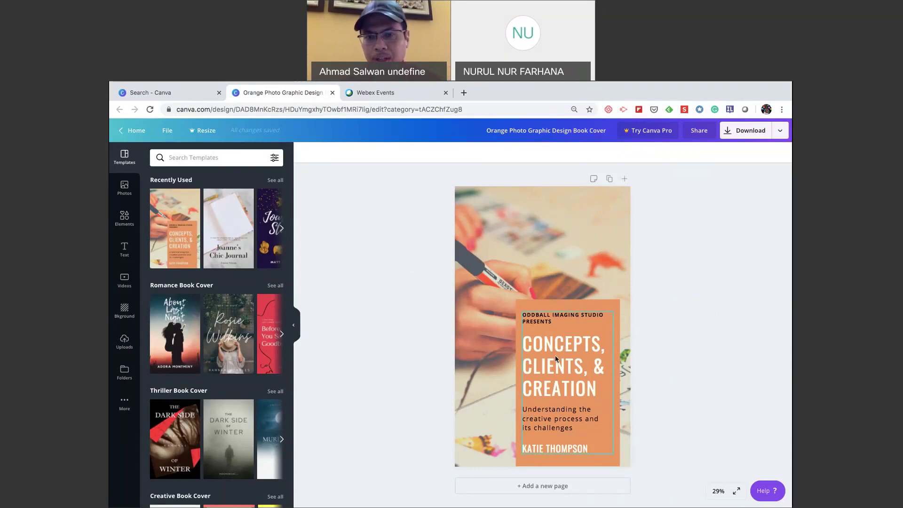
Select the cover's background photo and bring up the stock Photos library beside it.
left_click(557, 252)
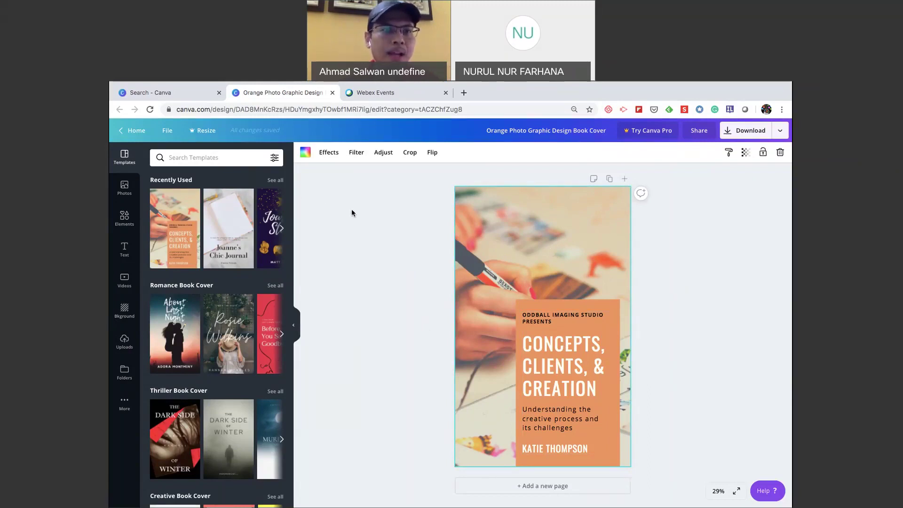
left_click(125, 186)
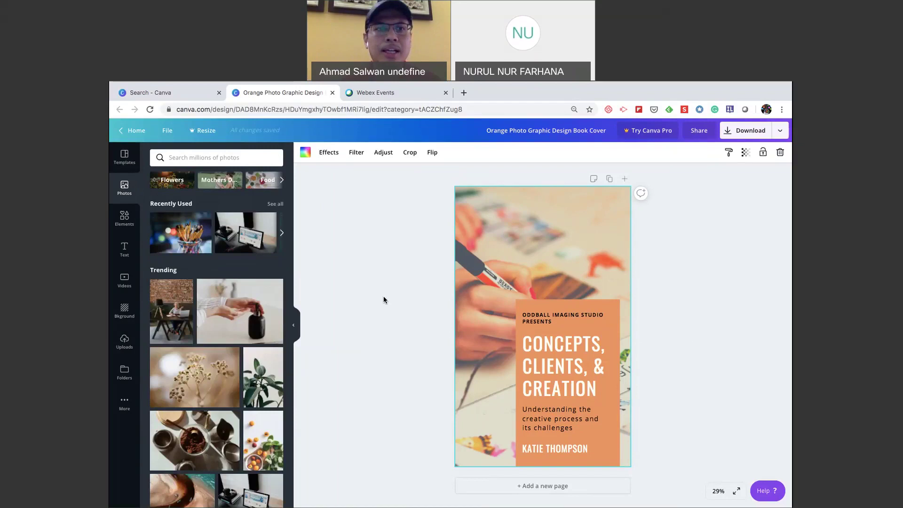
Search the photo library for 'oil painting' and browse the paint-tube, palette and canvas results.
left_click(180, 156)
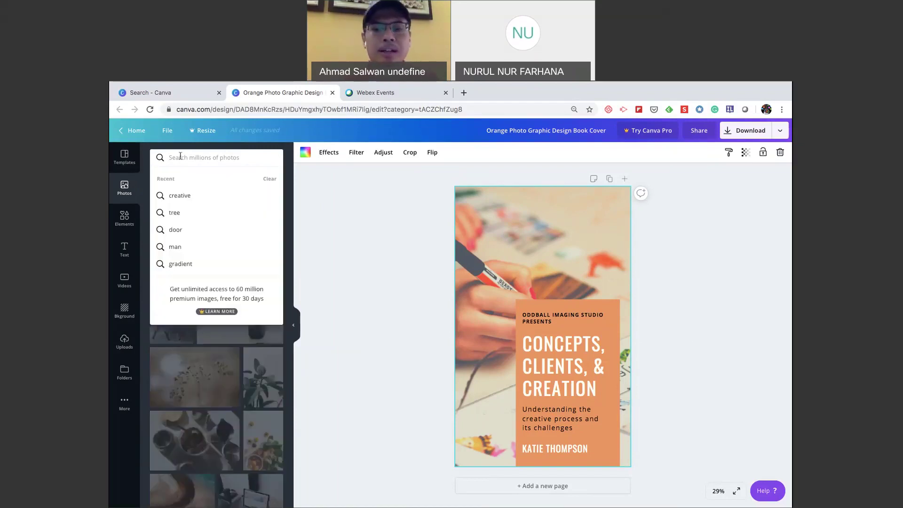
type("oil")
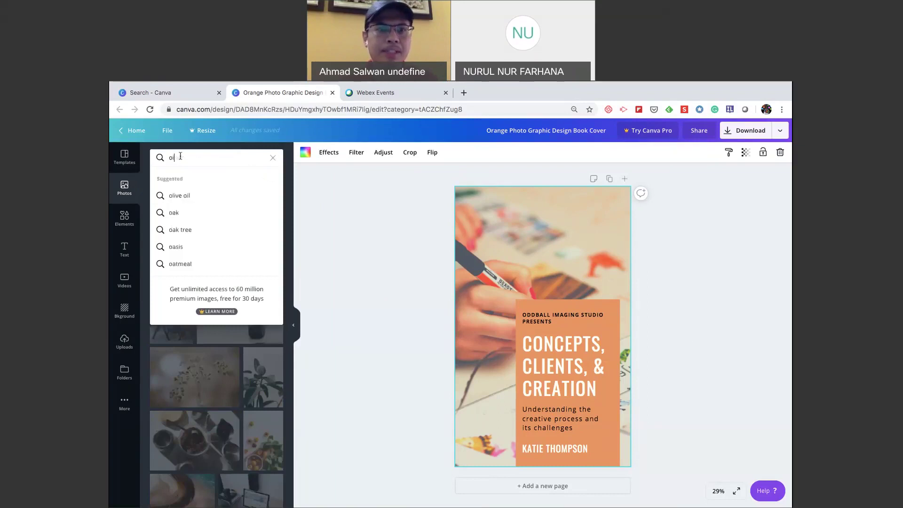
type(" pai")
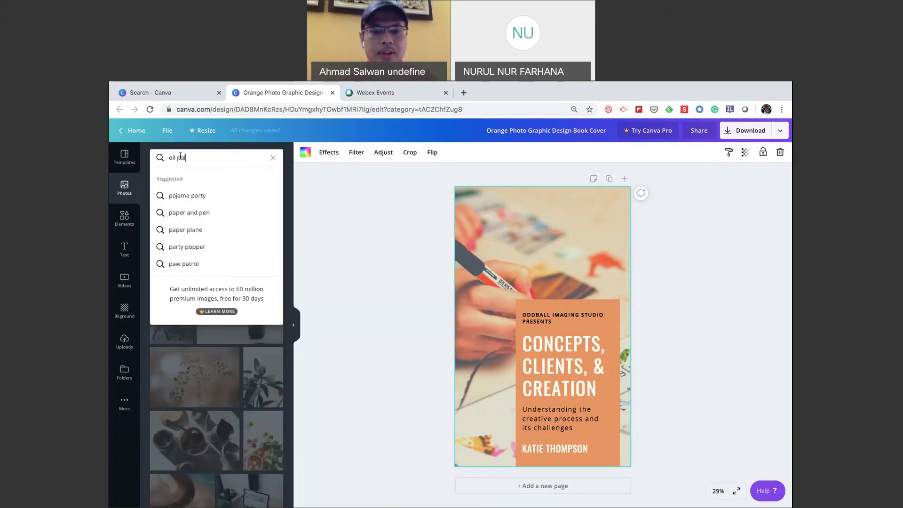
type("nting")
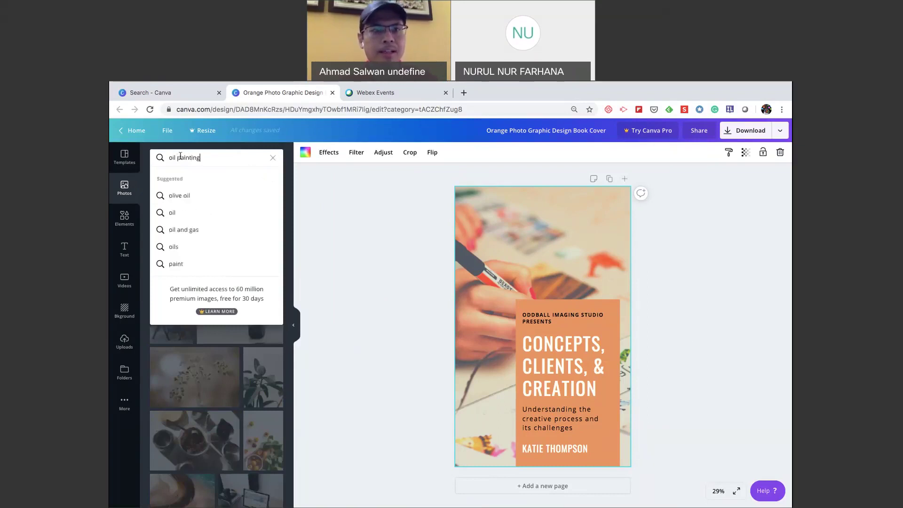
key("Return")
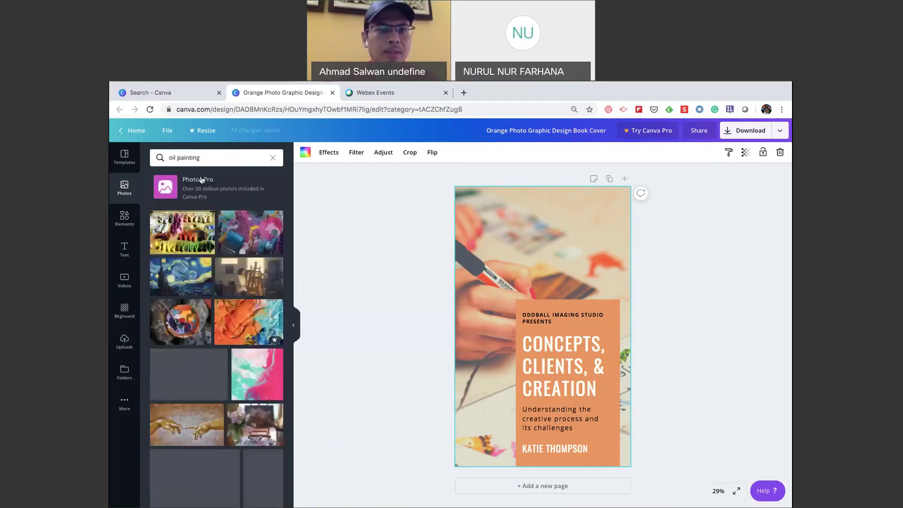
scroll(224, 374, "down", 5)
scroll(224, 374, "down", 4)
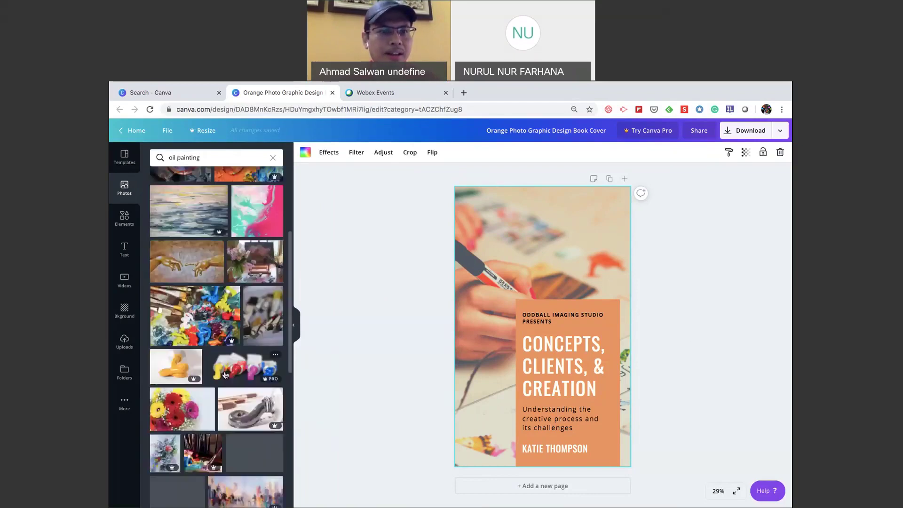
scroll(224, 374, "up", 5)
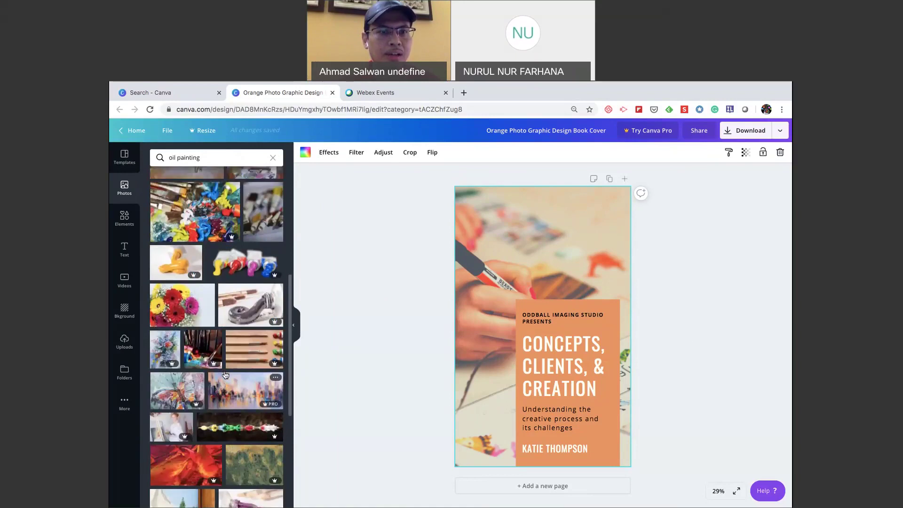
scroll(225, 374, "down", 6)
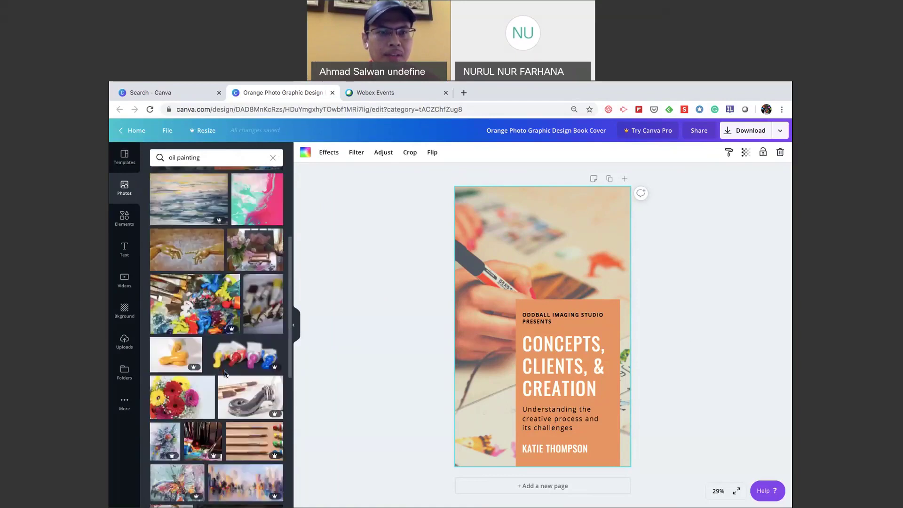
scroll(224, 373, "down", 5)
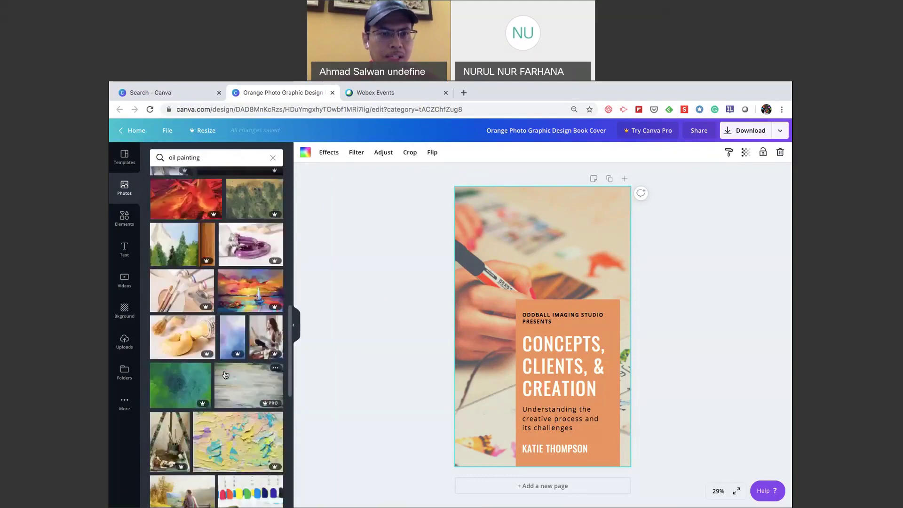
scroll(224, 374, "down", 3)
scroll(225, 374, "down", 4)
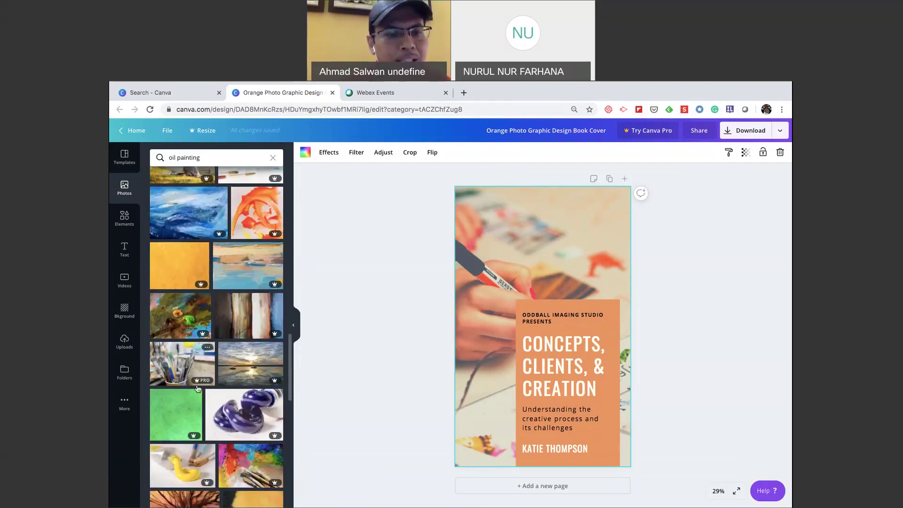
mouse_move(206, 383)
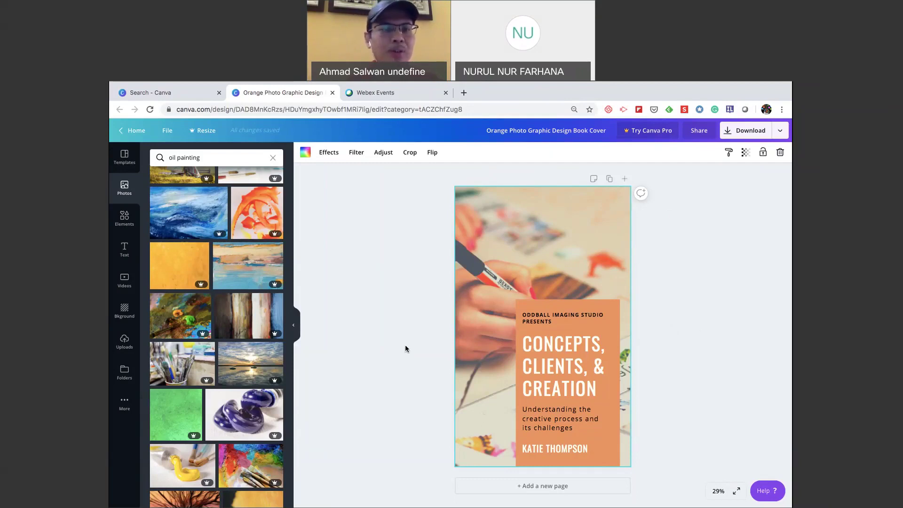
Scroll up and down through the 'oil painting' photo results to compare options.
scroll(232, 365, "up", 10)
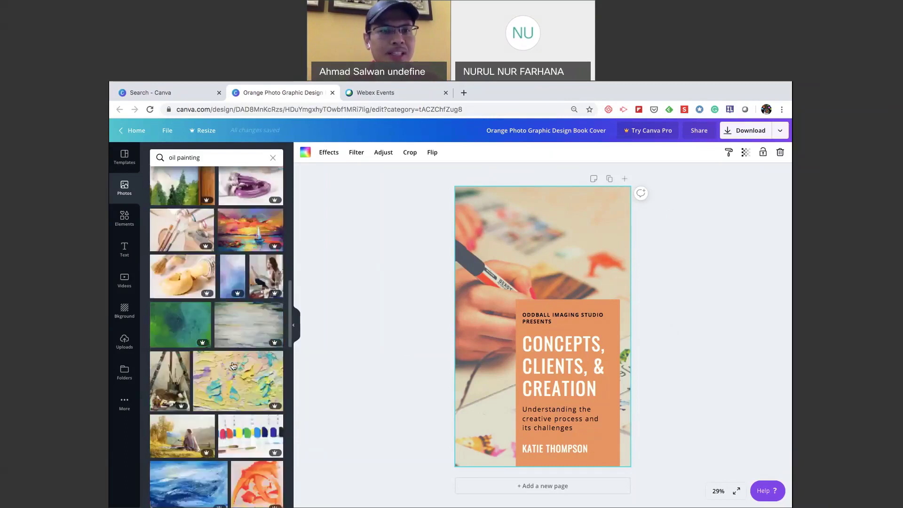
scroll(233, 366, "up", 3)
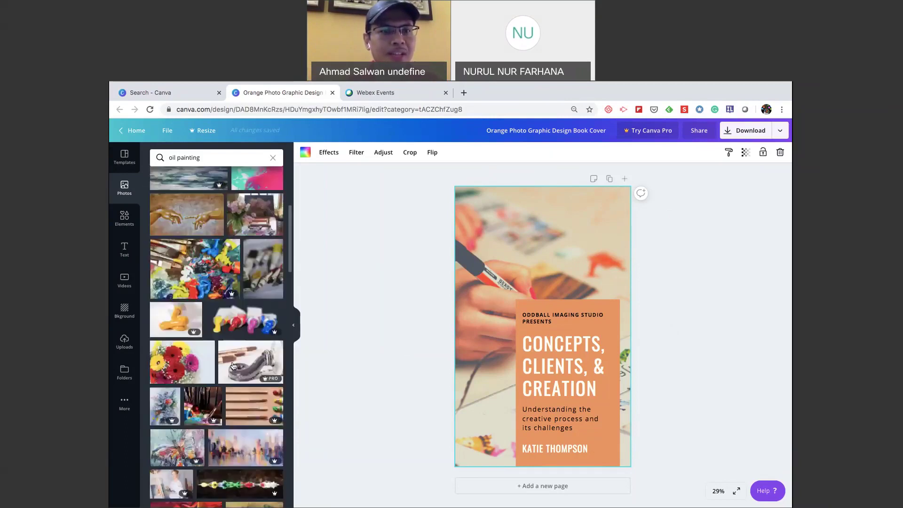
scroll(232, 366, "up", 4)
scroll(233, 366, "up", 2)
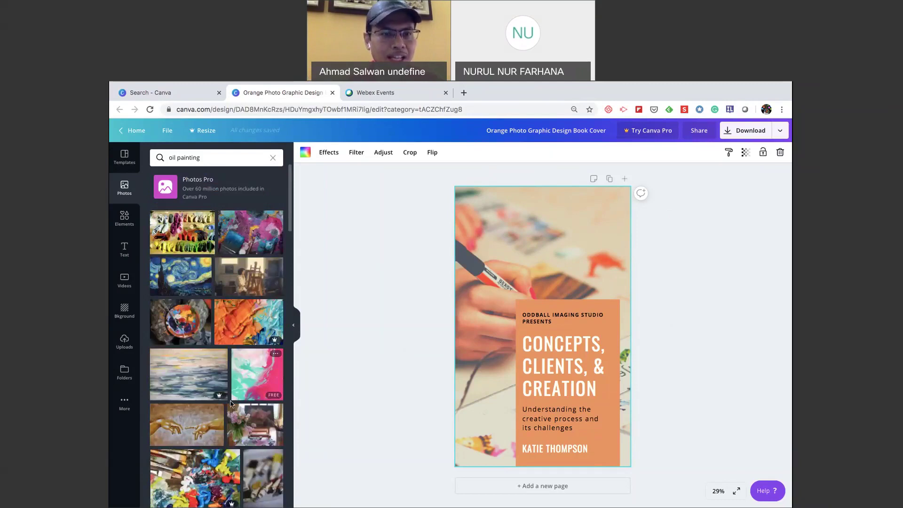
scroll(231, 403, "down", 6)
scroll(231, 403, "down", 6)
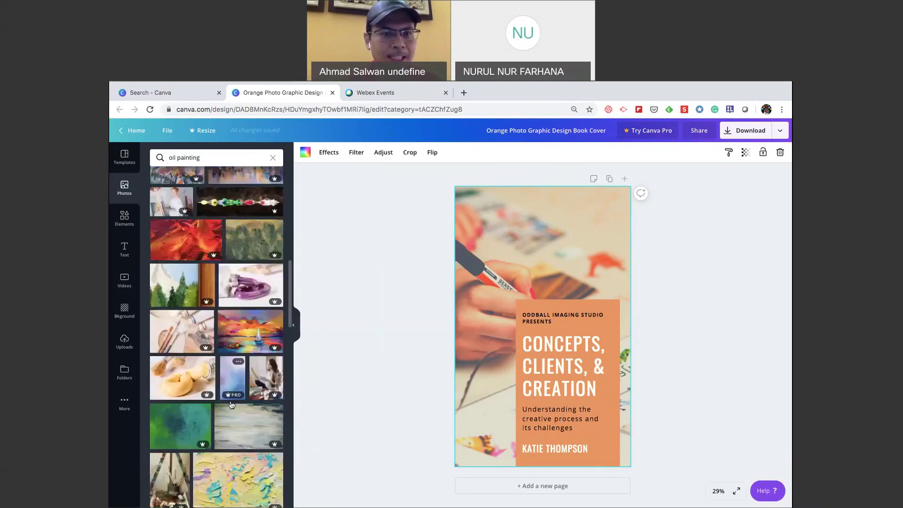
scroll(231, 405, "down", 5)
scroll(231, 405, "down", 3)
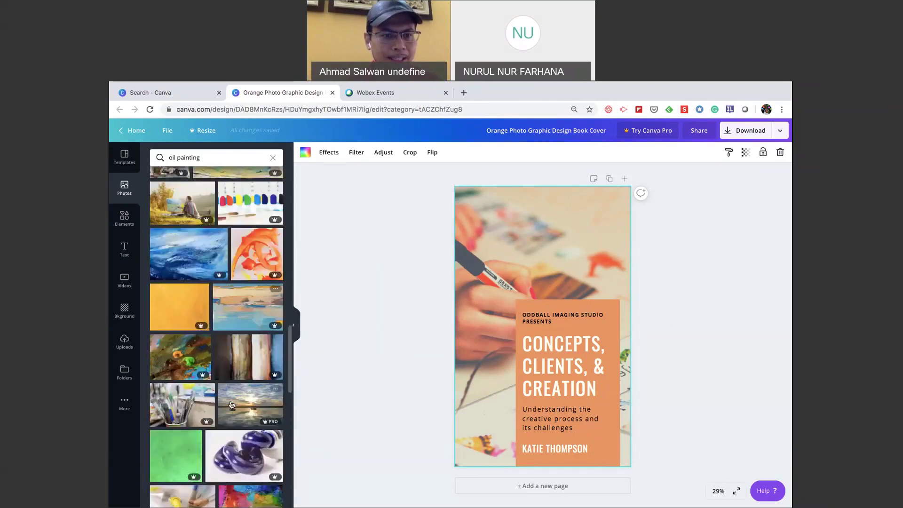
scroll(231, 405, "down", 3)
scroll(231, 405, "down", 2)
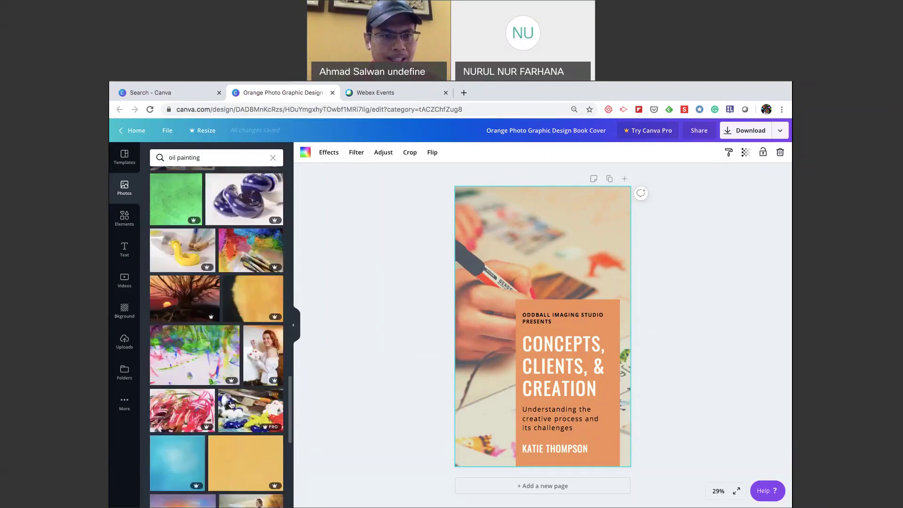
scroll(231, 404, "down", 3)
scroll(231, 404, "down", 4)
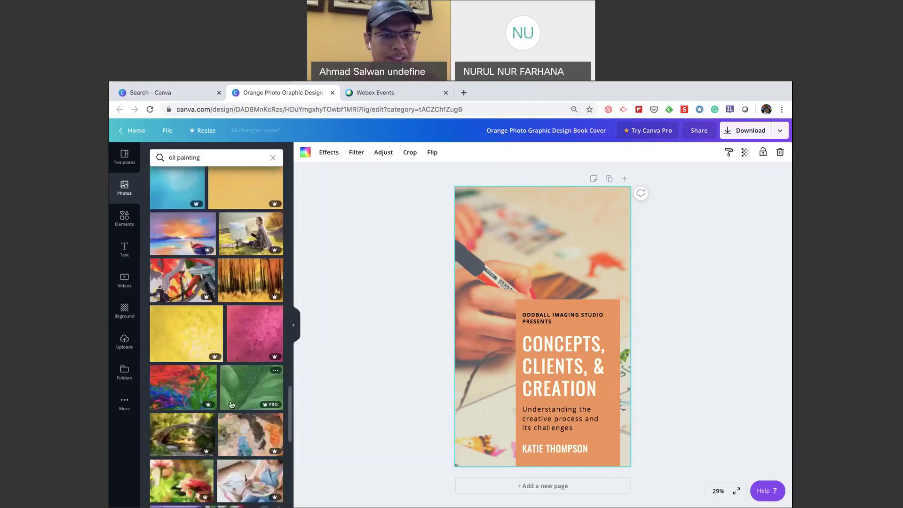
scroll(231, 404, "down", 4)
scroll(231, 405, "down", 4)
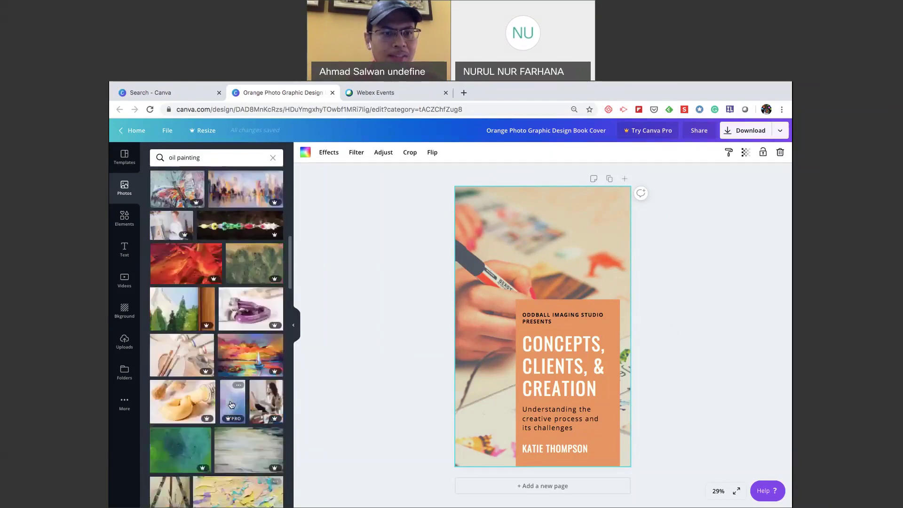
scroll(231, 405, "up", 3)
scroll(231, 405, "up", 1)
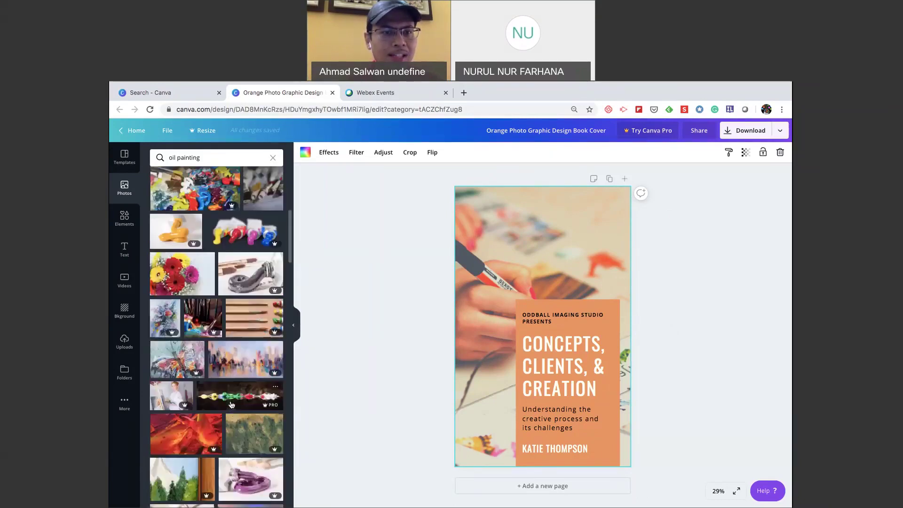
scroll(231, 405, "up", 2)
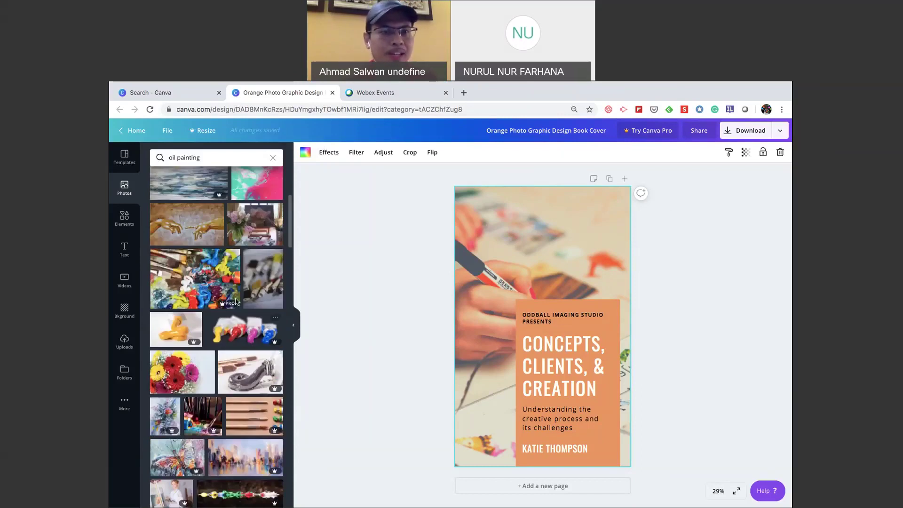
scroll(236, 301, "up", 2)
scroll(236, 301, "up", 1)
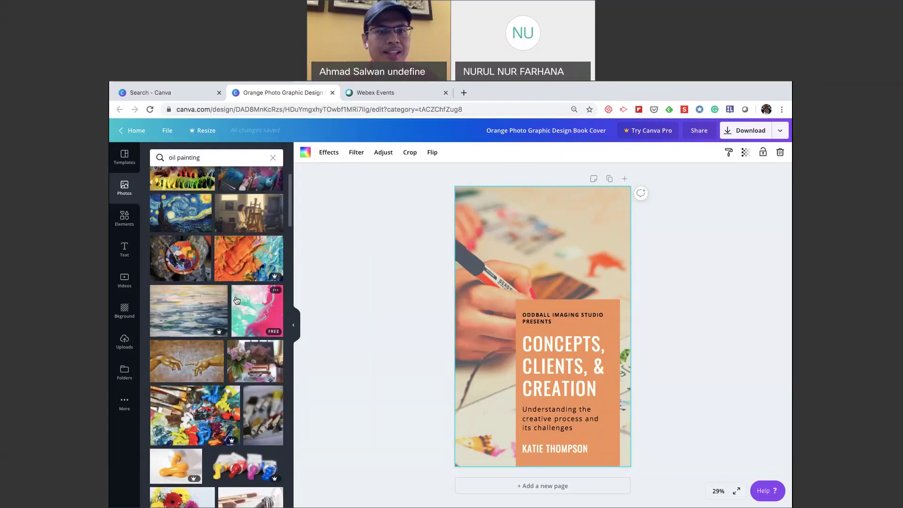
scroll(255, 323, "up", 1)
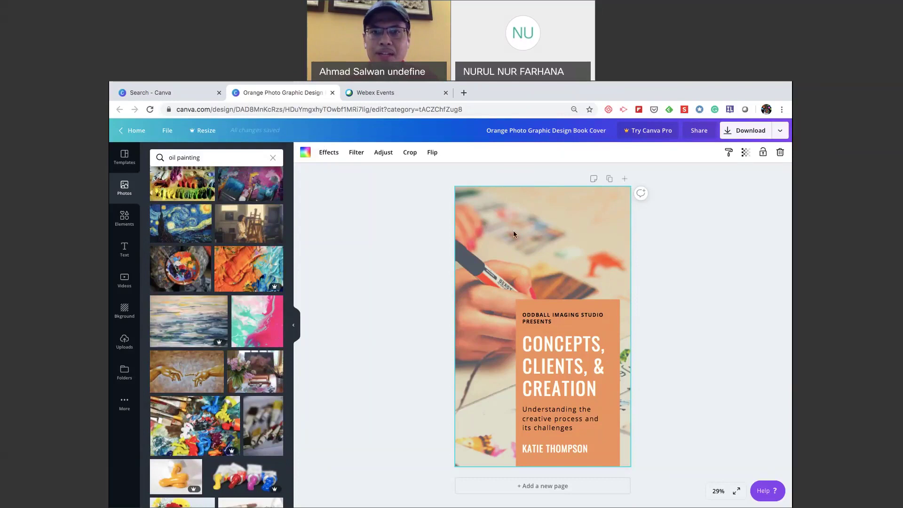
Replace the cover background with the pink and blue abstract paint photo instead of the palette.
key("Delete")
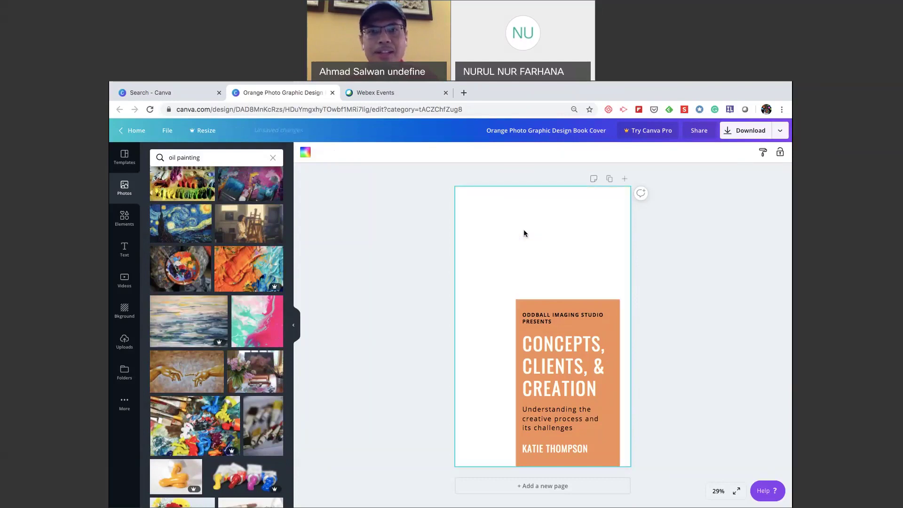
left_click_drag(188, 273, 466, 242)
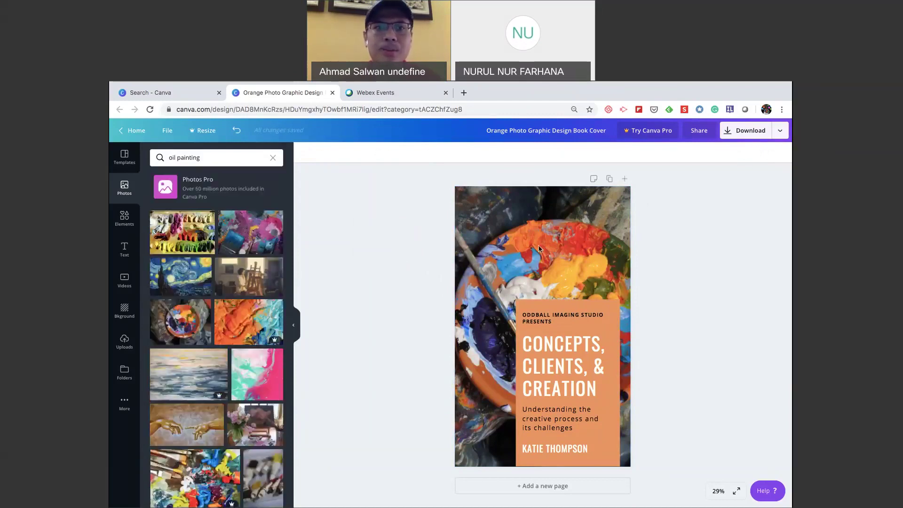
left_click(236, 132)
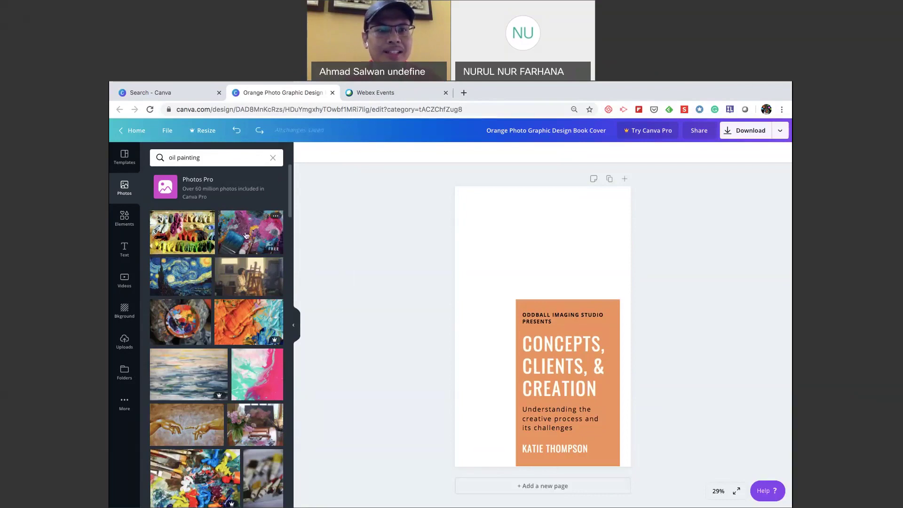
left_click_drag(245, 235, 470, 237)
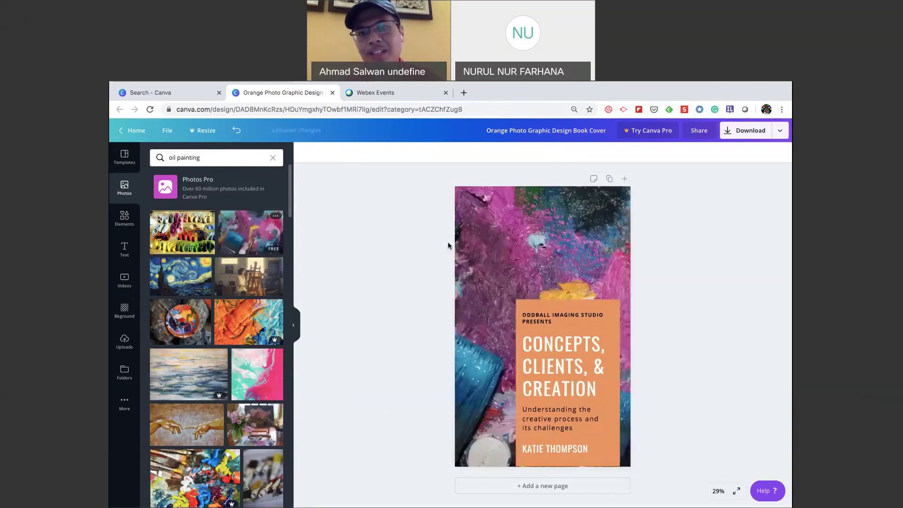
left_click(558, 245)
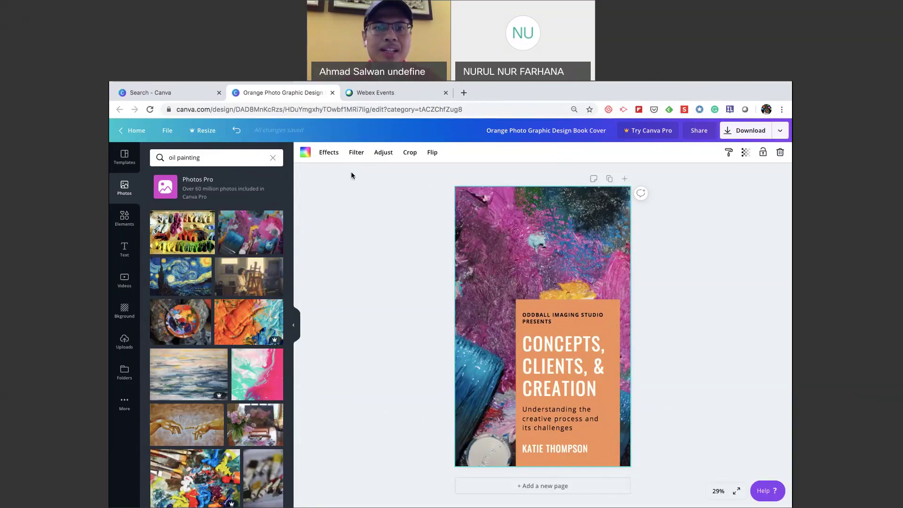
Darken the pink and blue background photo by lowering its brightness to about -55.
left_click(378, 158)
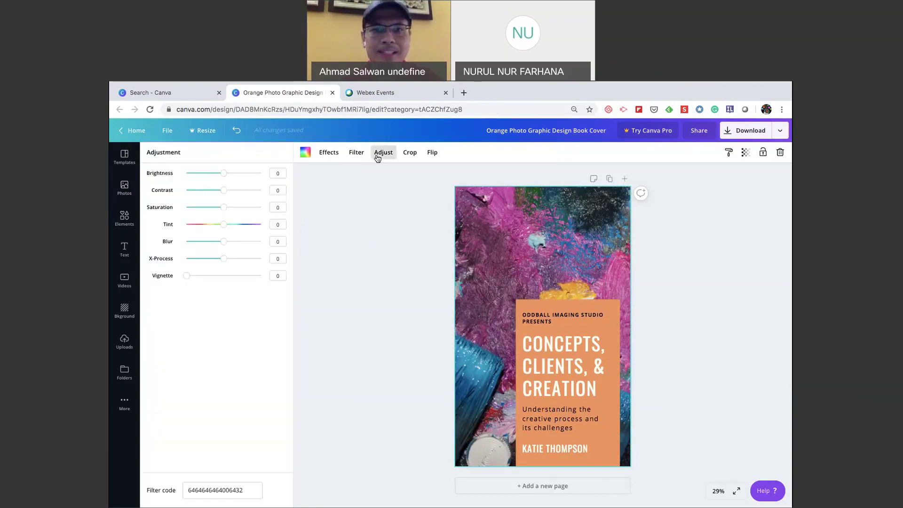
left_click_drag(224, 175, 203, 174)
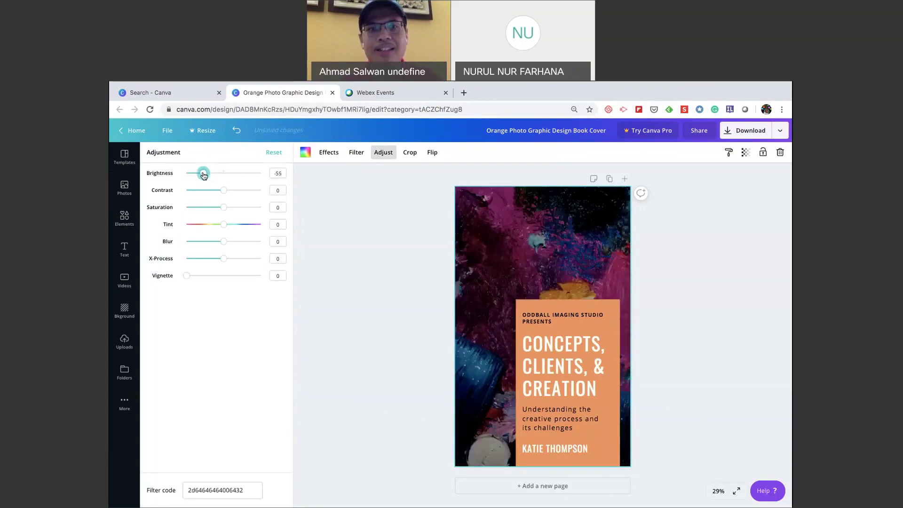
left_click(318, 224)
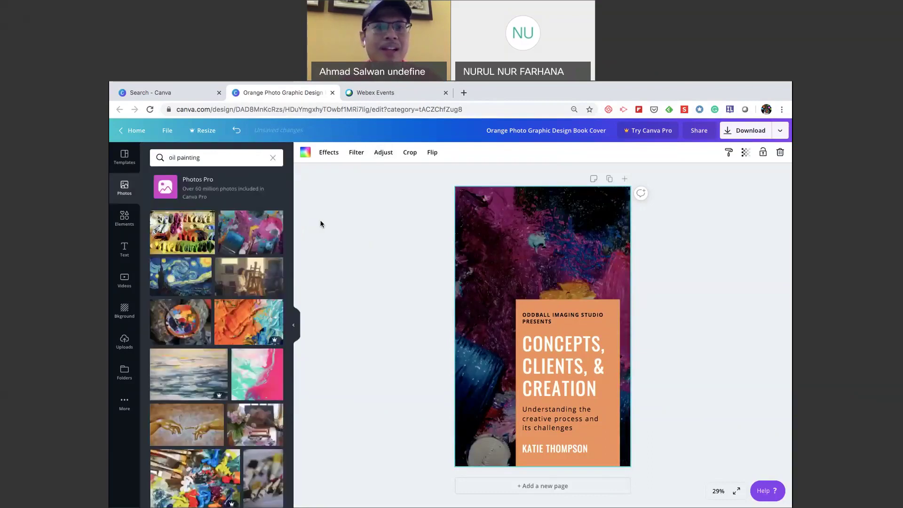
left_click(570, 361)
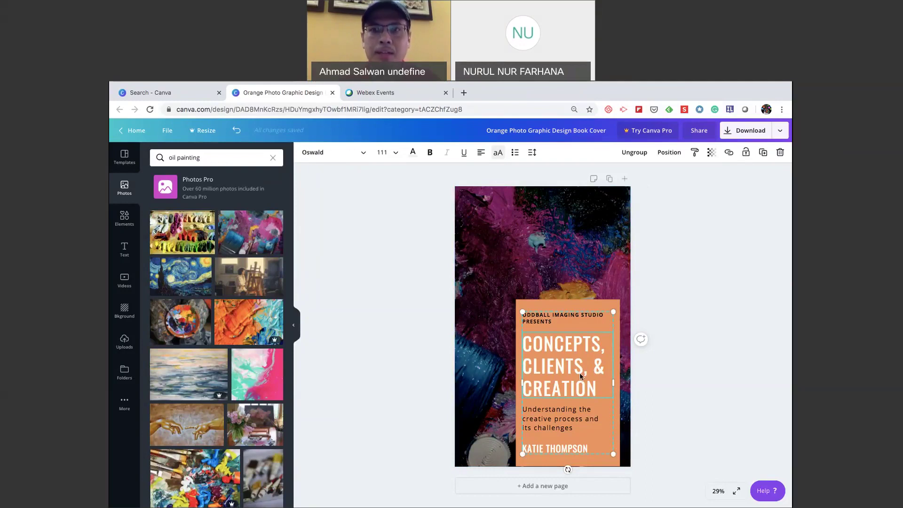
Ungroup the cover's text boxes and nudge the studio line slightly upward.
mouse_move(580, 373)
left_mouse_down()
mouse_move(536, 357)
mouse_move(610, 369)
mouse_move(580, 376)
left_mouse_up()
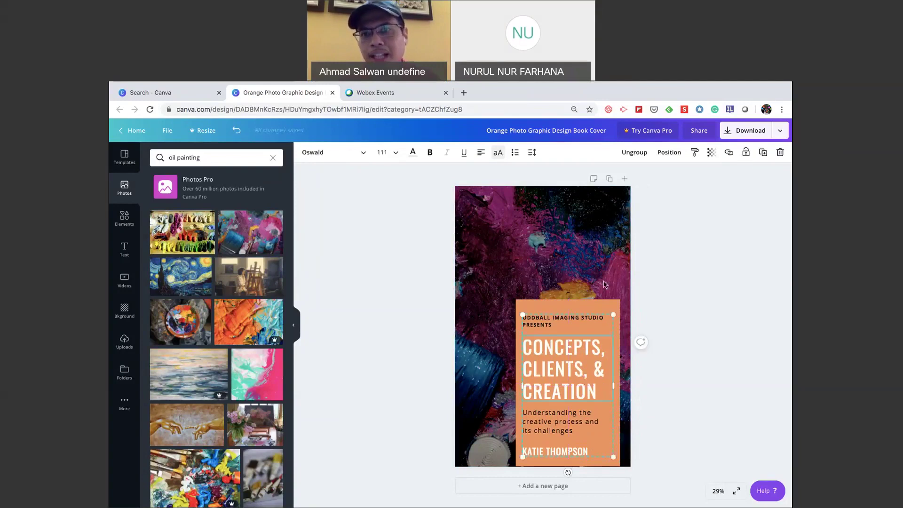
left_click(634, 157)
left_click(659, 373)
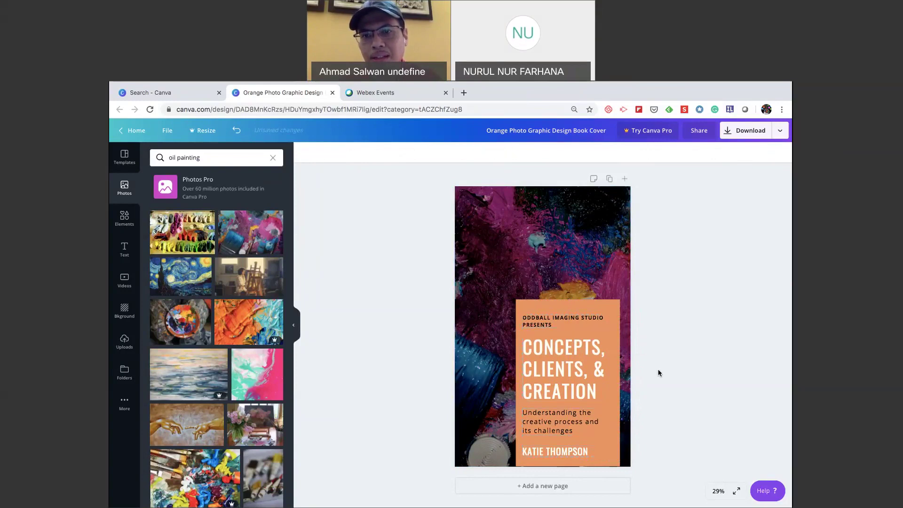
left_click(573, 351)
left_click(559, 321)
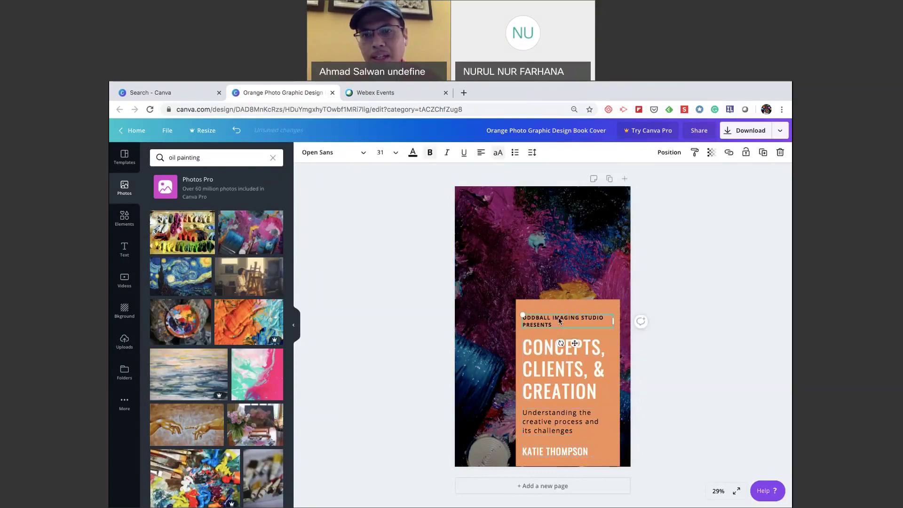
left_click_drag(559, 320, 571, 319)
left_click(685, 353)
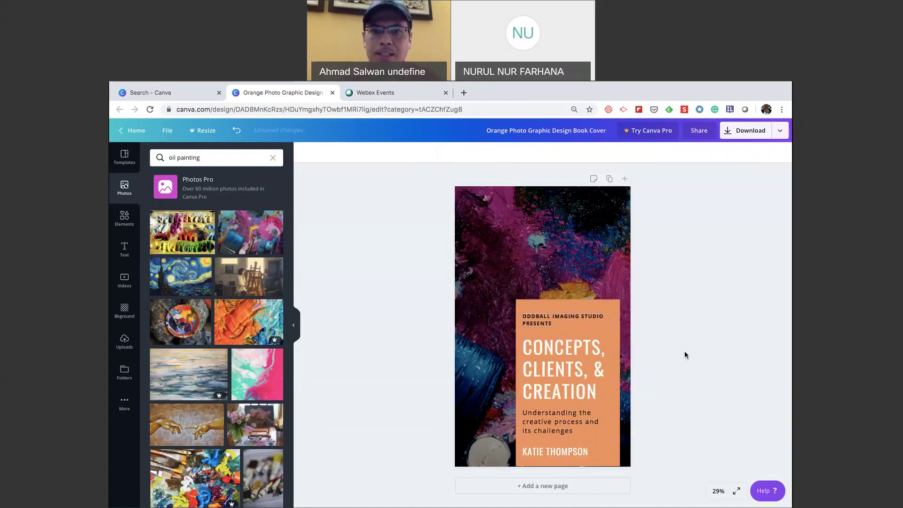
Replace the main title 'Concepts, Clients, & Creation' with 'THE ART OF OIL PAINTING'.
left_click(554, 362)
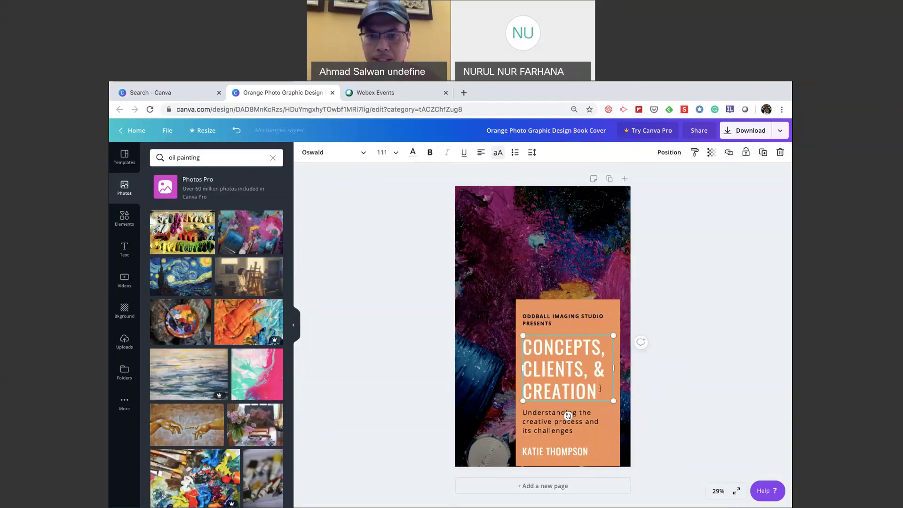
left_click_drag(600, 388, 521, 349)
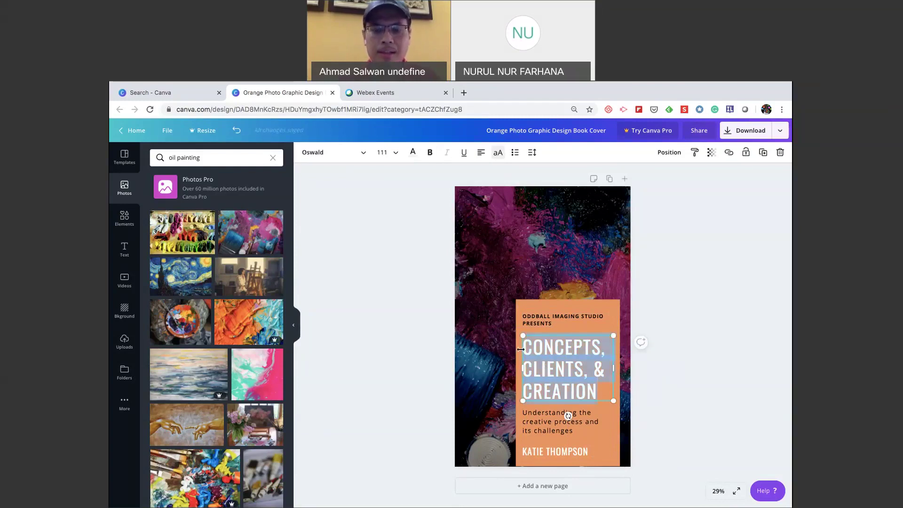
type("THE A")
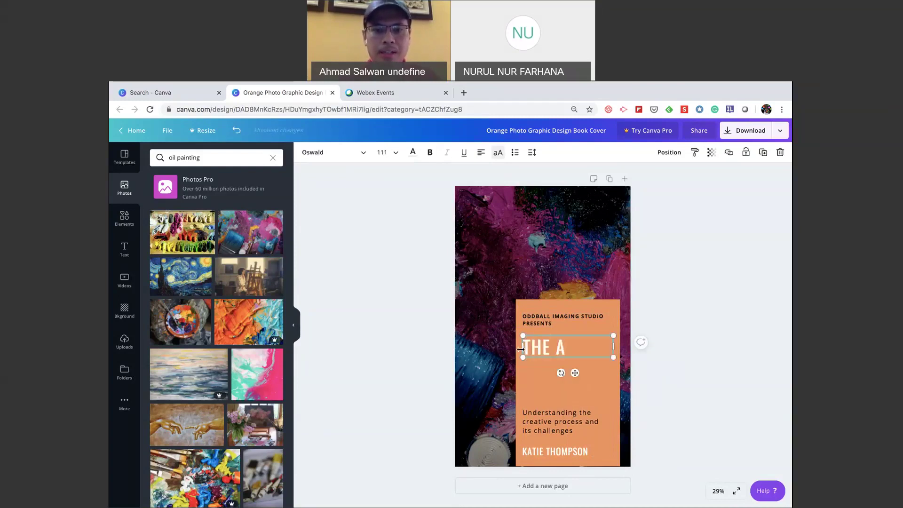
type("RT OF")
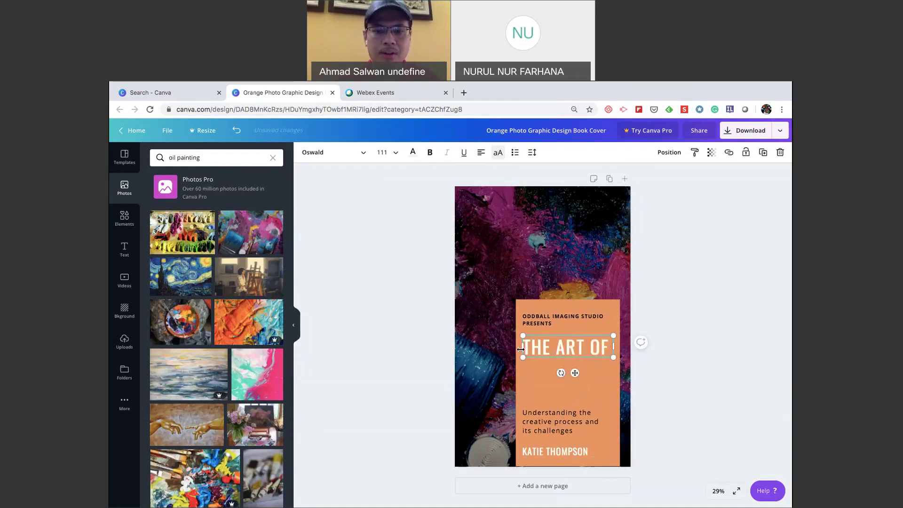
type(" OIL PAINT")
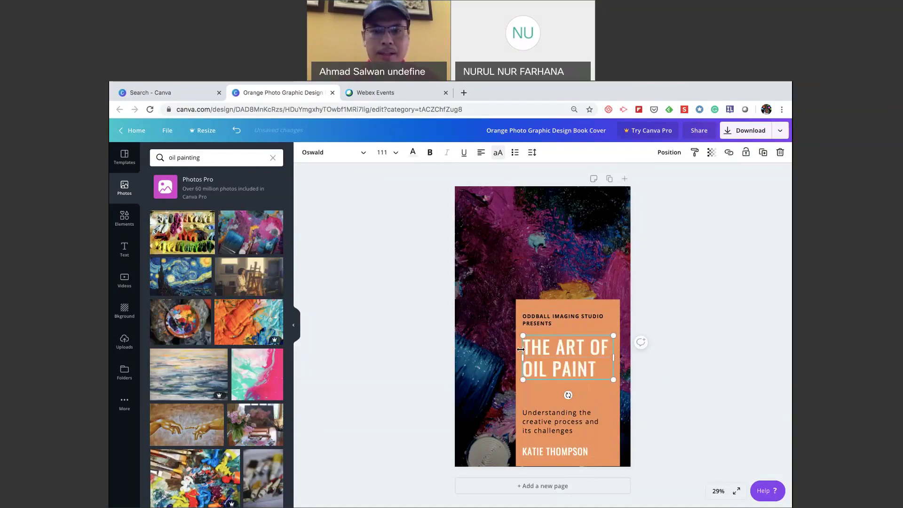
type("ING")
left_click(673, 382)
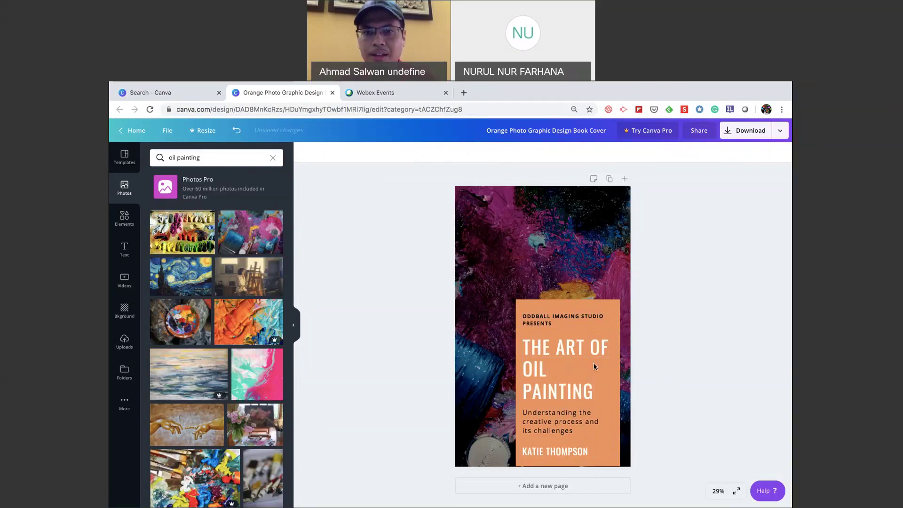
left_click(551, 321)
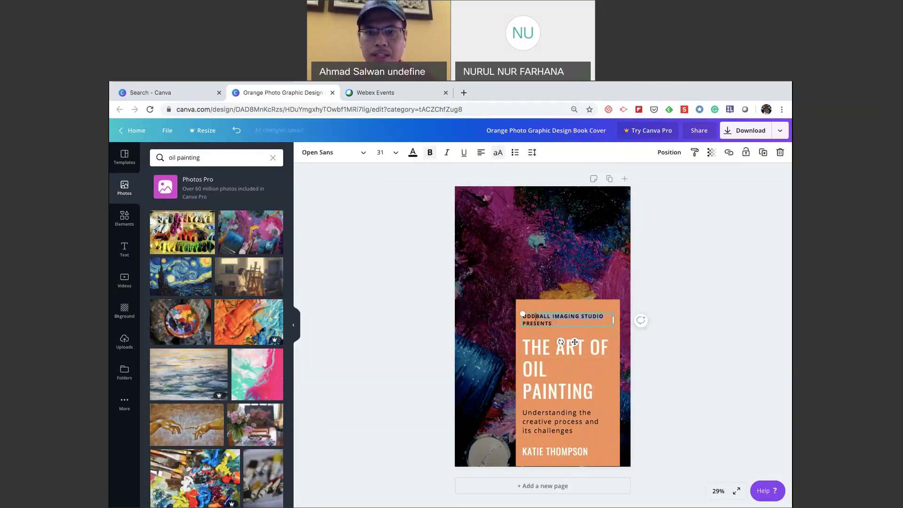
Change the top line to 'STUDIO EXPRESS PRESENTS' and type a new author name at the bottom.
key("BackSpace")
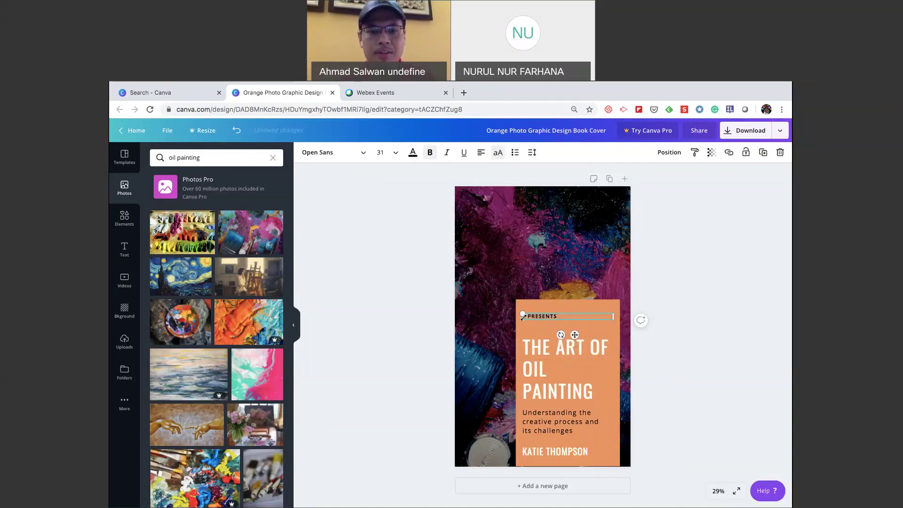
type("STUDIO")
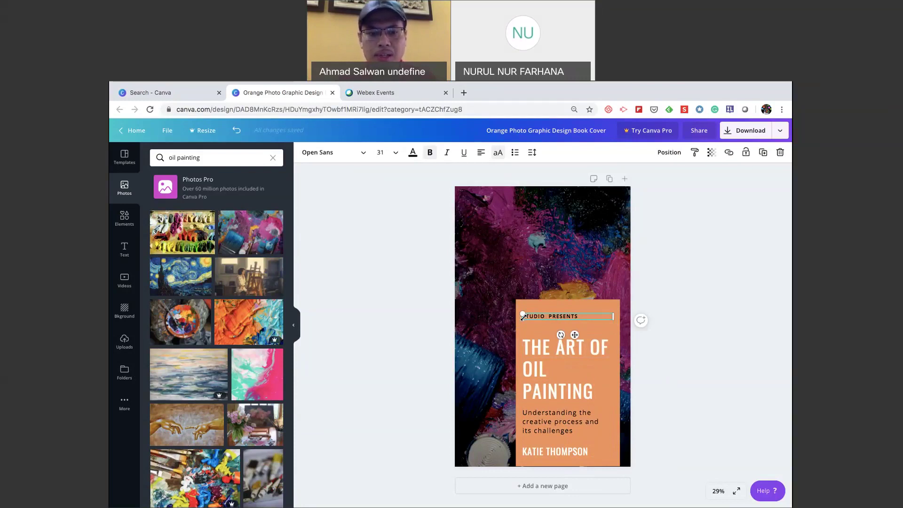
type(" EXP")
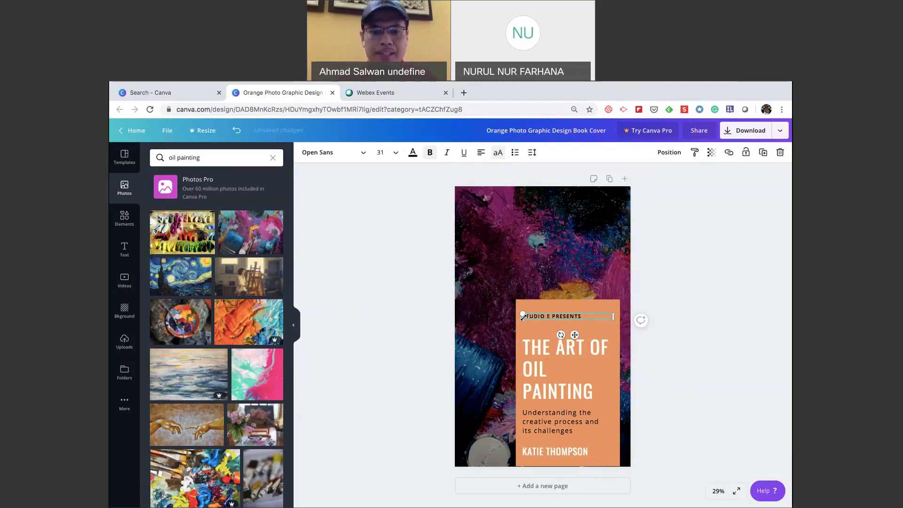
type("RESS")
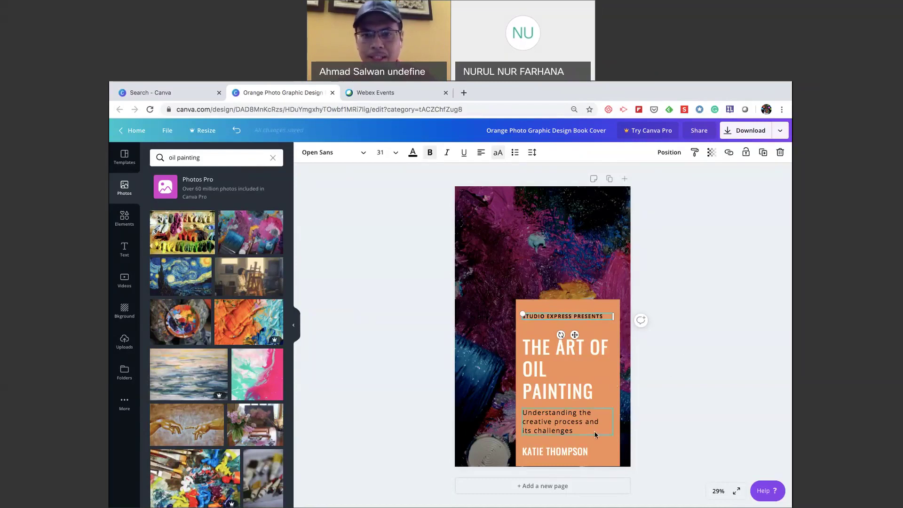
left_click(589, 452)
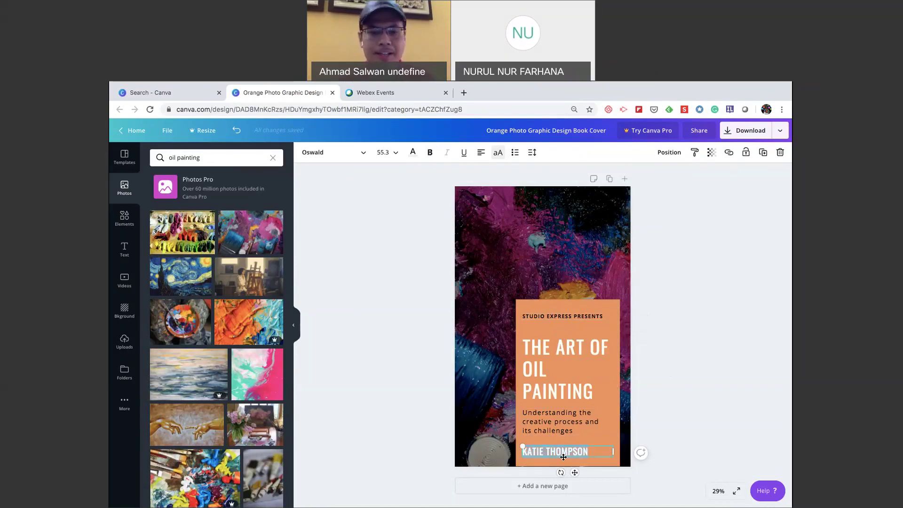
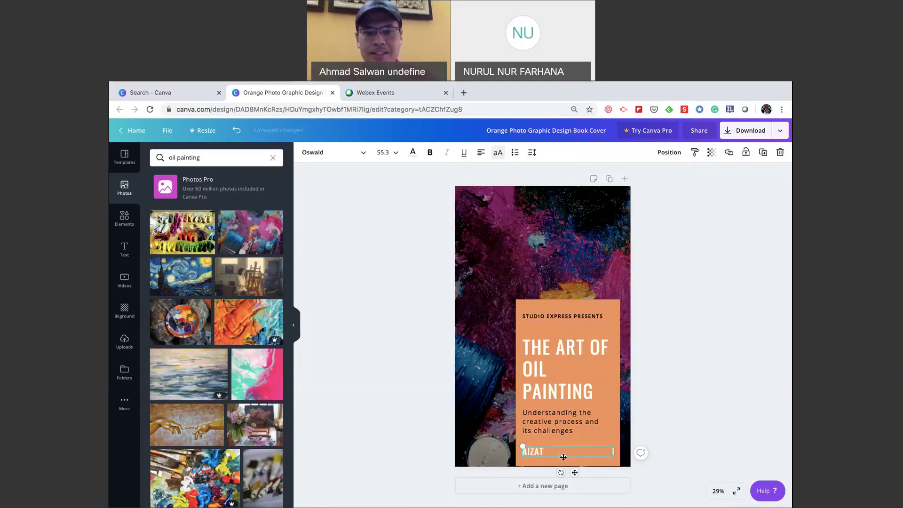
left_click(722, 427)
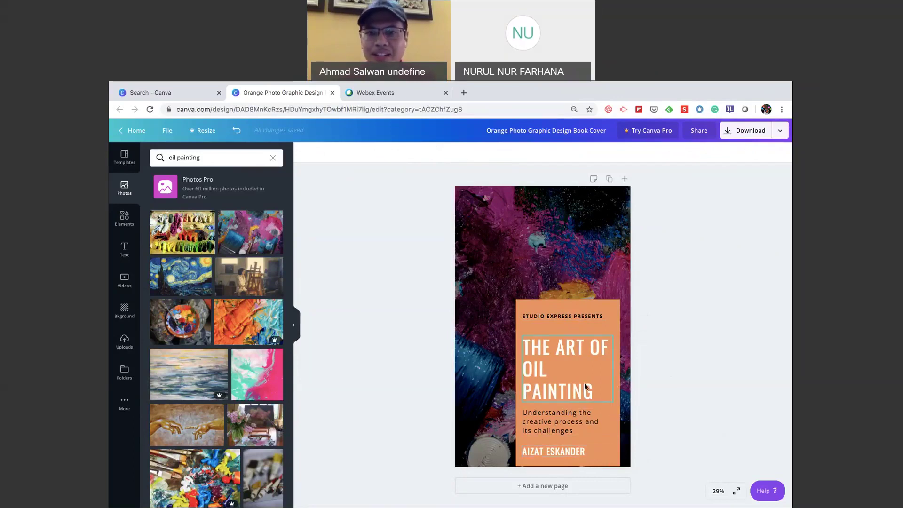
left_click(578, 317)
left_click(401, 410)
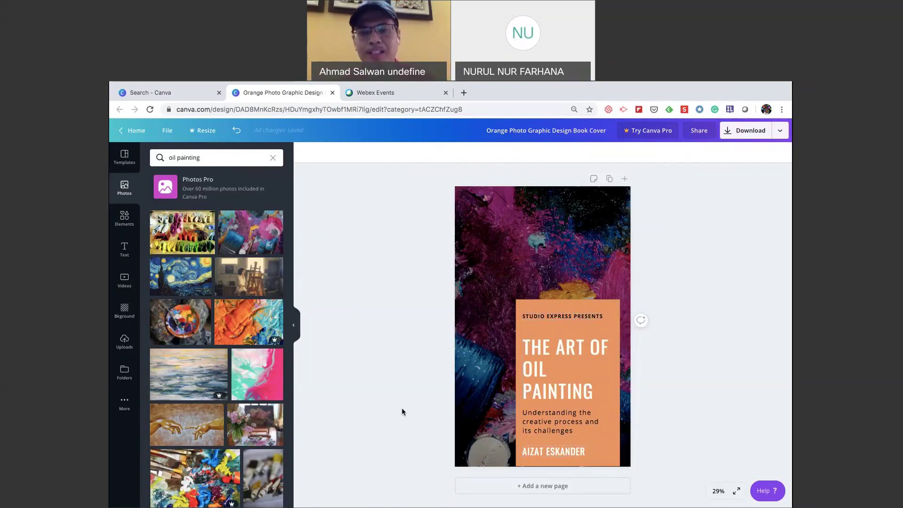
Recolour the rectangle behind the cover text from orange to cyan after trying black, grey and blue.
left_click(612, 328)
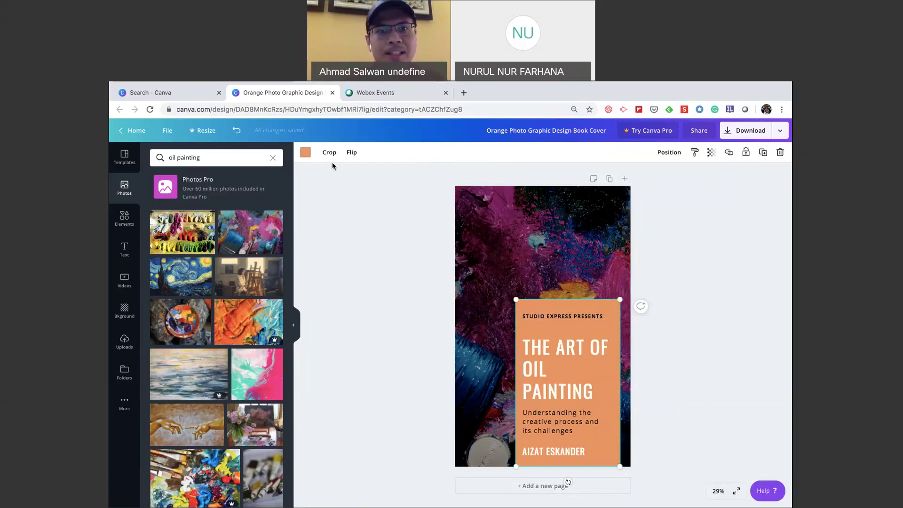
left_click(305, 153)
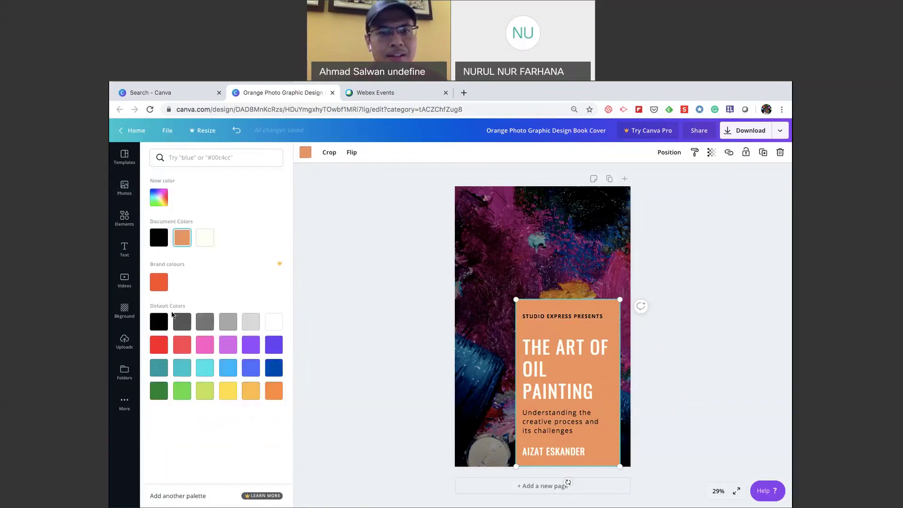
left_click(159, 322)
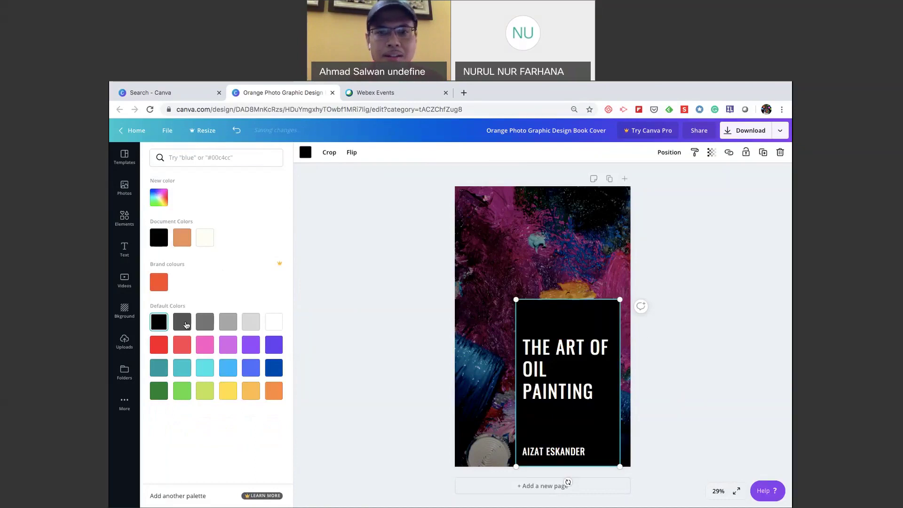
left_click(205, 322)
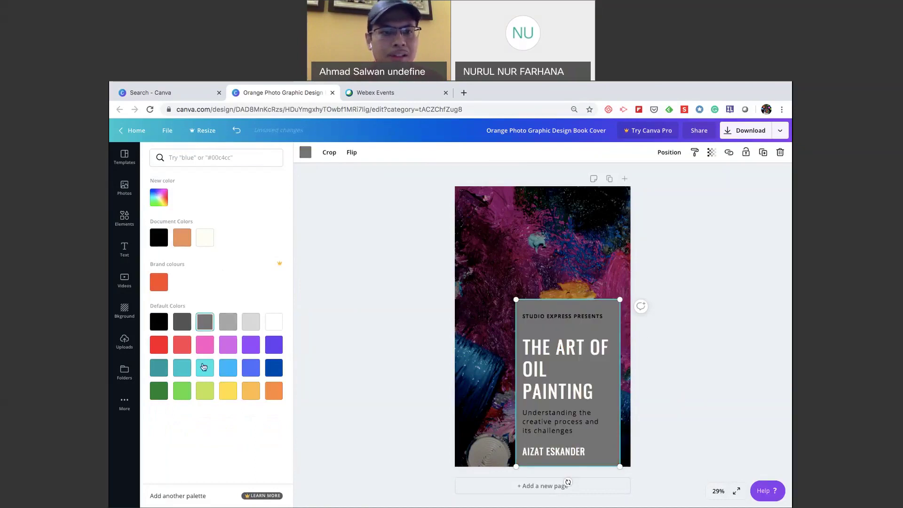
left_click(204, 368)
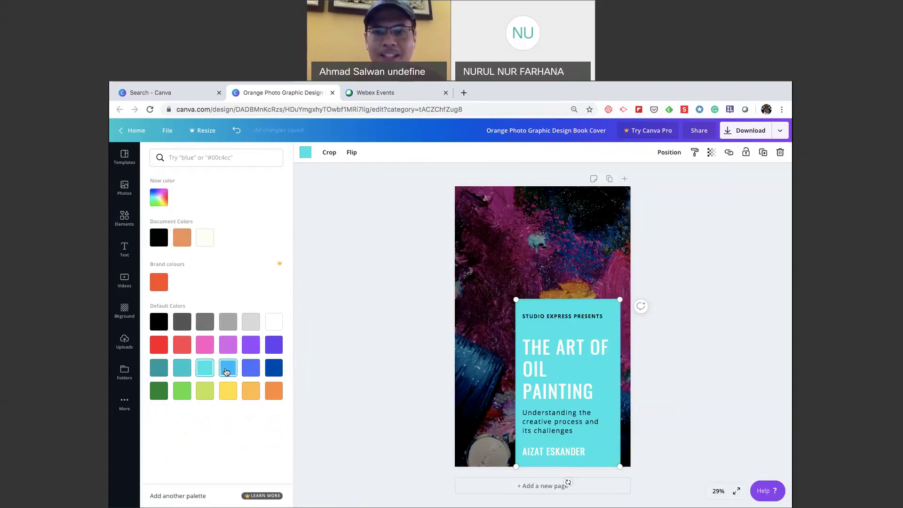
left_click(228, 368)
left_click(205, 367)
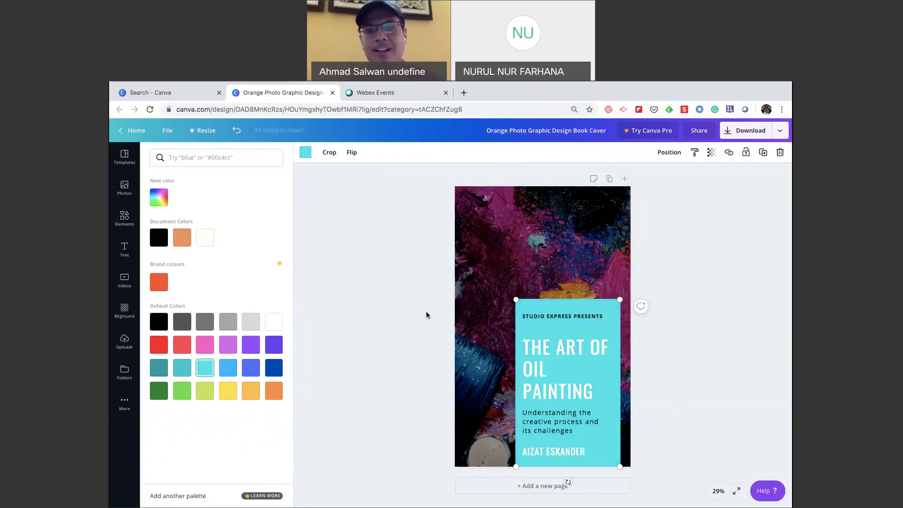
key("Escape")
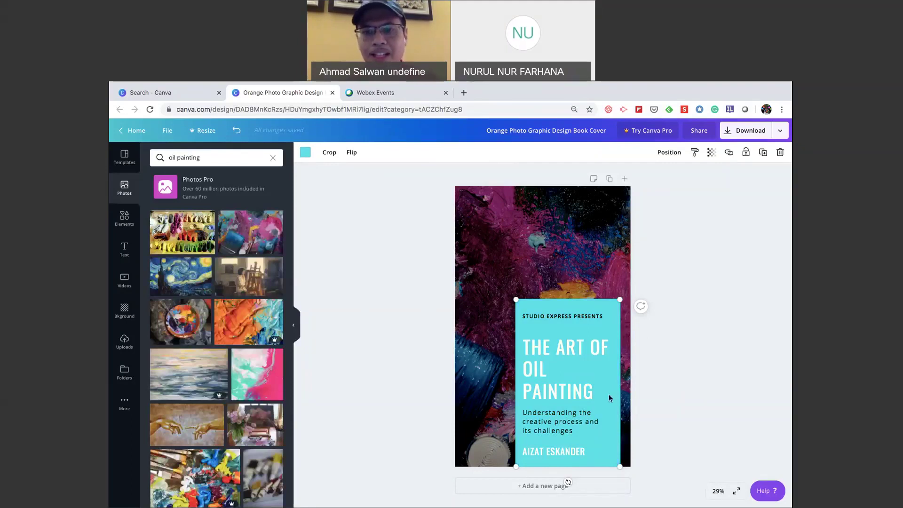
left_click(668, 365)
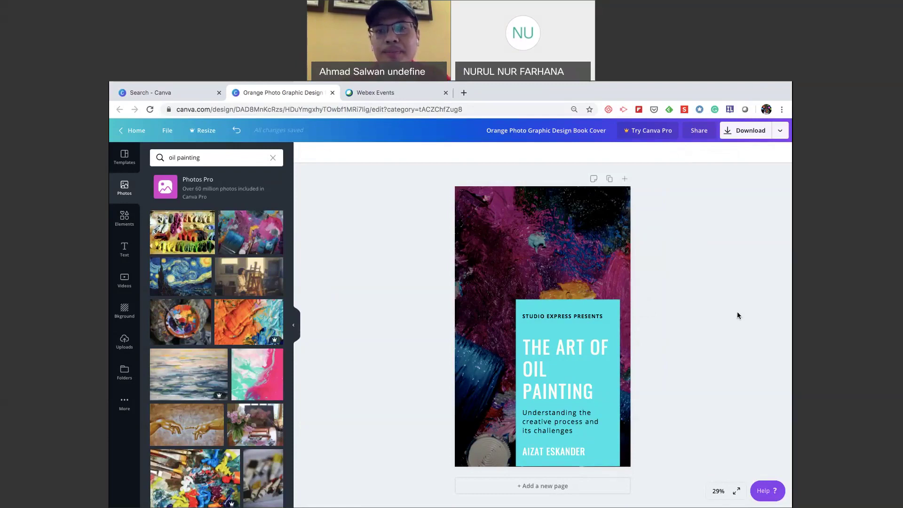
Duplicate the oil-painting cover into Page 2, testing undo and redo along the way.
left_click(575, 325)
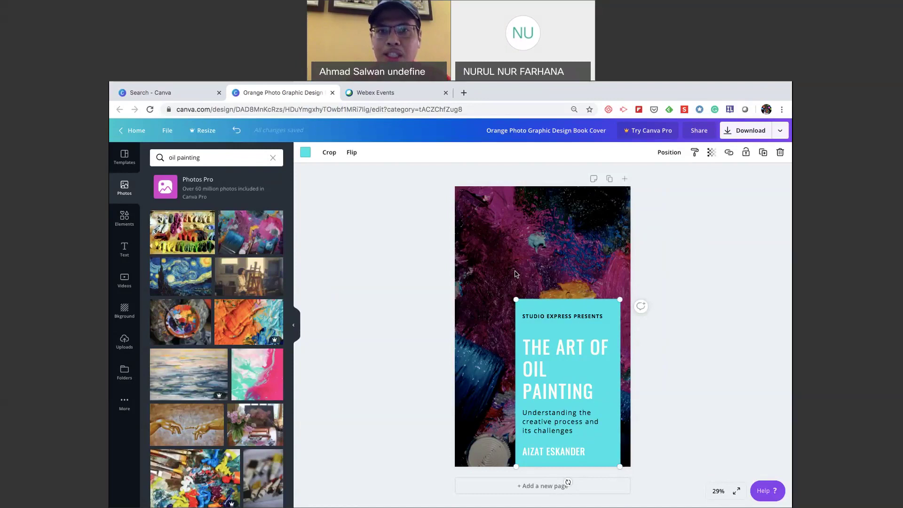
left_click(515, 273)
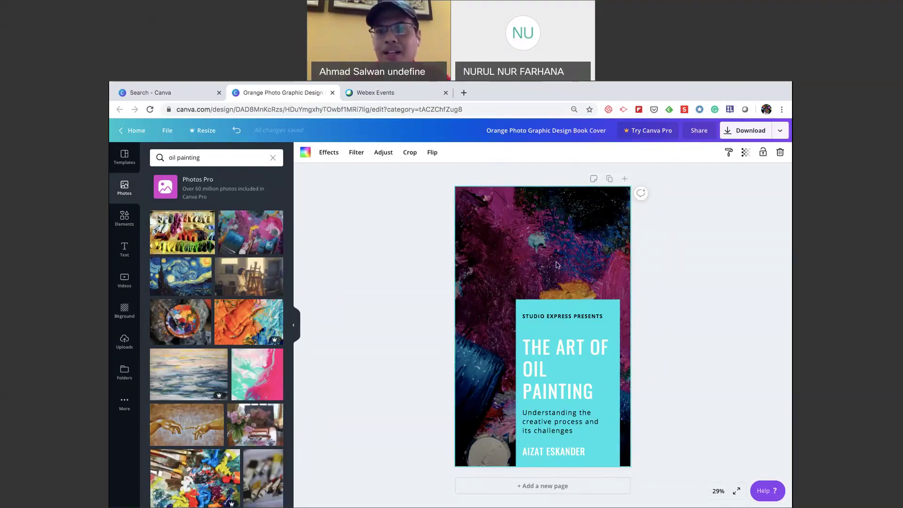
left_click(610, 179)
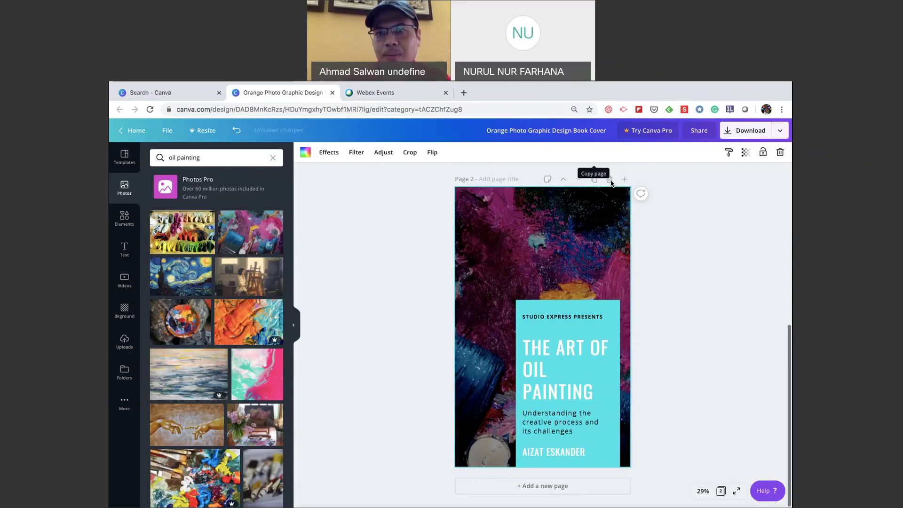
scroll(655, 293, "up", 1)
scroll(656, 292, "up", 5)
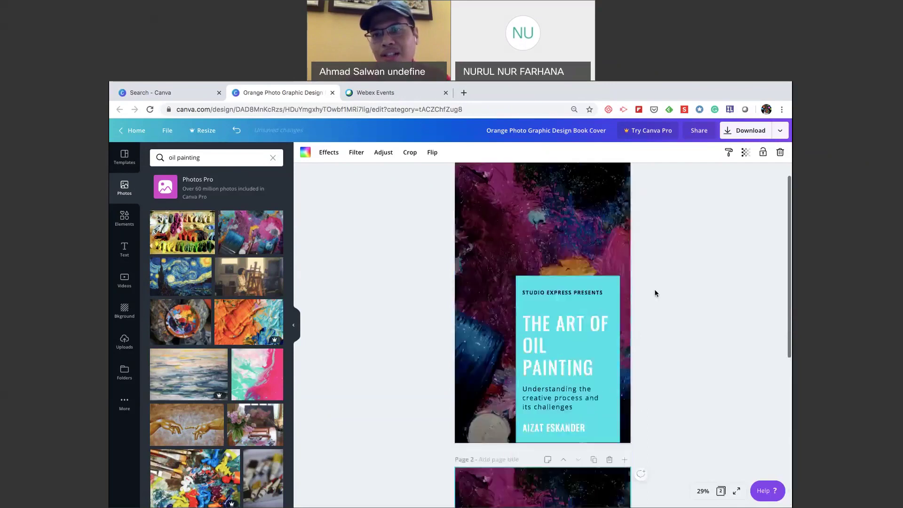
scroll(655, 293, "down", 6)
scroll(655, 293, "up", 7)
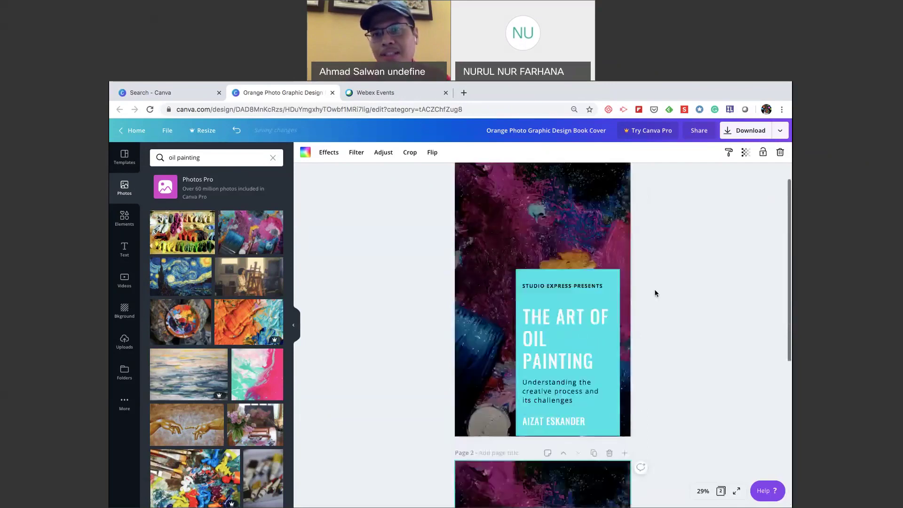
scroll(678, 334, "down", 1)
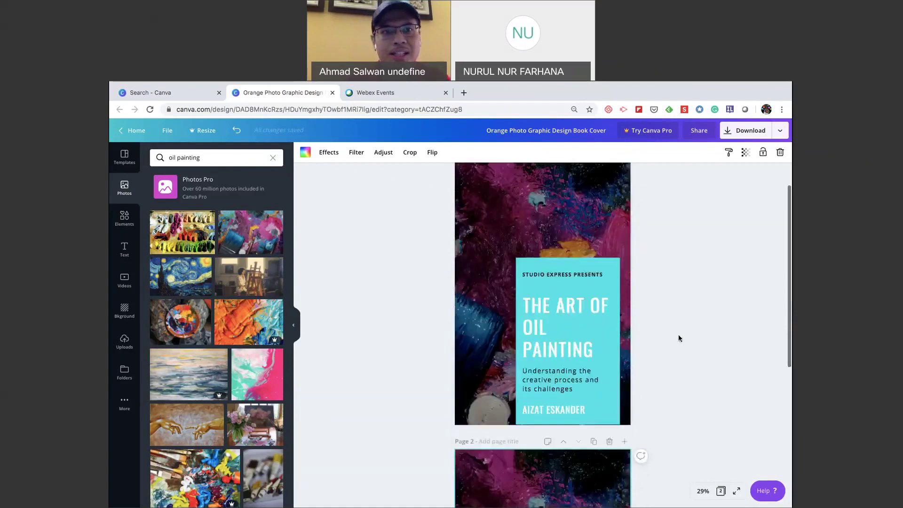
left_click(237, 133)
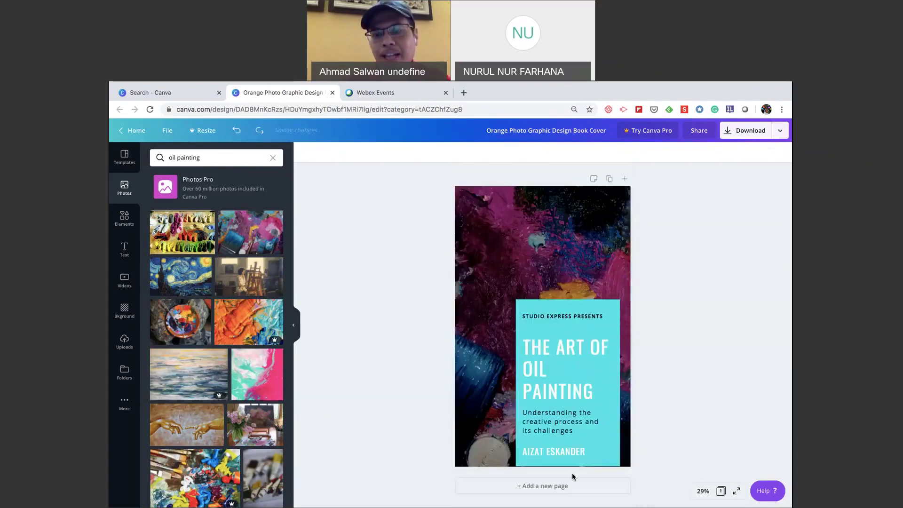
key("ctrl+shift+z")
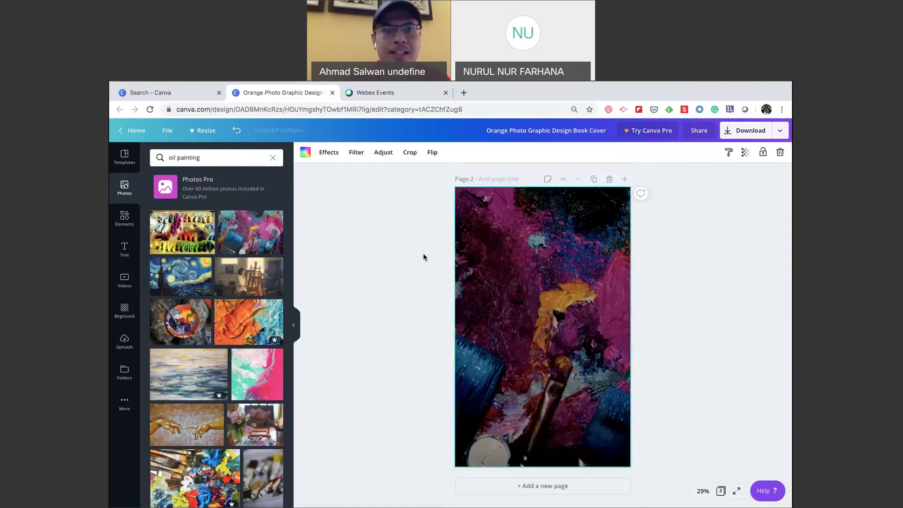
key("ctrl+z")
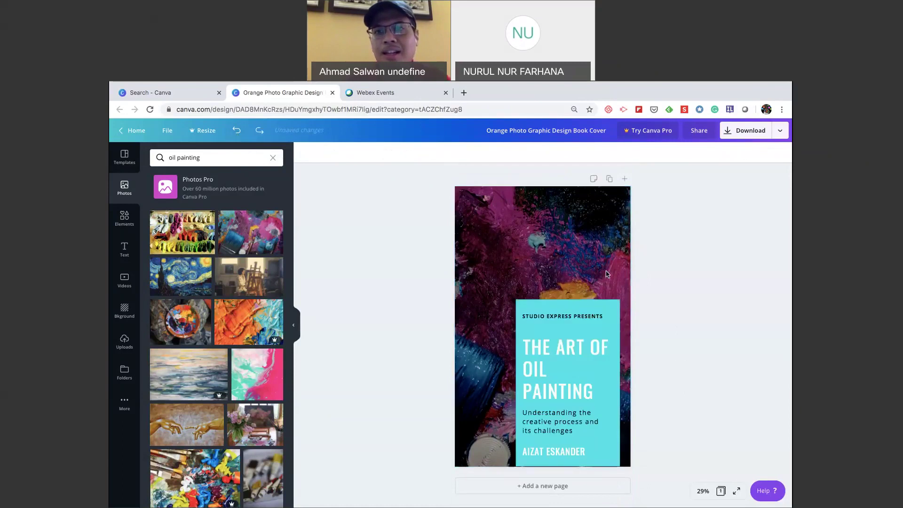
left_click(611, 178)
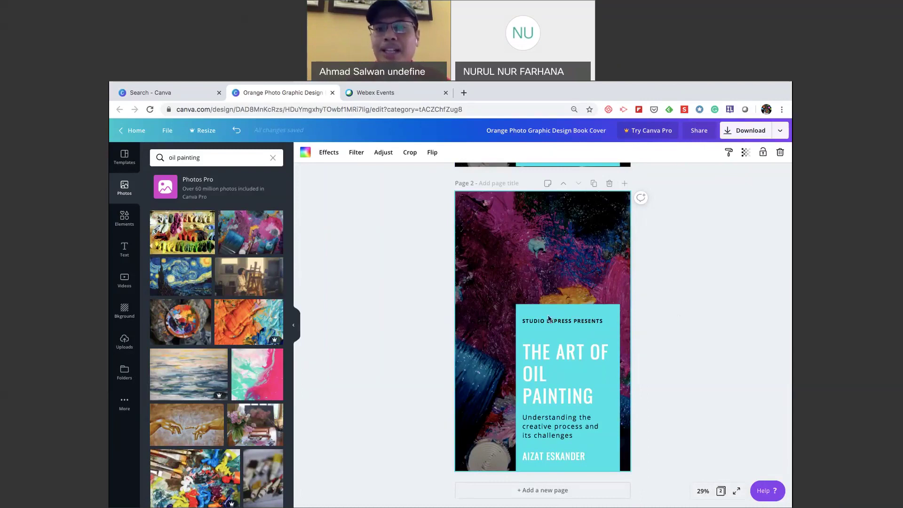
Add the paint palette photo from the oil painting results onto Page 2.
scroll(677, 337, "up", 5)
scroll(678, 334, "down", 4)
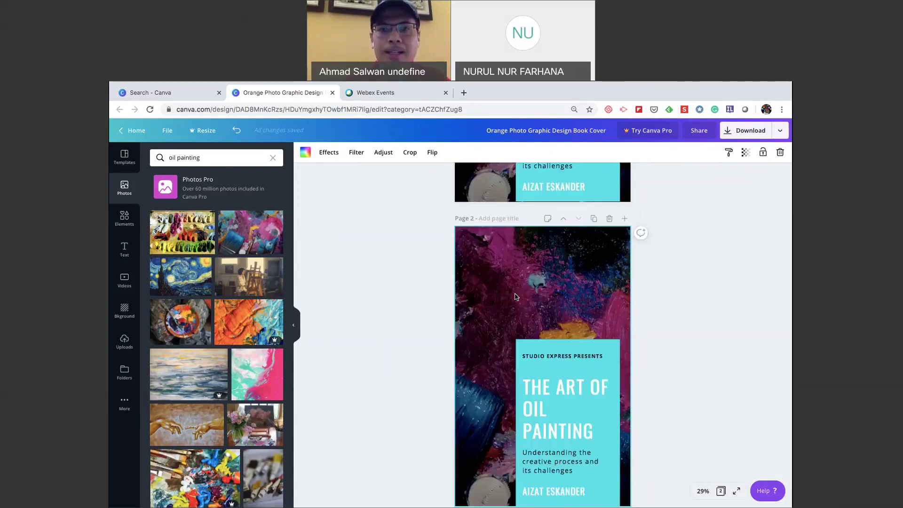
scroll(515, 296, "down", 1)
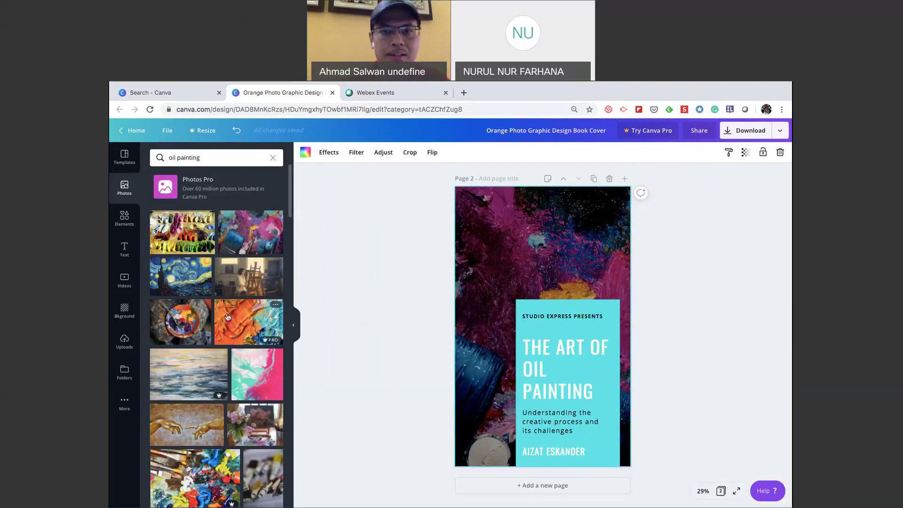
left_click(183, 328)
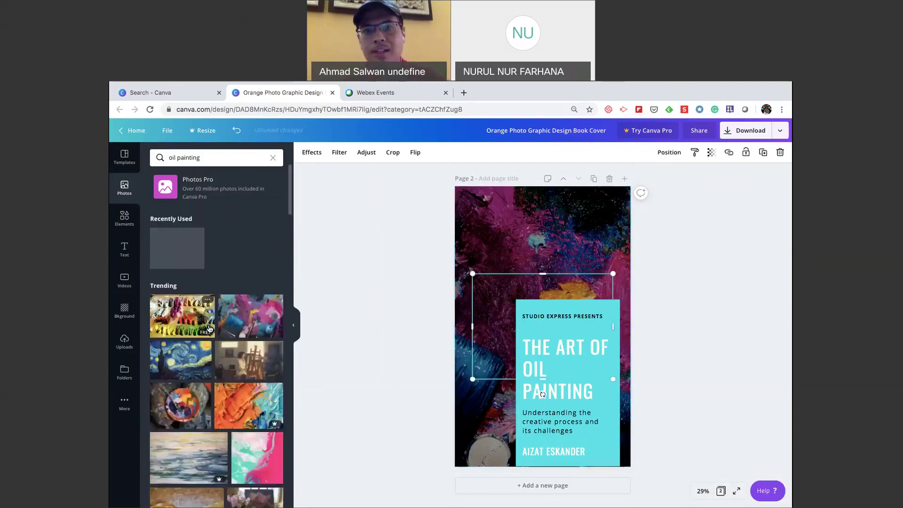
Move the palette photo up and left, then delete the painted background image.
left_click_drag(481, 314, 502, 230)
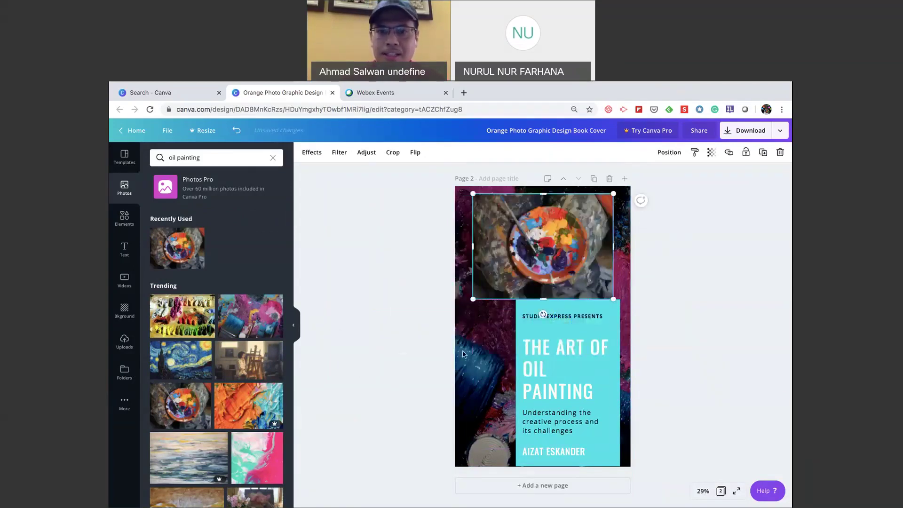
left_click(463, 353)
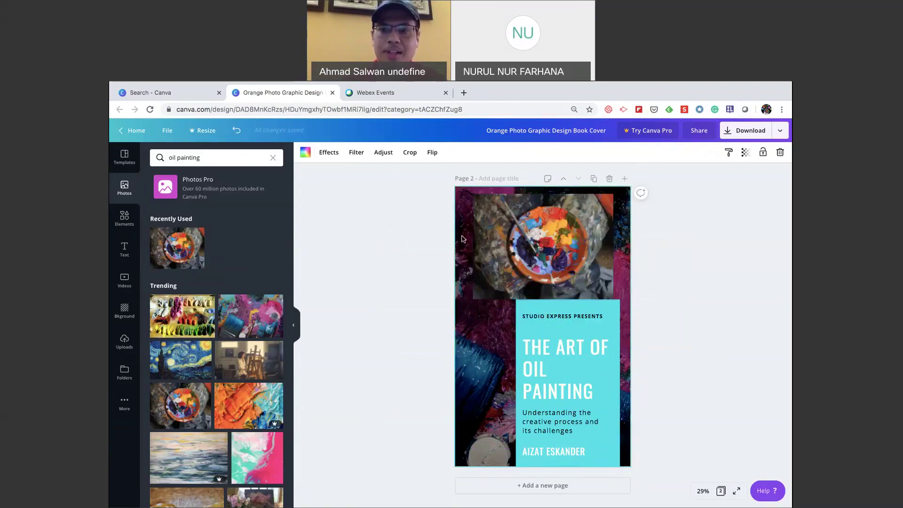
key("Delete")
Enlarge and reposition the palette photo so it stretches down to fill the page.
left_click(476, 243)
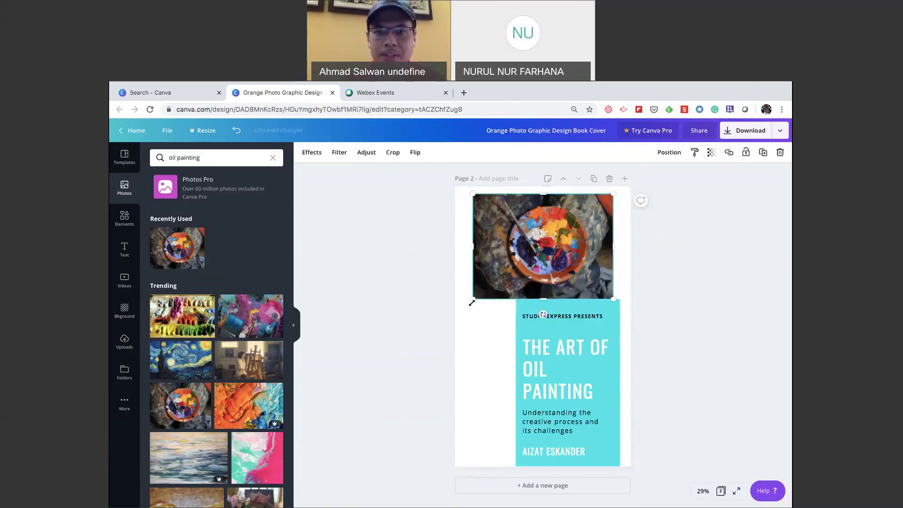
left_click_drag(472, 302, 369, 377)
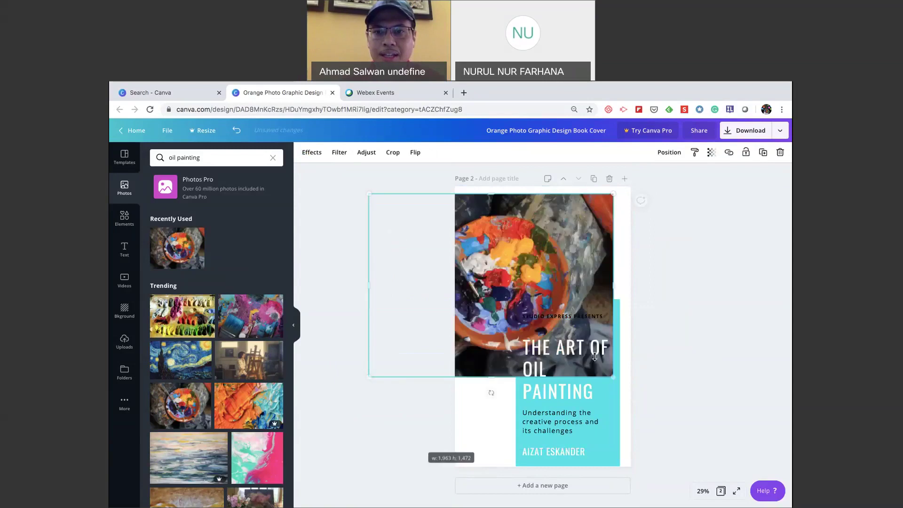
left_click_drag(614, 378, 733, 467)
left_click_drag(611, 278, 539, 218)
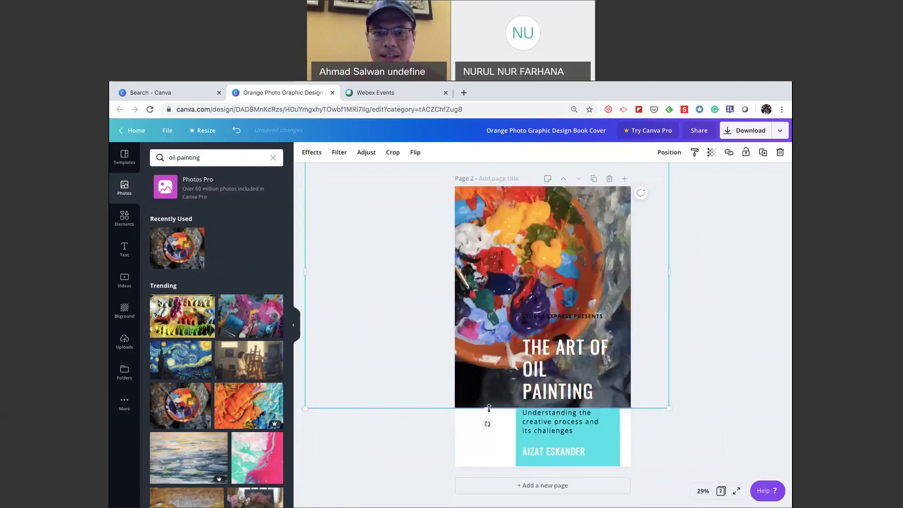
left_click_drag(491, 434, 493, 466)
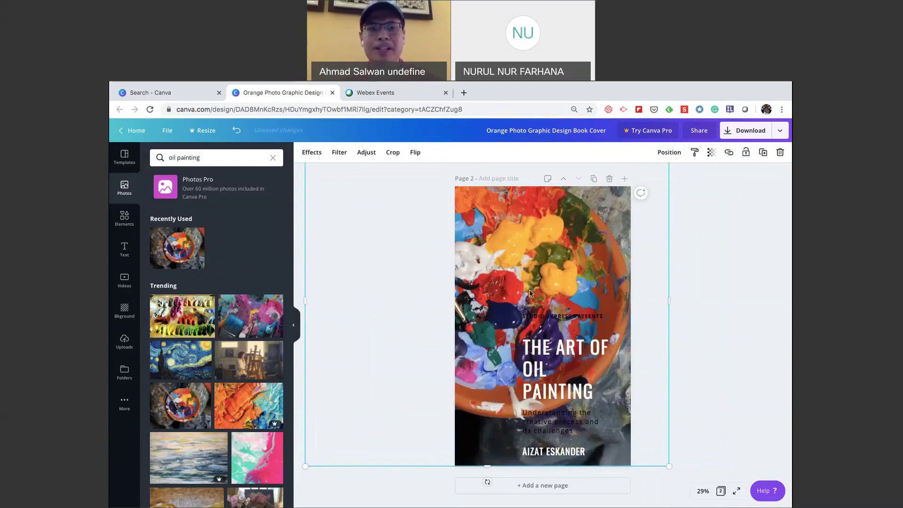
Undo the photo resizing three times to bring back the painted background.
left_click(235, 131)
left_click(235, 132)
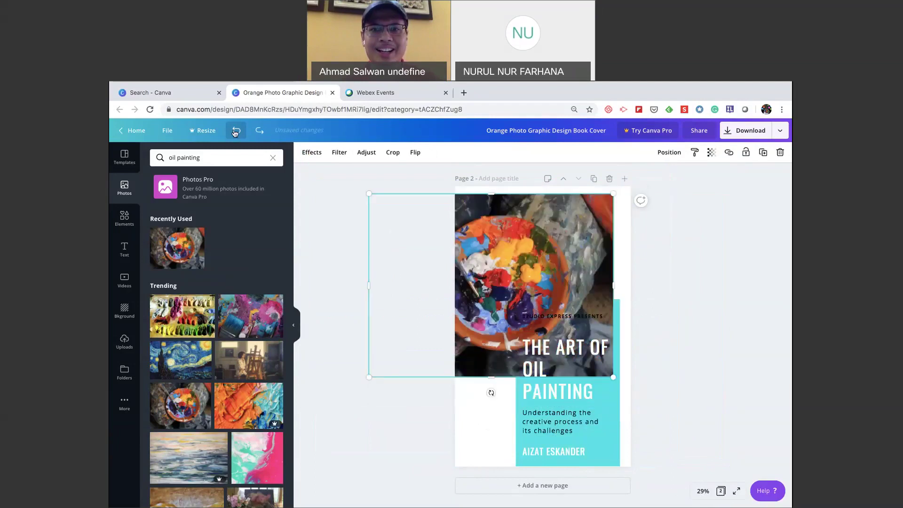
left_click(235, 133)
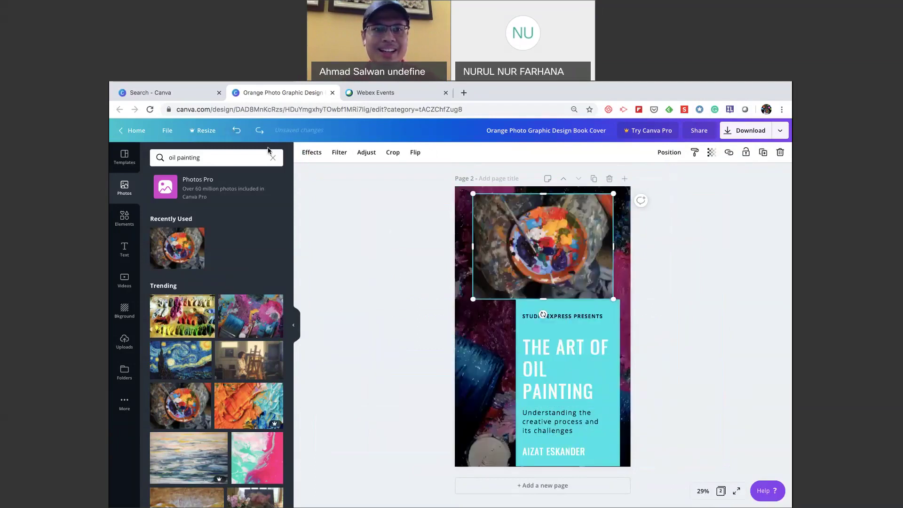
Undo the palette photo's last move and try swapping in the hands painting before restoring it.
left_click(238, 131)
scroll(250, 312, "down", 3)
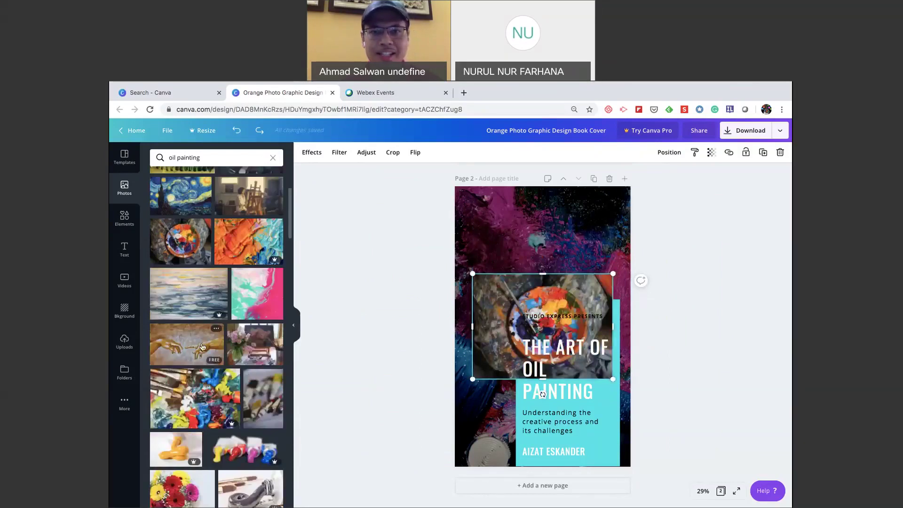
left_click(203, 347)
left_click_drag(180, 241, 549, 297)
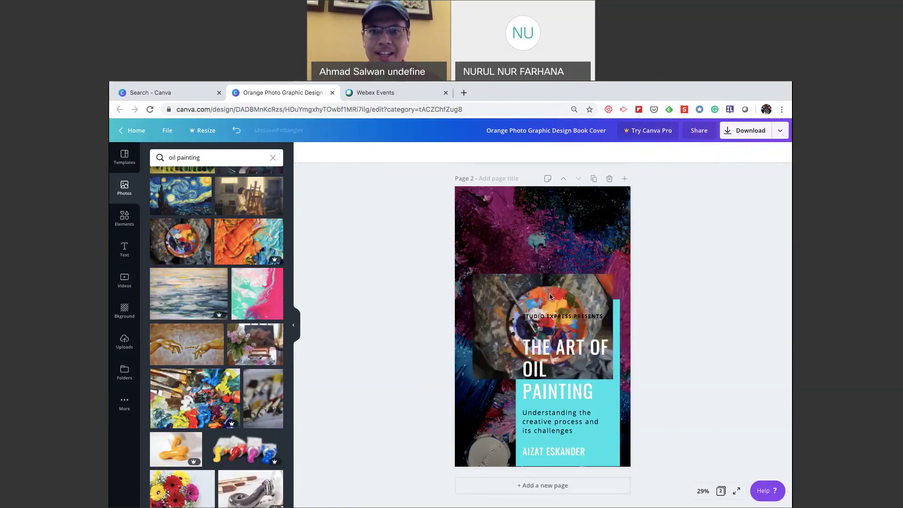
Delete the palette photo and the painted background photo from Page 2.
left_click(550, 297)
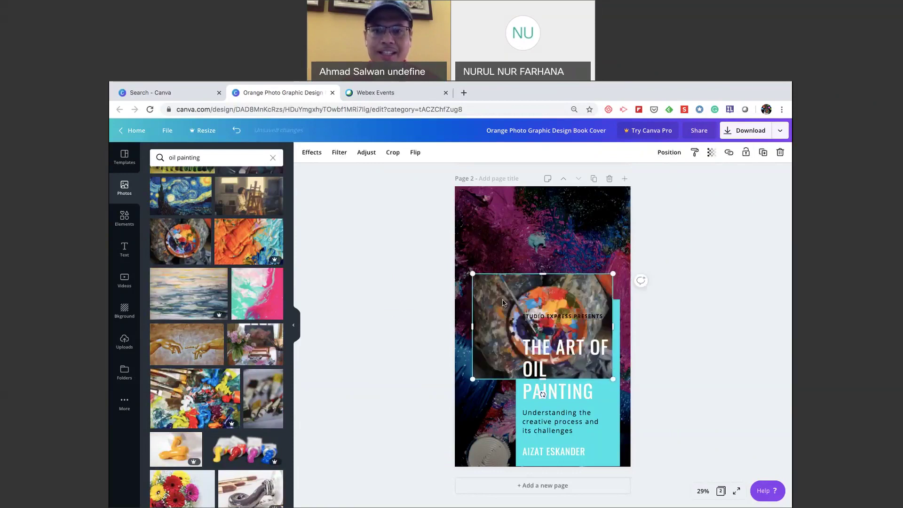
key("Delete")
left_click(512, 272)
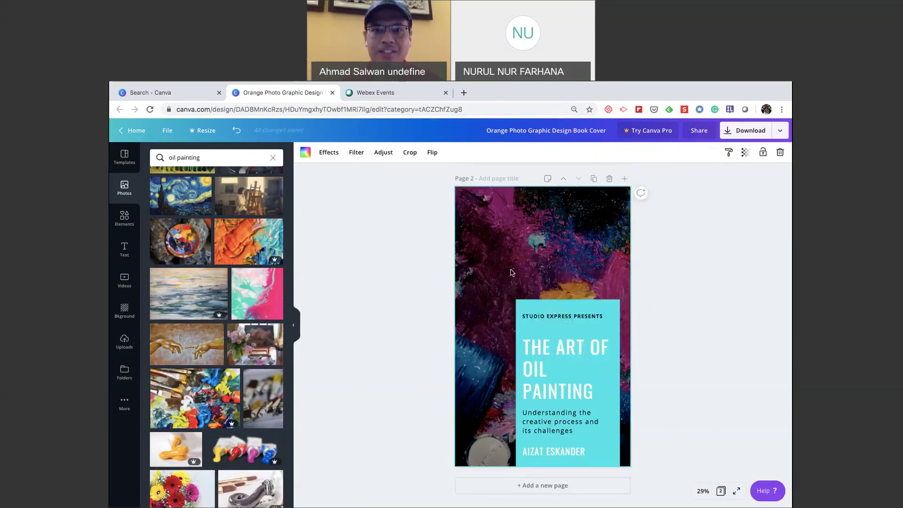
key("Delete")
Set the Creation of Adam painting as Page 2's background and slide it right in crop mode.
left_click_drag(186, 343, 465, 287)
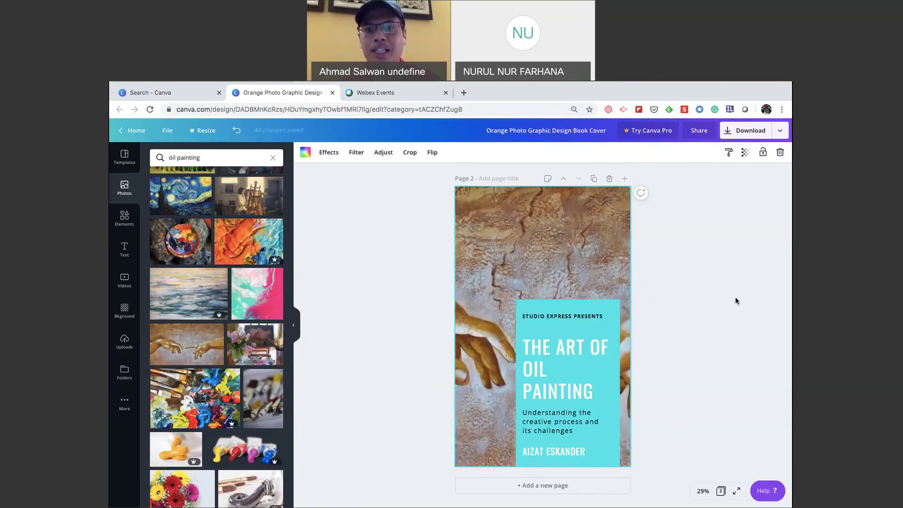
double_click(520, 275)
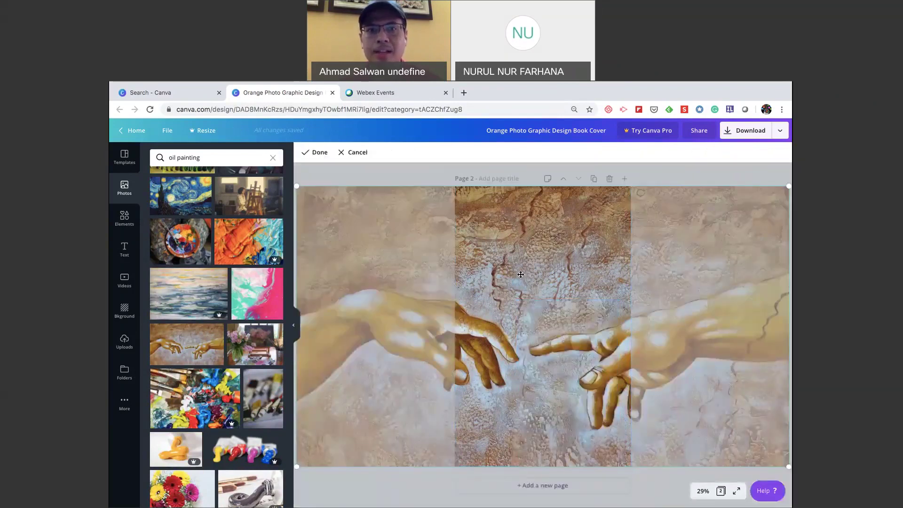
left_click_drag(520, 275, 621, 286)
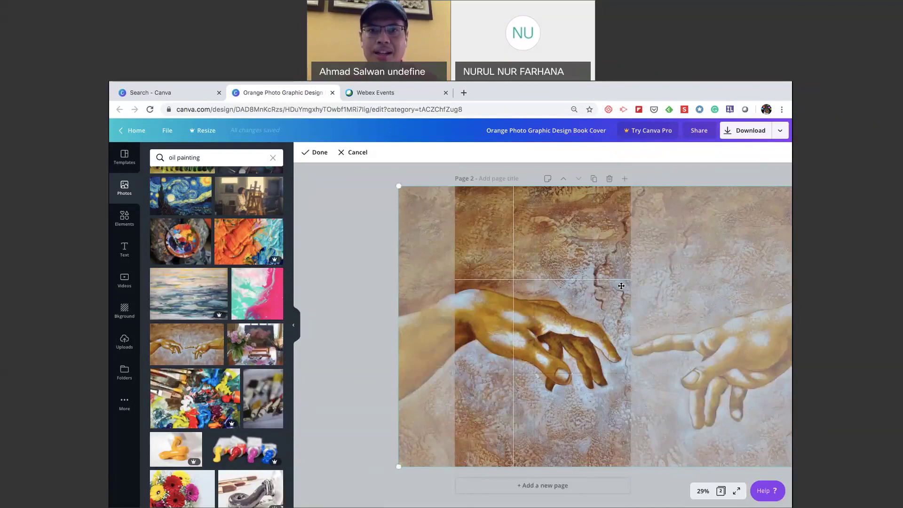
left_click(368, 262)
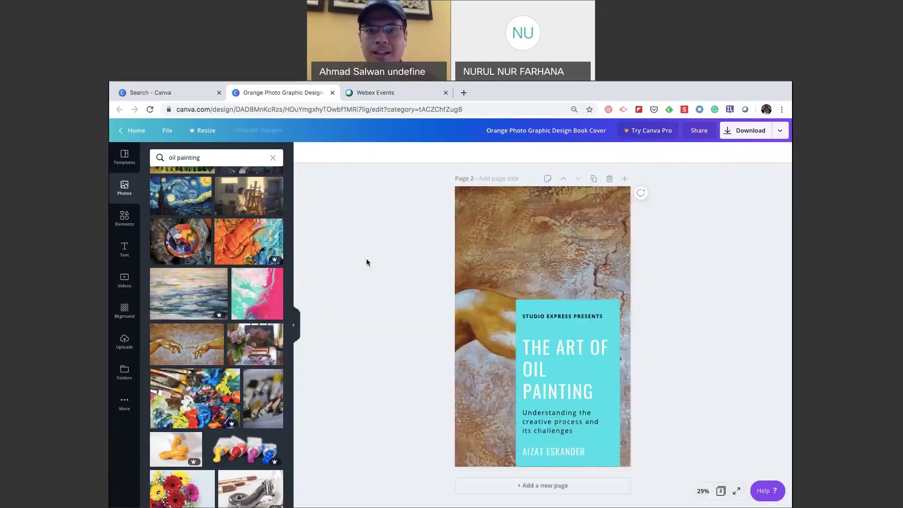
Re-crop the painting leftward so a golden hand shows beside the cyan title box.
double_click(540, 278)
left_click_drag(540, 279, 445, 236)
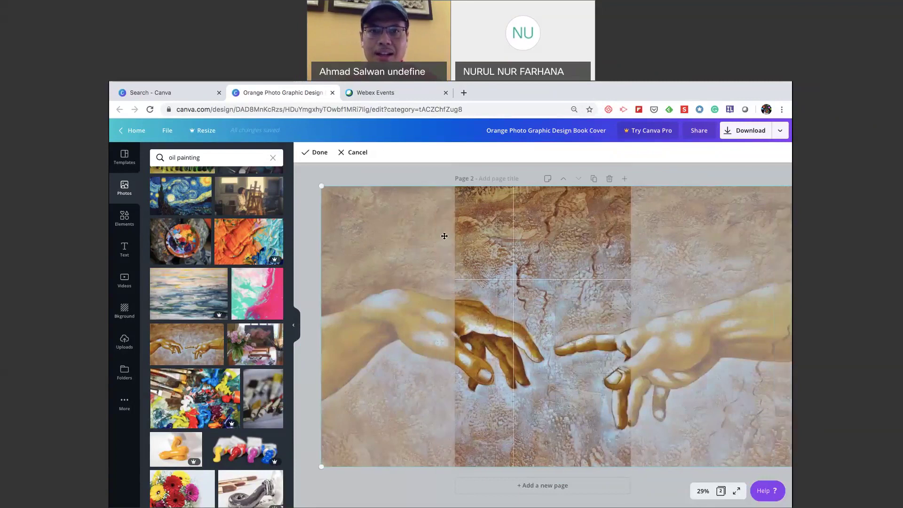
left_click(402, 174)
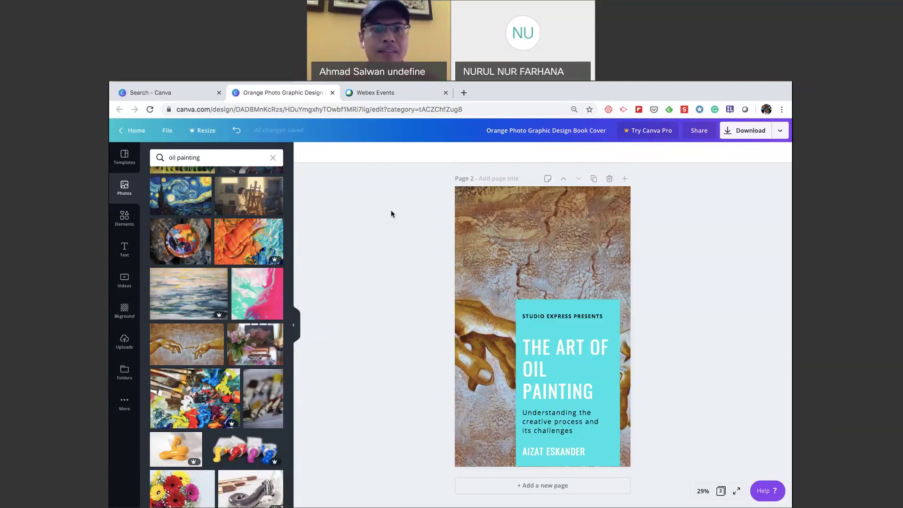
key("ctrl+Up")
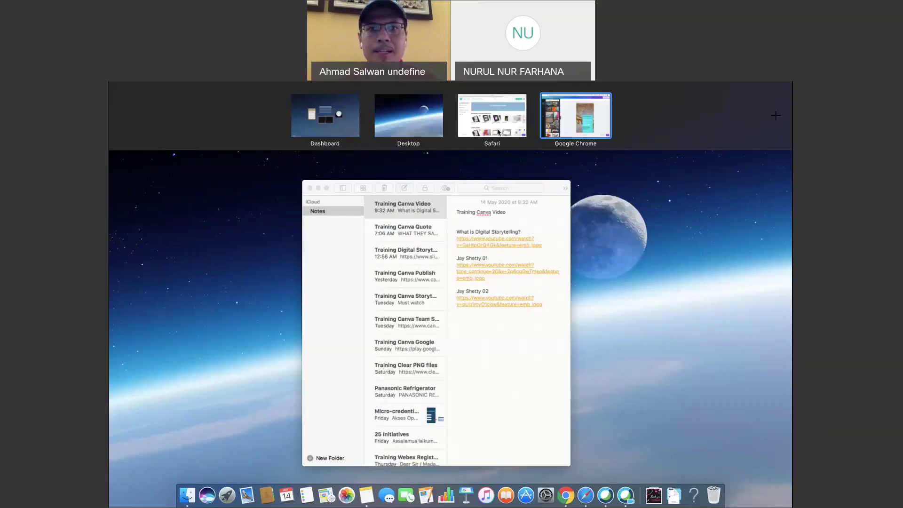
Switch to Safari's GALLERY | MyCanva tab and preview the Tabung Latihan Akademik poster.
left_click(499, 133)
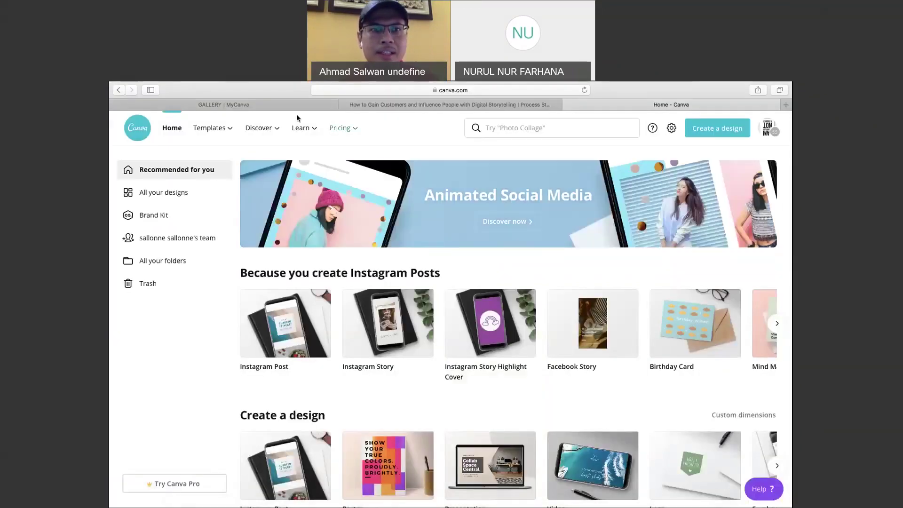
left_click(291, 105)
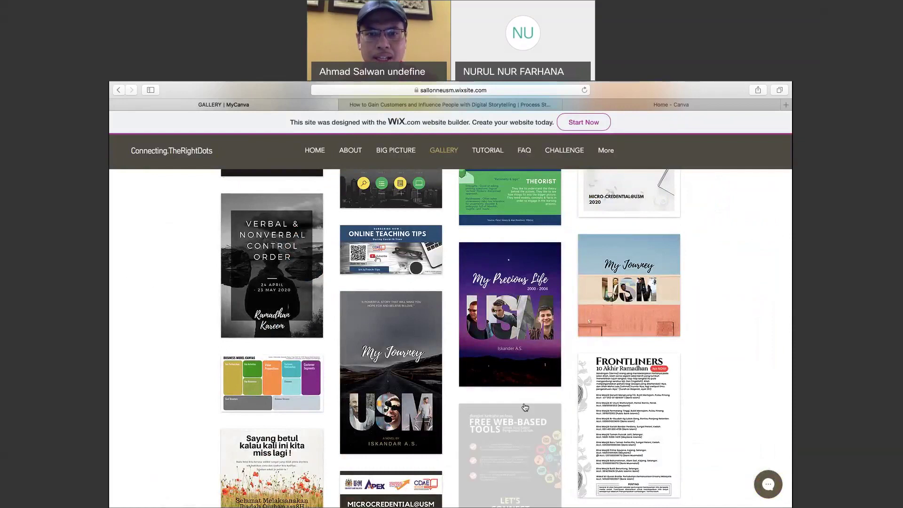
scroll(525, 407, "down", 7)
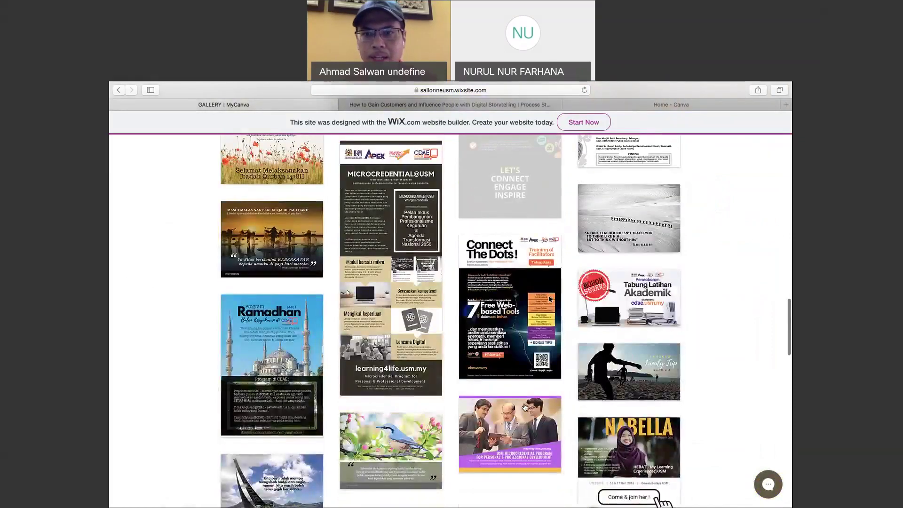
left_click(633, 301)
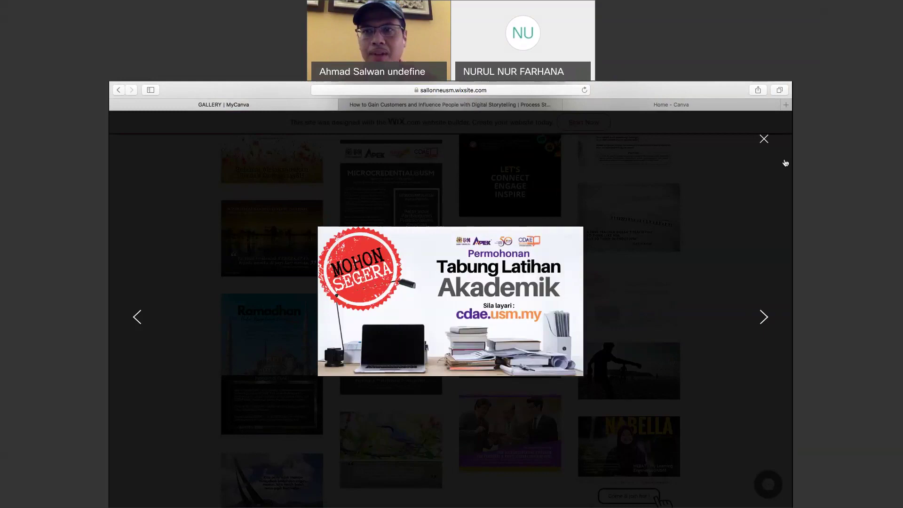
left_click(764, 140)
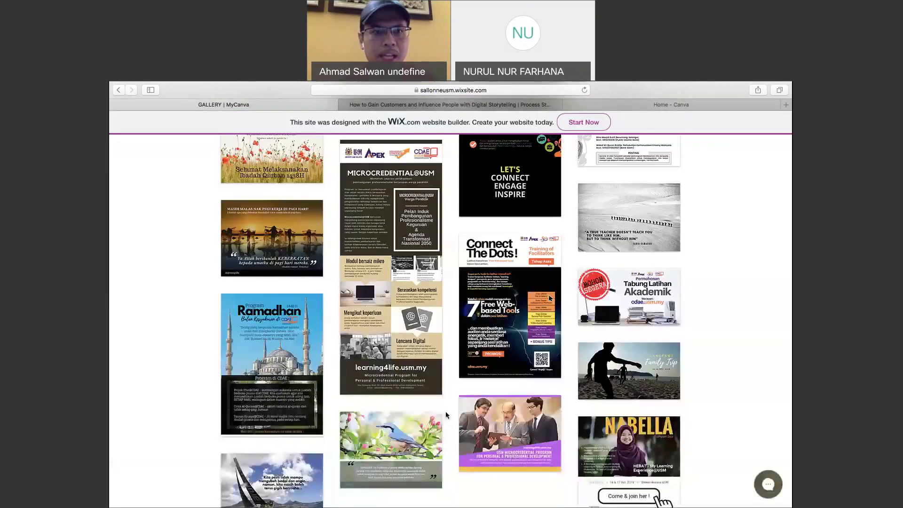
Preview The GROW Coaching Model poster, then return to the Canva design in Chrome.
scroll(446, 411, "up", 3)
scroll(446, 416, "up", 10)
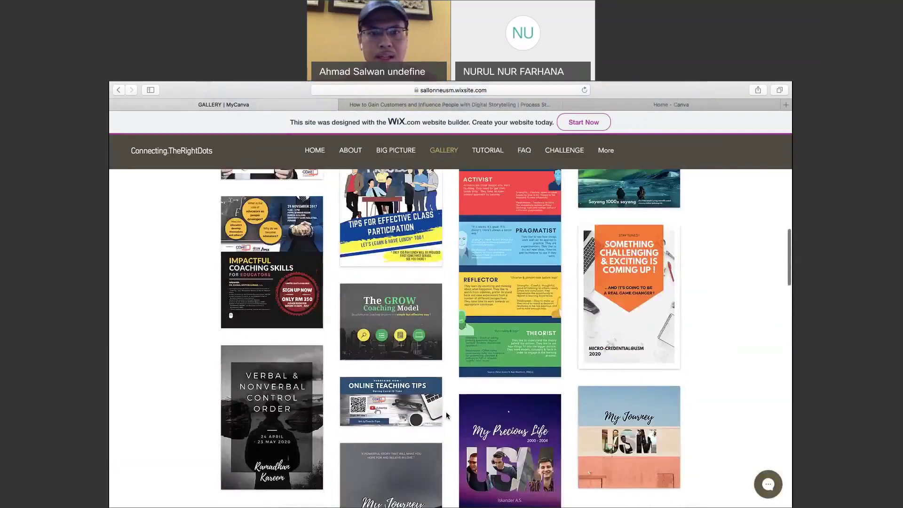
scroll(446, 411, "up", 1)
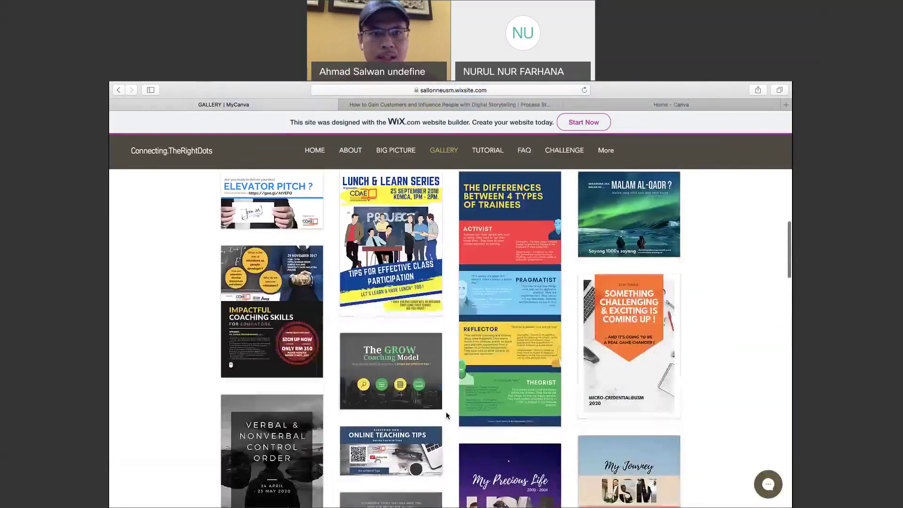
left_click(402, 389)
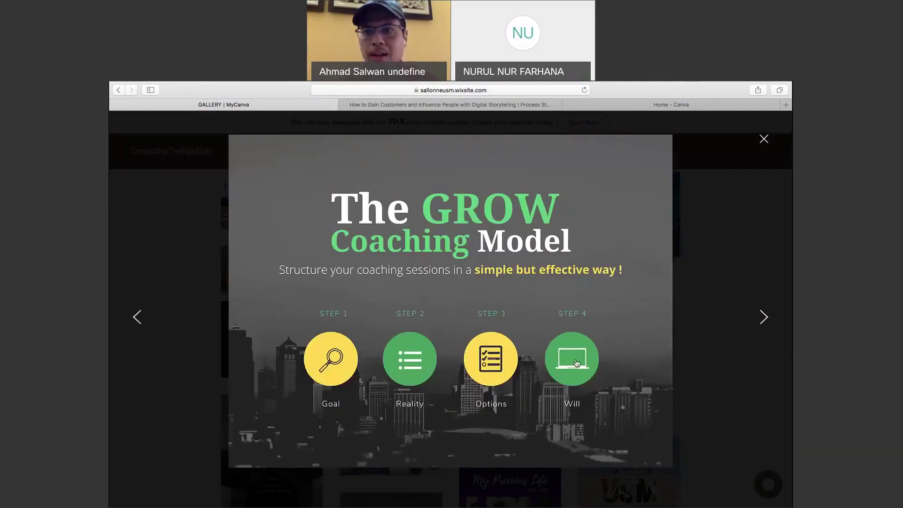
left_click(764, 139)
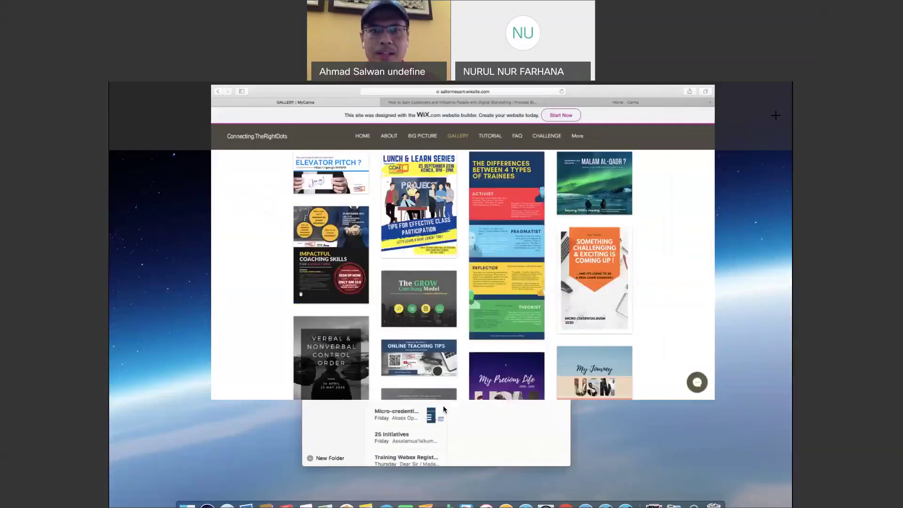
key("super+Tab")
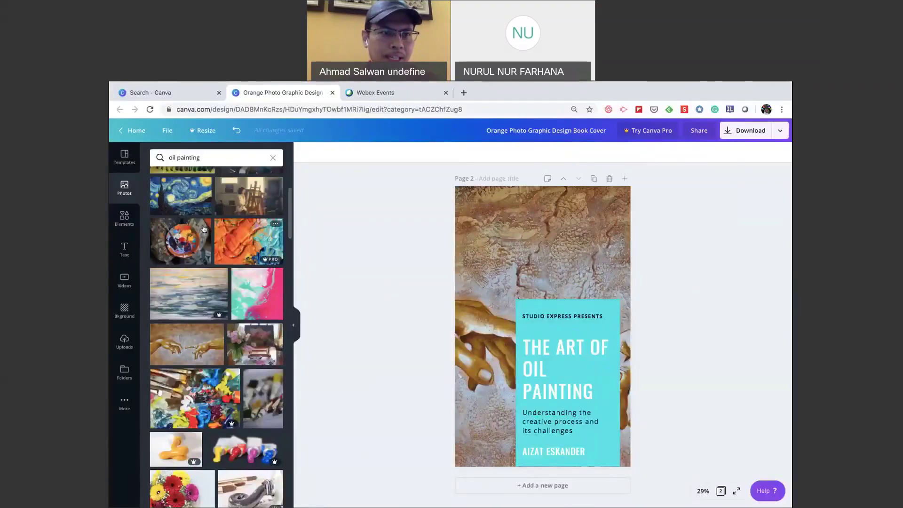
Search Elements for 'stamp' and place the red circle stamp at Page 2's top left.
left_click(125, 217)
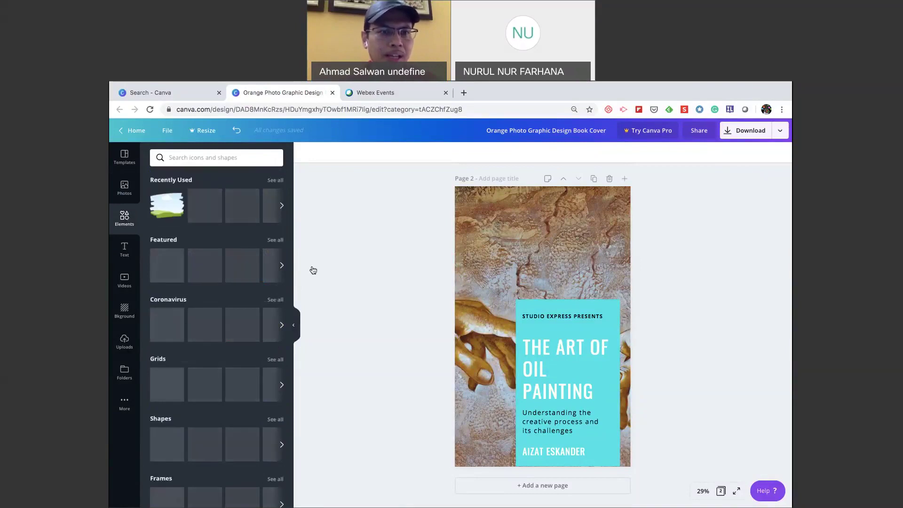
left_click(228, 160)
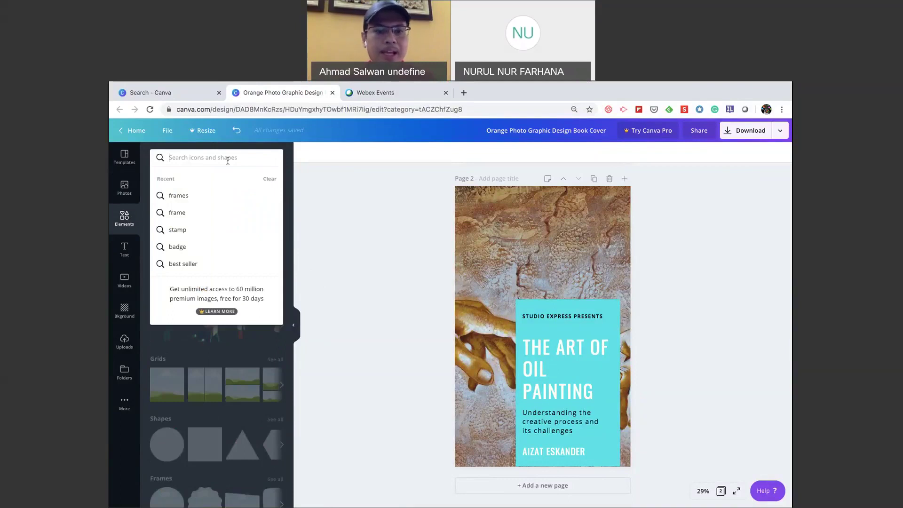
type("stamp")
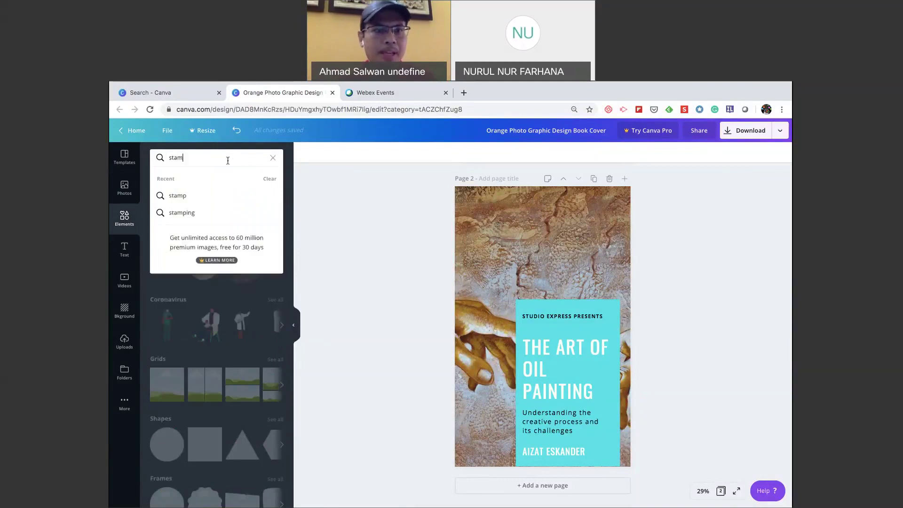
left_click(210, 198)
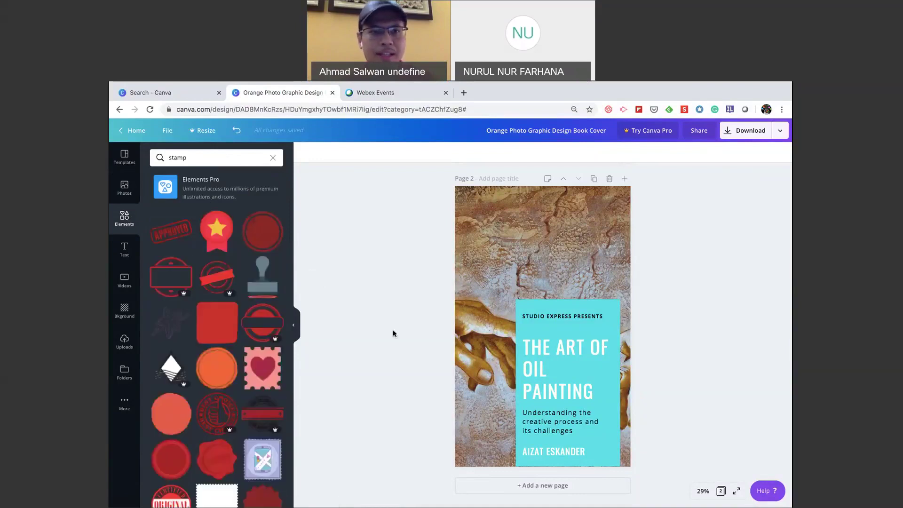
left_click_drag(263, 239, 488, 225)
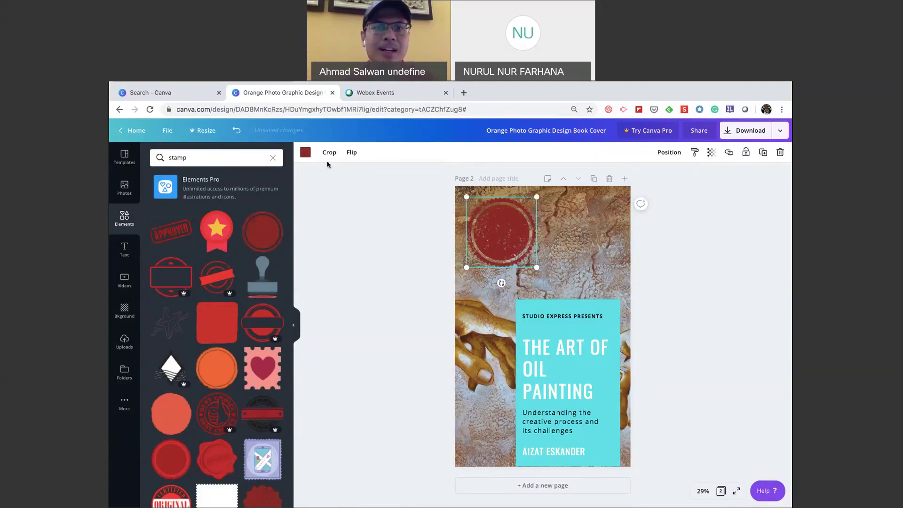
Recolour the stamp badge white from the colour swatches.
left_click(306, 153)
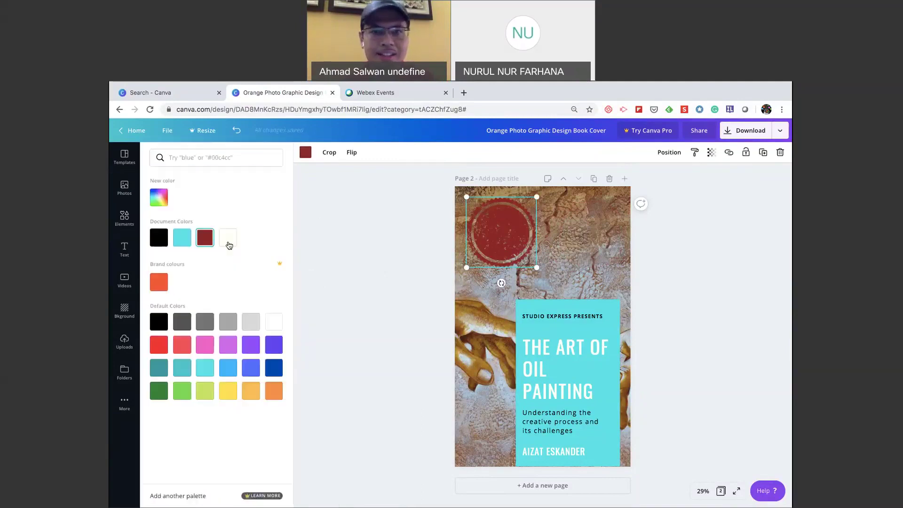
left_click(229, 239)
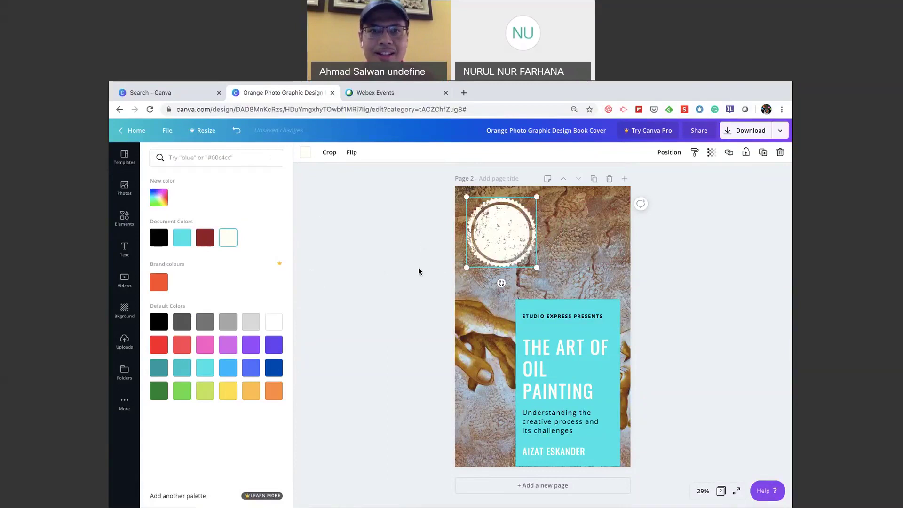
left_click(441, 263)
left_click(441, 264)
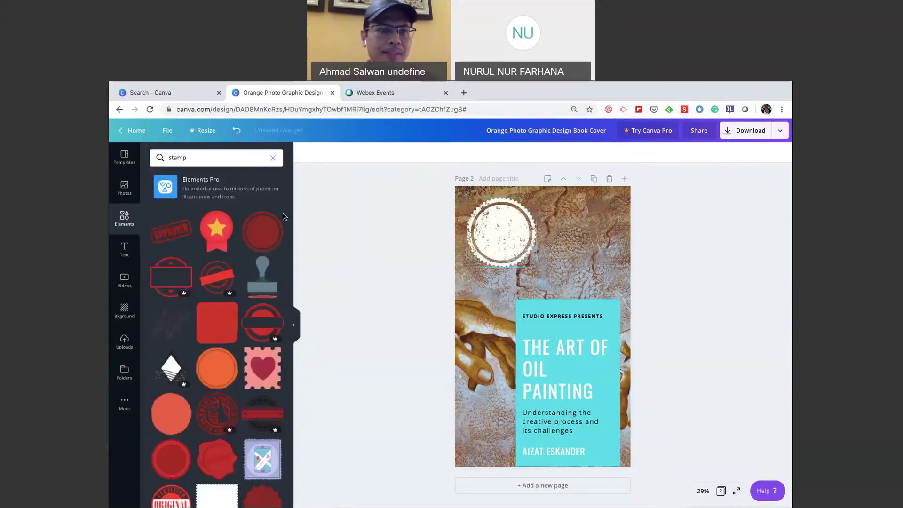
left_click(124, 249)
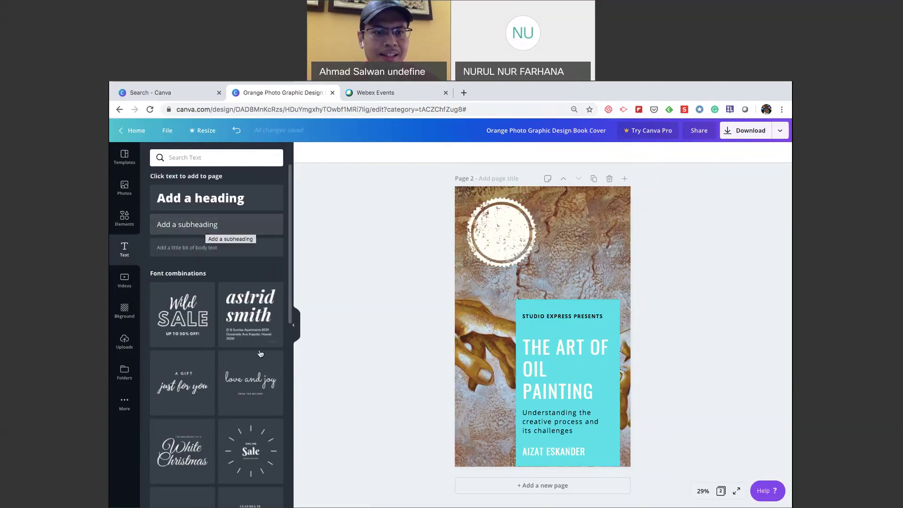
Add a subheading text box near the badge reading 'Best' and 'Seller' on two lines.
left_click(200, 233)
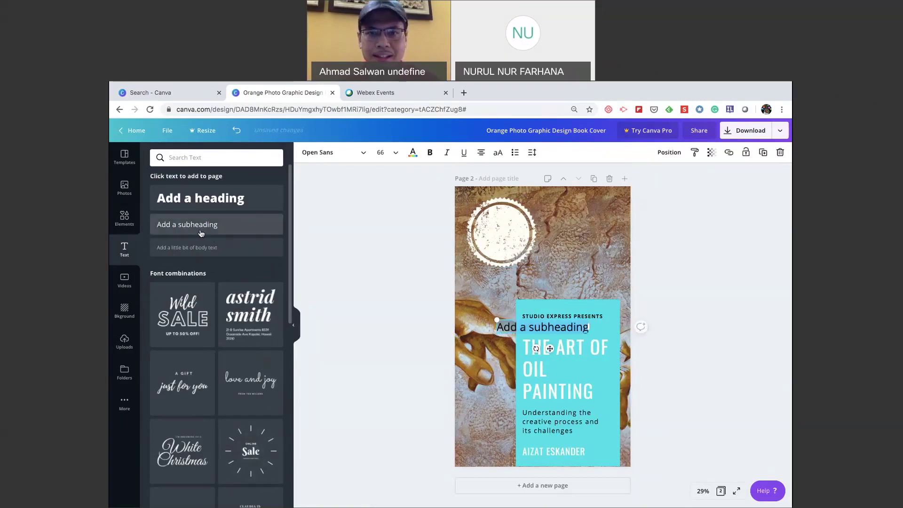
left_click_drag(515, 333, 488, 235)
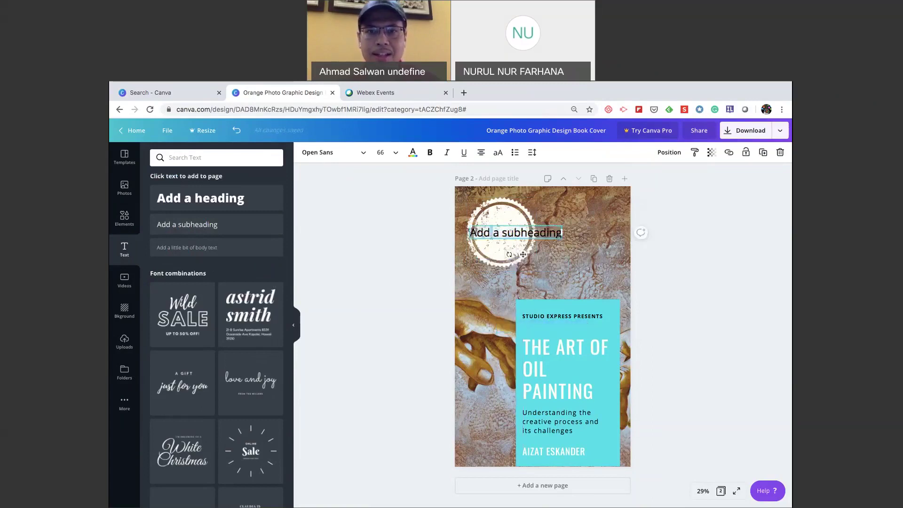
double_click(496, 231)
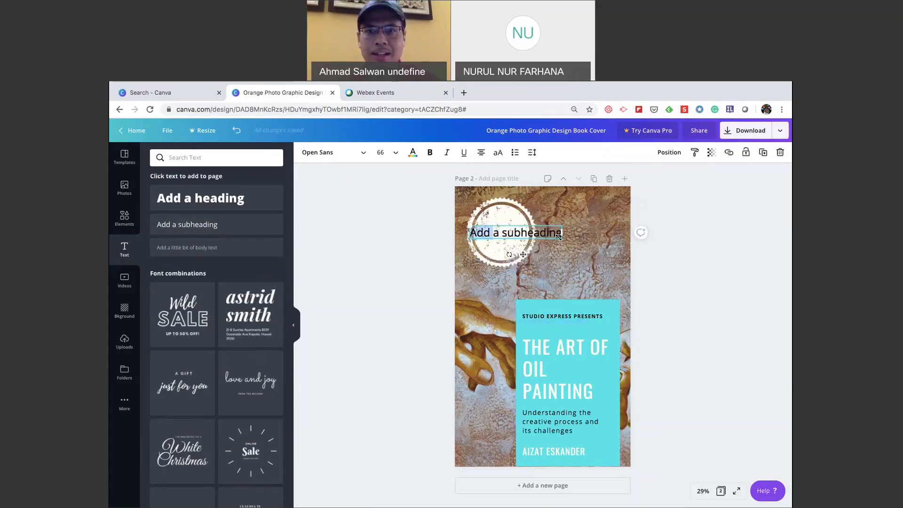
key("ctrl+a")
left_click(558, 235)
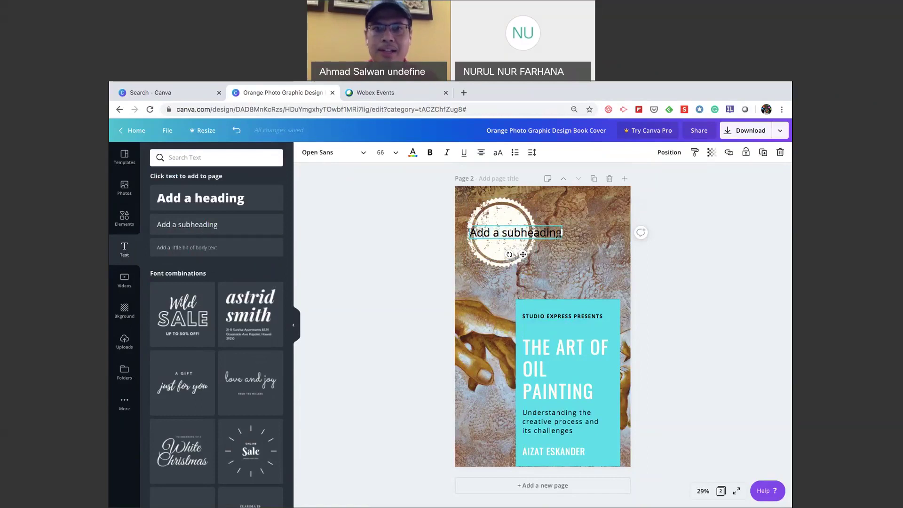
key("BackSpace")
key("BackSpace")
key("BackSpace")
key("BackSpace")
key("BackSpace")
key("BackSpace")
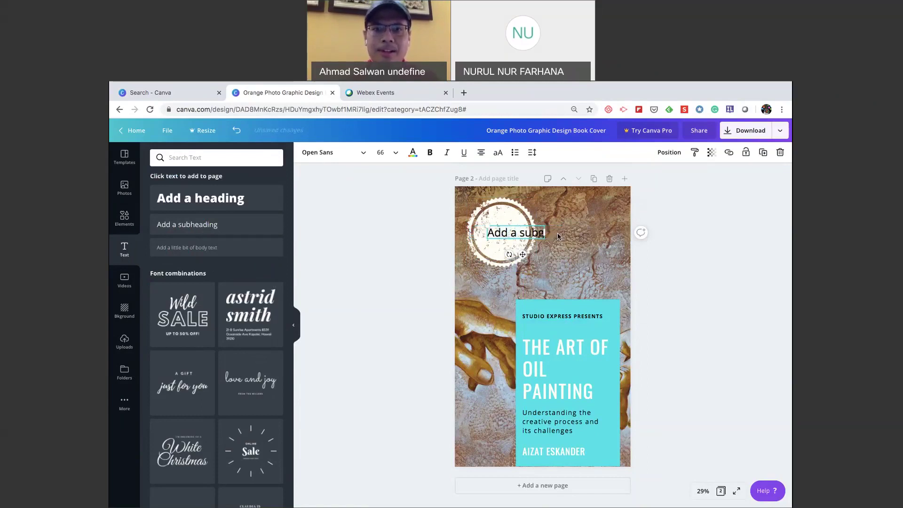
key("ctrl+a")
type("g")
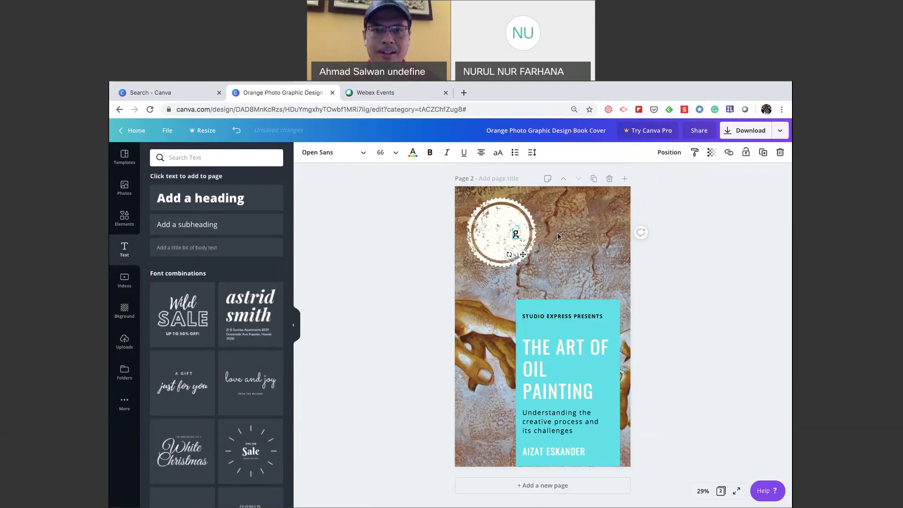
key("ctrl+a")
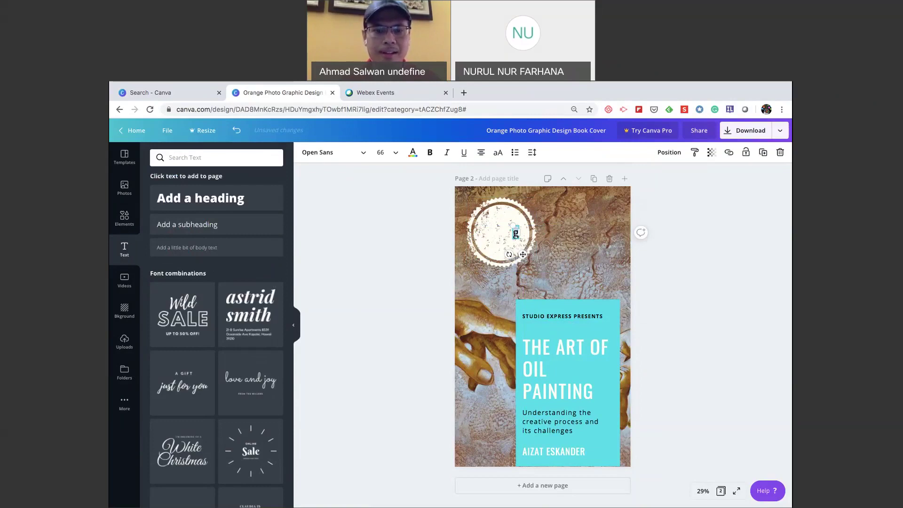
type("Best")
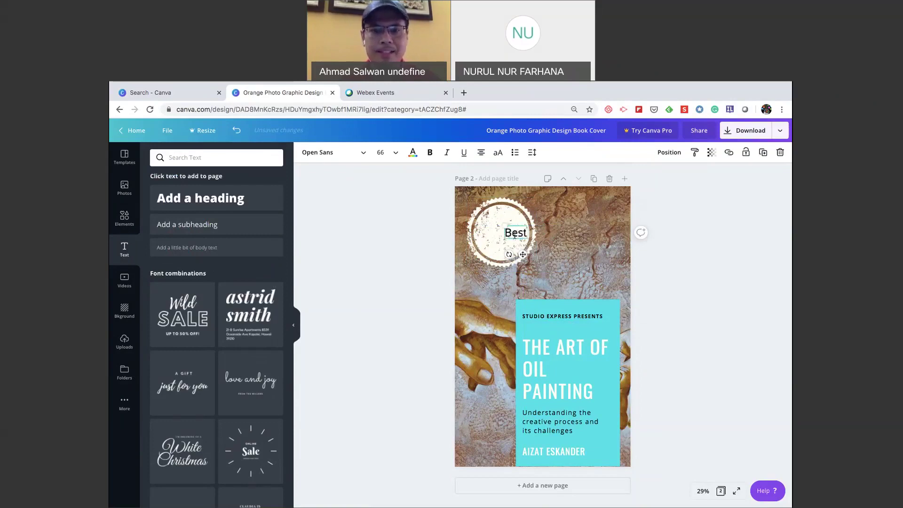
key("Return")
type("Seller")
left_click(583, 230)
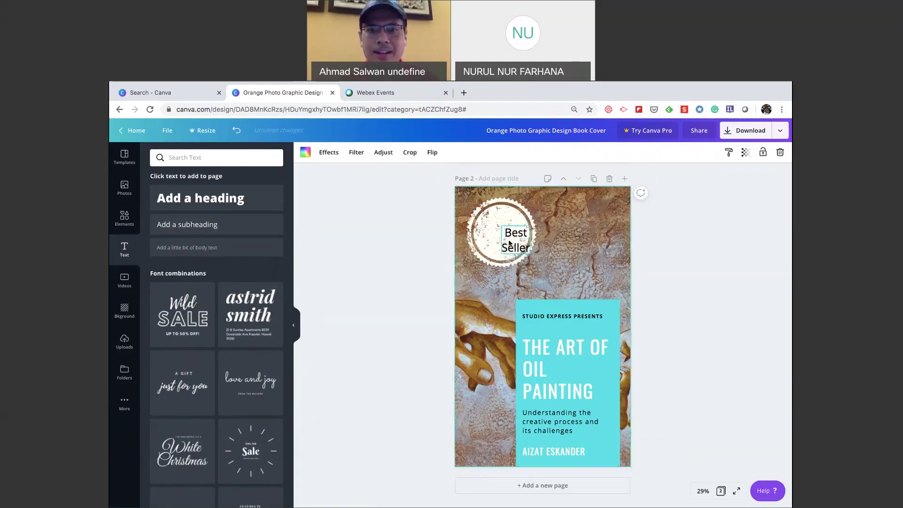
Enlarge the Best Seller text to size 101, centre it in the badge, and tilt it about -26°.
left_click_drag(509, 242, 499, 235)
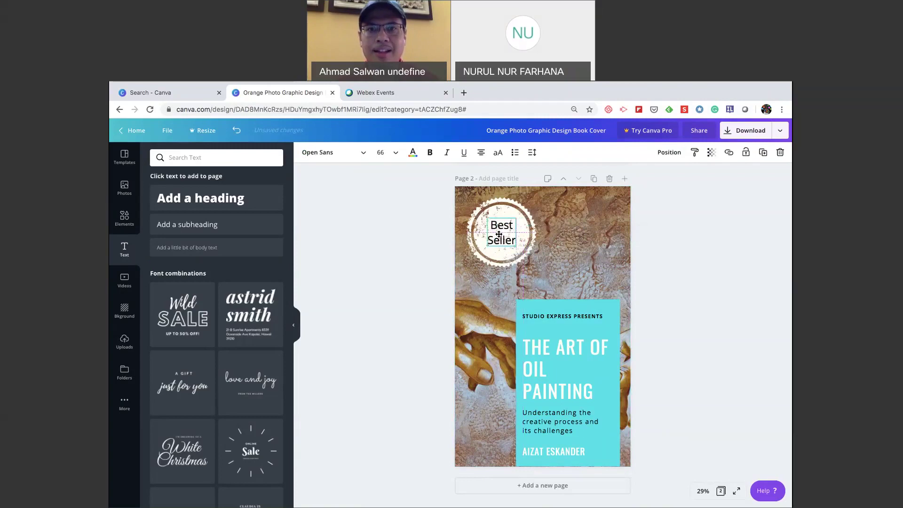
left_click_drag(486, 214, 472, 204)
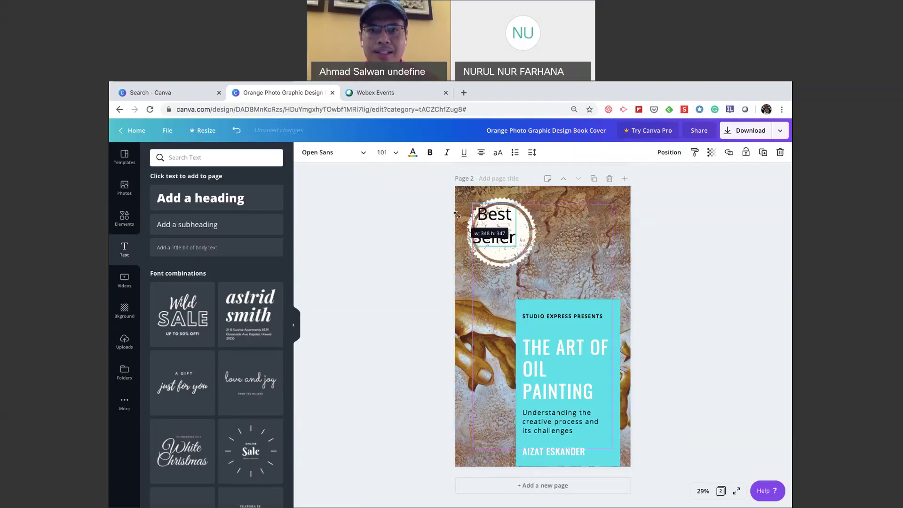
left_click_drag(504, 232, 511, 239)
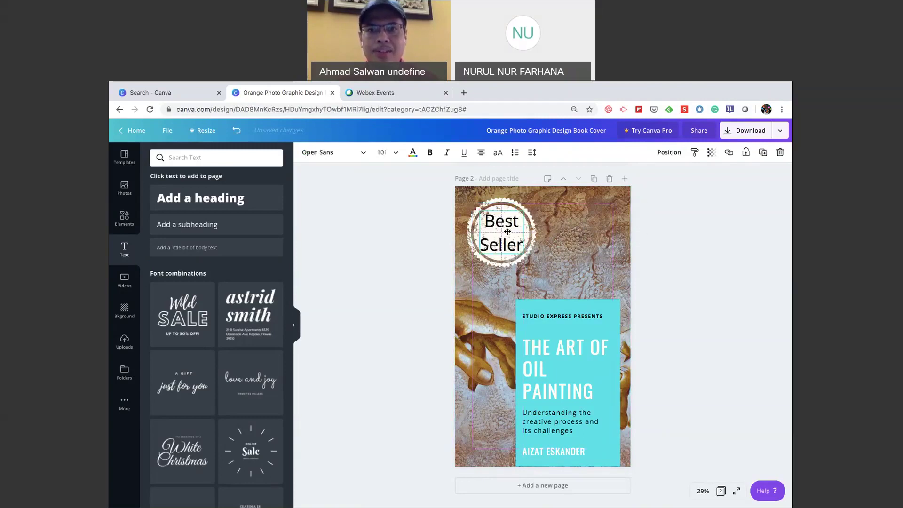
left_click_drag(503, 269, 519, 263)
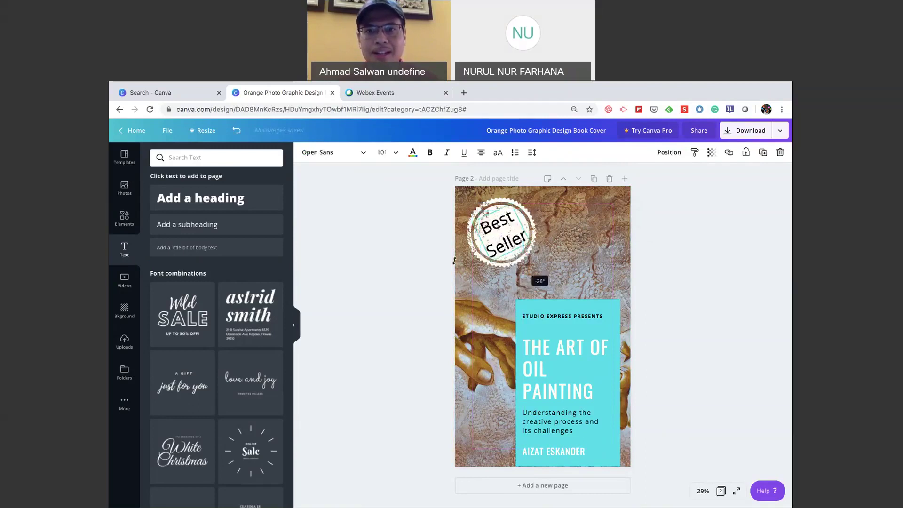
left_click(382, 256)
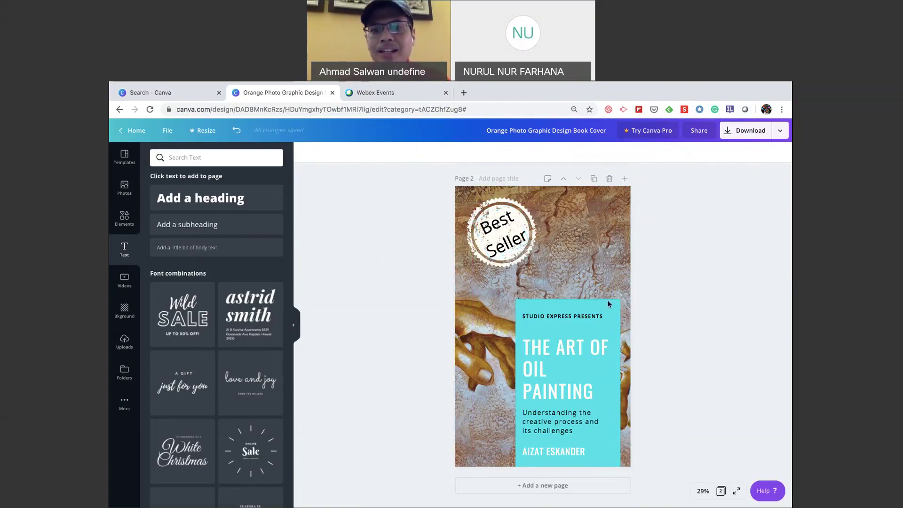
Reopen the Elements library and clear the previous 'stamp' search.
scroll(608, 303, "up", 3)
scroll(567, 312, "down", 2)
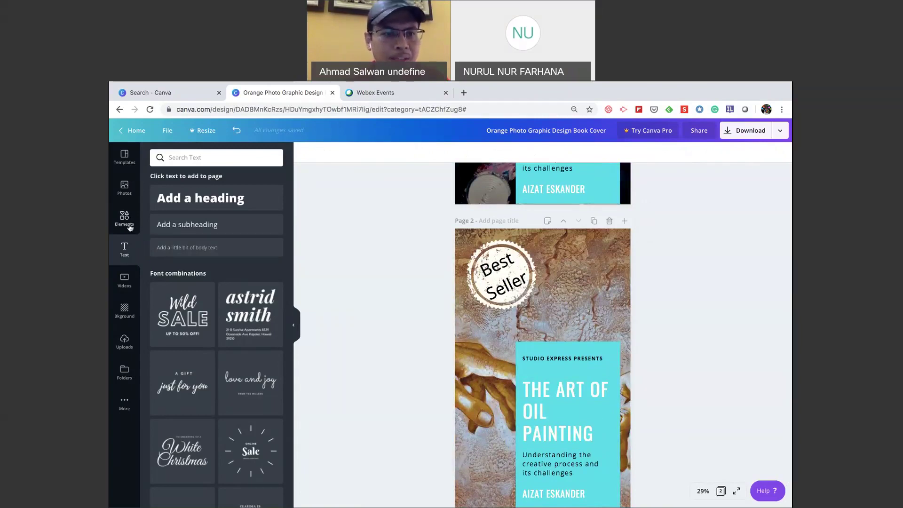
left_click(130, 227)
left_click(273, 157)
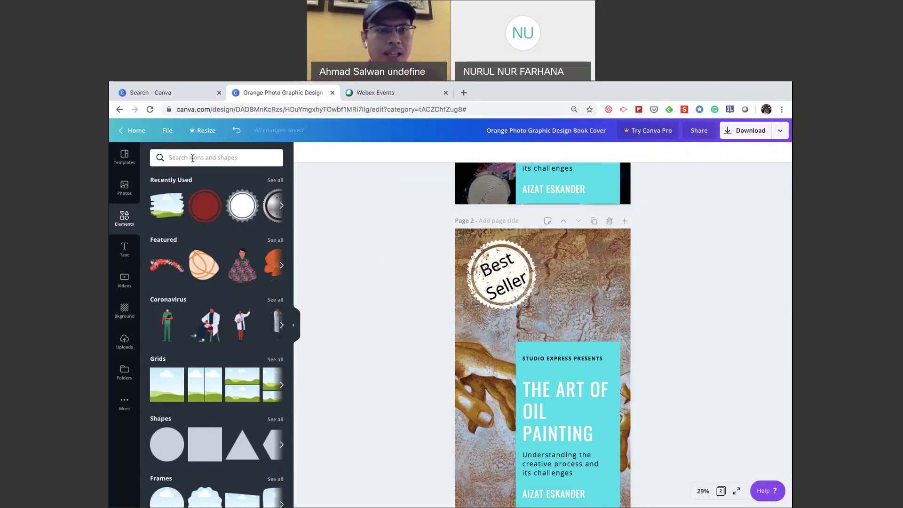
Browse the default element categories and scroll the canvas back up to the purple Page 1 cover.
scroll(233, 342, "down", 2)
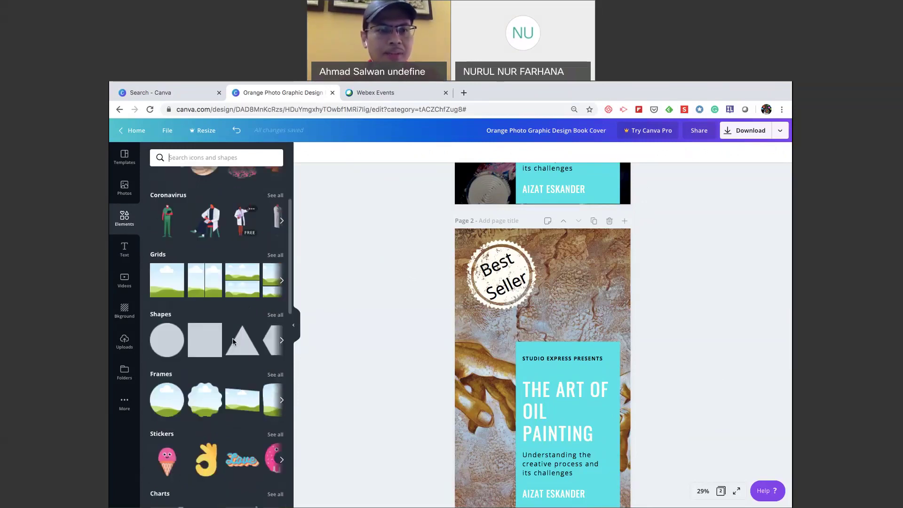
scroll(233, 342, "down", 3)
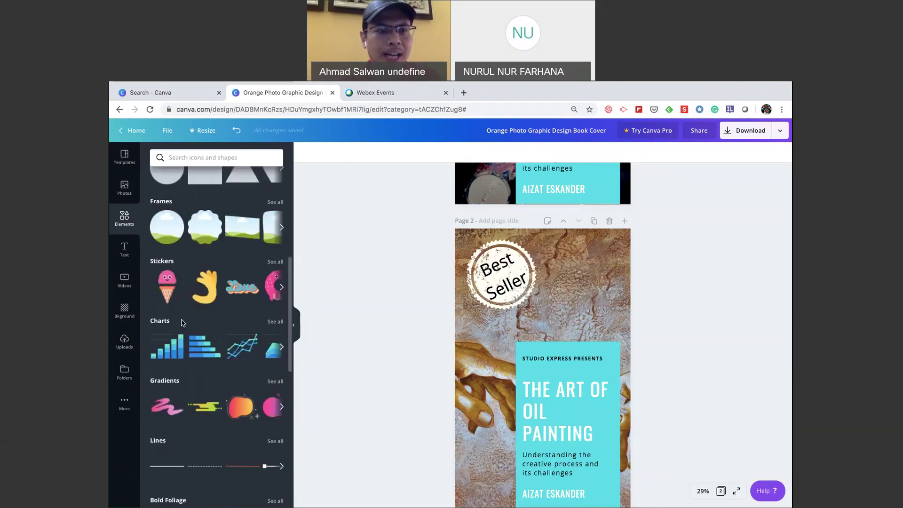
scroll(200, 474, "down", 1)
scroll(200, 474, "down", 4)
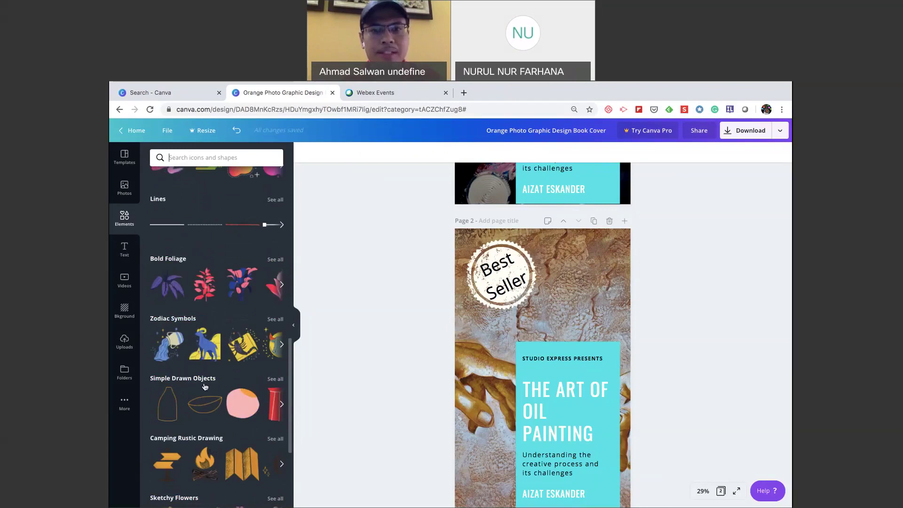
scroll(205, 386, "up", 5)
scroll(205, 386, "up", 3)
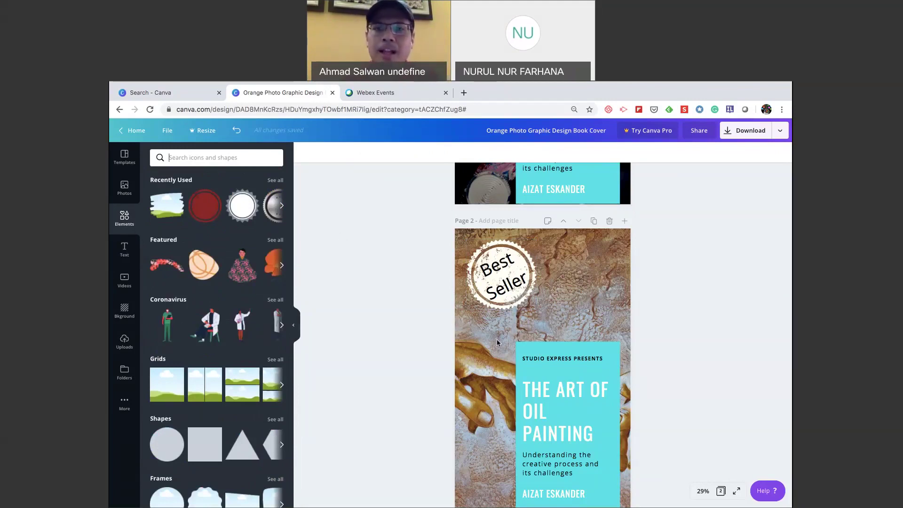
scroll(497, 341, "down", 1)
scroll(397, 361, "up", 1)
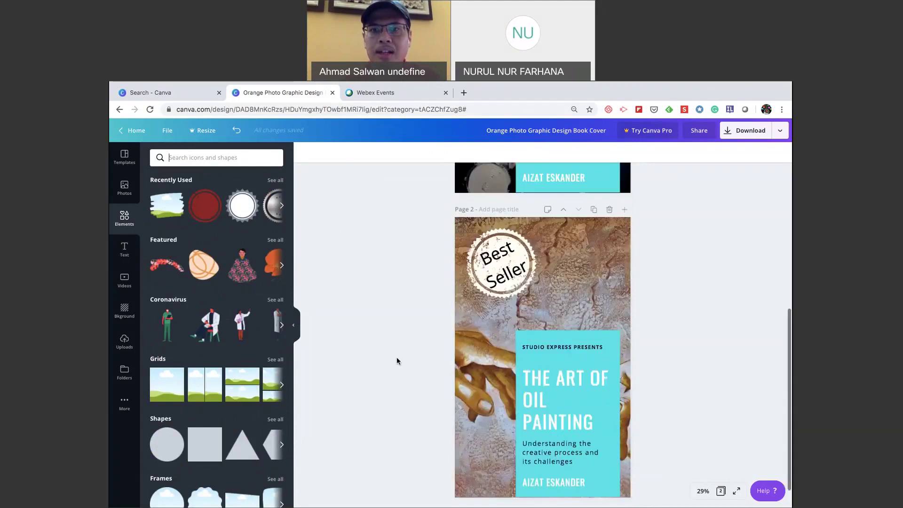
scroll(397, 361, "down", 1)
scroll(397, 361, "up", 2)
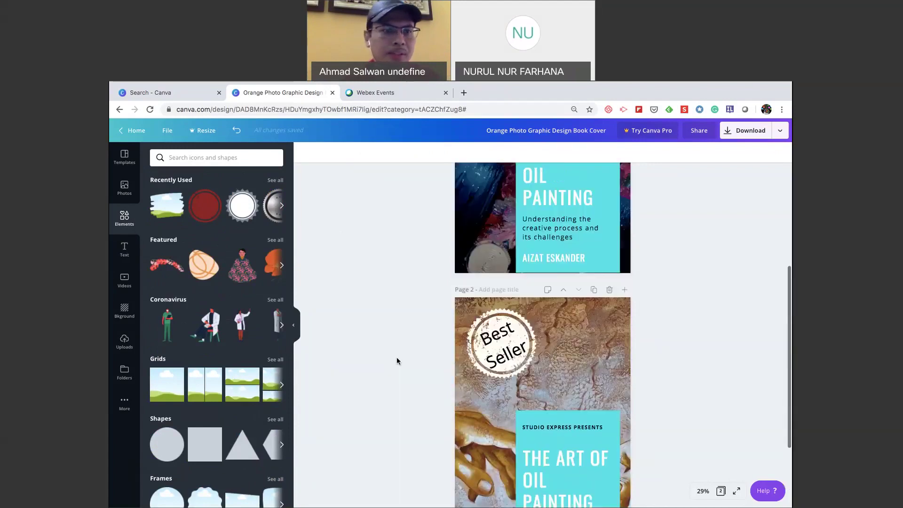
scroll(397, 361, "up", 2)
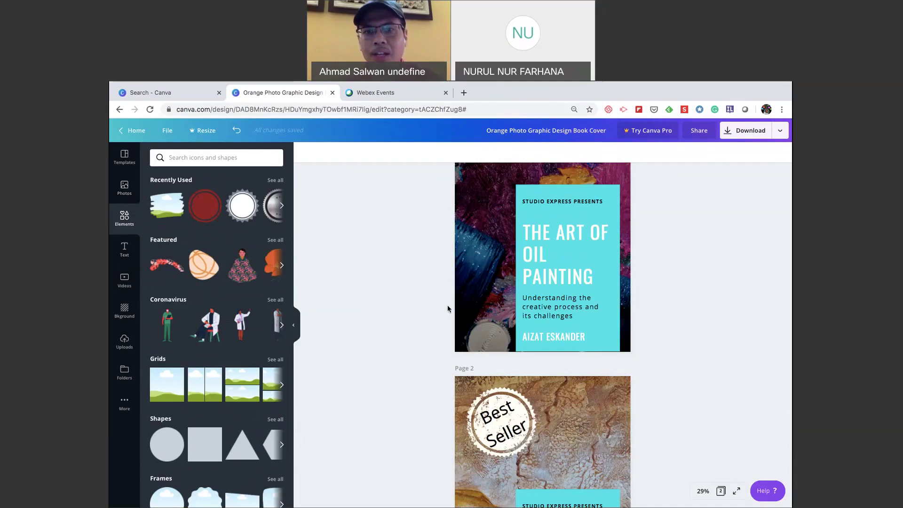
scroll(710, 260, "up", 2)
scroll(717, 300, "down", 2)
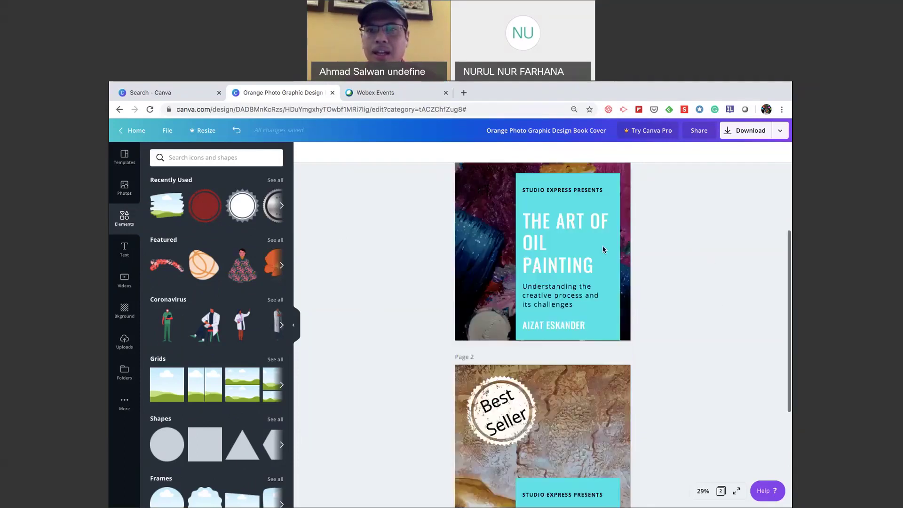
scroll(603, 245, "up", 2)
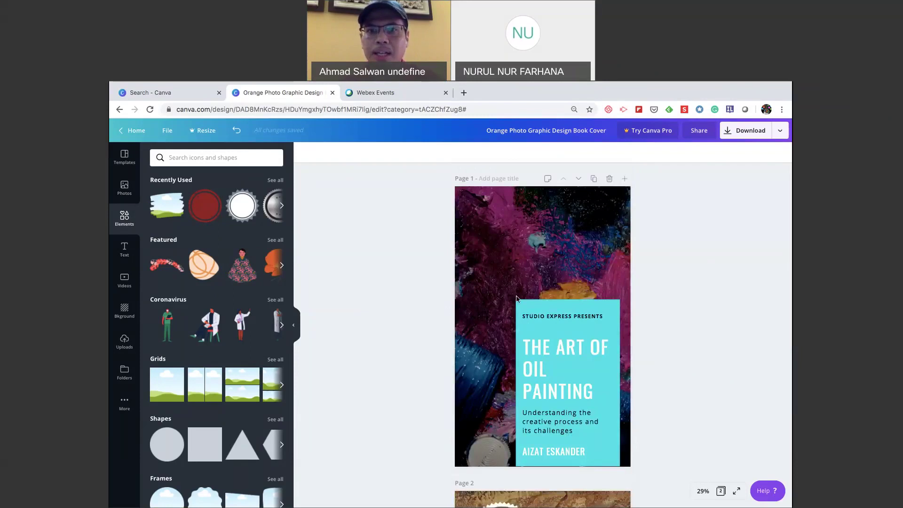
scroll(480, 392, "down", 1)
scroll(480, 392, "down", 4)
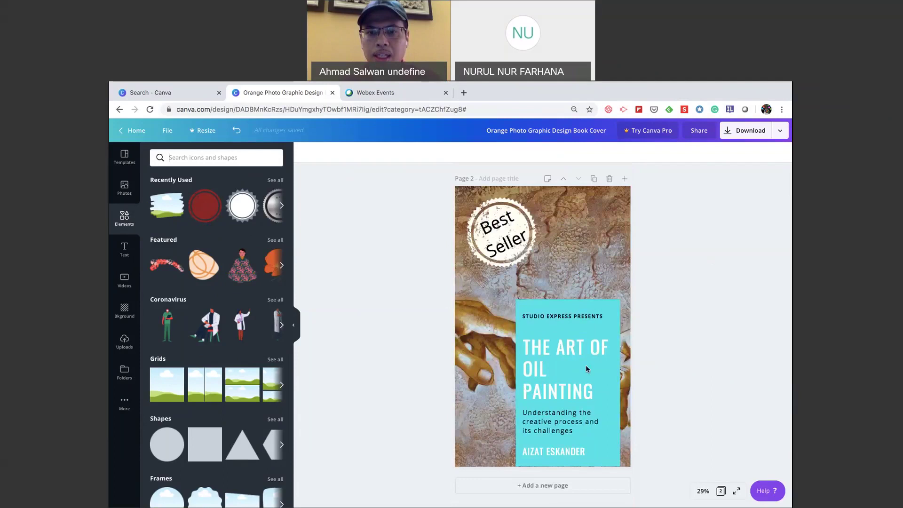
scroll(586, 365, "up", 5)
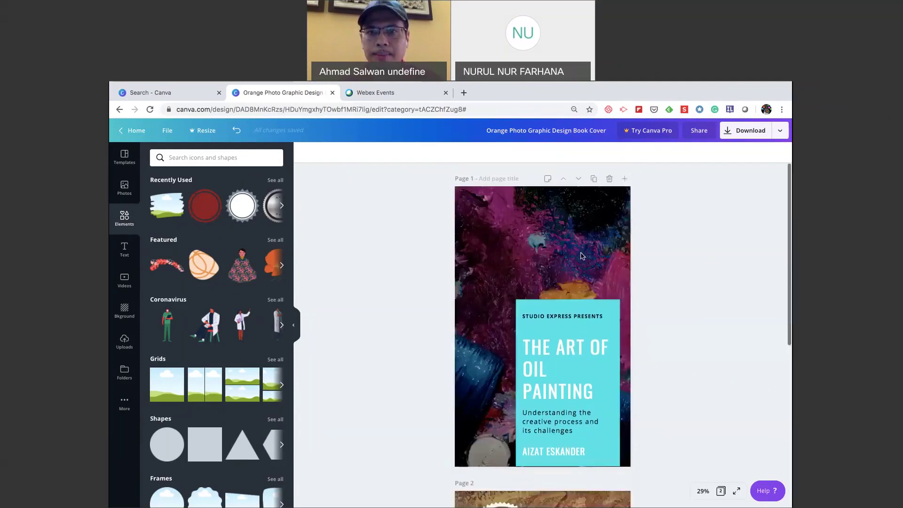
Duplicate the purple painted cover page.
left_click(594, 178)
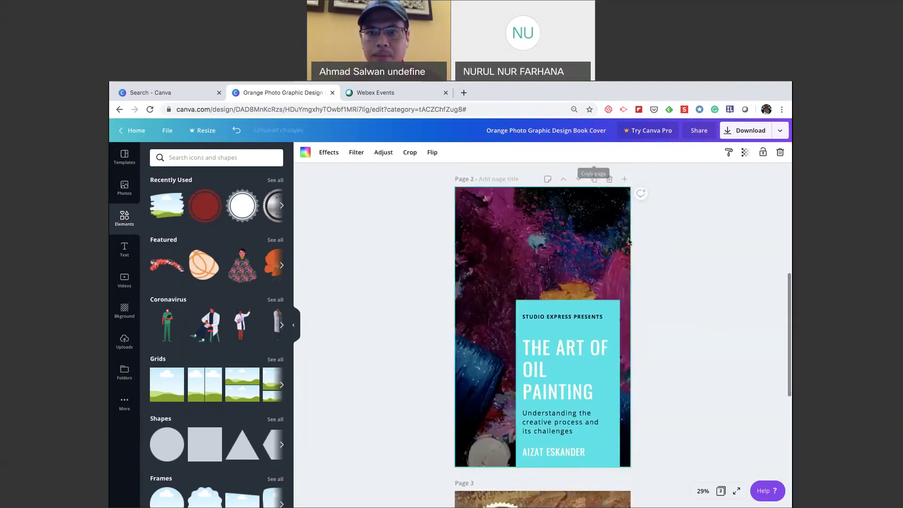
scroll(629, 241, "down", 3)
scroll(628, 242, "up", 4)
right_click(629, 242)
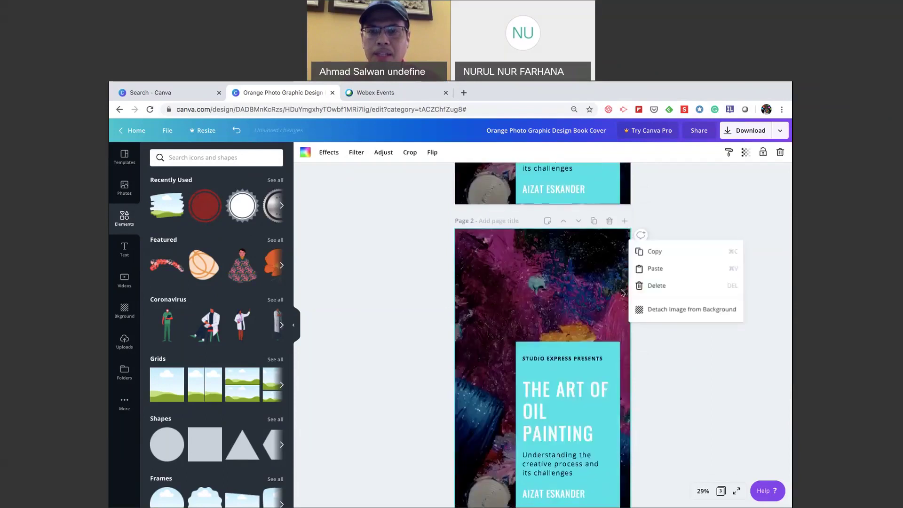
scroll(621, 429, "down", 1)
scroll(659, 390, "down", 2)
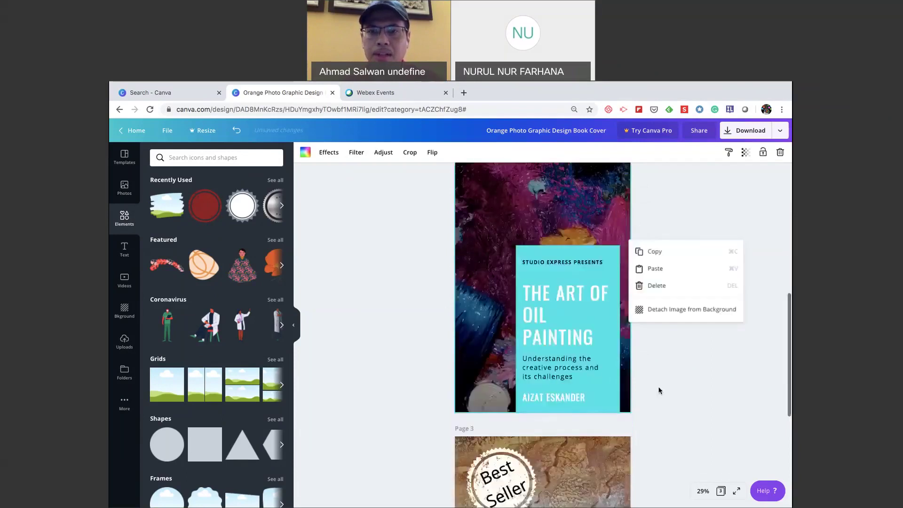
left_click(659, 390)
Delete the cyan panel and title text from the copied cover, keeping only the author name.
left_click(611, 259)
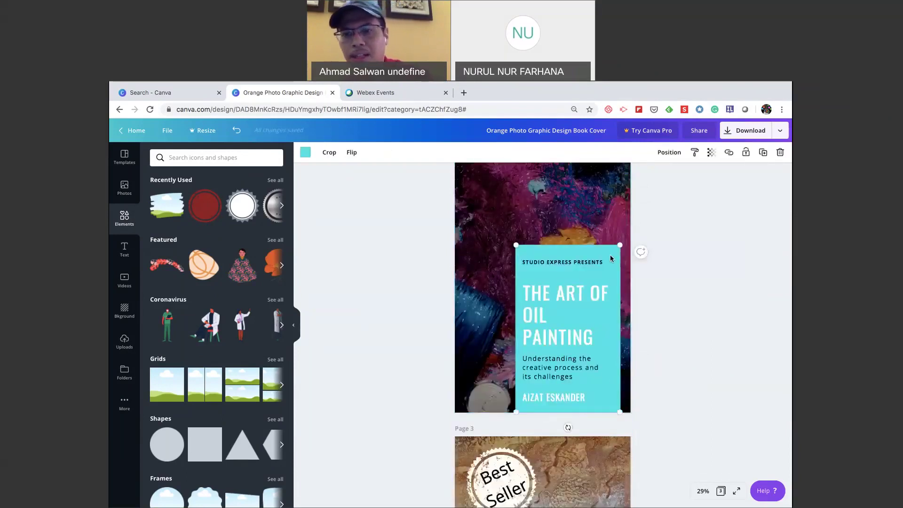
key("Delete")
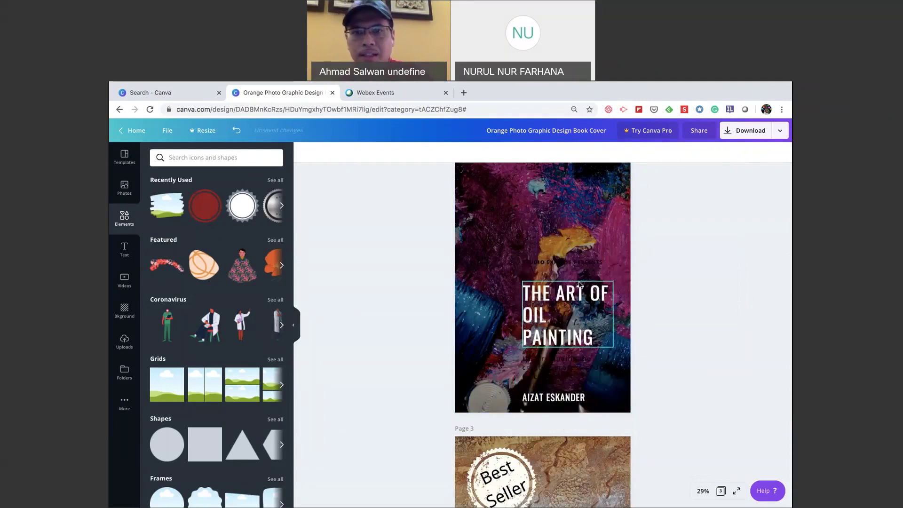
key("ctrl+z")
left_click_drag(661, 354, 673, 385)
key("Delete")
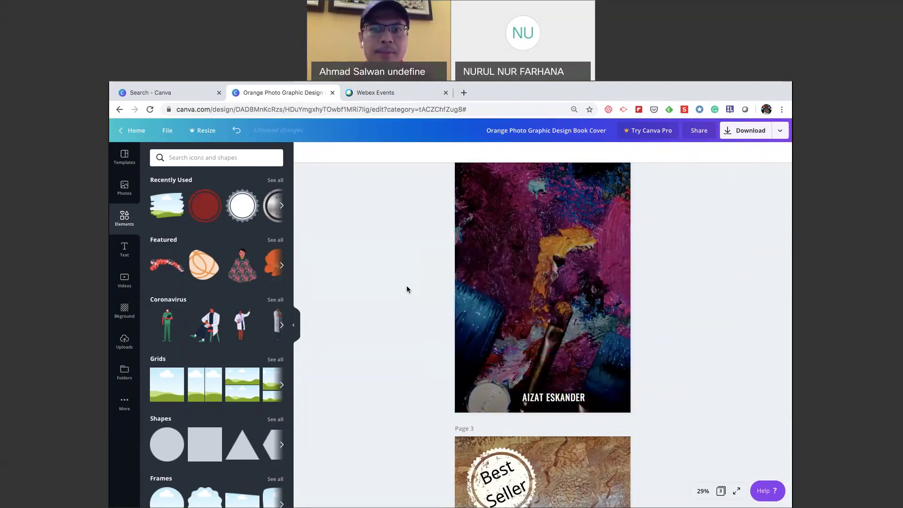
scroll(407, 285, "up", 3)
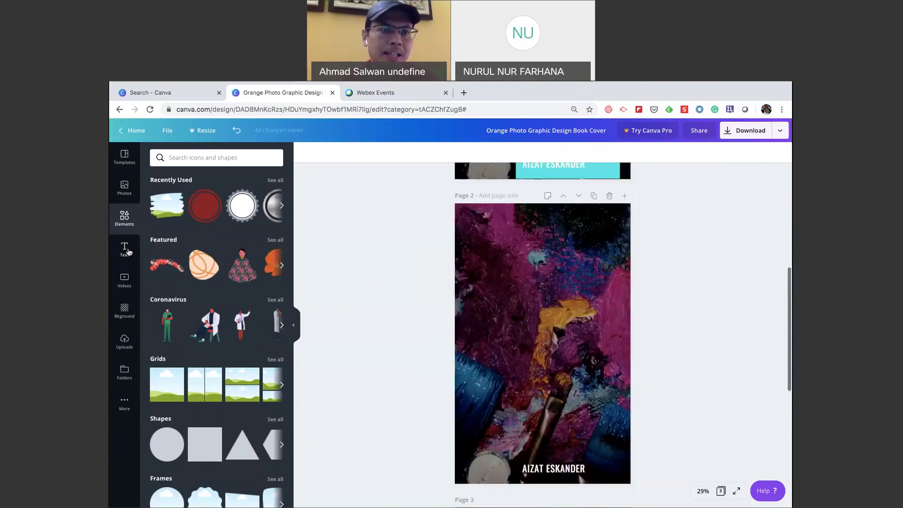
Place the 'just for you' script text combination on Page 2 and move it lower.
left_click(124, 249)
scroll(251, 405, "down", 1)
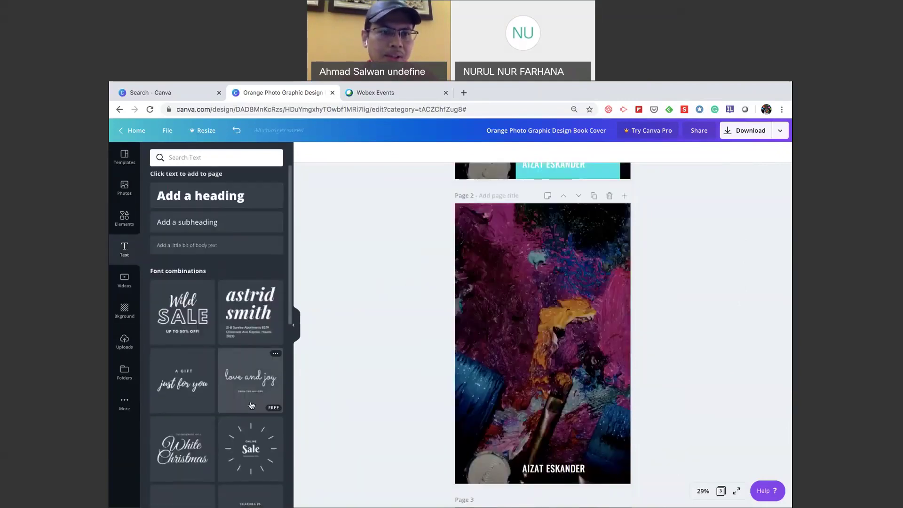
scroll(252, 405, "down", 3)
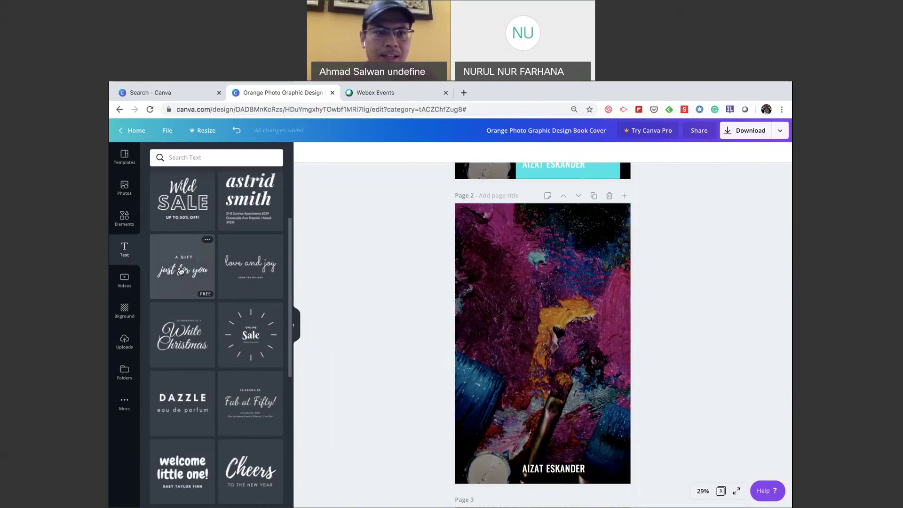
left_click_drag(180, 271, 515, 316)
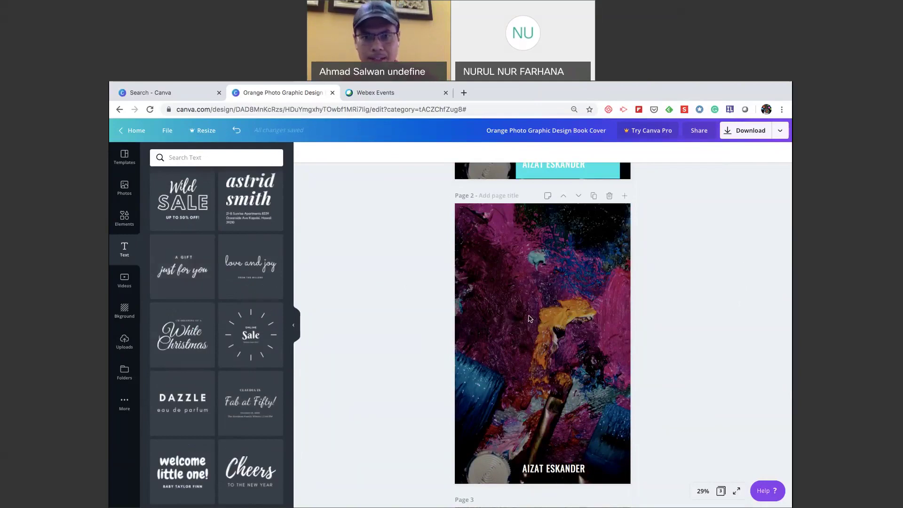
left_click(657, 347)
left_click(569, 304)
left_click_drag(547, 296, 547, 319)
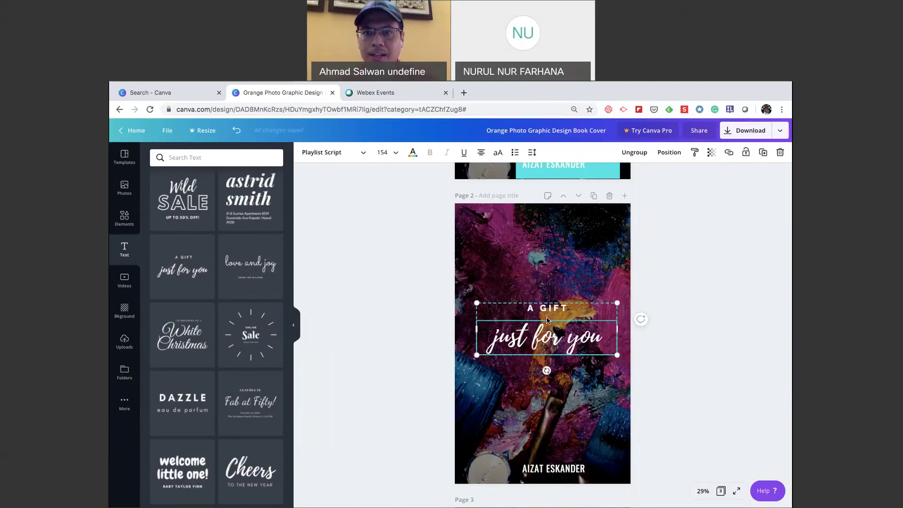
Ungroup the text combination and delete its 'A GIFT' line.
left_click(635, 152)
left_click(684, 279)
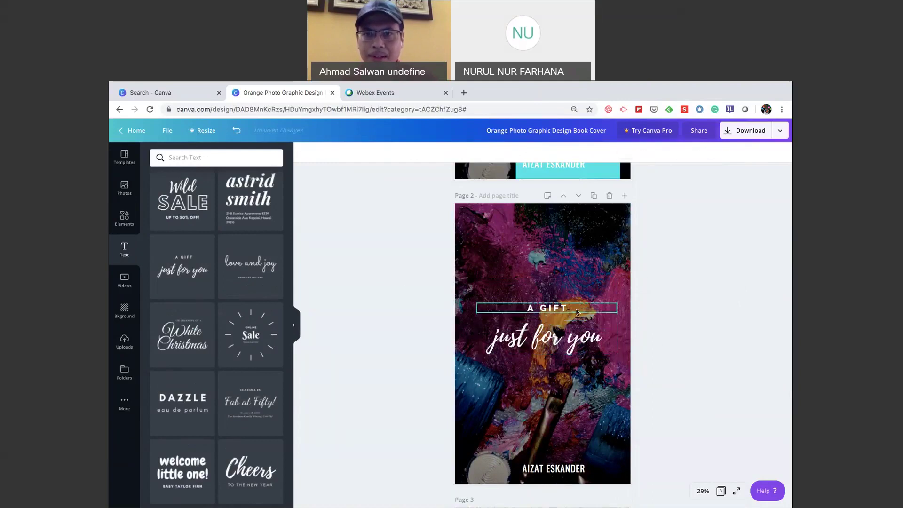
left_click(577, 311)
key("Delete")
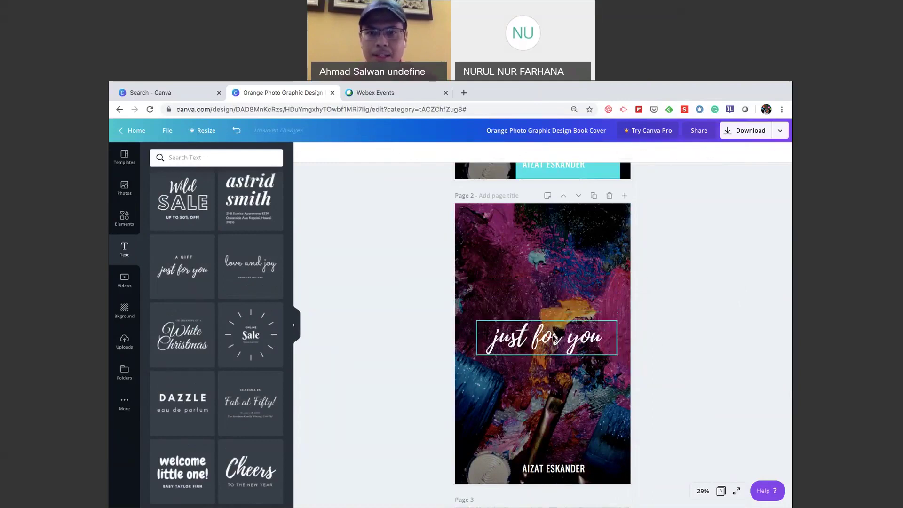
Replace the script text with 'Oil Painting'.
left_click(554, 338)
left_click(604, 336)
left_click(611, 334)
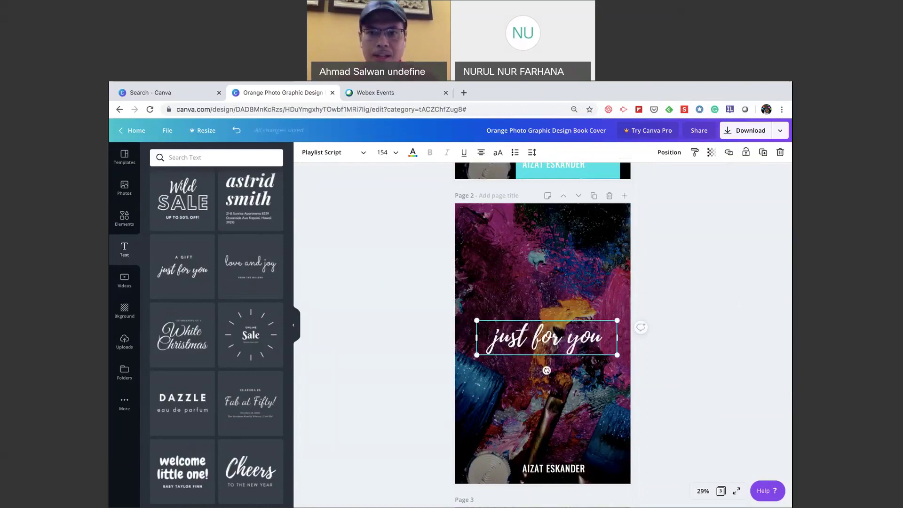
key("ctrl+a")
type("The")
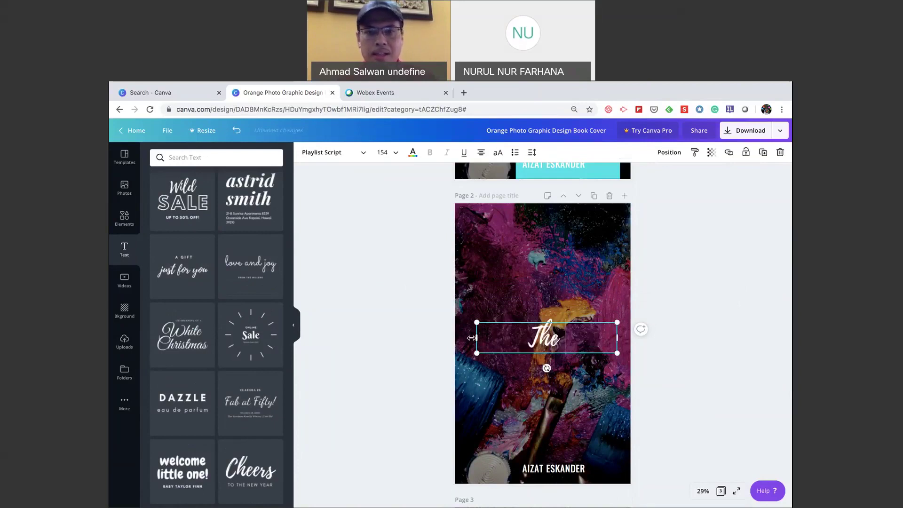
type(" Ar")
key("BackSpace")
key("BackSpace")
key("BackSpace")
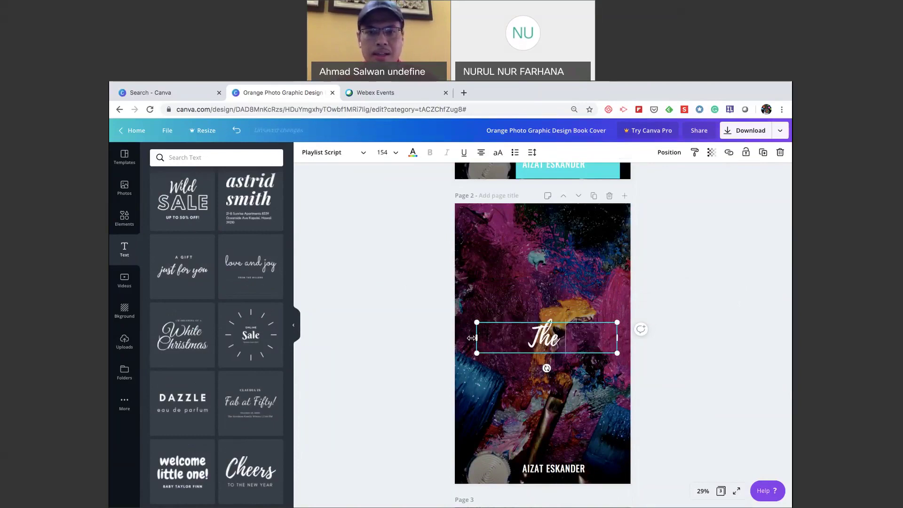
key("BackSpace")
key("BackSpace")
key("BackSpace")
type("Oil Painting")
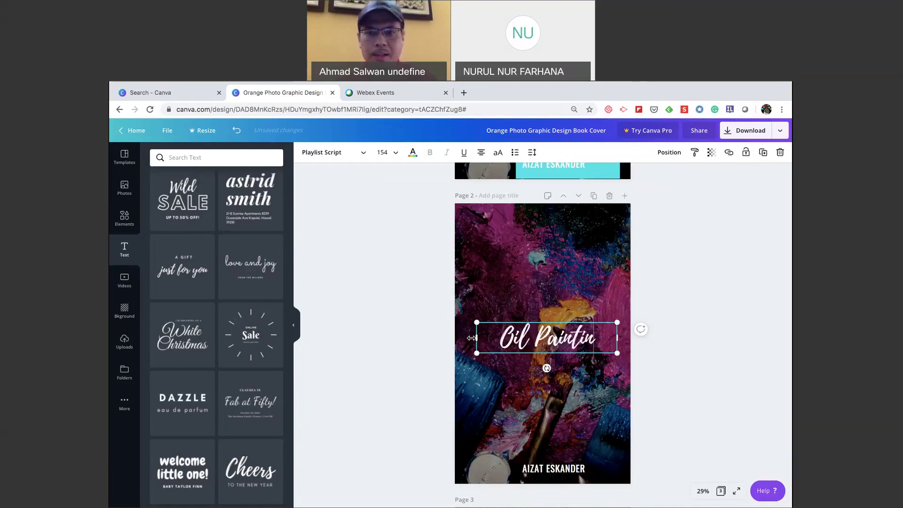
left_click(680, 374)
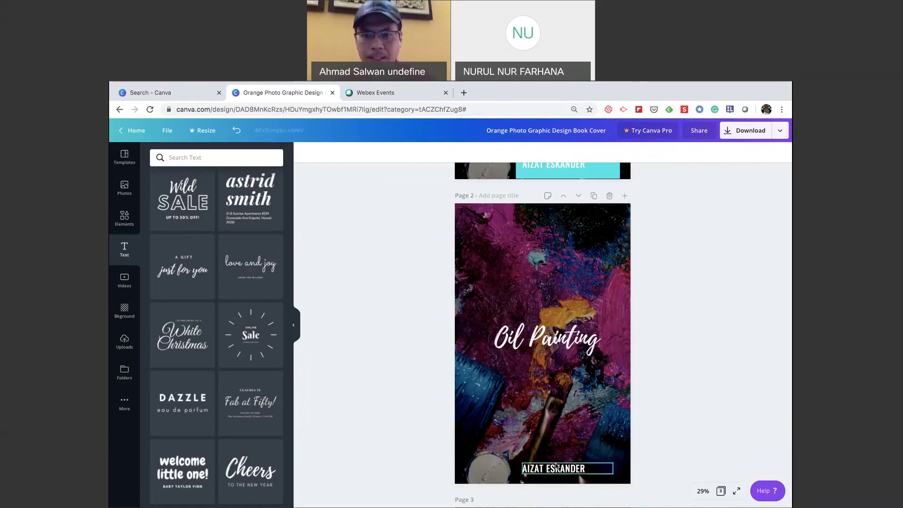
Centre-align the author name and centre it near the bottom of the page.
left_click(544, 469)
left_click_drag(544, 469, 544, 467)
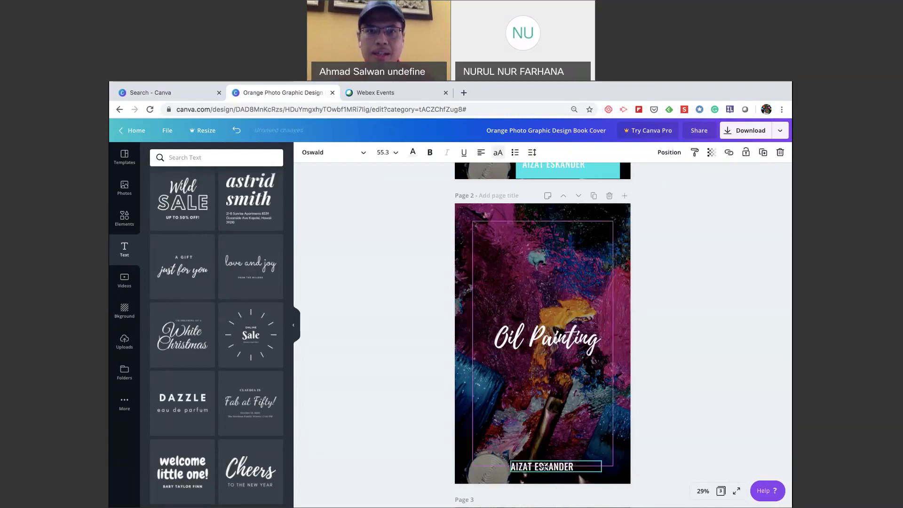
left_click(480, 158)
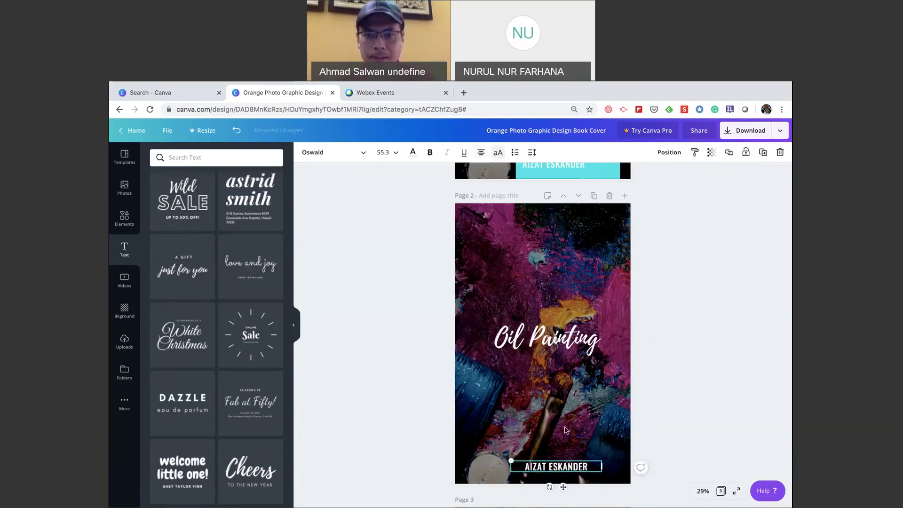
left_click_drag(562, 467, 549, 468)
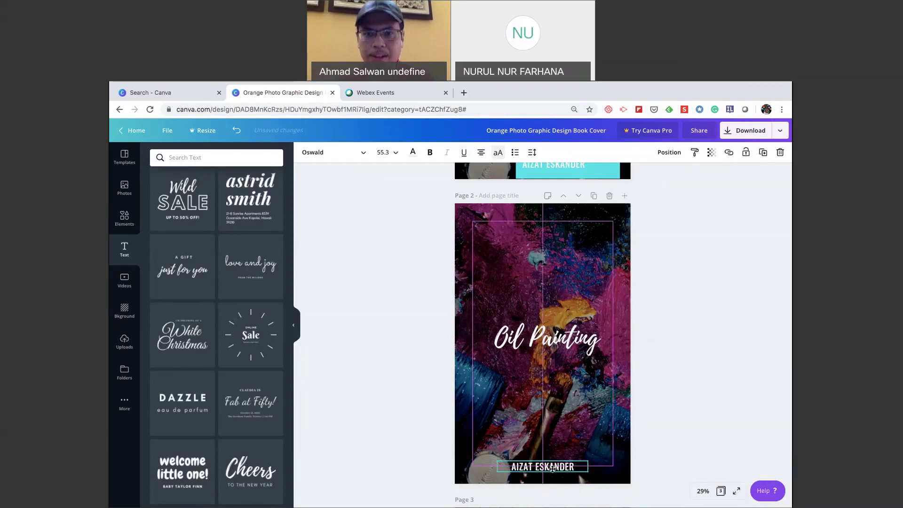
Enlarge the Oil Painting title to size 224 and centre it horizontally.
left_click(526, 339)
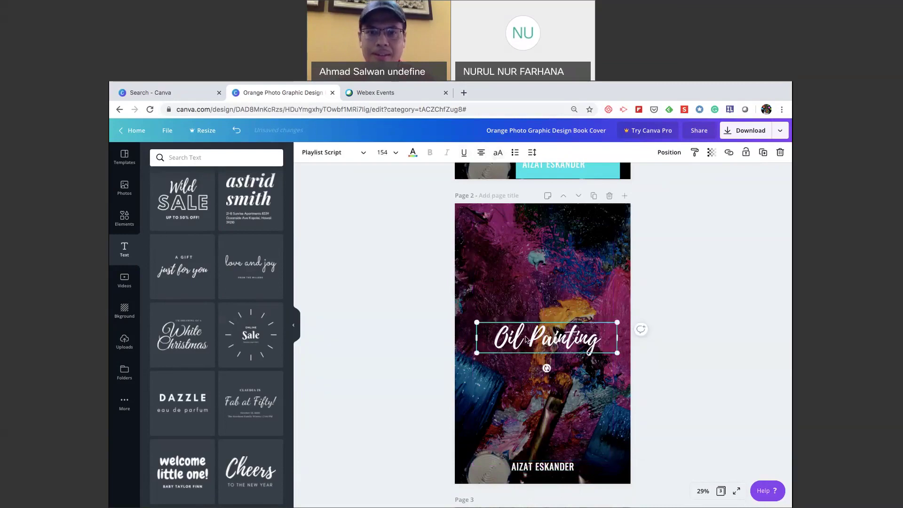
left_click_drag(476, 323, 433, 293)
mouse_move(532, 329)
left_mouse_down()
mouse_move(569, 330)
mouse_move(550, 329)
left_mouse_up()
left_click(719, 395)
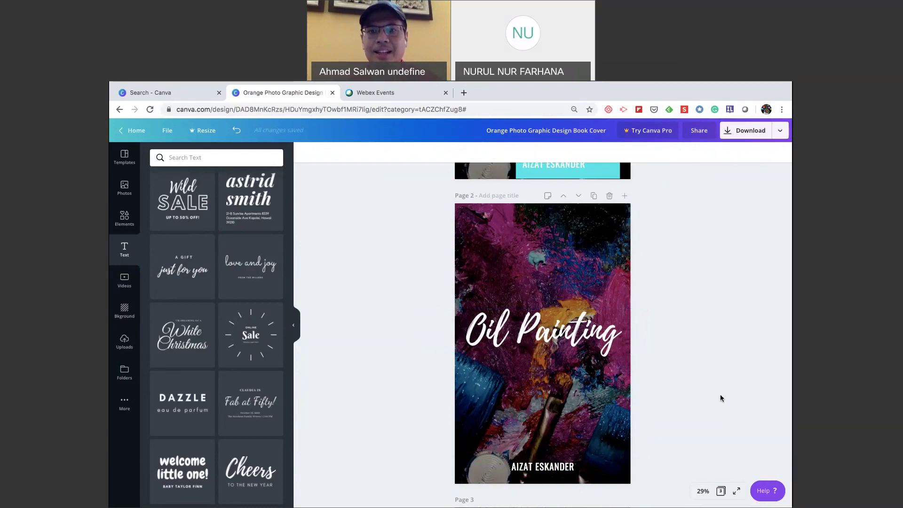
scroll(721, 398, "down", 2)
scroll(720, 398, "up", 1)
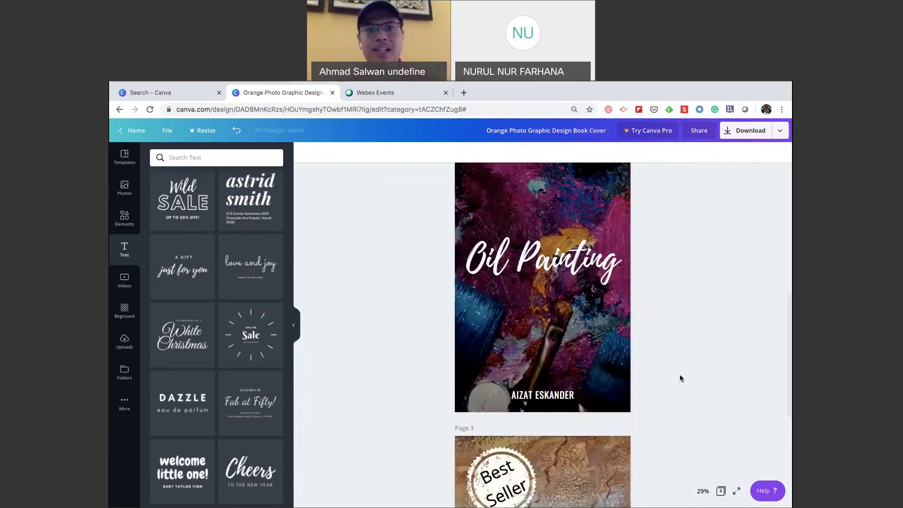
scroll(571, 333, "up", 2)
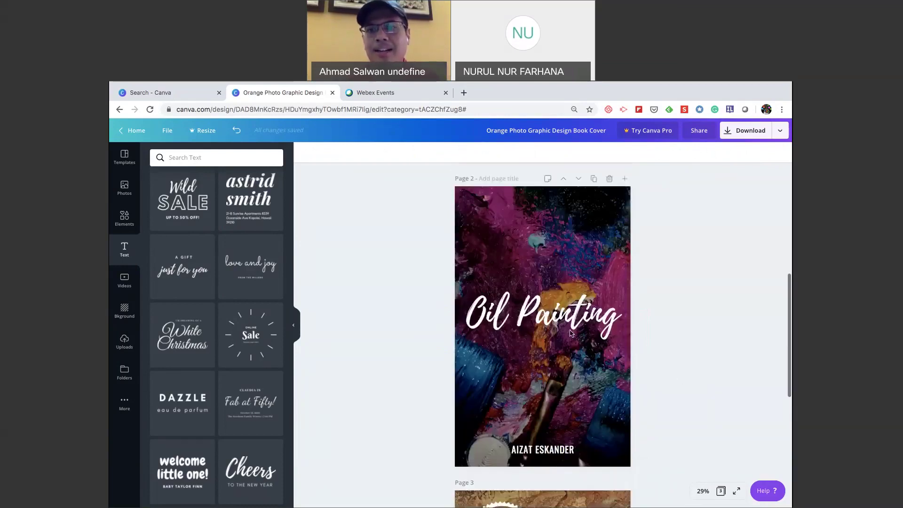
Duplicate page 2's Oil Painting cover as page 3 and delete its title, keeping the author name.
scroll(570, 333, "down", 1)
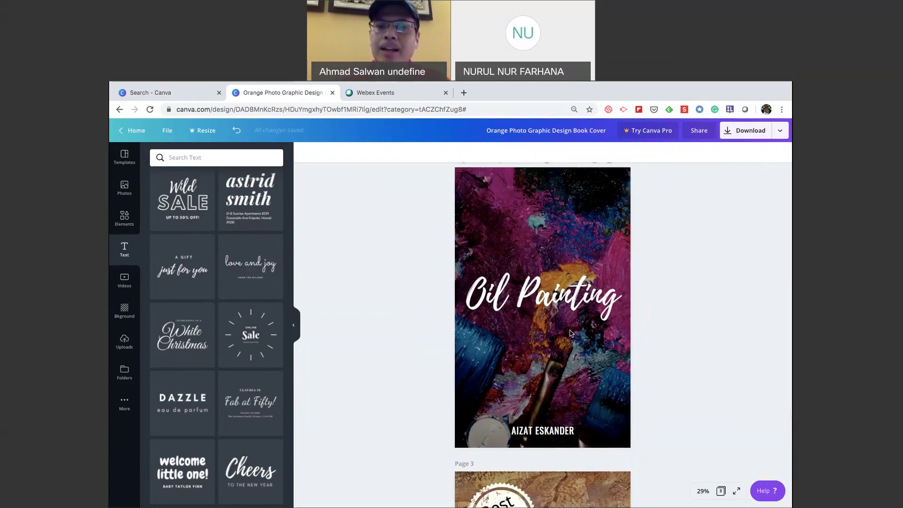
scroll(570, 333, "down", 2)
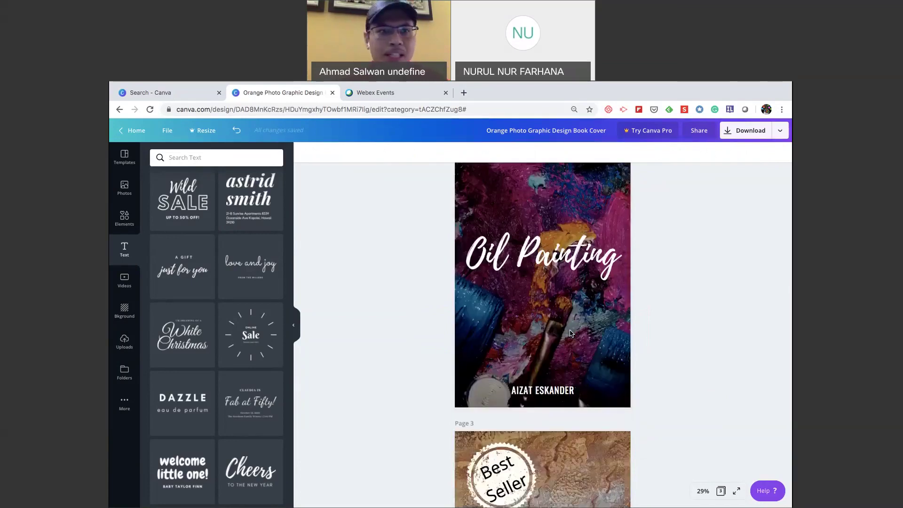
scroll(570, 333, "up", 3)
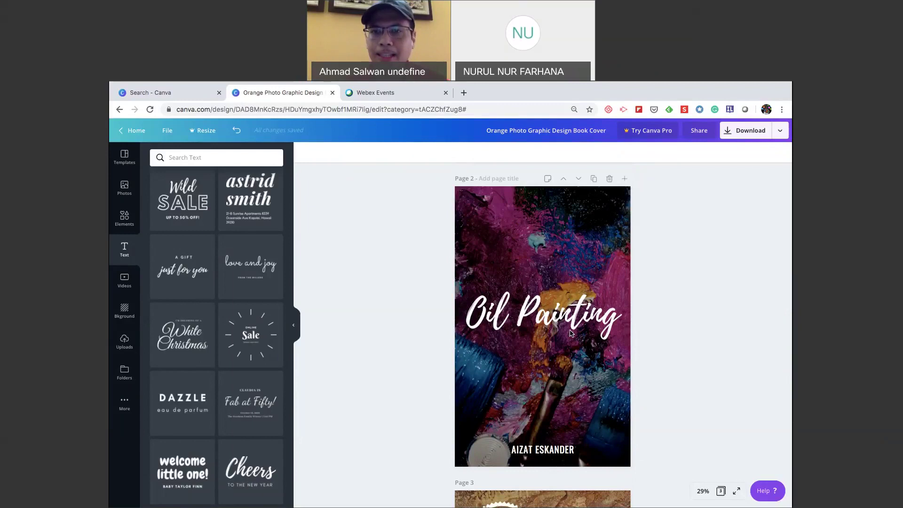
left_click(594, 180)
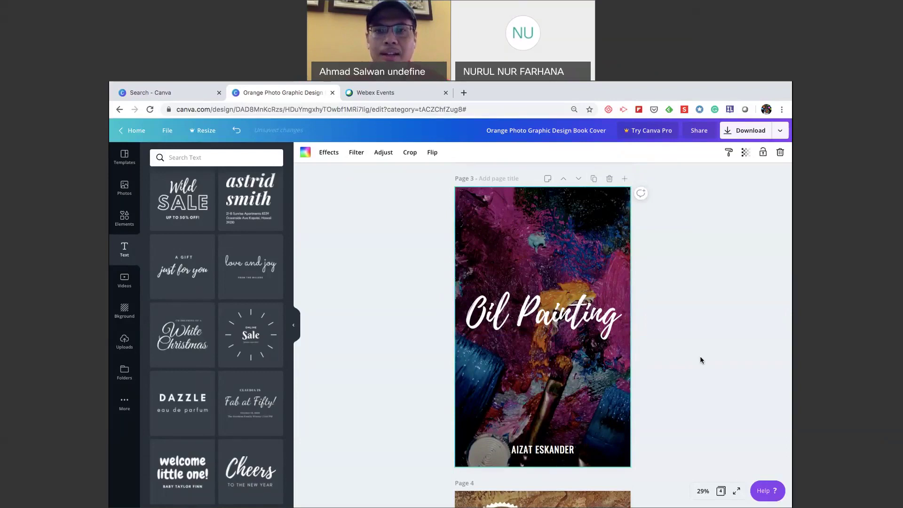
left_click(555, 316)
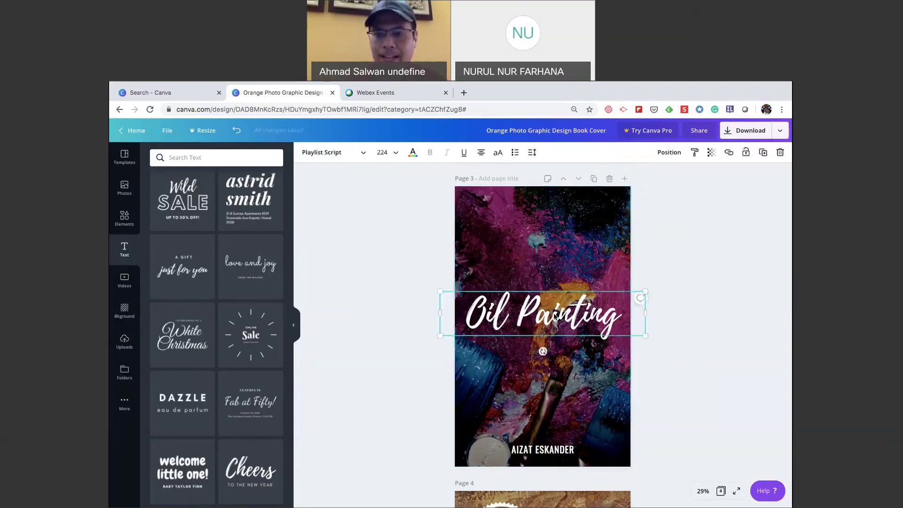
key("Delete")
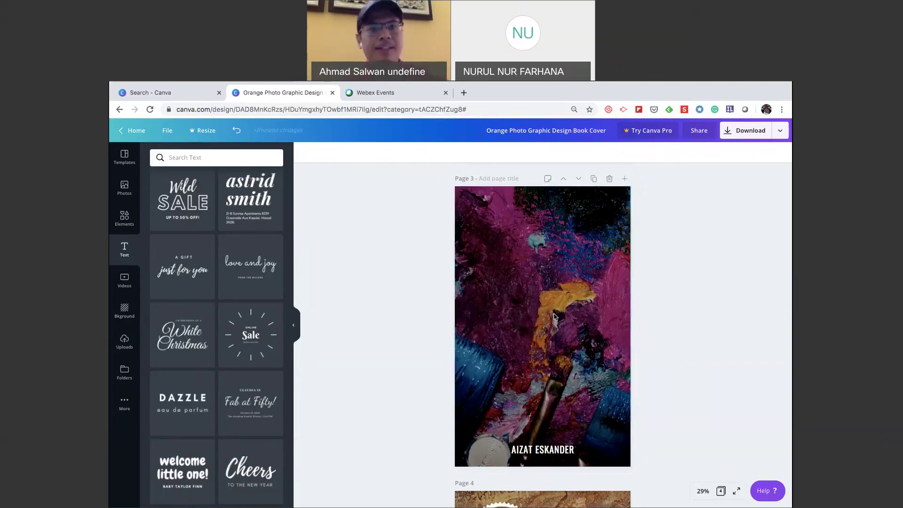
scroll(388, 378, "down", 1)
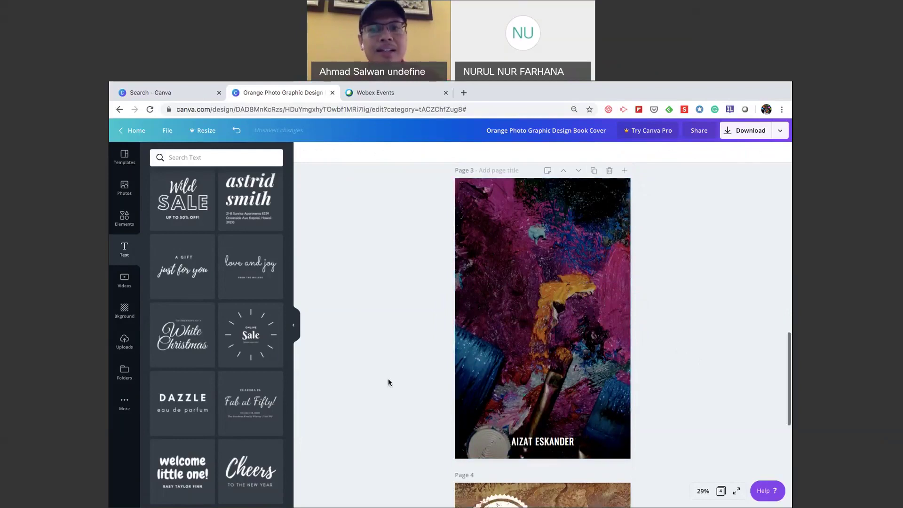
scroll(388, 378, "up", 2)
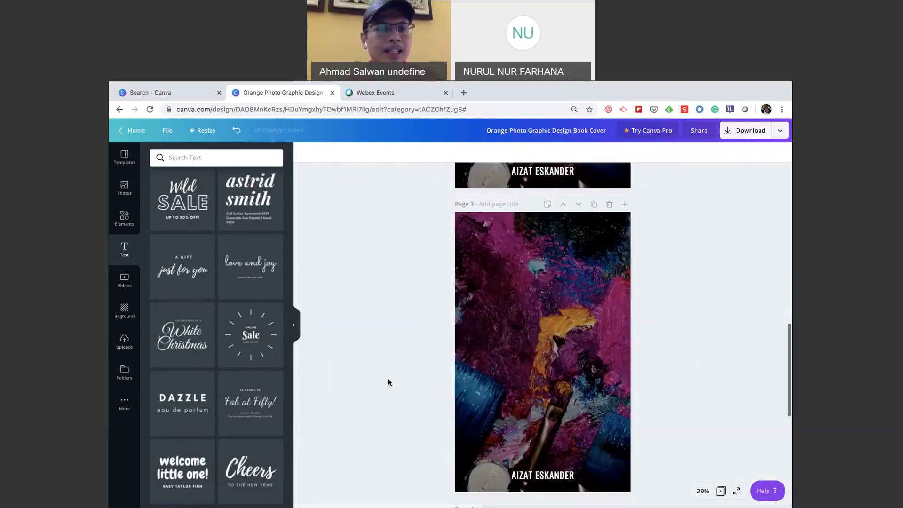
Drag the 'love and joy' script text template onto page 3.
mouse_move(257, 277)
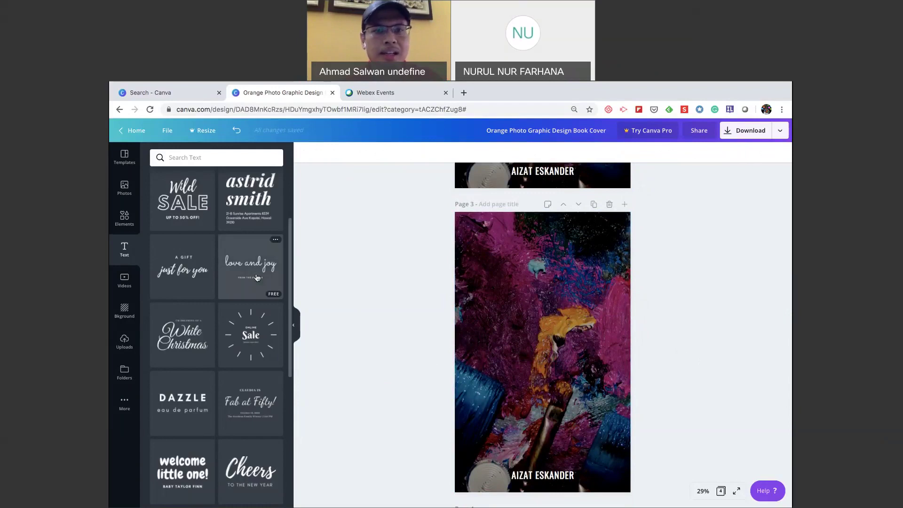
left_click_drag(258, 277, 508, 354)
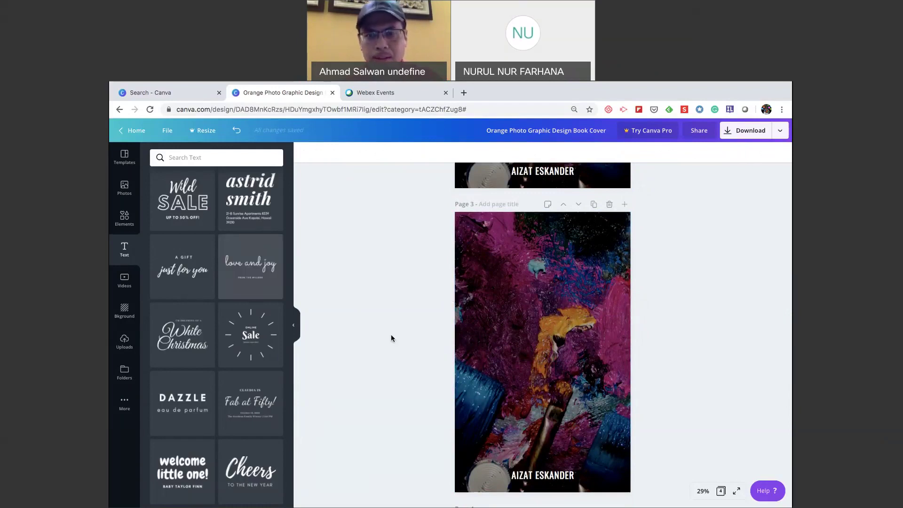
left_click(668, 306)
scroll(673, 305, "up", 1)
scroll(672, 304, "up", 1)
Centre the 'love and joy' heading group over page 3's paint photo, then select the photo.
left_click(533, 365)
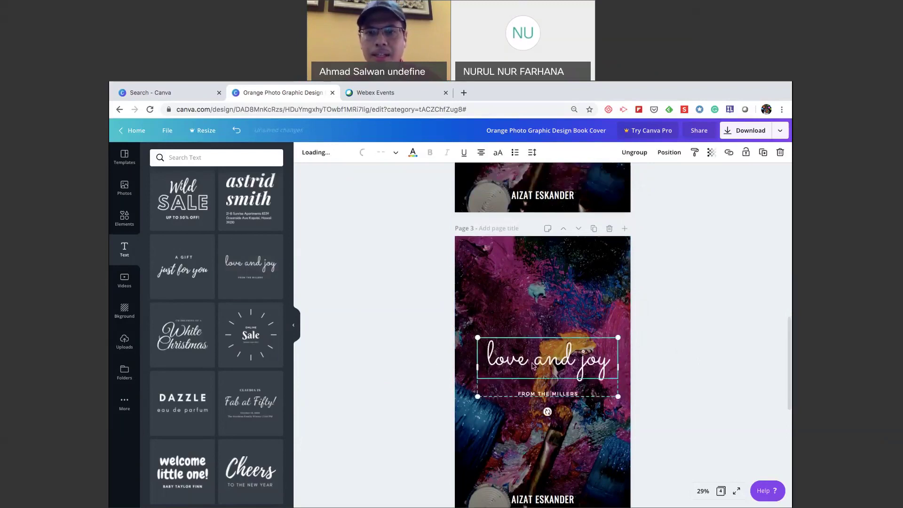
left_click_drag(533, 365, 528, 365)
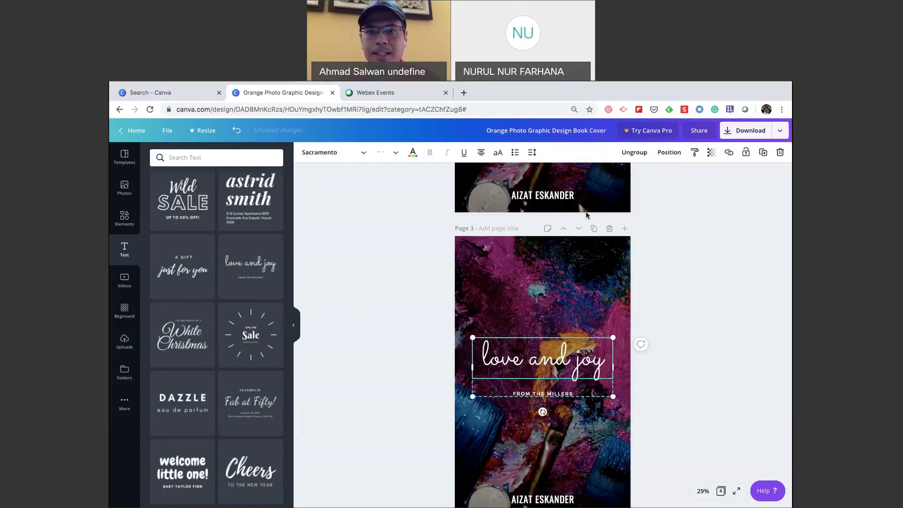
scroll(586, 215, "up", 4)
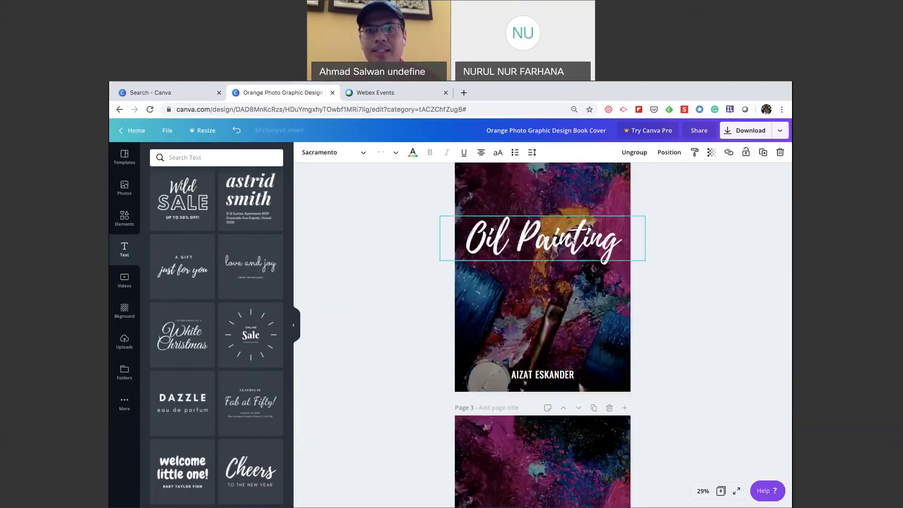
scroll(661, 331, "down", 1)
scroll(661, 331, "down", 4)
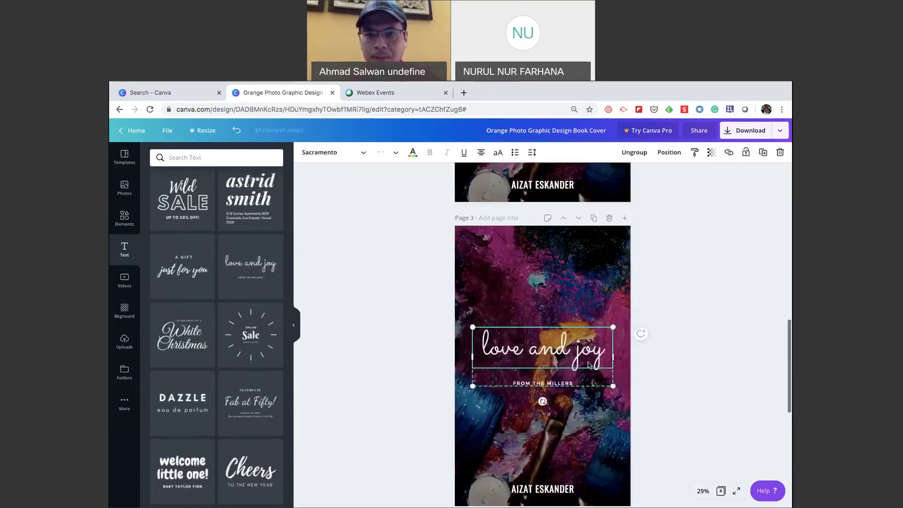
left_click(676, 368)
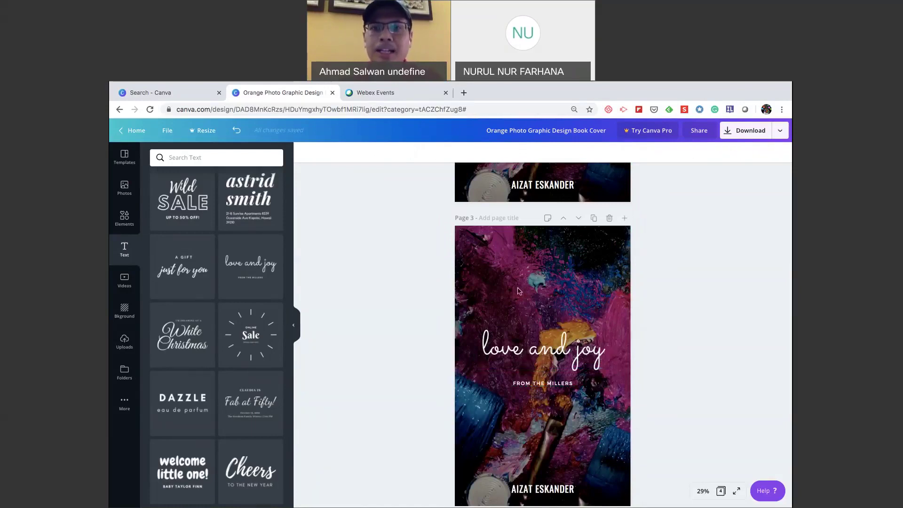
scroll(518, 291, "up", 1)
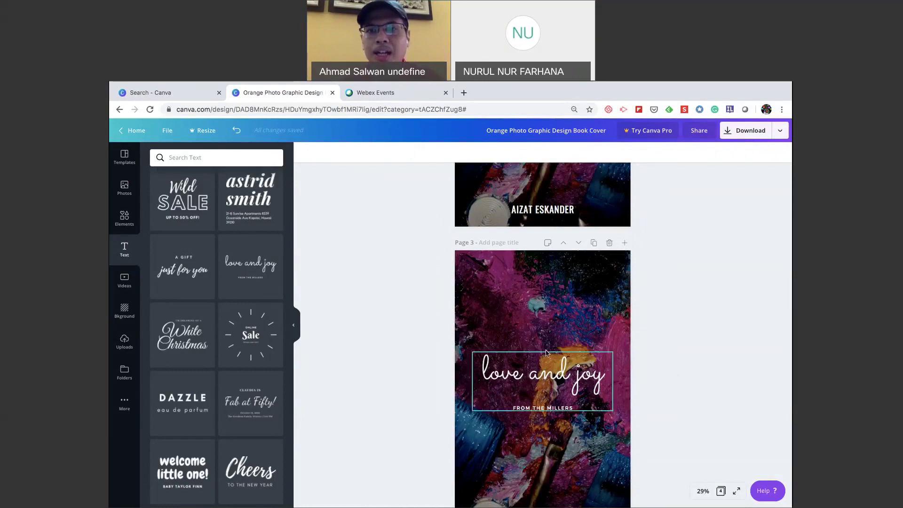
scroll(548, 339, "up", 5)
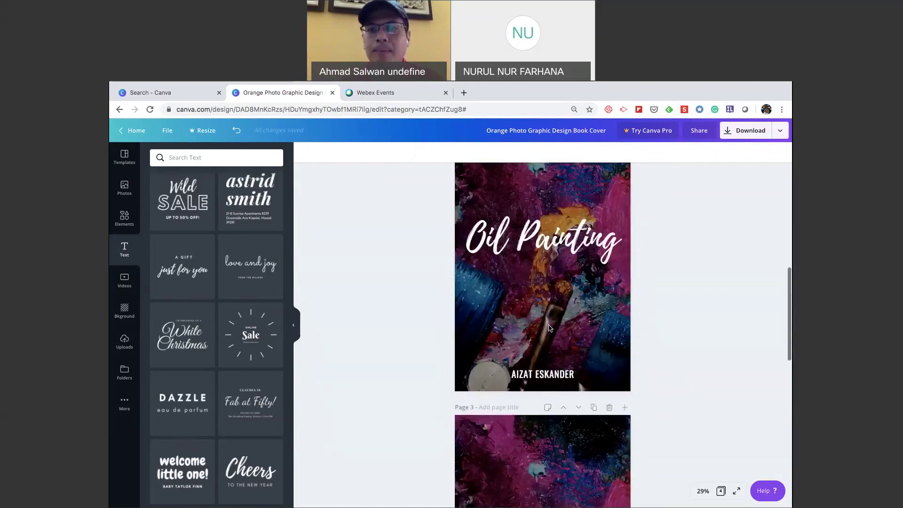
scroll(549, 328, "down", 5)
scroll(564, 356, "down", 1)
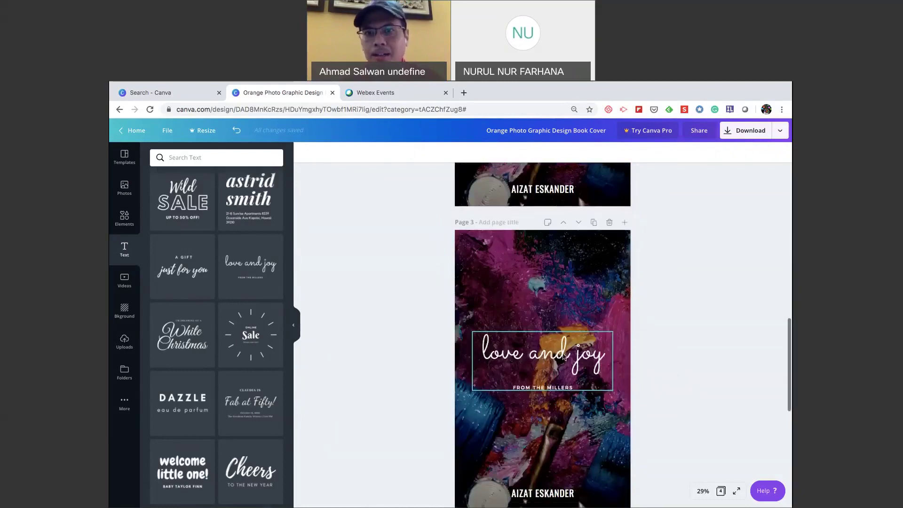
left_click(475, 283)
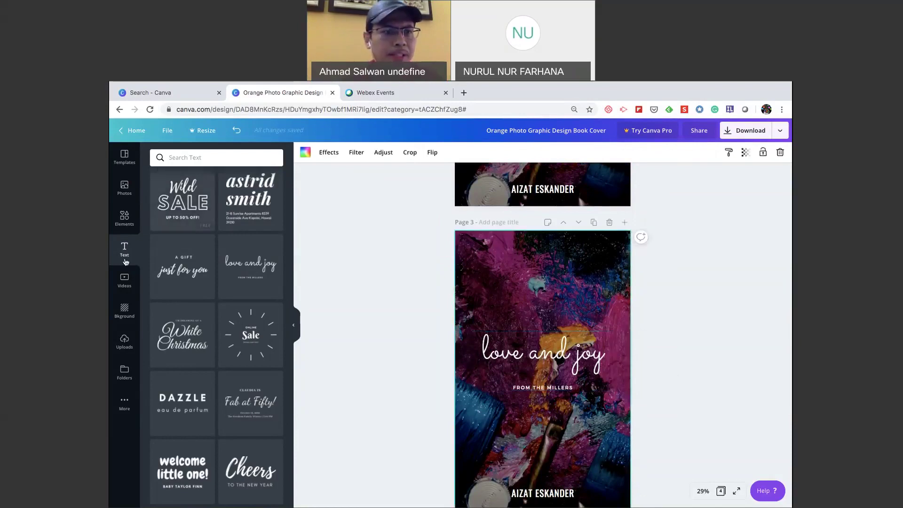
Search Backgrounds for 'oil painting' and swap page 3's photo for the blue brushstroke painting.
left_click(126, 311)
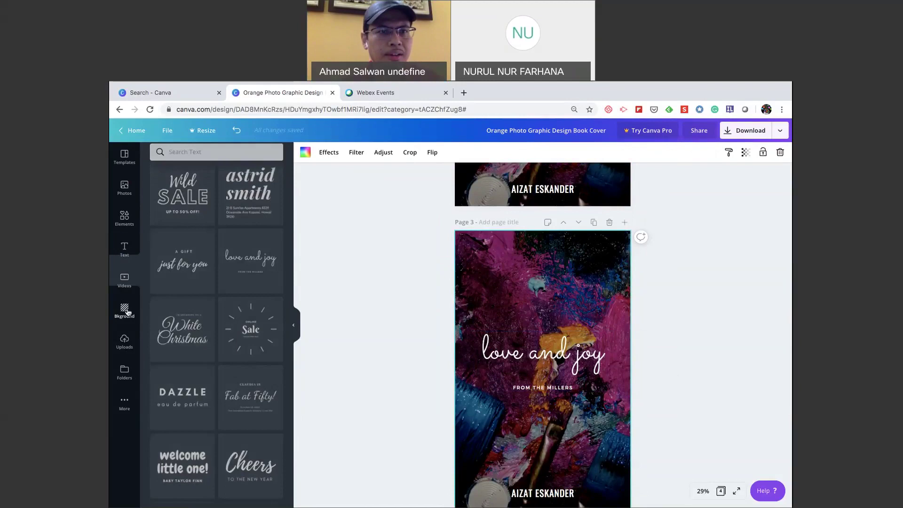
left_click(196, 158)
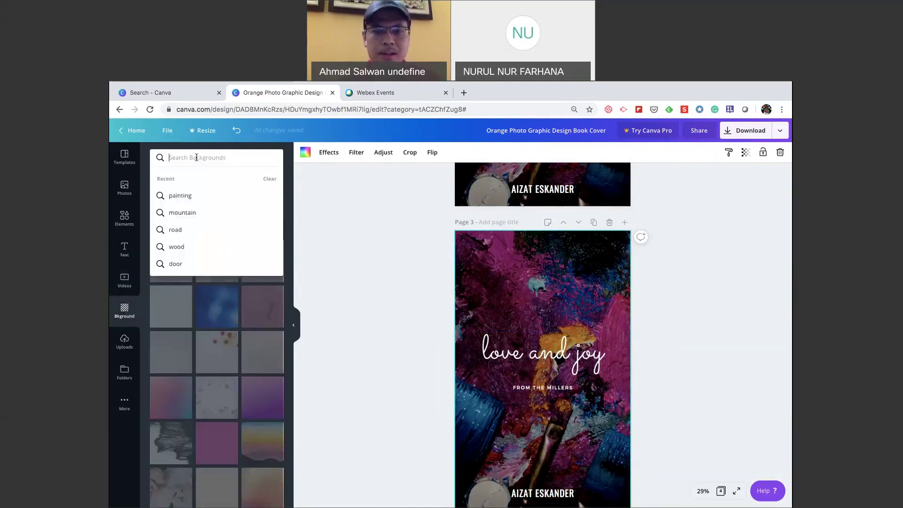
type("oil paintin")
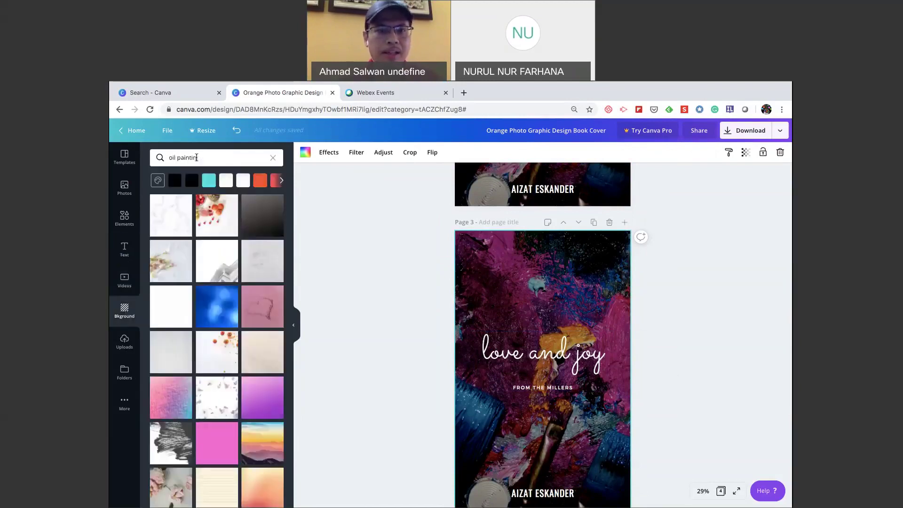
type("g")
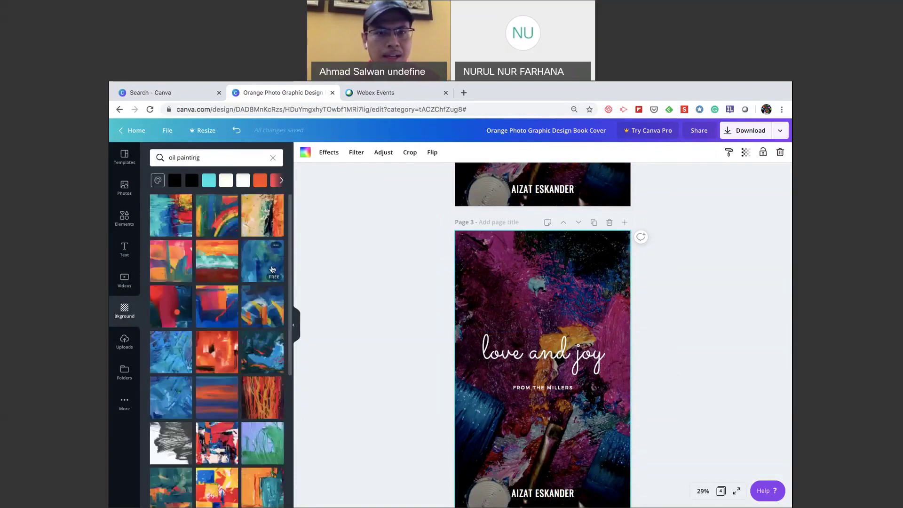
mouse_move(256, 256)
left_mouse_down()
mouse_move(466, 299)
mouse_move(458, 275)
left_mouse_up()
left_click_drag(366, 282, 366, 282)
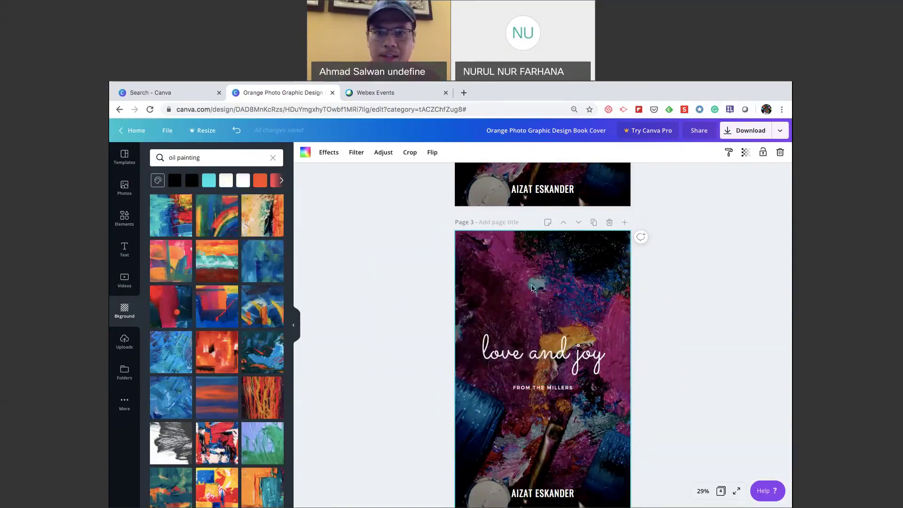
key("Delete")
left_click_drag(279, 266, 489, 328)
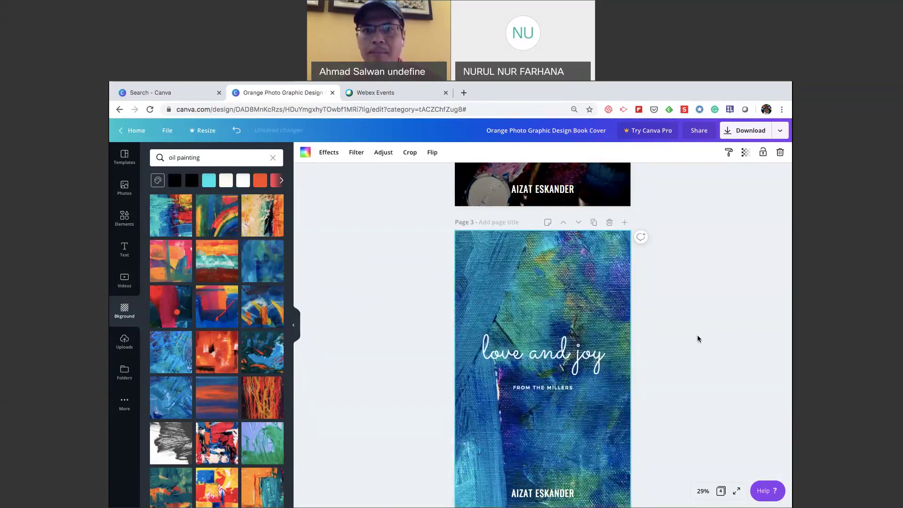
left_click(721, 307)
scroll(722, 308, "up", 5)
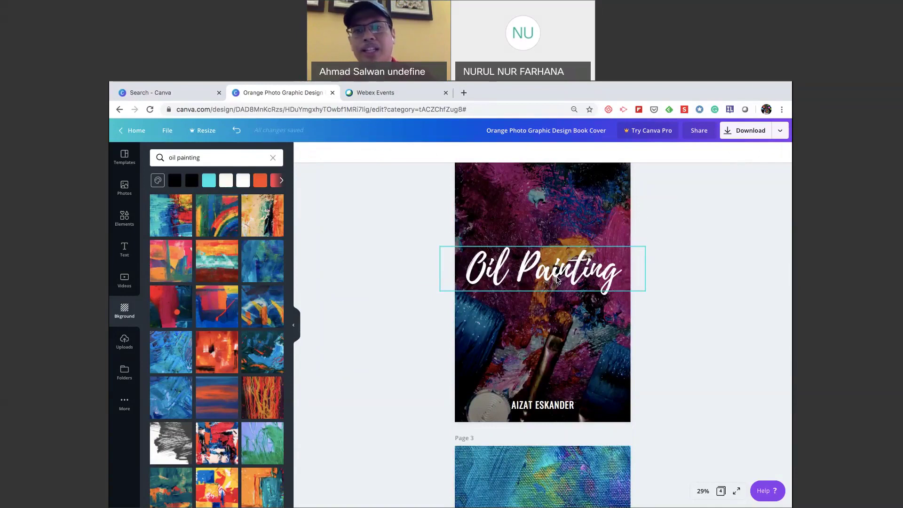
scroll(557, 280, "down", 4)
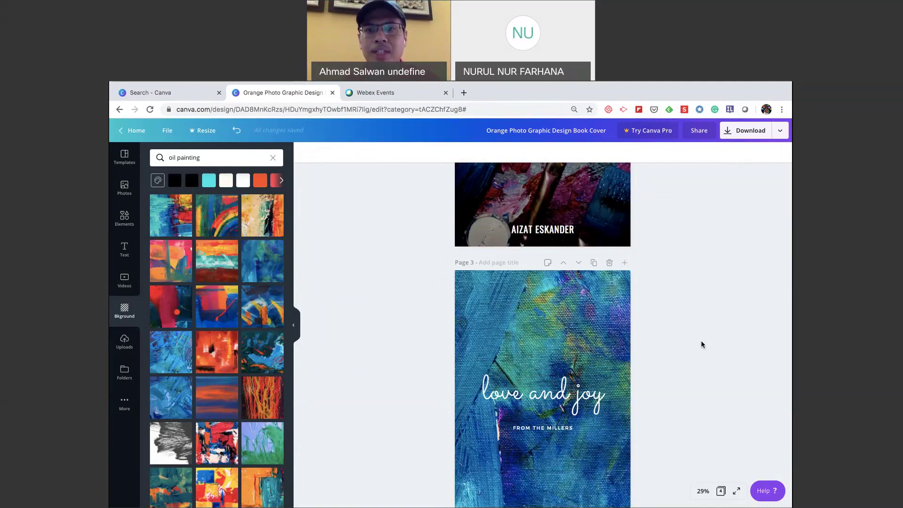
scroll(734, 357, "up", 1)
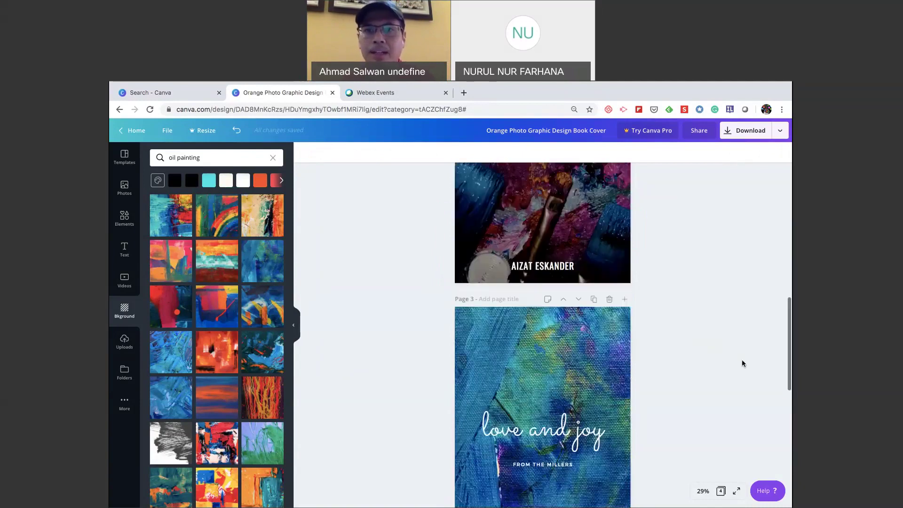
scroll(742, 364, "up", 5)
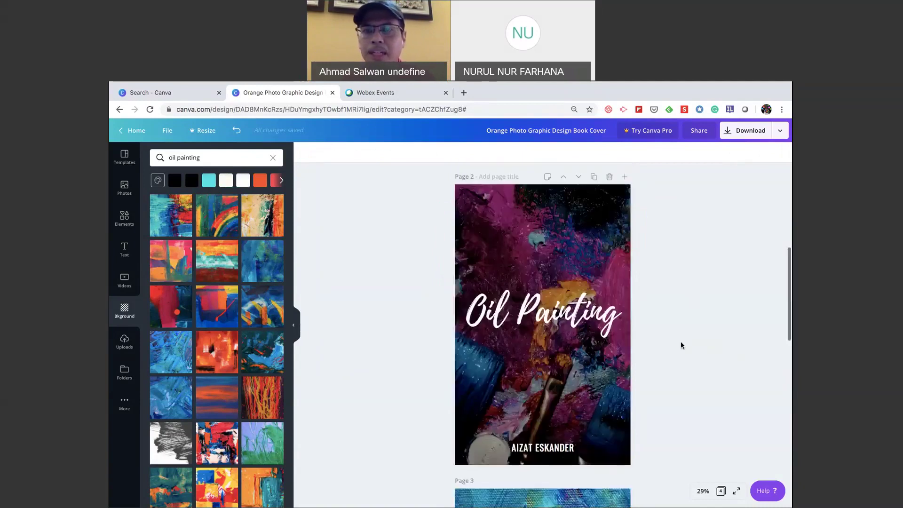
left_click(601, 304)
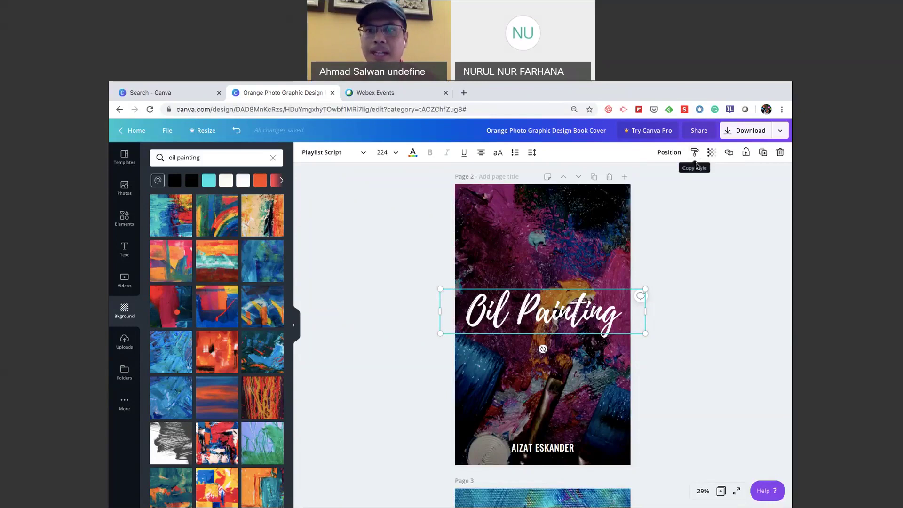
left_click(643, 321)
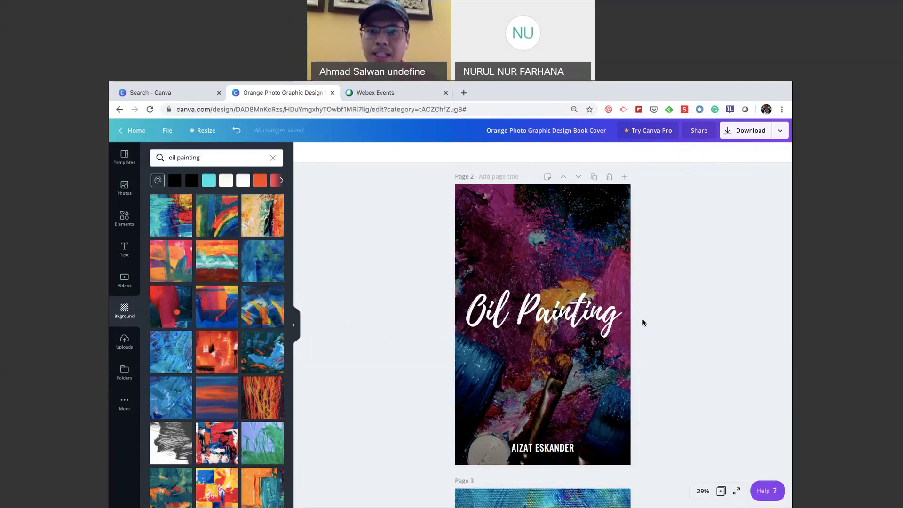
scroll(641, 320, "down", 4)
scroll(601, 318, "up", 1)
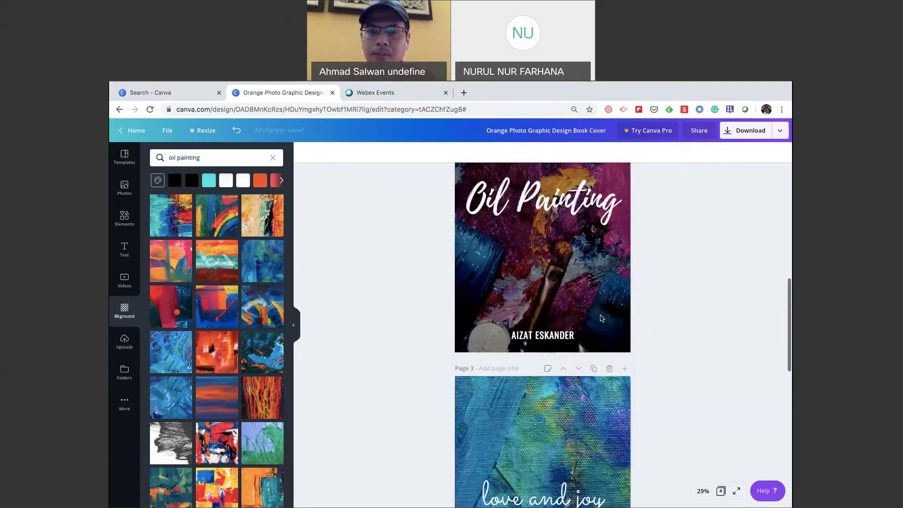
scroll(602, 318, "up", 1)
scroll(601, 354, "down", 3)
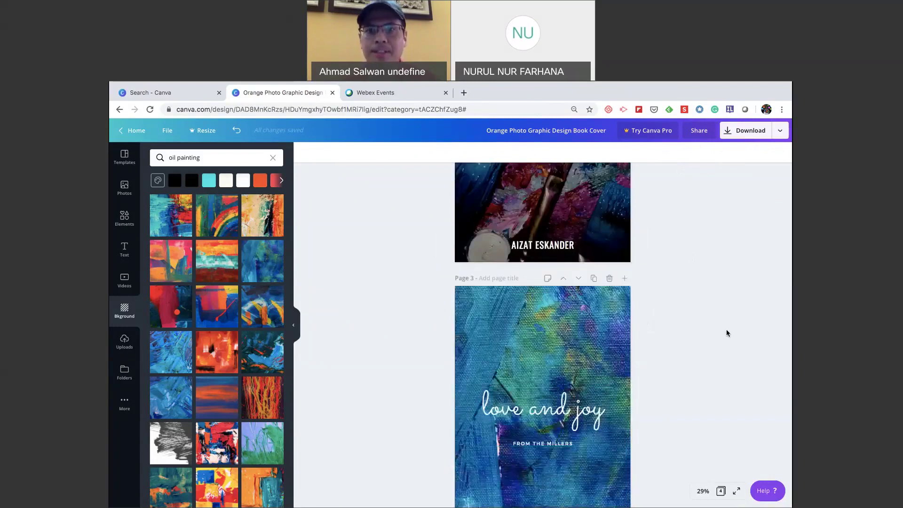
scroll(737, 329, "up", 1)
scroll(736, 329, "up", 5)
left_click(577, 345)
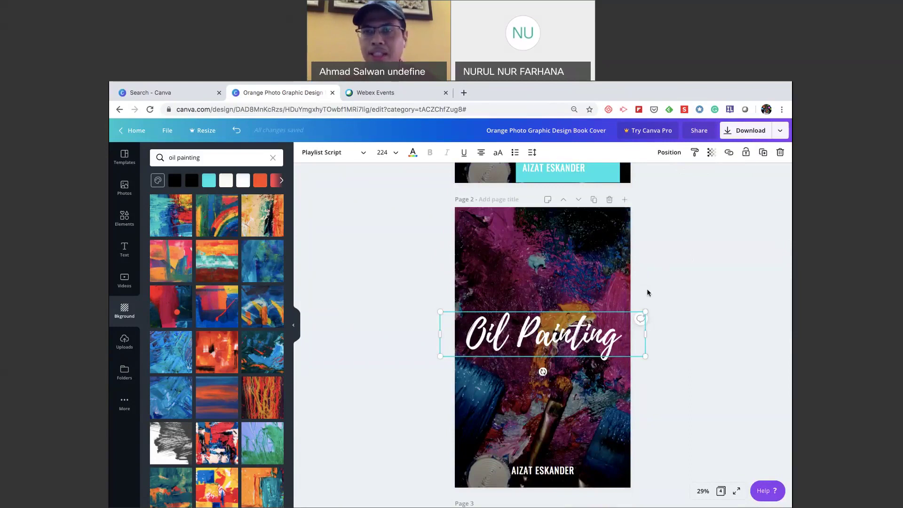
Copy the Oil Painting title's white script style onto page 3's 'love and joy from the millers' text.
left_click(695, 153)
scroll(681, 333, "down", 1)
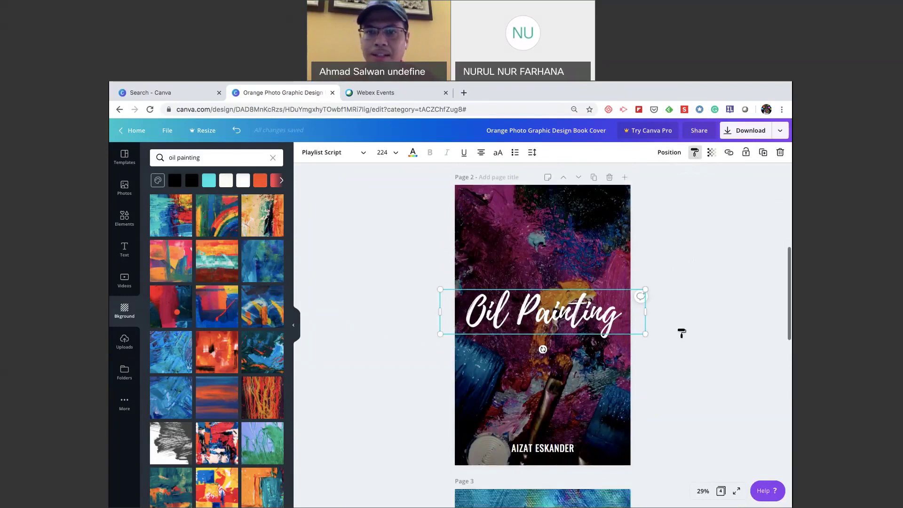
scroll(681, 333, "down", 5)
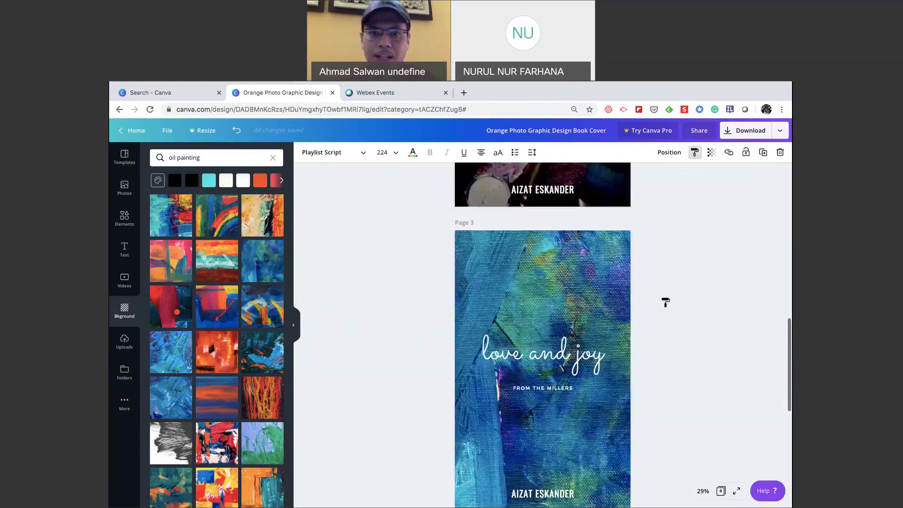
left_click_drag(427, 307, 640, 403)
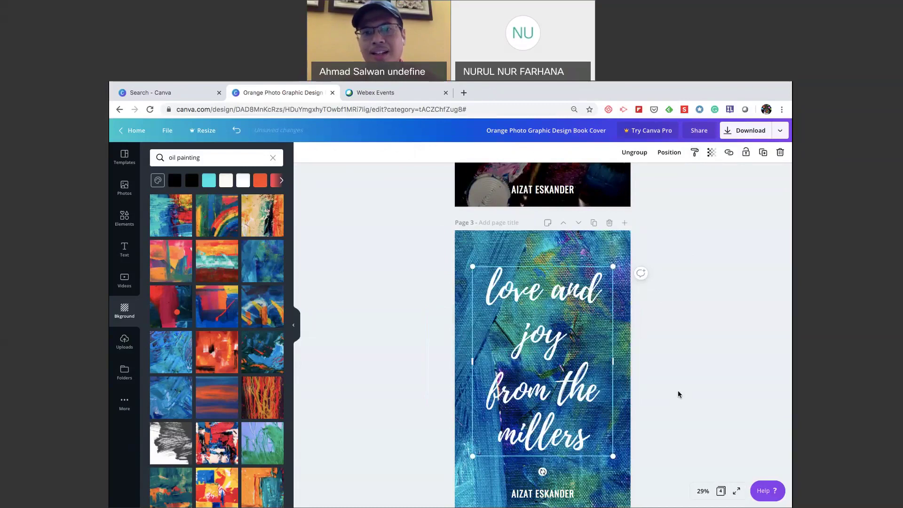
scroll(586, 350, "up", 4)
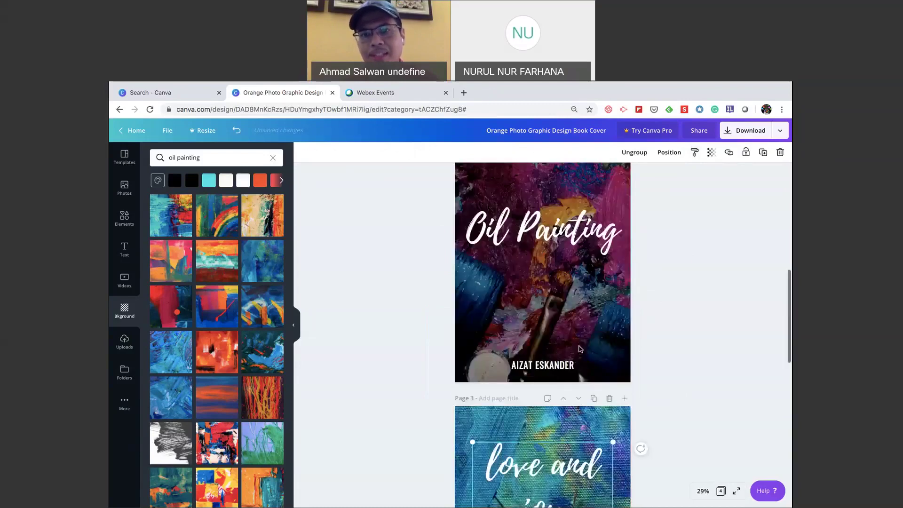
scroll(580, 349, "up", 2)
scroll(574, 338, "down", 1)
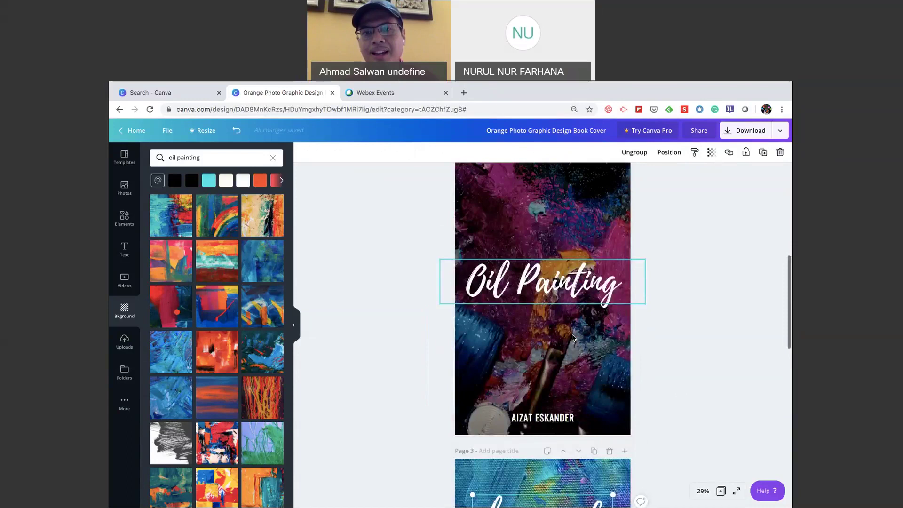
scroll(573, 337, "down", 6)
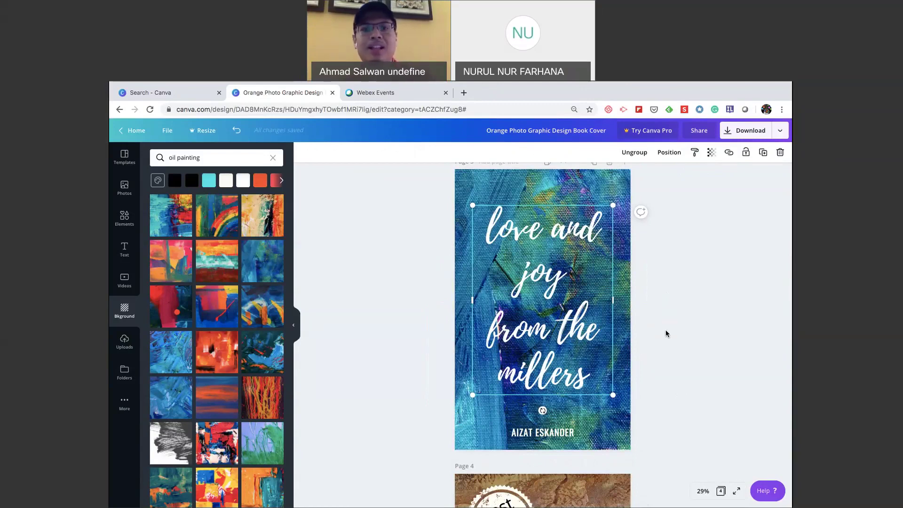
scroll(663, 358, "down", 1)
scroll(661, 389, "up", 5)
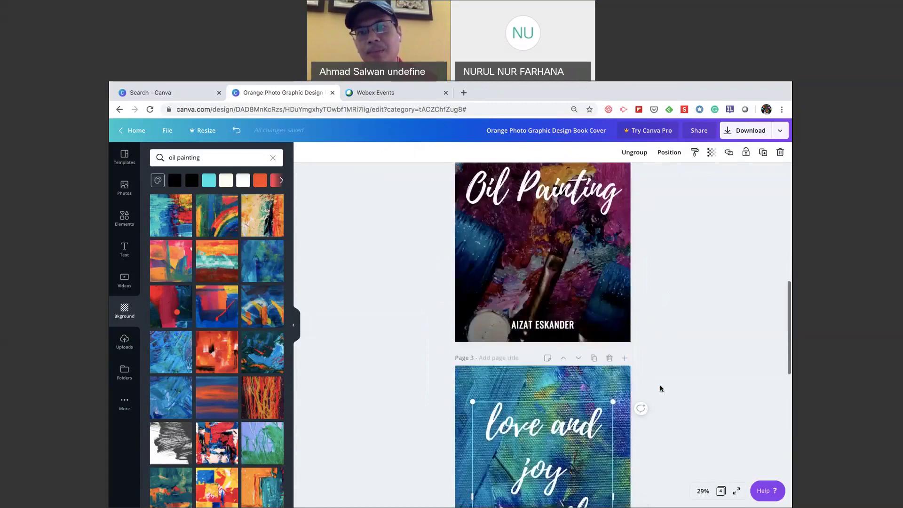
scroll(661, 388, "up", 5)
scroll(660, 388, "down", 10)
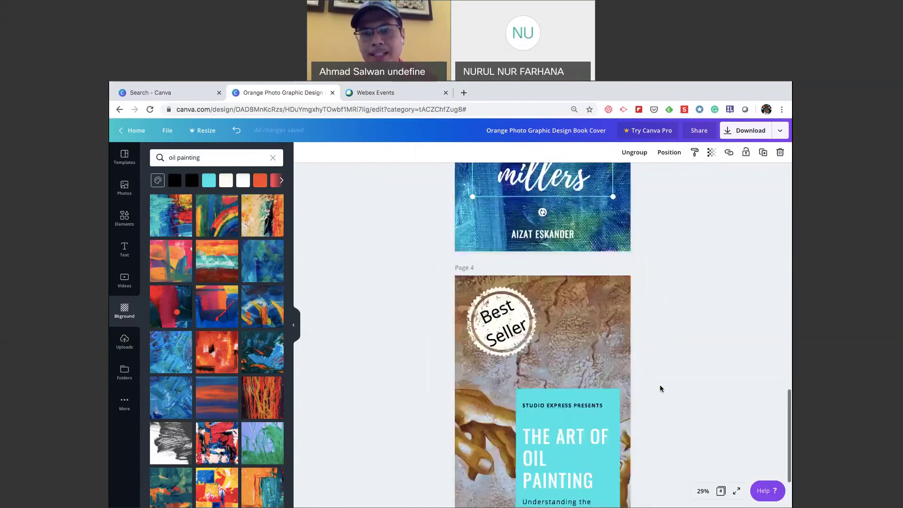
scroll(660, 388, "up", 10)
scroll(660, 388, "down", 5)
scroll(660, 389, "up", 5)
scroll(660, 388, "up", 3)
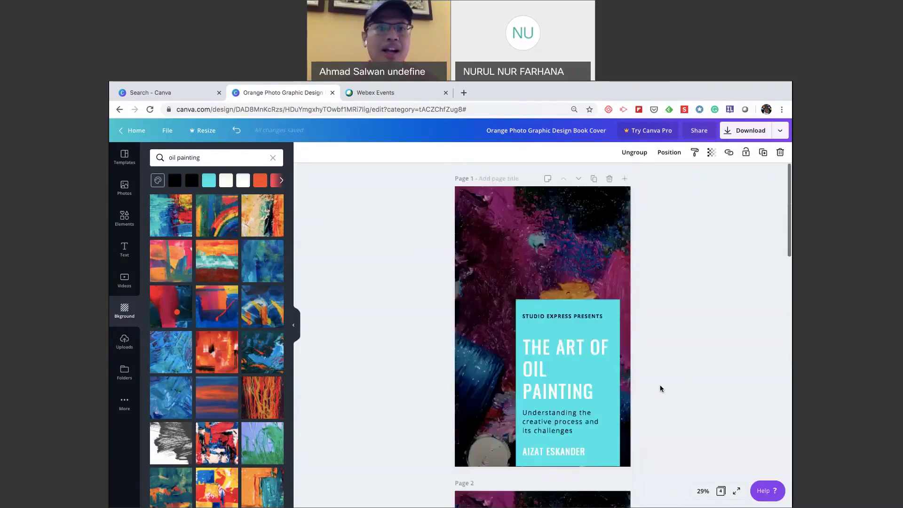
left_click(410, 327)
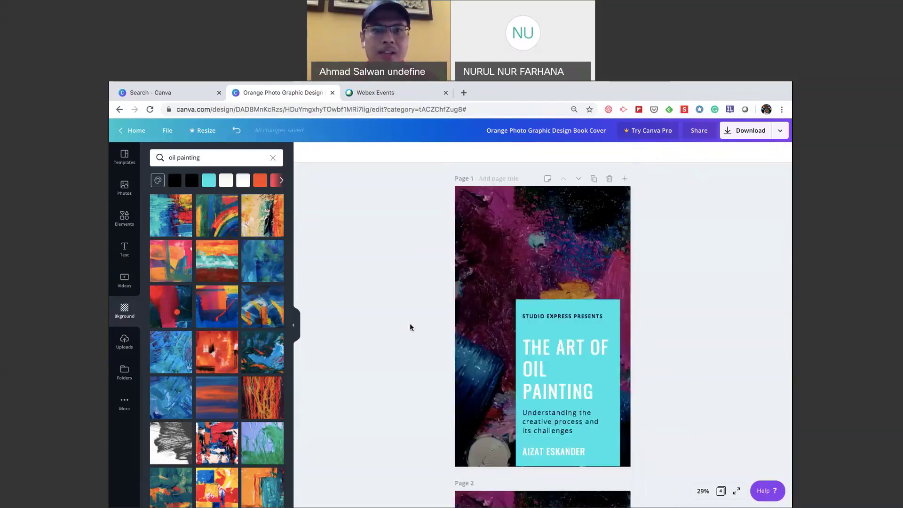
scroll(410, 326, "down", 4)
scroll(410, 328, "down", 12)
scroll(411, 328, "down", 2)
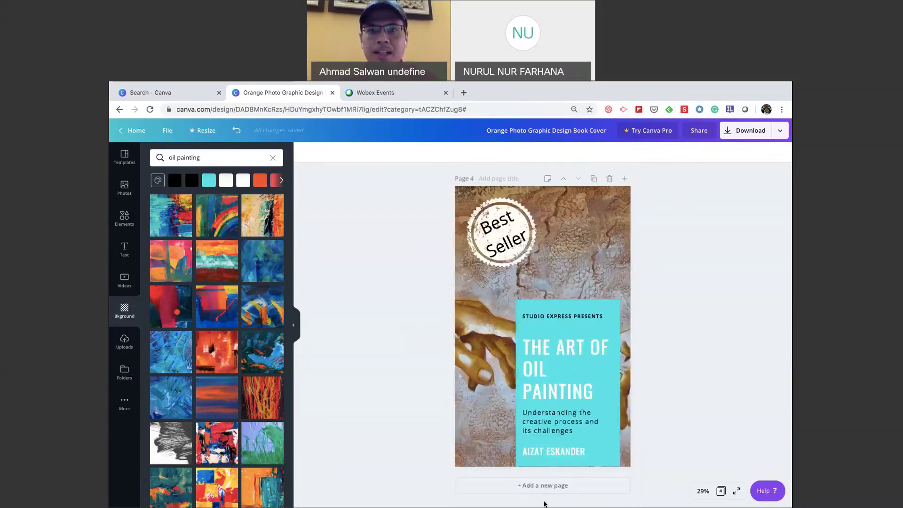
scroll(594, 246, "up", 4)
scroll(594, 246, "up", 10)
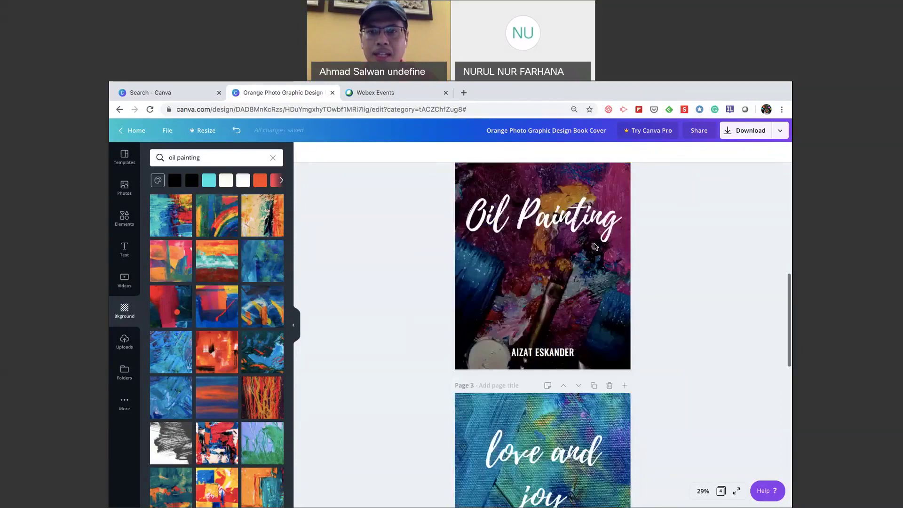
Duplicate the page 2 Oil Painting cover as a new page 3.
left_click(592, 348)
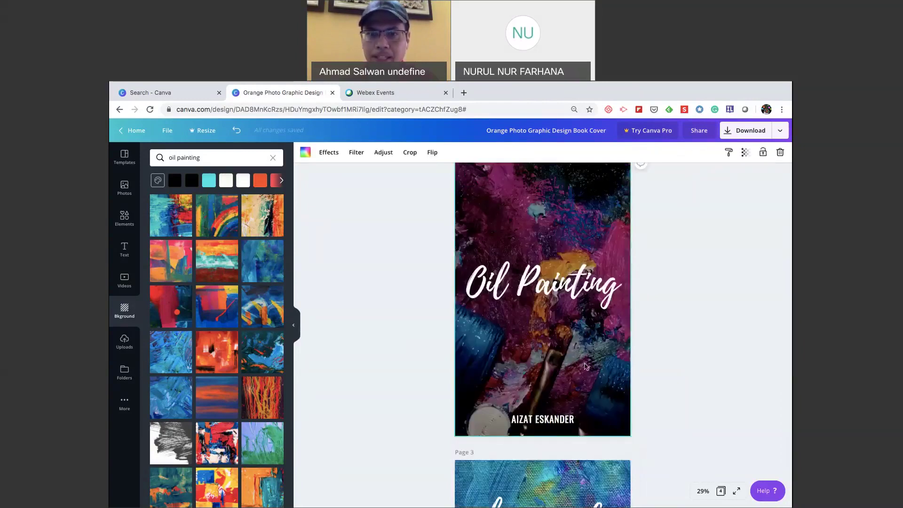
scroll(601, 207, "up", 2)
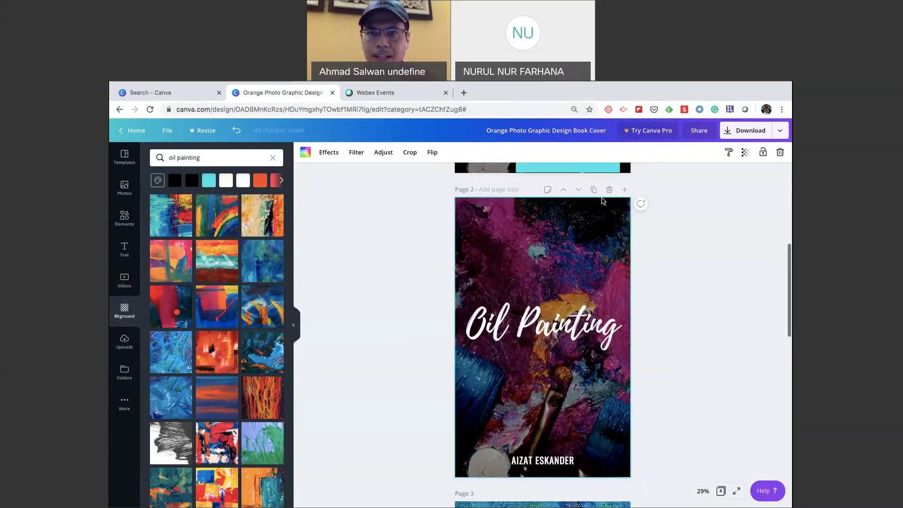
left_click(595, 190)
scroll(630, 245, "down", 1)
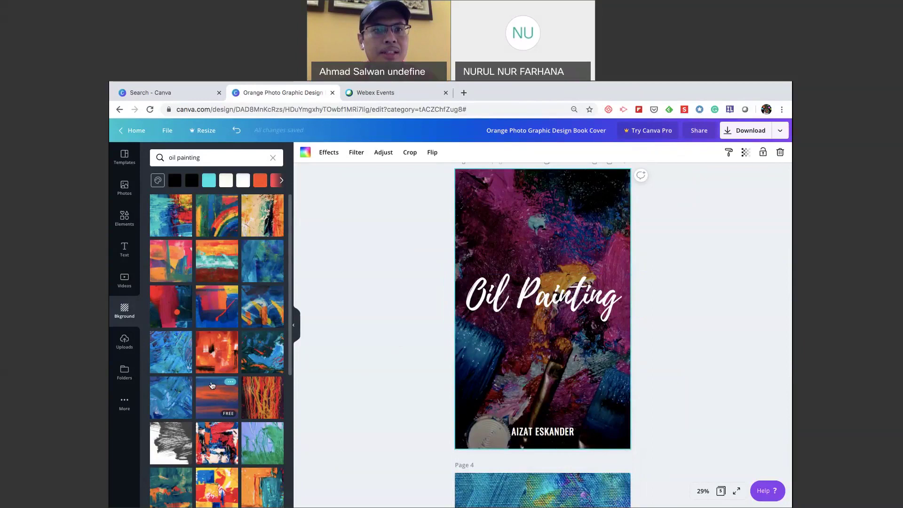
scroll(183, 306, "down", 5)
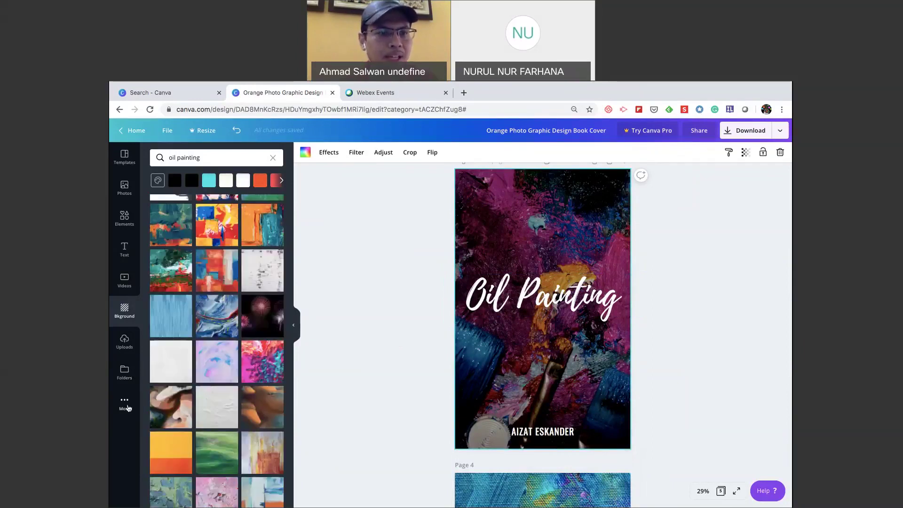
Open the Pixabay app and search its free photos for 'oil painting'.
left_click(125, 404)
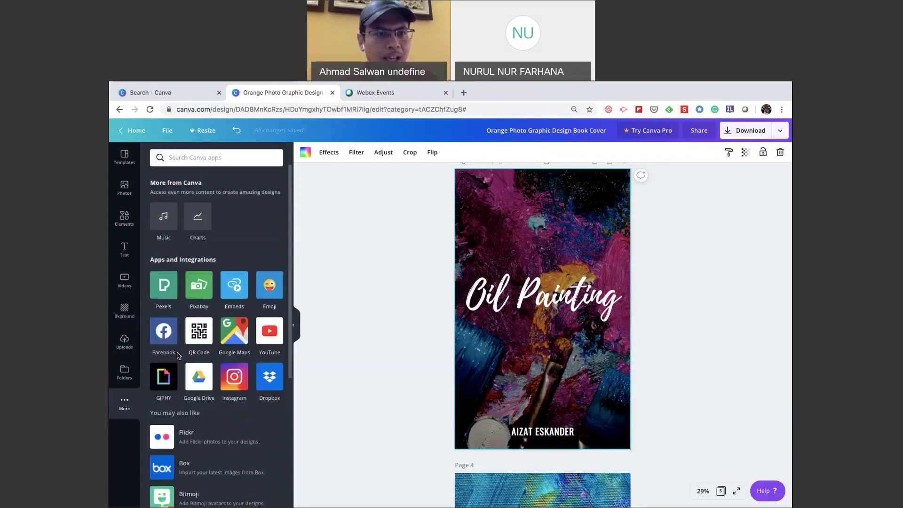
left_click(201, 285)
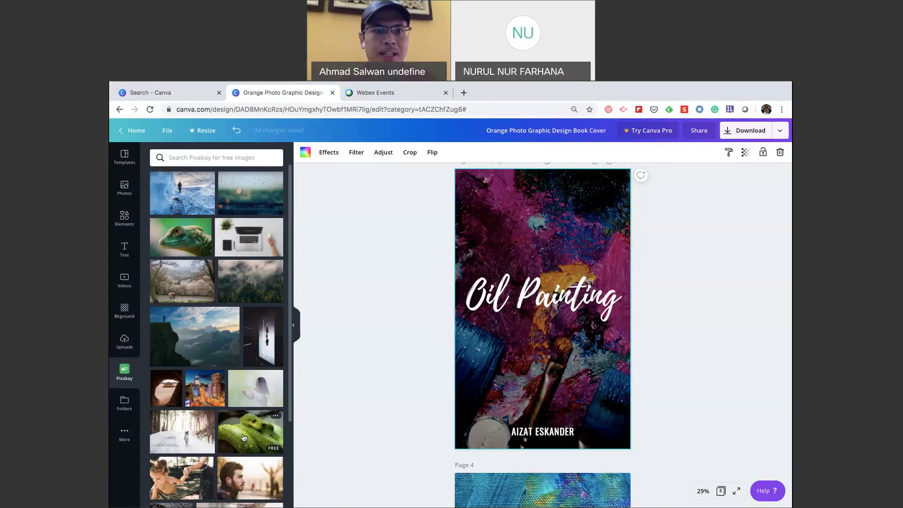
scroll(244, 438, "down", 3)
scroll(243, 438, "up", 3)
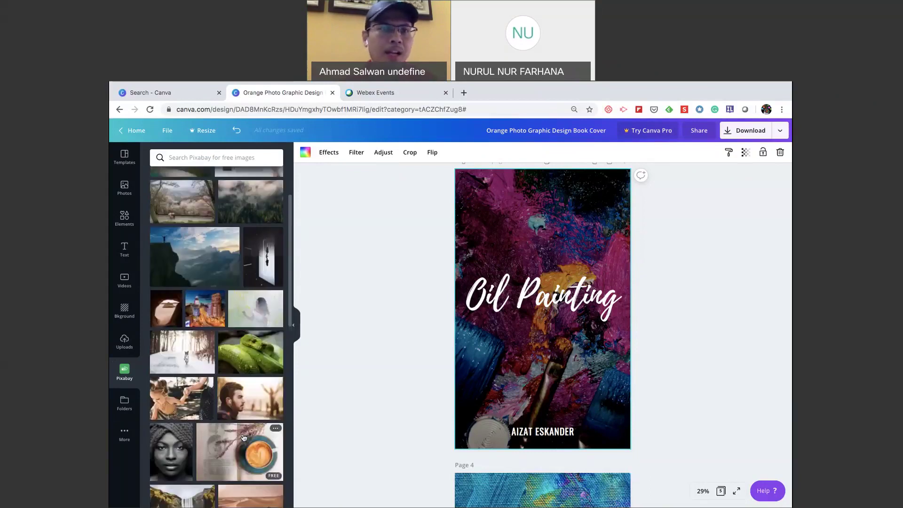
left_click(194, 160)
type("oil p")
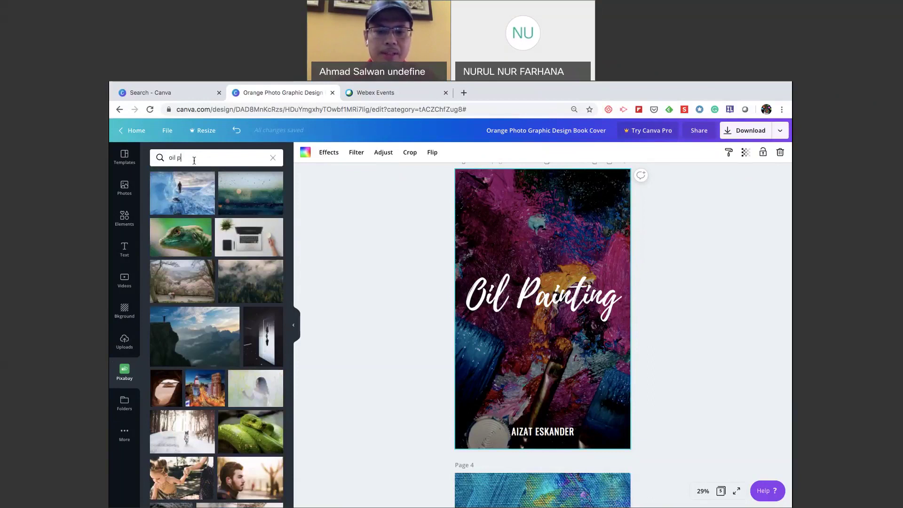
type("ainting")
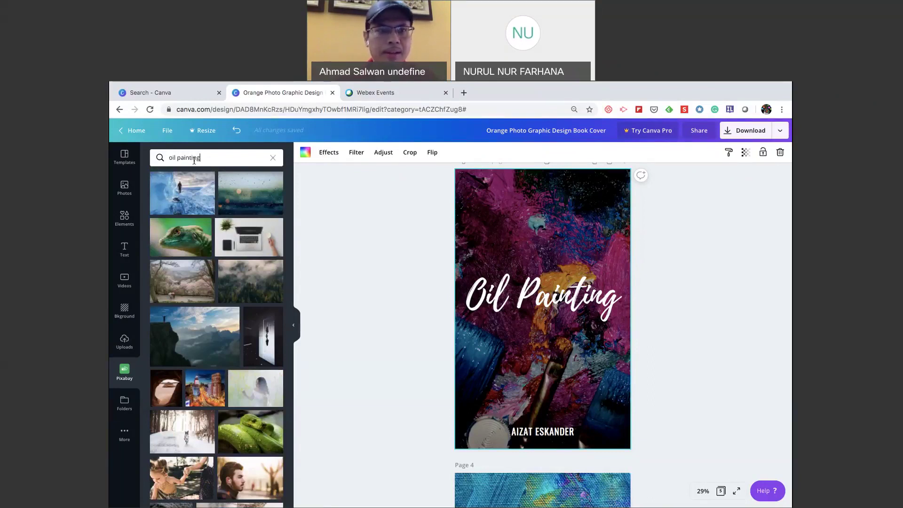
key("Return")
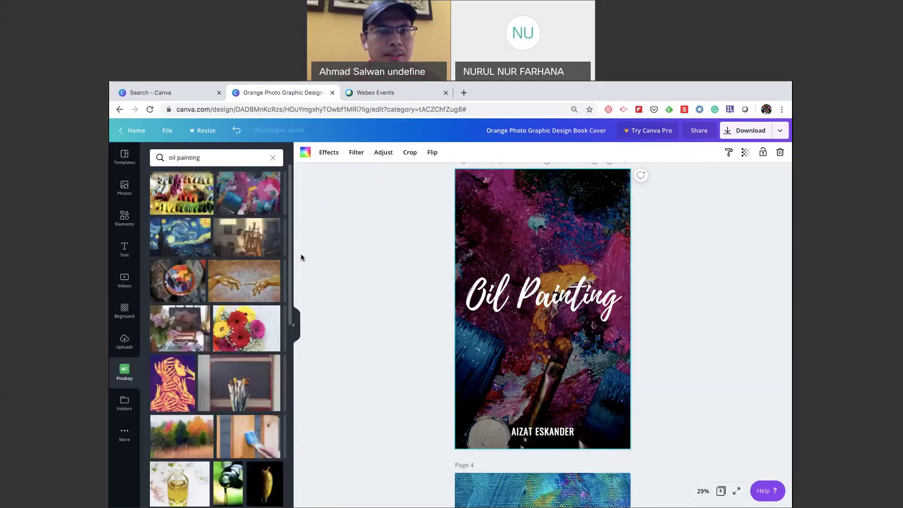
Replace page 3's purple paint image with the Pixabay oil paint tubes photo.
scroll(210, 374, "down", 1)
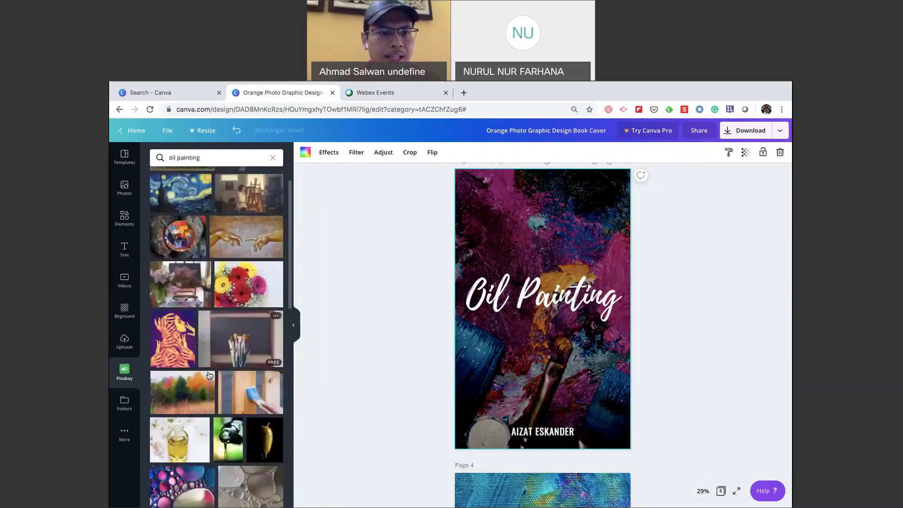
scroll(209, 375, "down", 5)
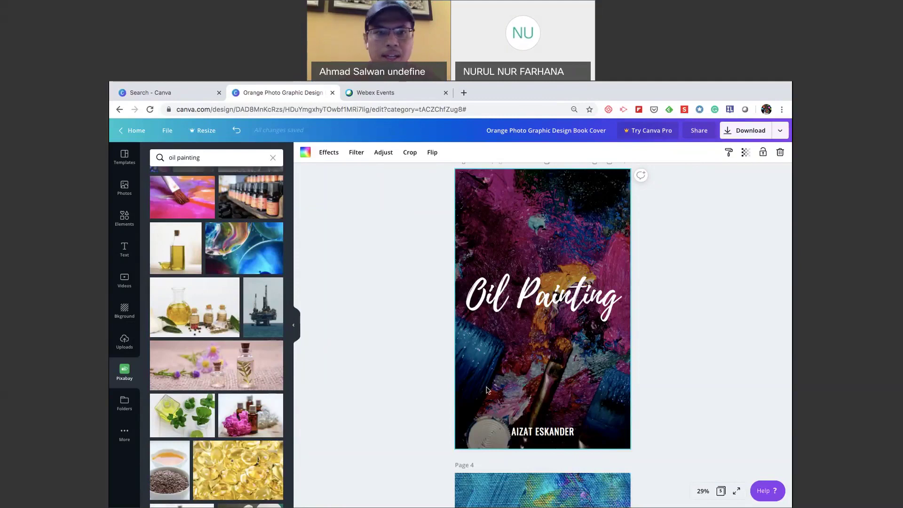
key("Delete")
scroll(349, 364, "down", 2)
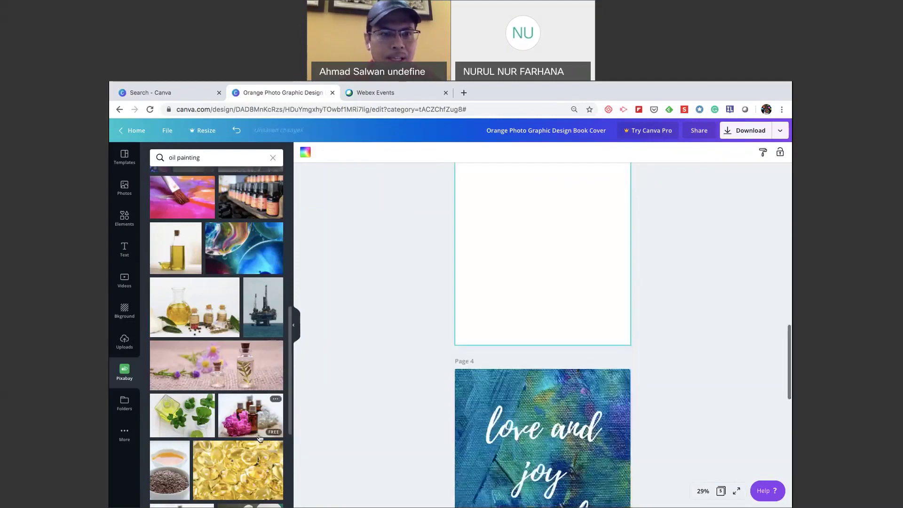
scroll(204, 375, "down", 5)
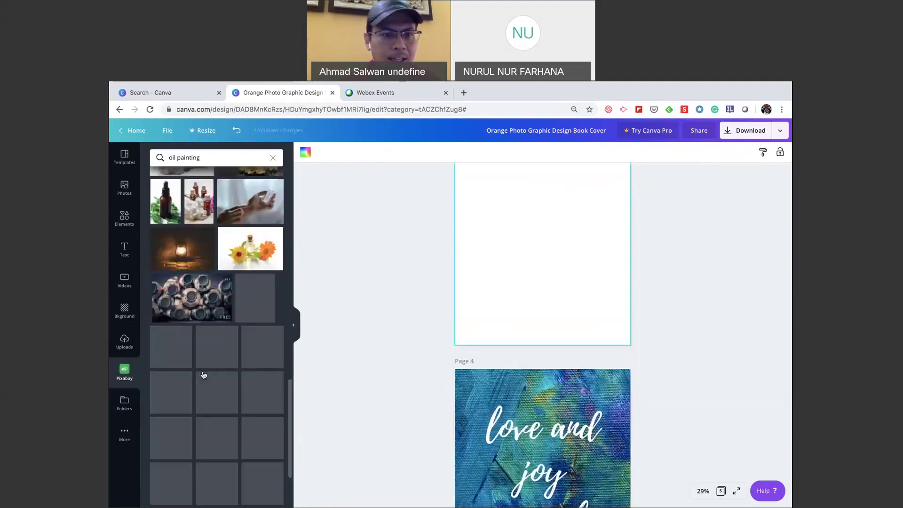
scroll(203, 375, "down", 1)
scroll(204, 375, "up", 2)
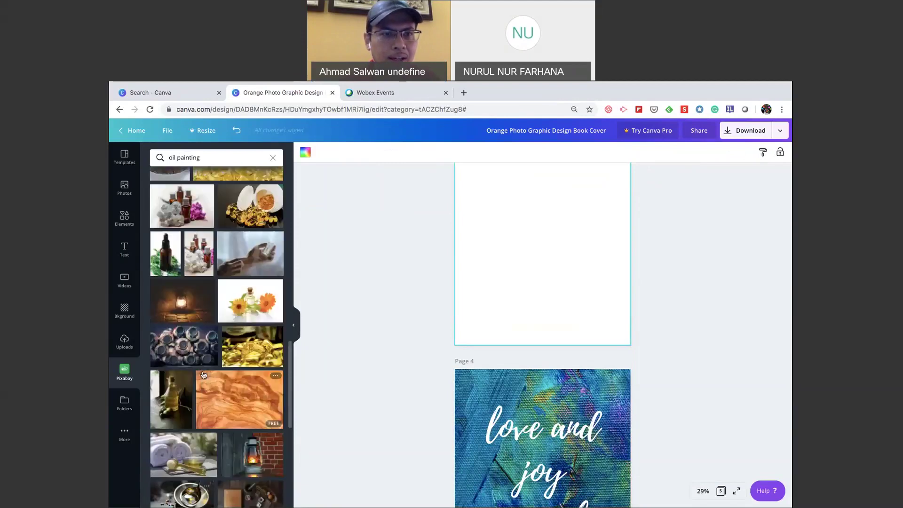
scroll(204, 375, "down", 2)
scroll(204, 375, "down", 2)
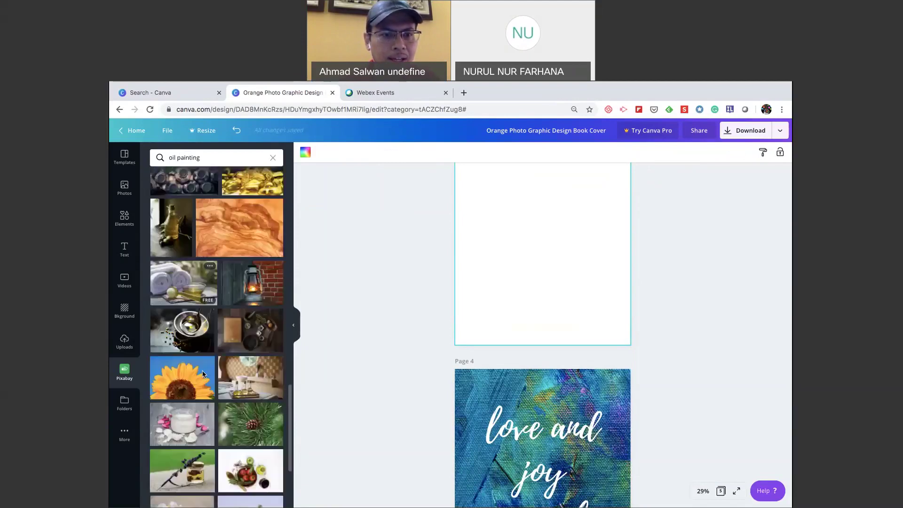
scroll(204, 375, "down", 3)
scroll(204, 375, "down", 3)
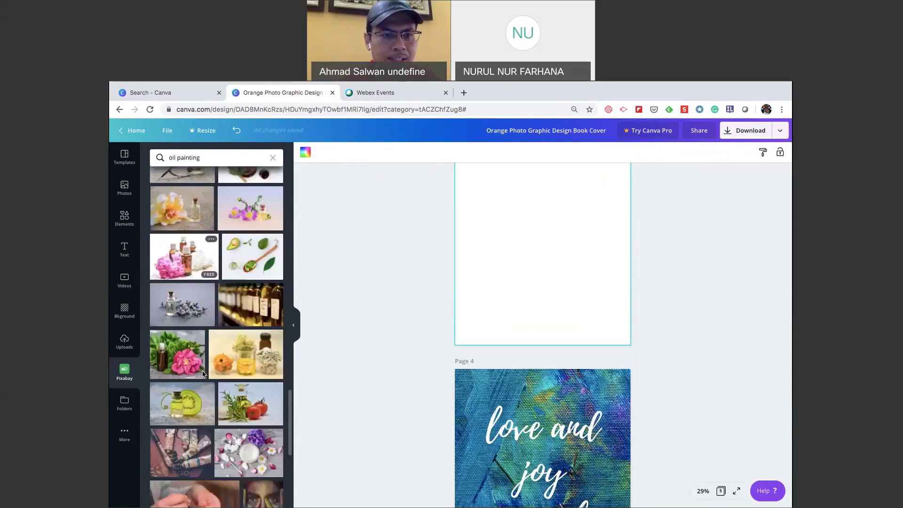
scroll(202, 374, "down", 3)
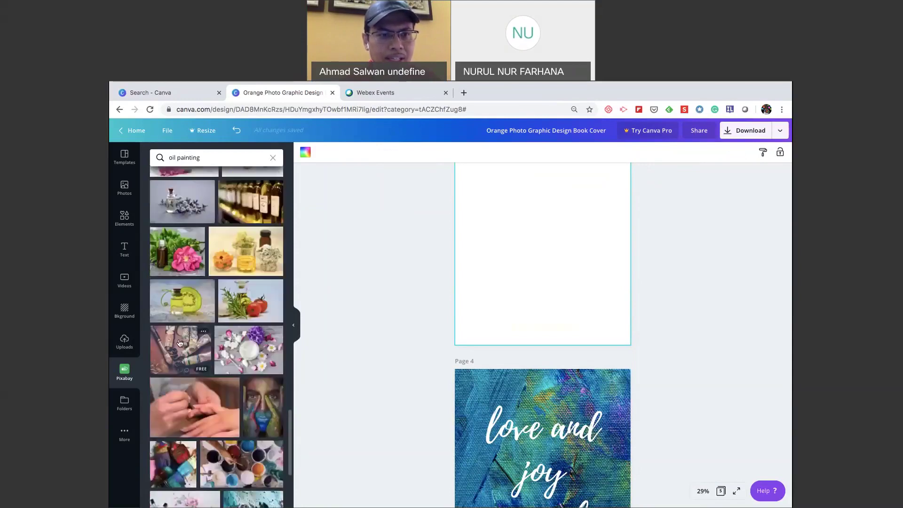
left_click_drag(179, 343, 504, 238)
scroll(423, 265, "up", 4)
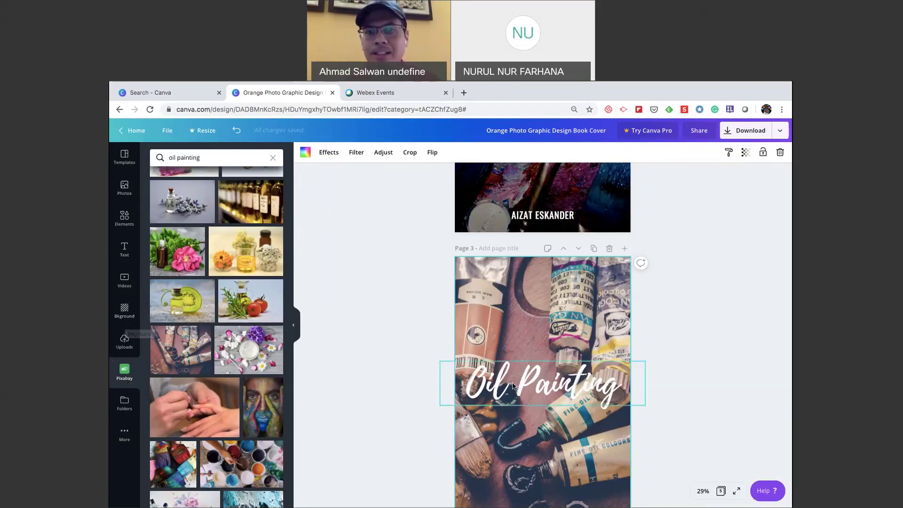
Move the Oil Painting title down to sit just above the author name.
scroll(559, 272, "down", 3)
left_click(560, 272)
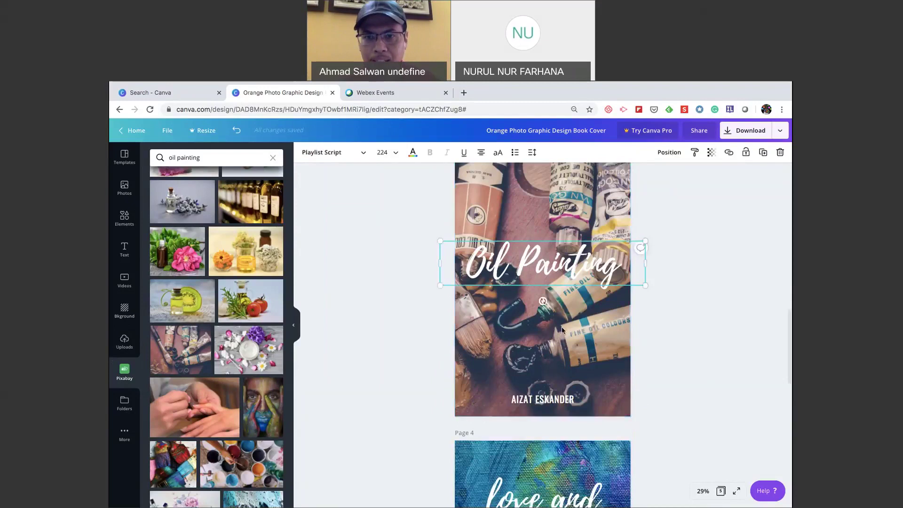
left_click_drag(558, 267, 559, 353)
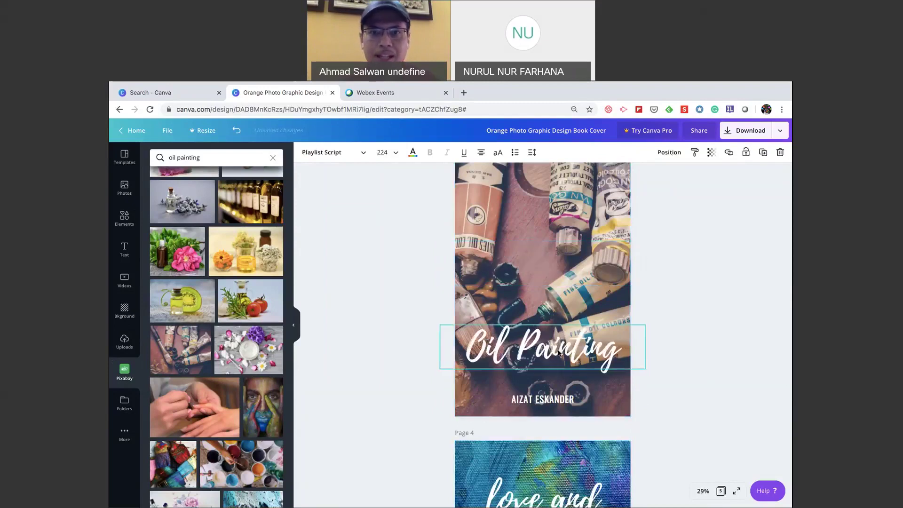
Darken page 3's paint-tubes photo to brightness -69.
left_click(489, 282)
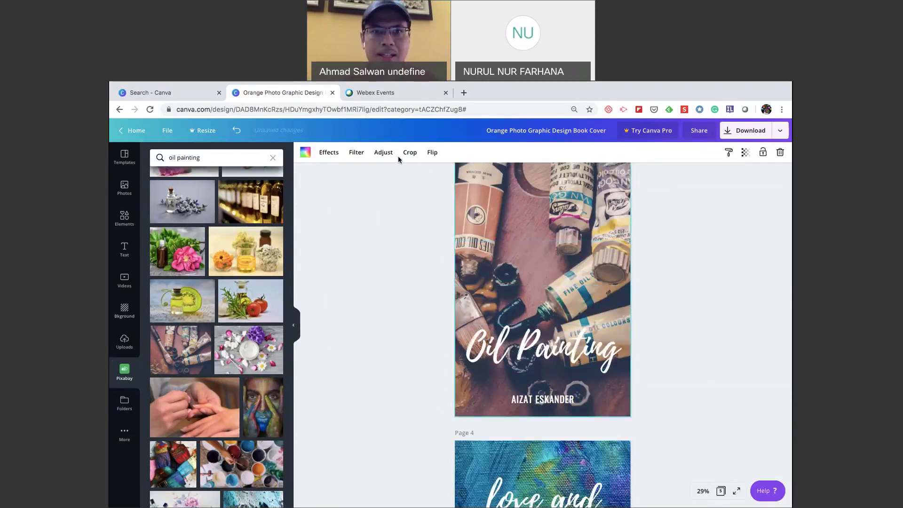
left_click(382, 153)
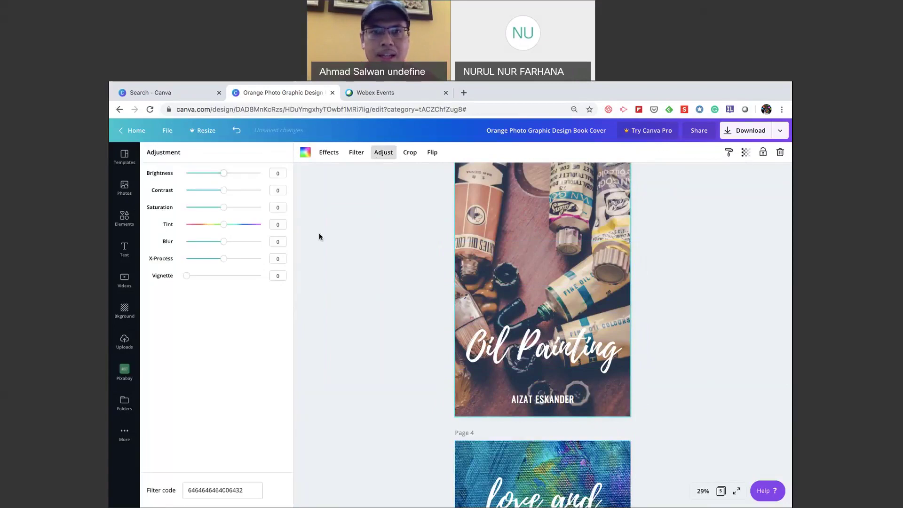
scroll(318, 221, "up", 2)
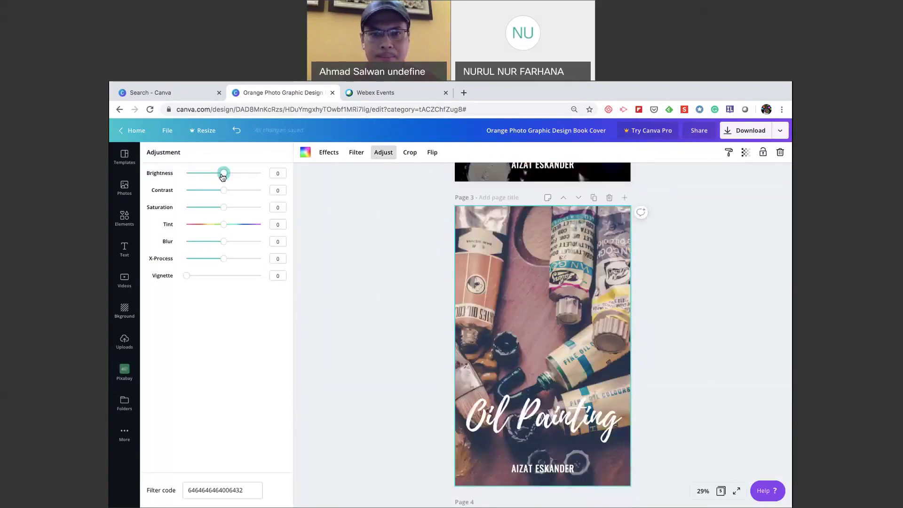
left_click_drag(223, 177, 199, 177)
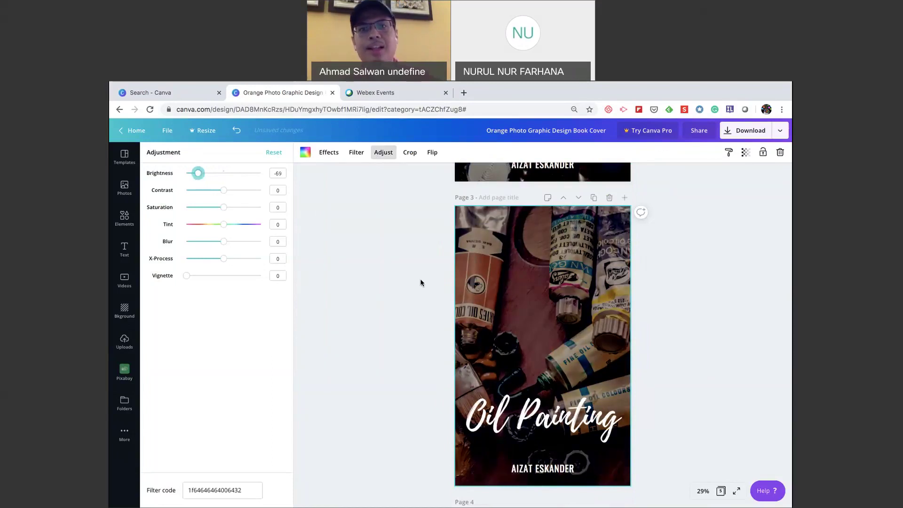
key("Escape")
scroll(420, 279, "up", 10)
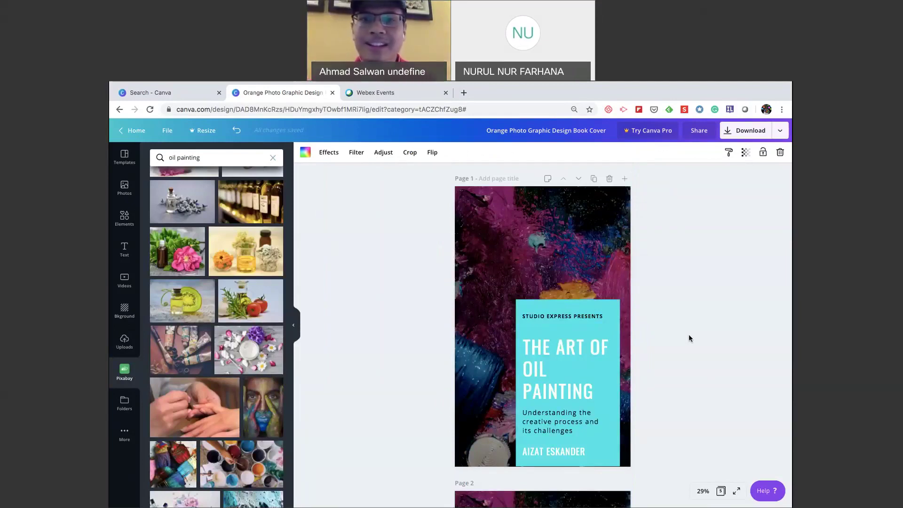
scroll(689, 338, "down", 1)
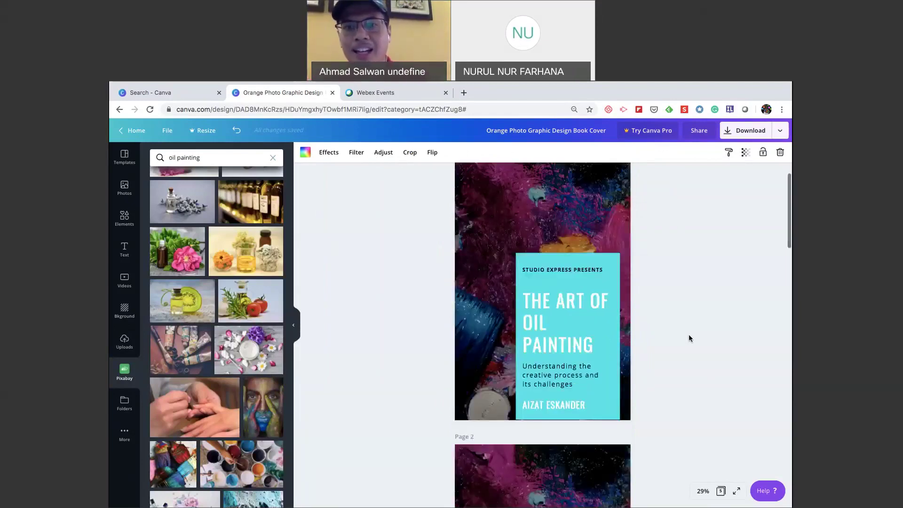
scroll(689, 335, "up", 1)
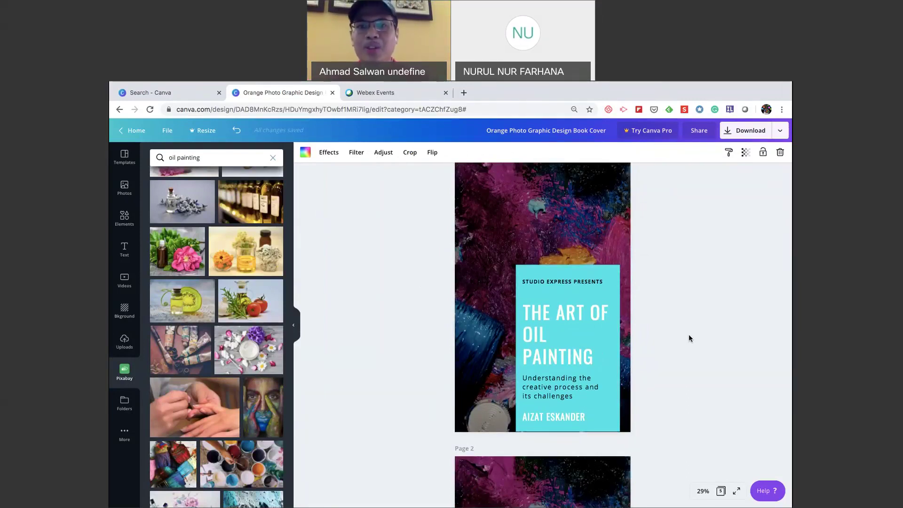
scroll(689, 338, "down", 1)
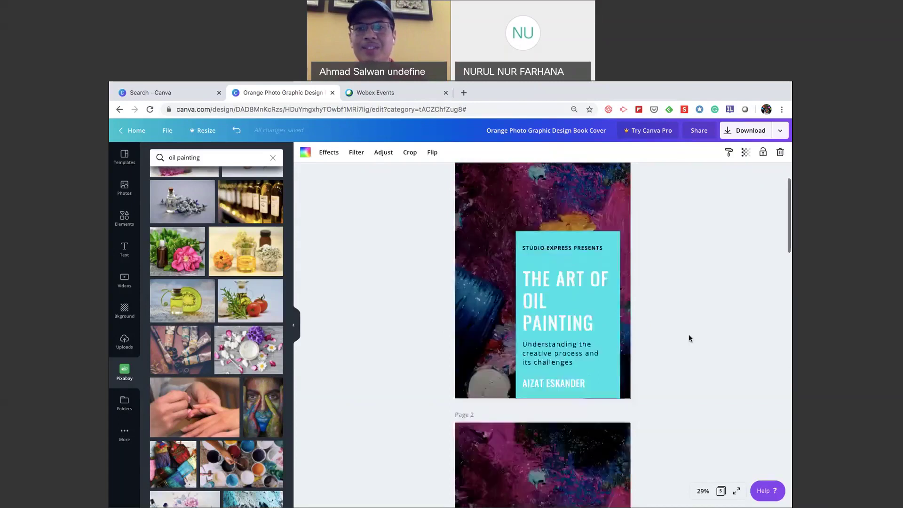
scroll(690, 338, "down", 1)
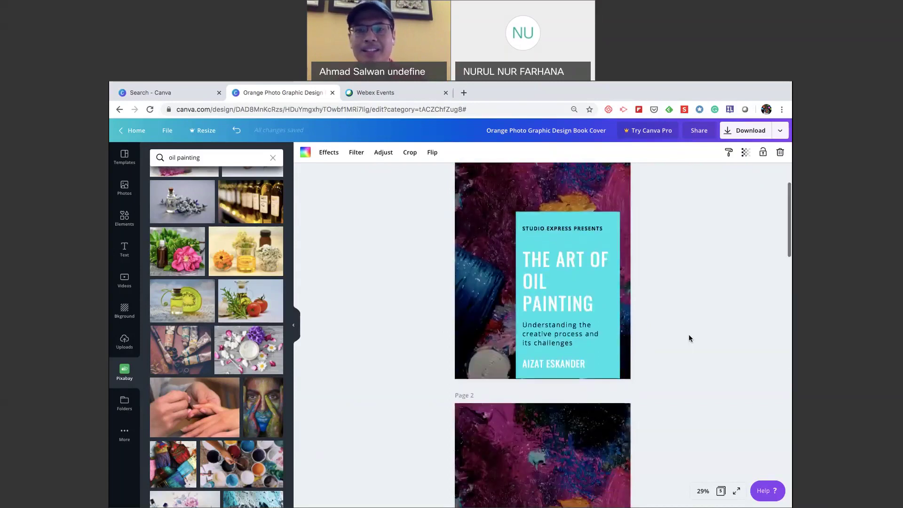
scroll(689, 338, "down", 5)
scroll(688, 338, "down", 10)
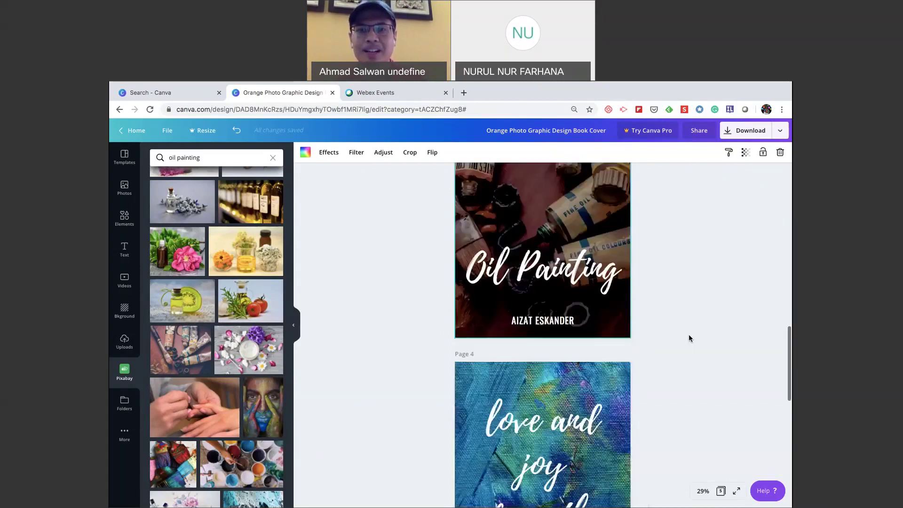
scroll(689, 339, "down", 3)
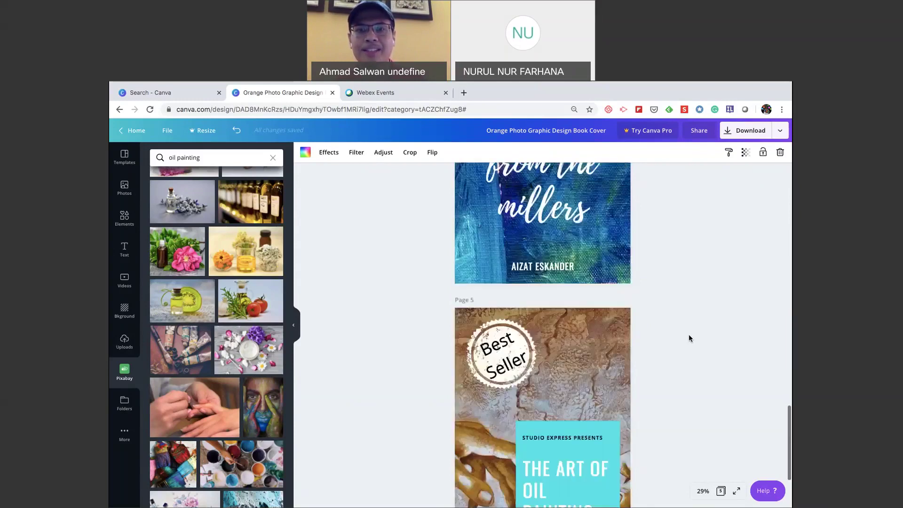
scroll(691, 338, "down", 3)
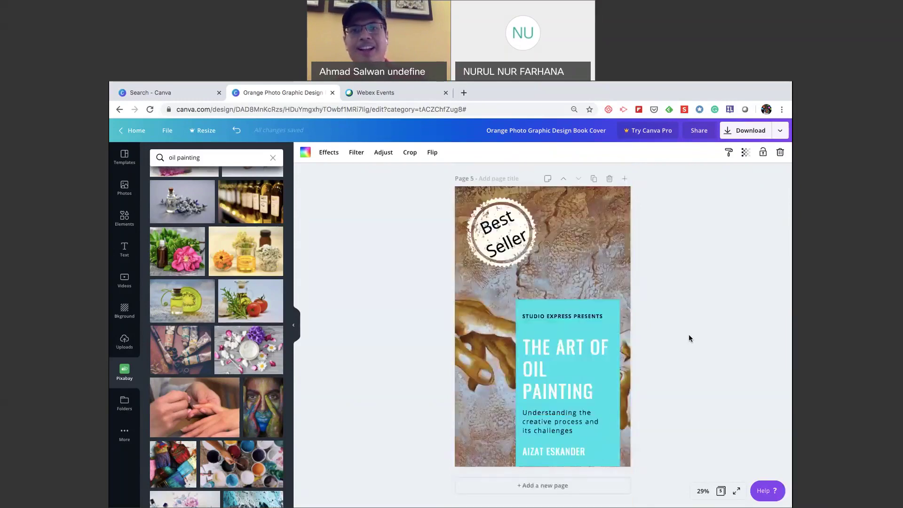
scroll(689, 338, "up", 20)
scroll(690, 337, "up", 1)
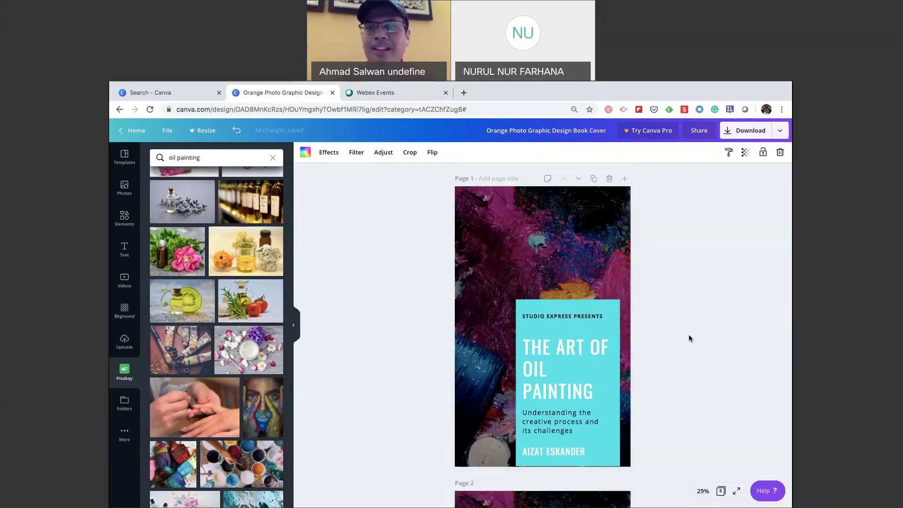
left_click(705, 281)
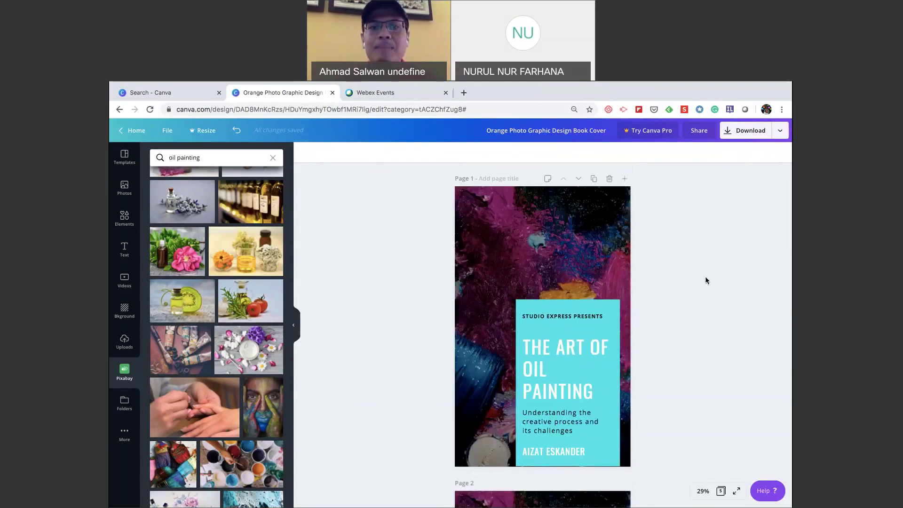
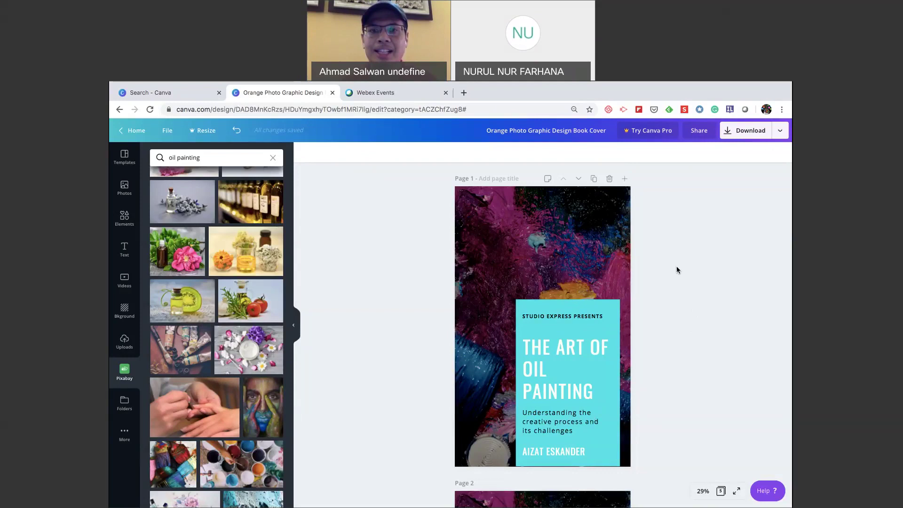
Open the Share options and review the link permission choices without changing them.
scroll(676, 269, "down", 10)
scroll(677, 267, "up", 10)
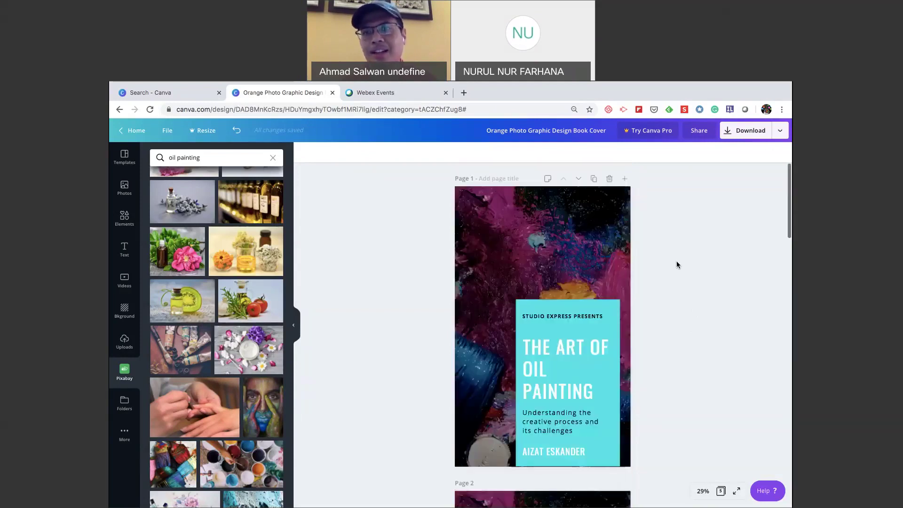
left_click(700, 132)
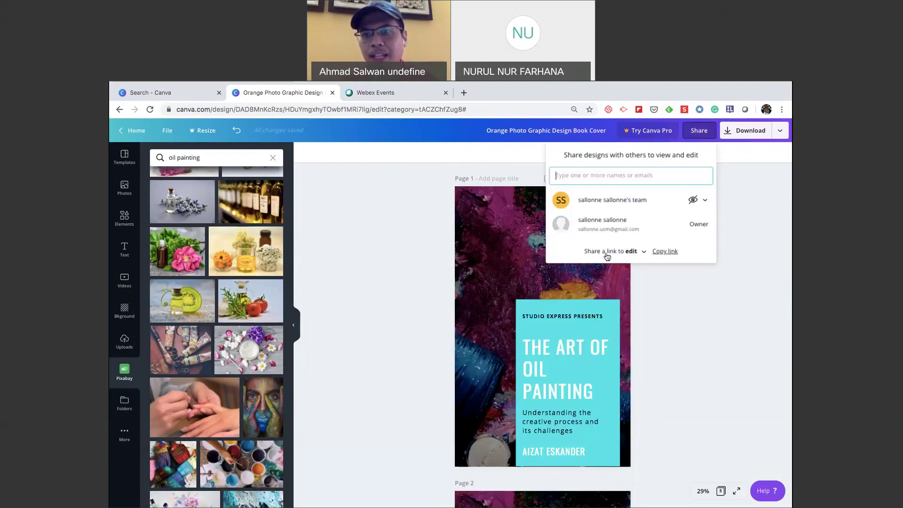
left_click(643, 252)
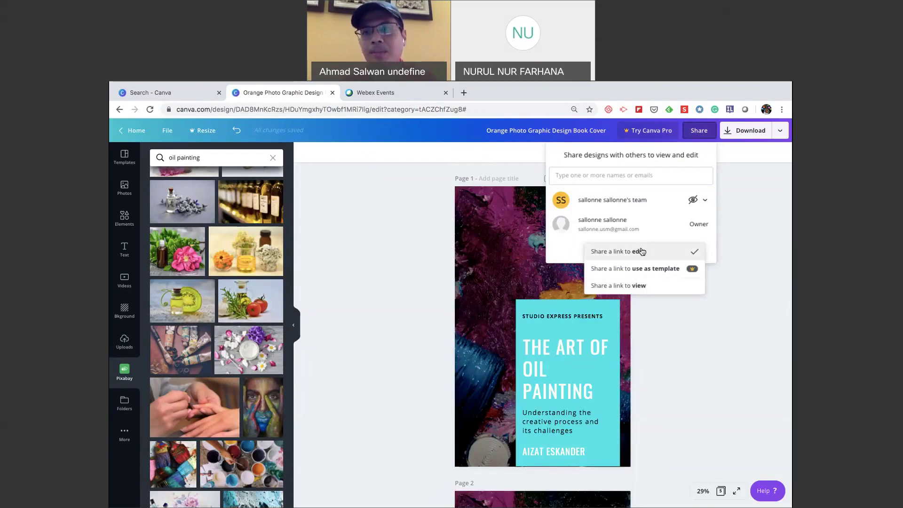
left_click(743, 239)
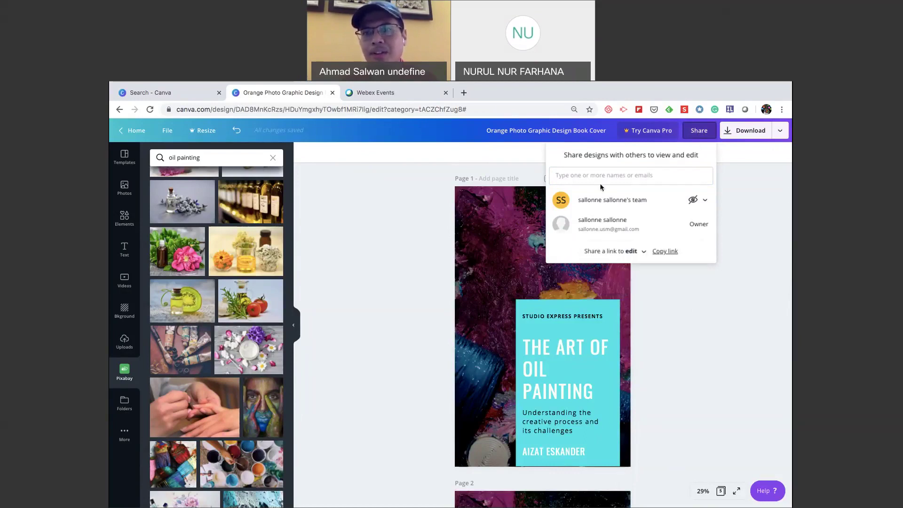
Invite the collaborator's e-mail with Edit permission and also invite them to the team.
left_click(581, 179)
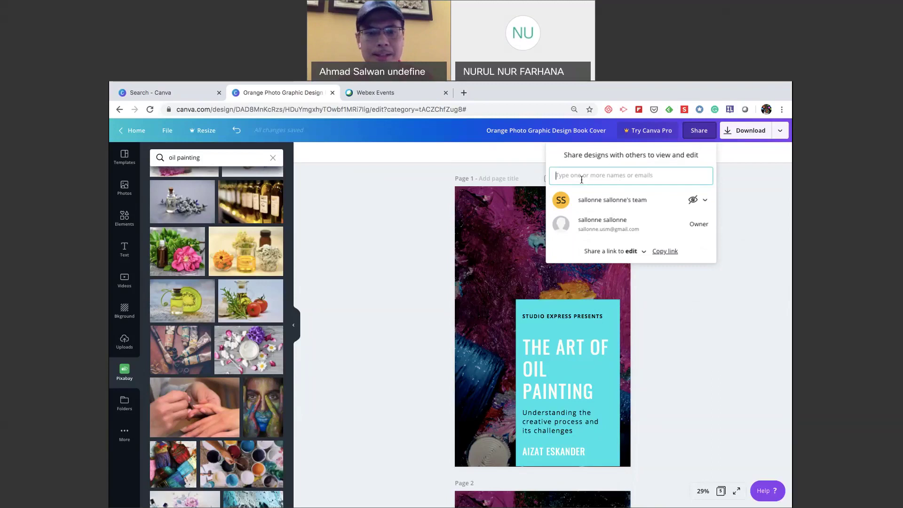
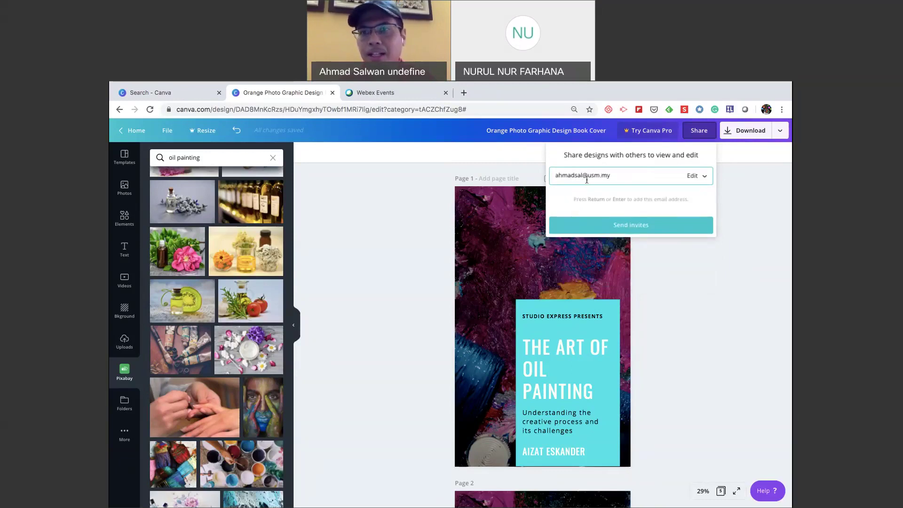
left_click(704, 177)
left_click(707, 177)
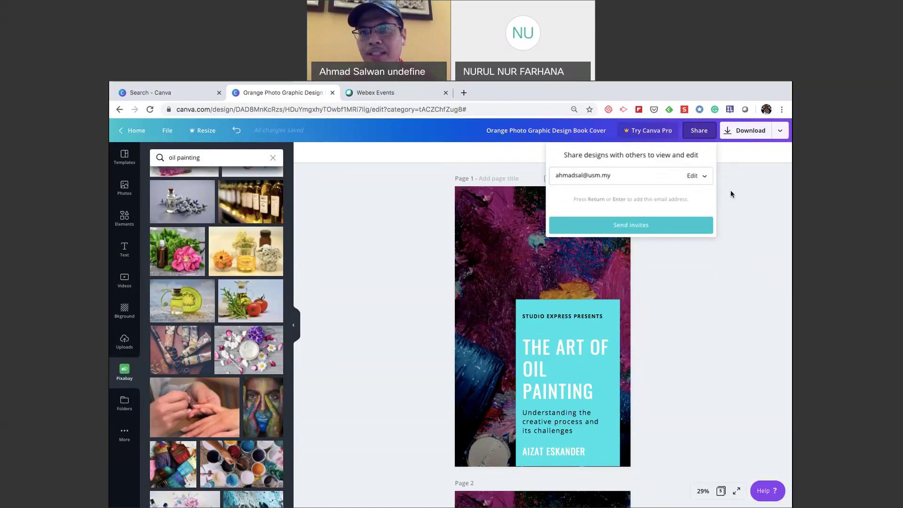
left_click(639, 226)
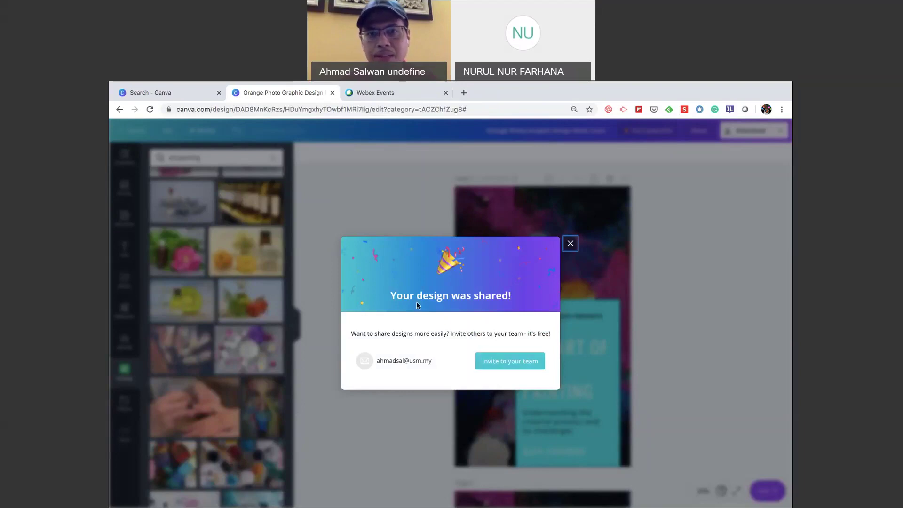
left_click(499, 364)
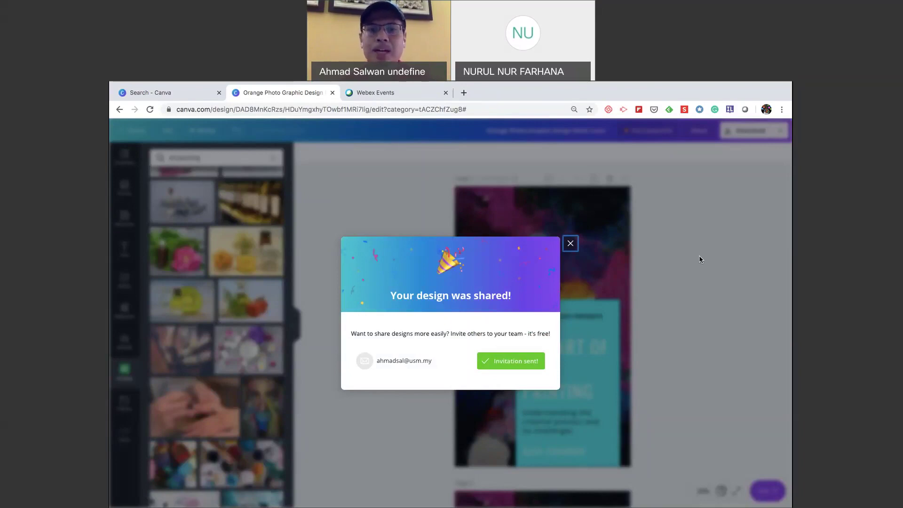
Dismiss the share confirmation and sharing panel, then scroll through the pages.
left_click(570, 244)
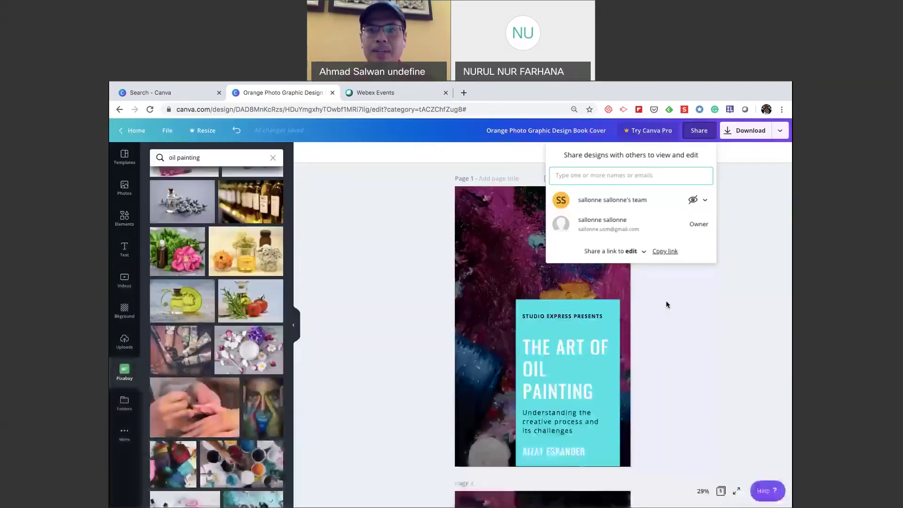
left_click(684, 317)
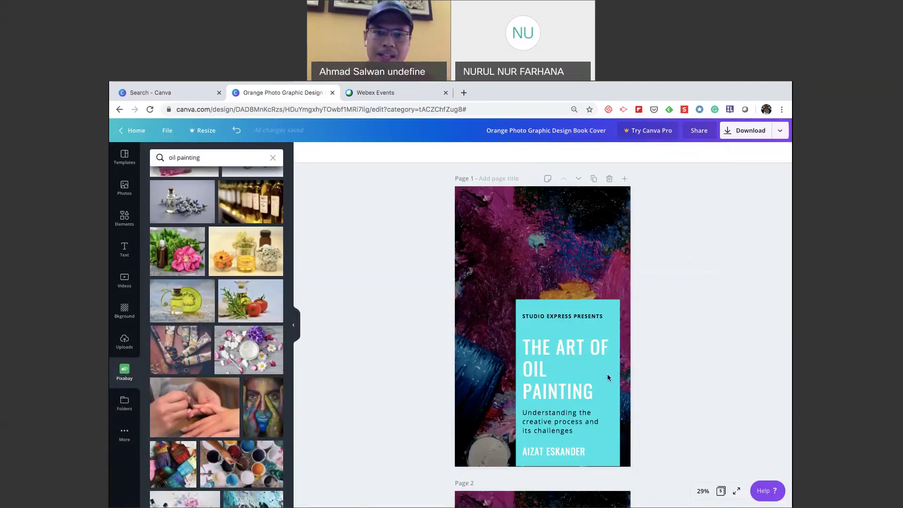
scroll(608, 374, "down", 20)
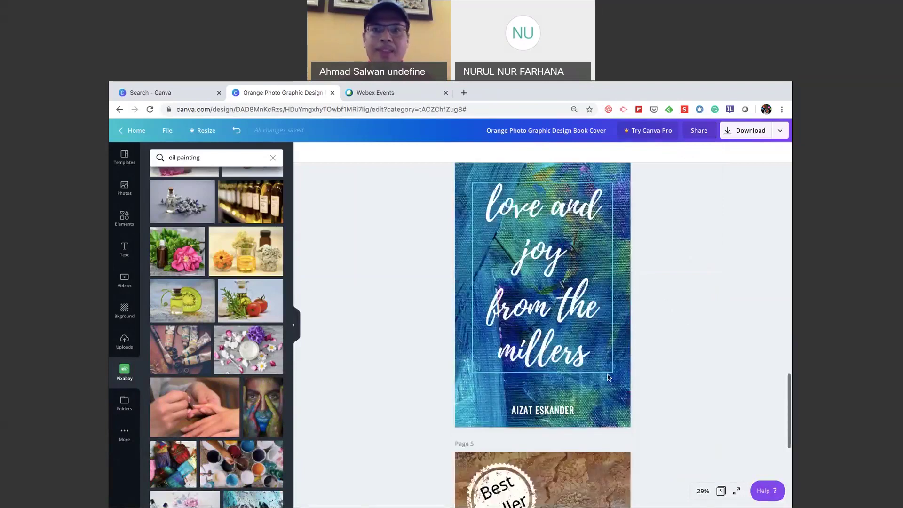
scroll(608, 374, "down", 5)
scroll(608, 373, "up", 20)
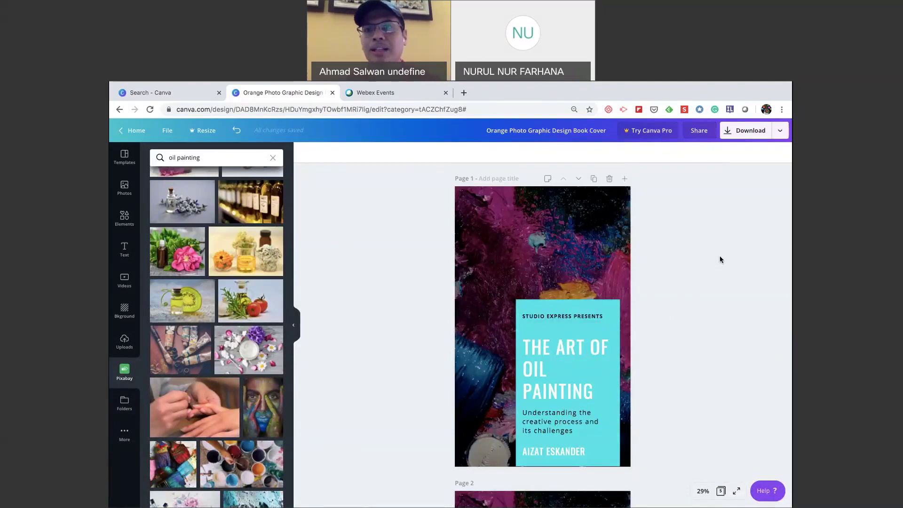
Reopen and dismiss the Share panel, then scroll back up to page 1.
left_click(695, 136)
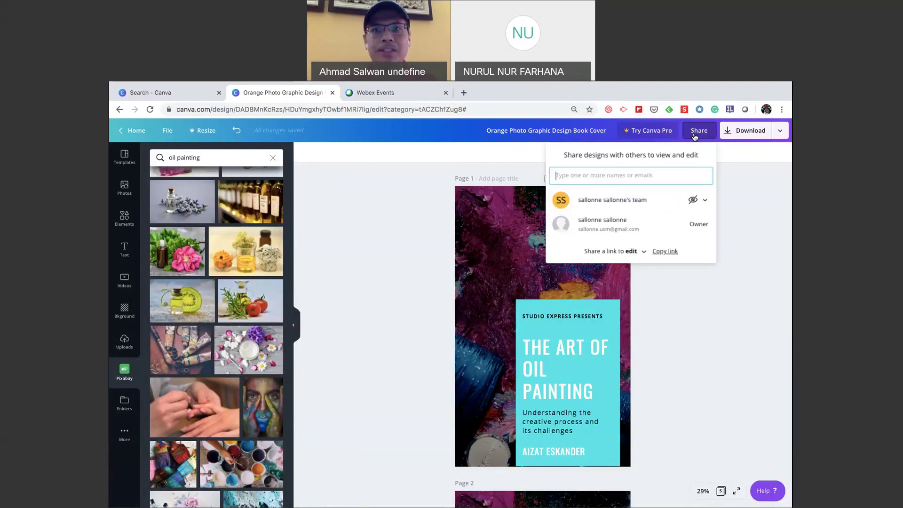
left_click(718, 363)
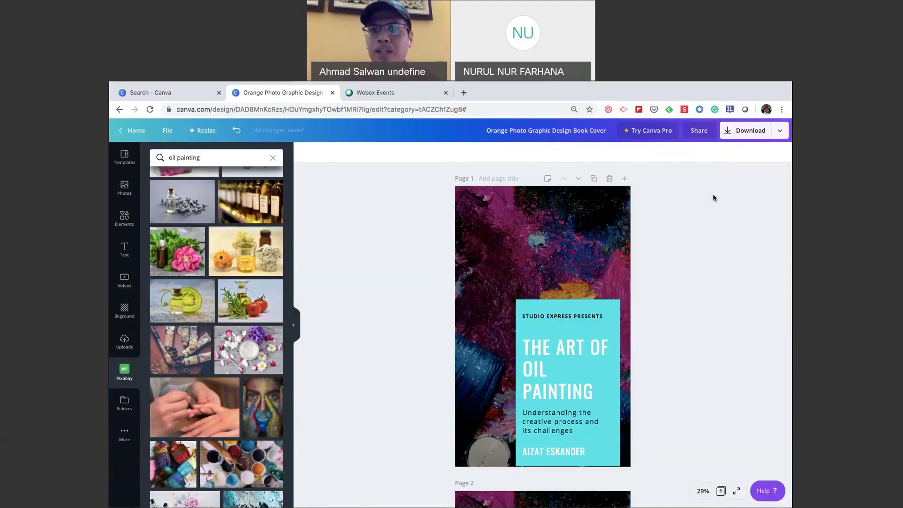
scroll(772, 186, "down", 1)
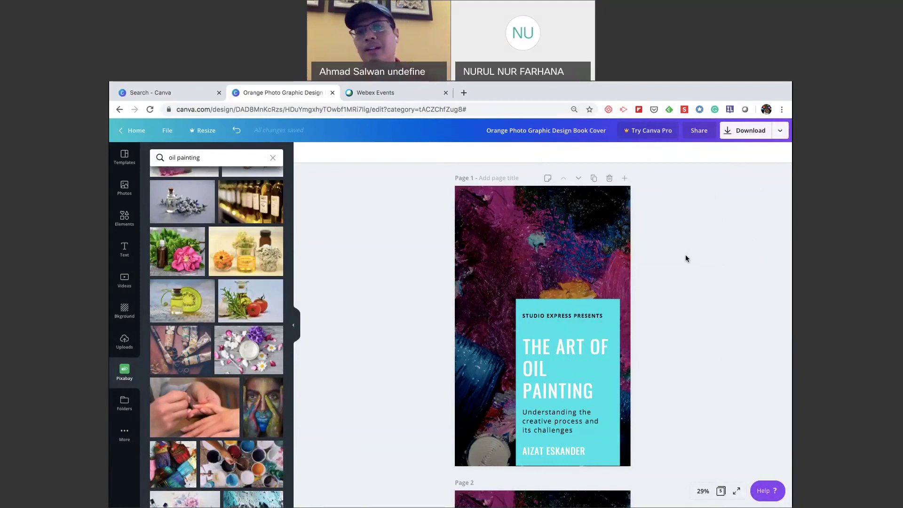
scroll(685, 258, "down", 1)
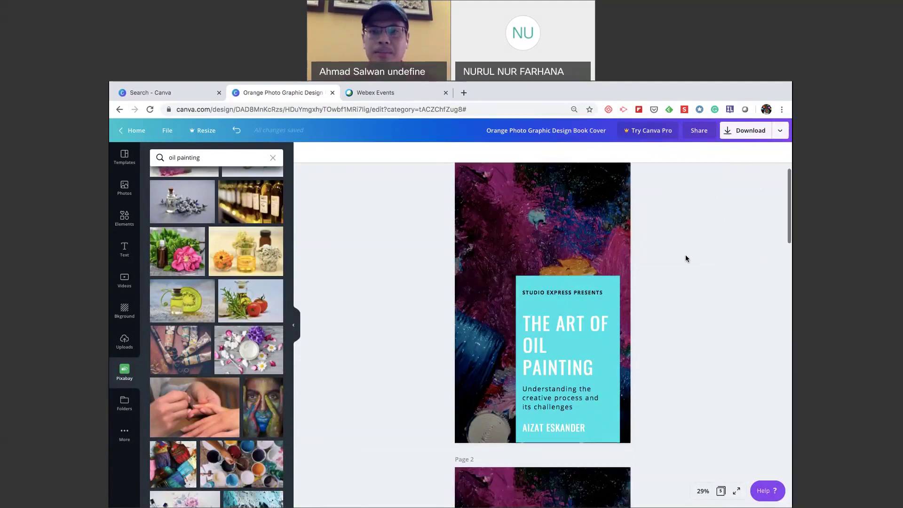
scroll(686, 258, "down", 20)
scroll(686, 258, "up", 5)
scroll(685, 255, "up", 20)
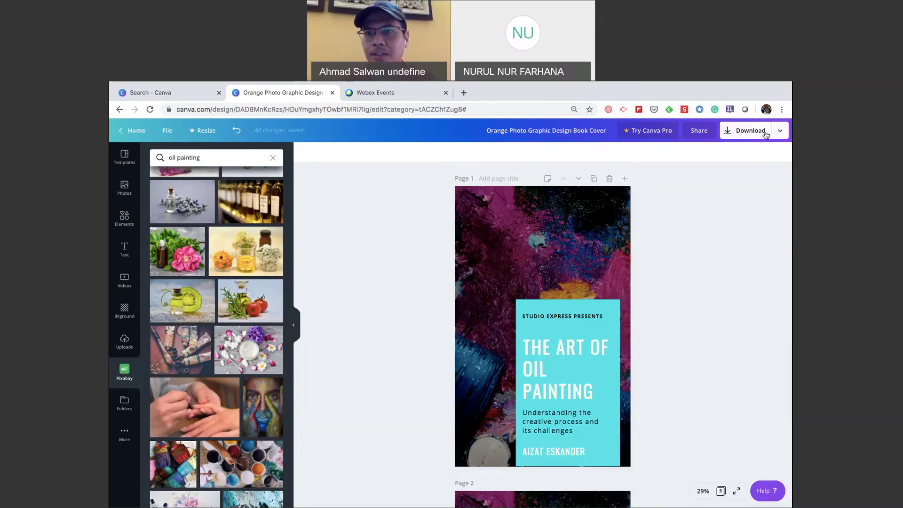
Download only page 3 as a Standard PDF and save it in CANVA DEMO.
left_click(766, 135)
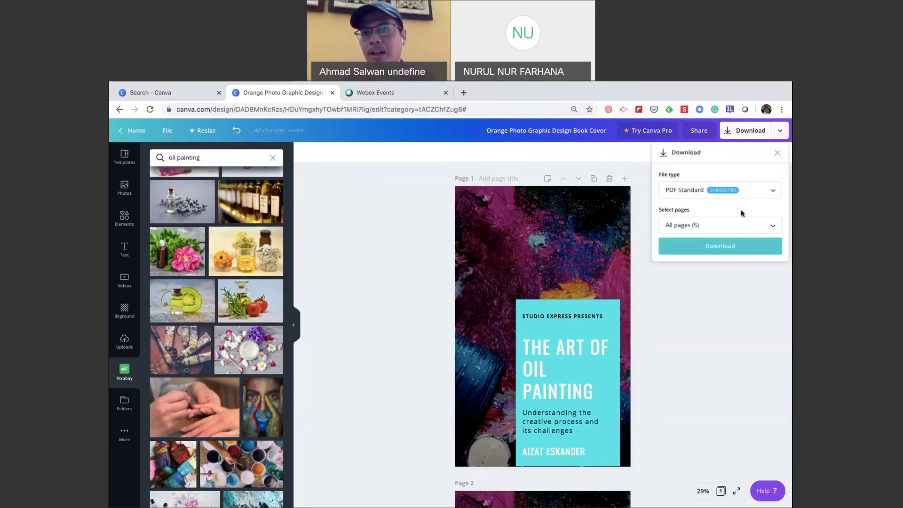
left_click(756, 226)
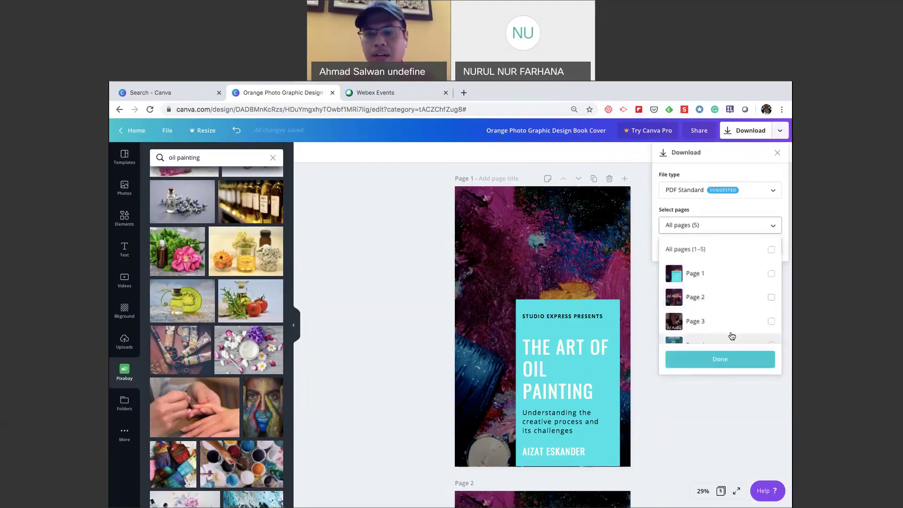
scroll(721, 302, "down", 2)
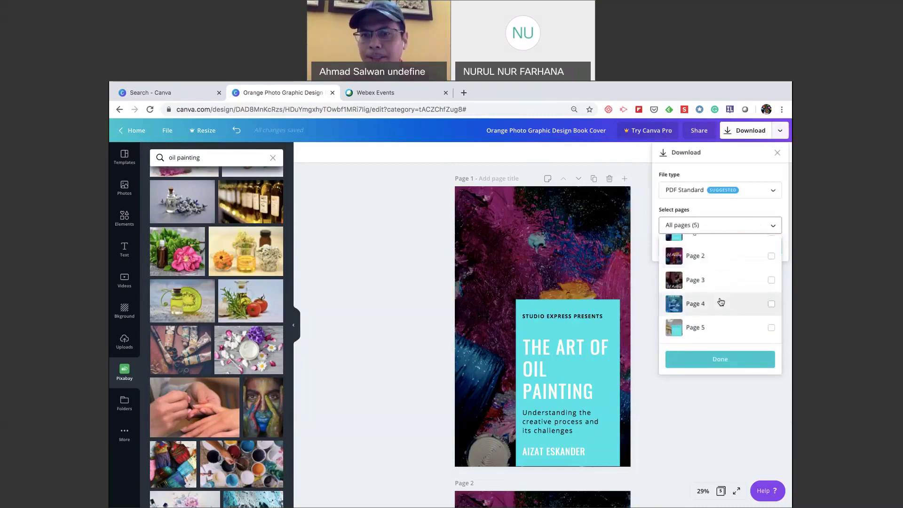
left_click(771, 280)
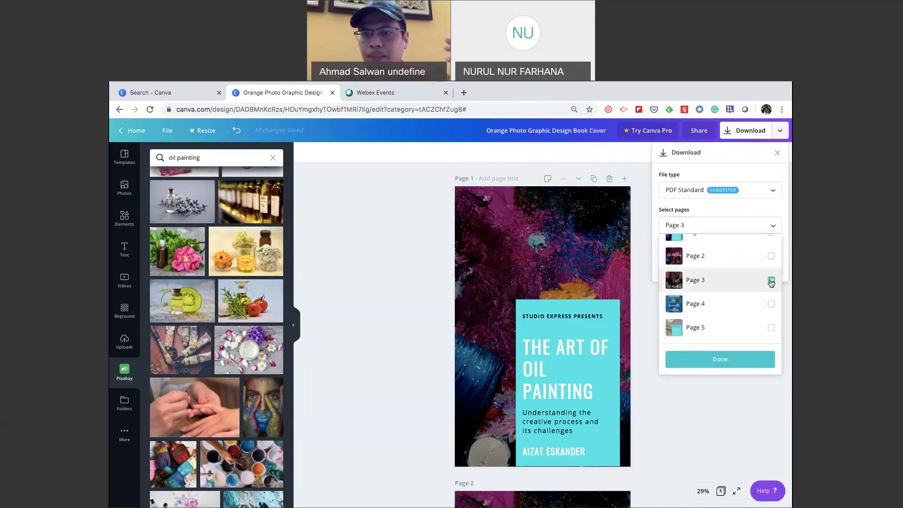
left_click(720, 360)
left_click(718, 248)
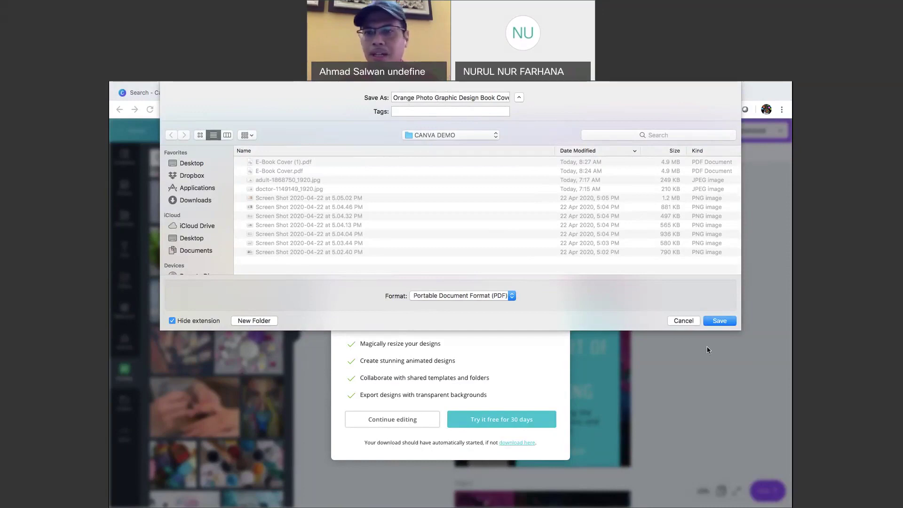
key("Return")
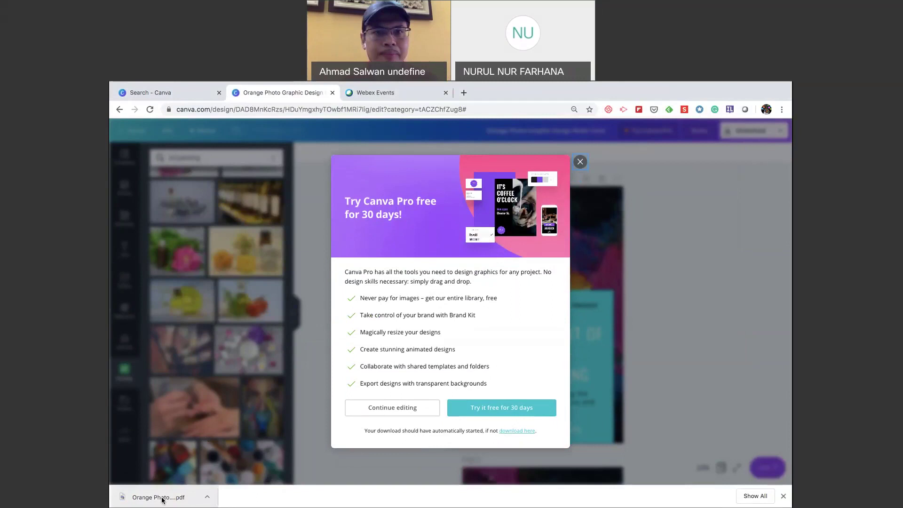
left_click(160, 498)
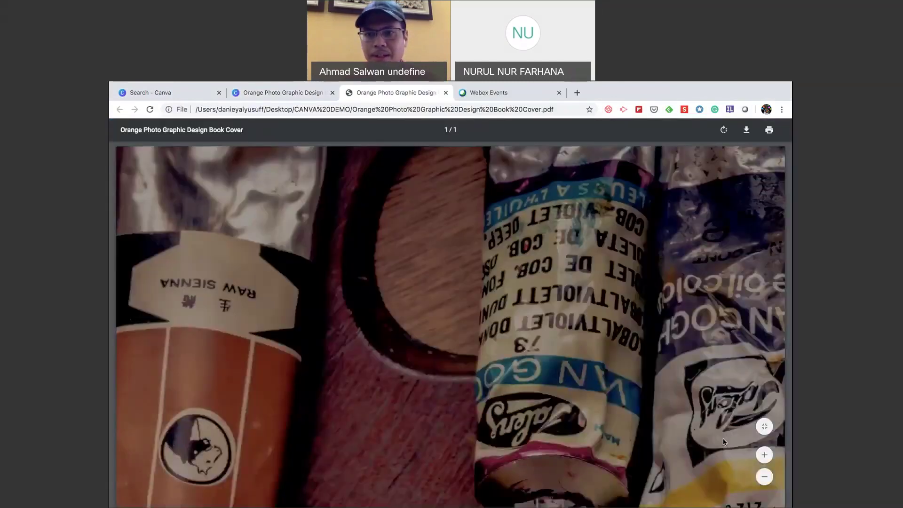
left_click(765, 476)
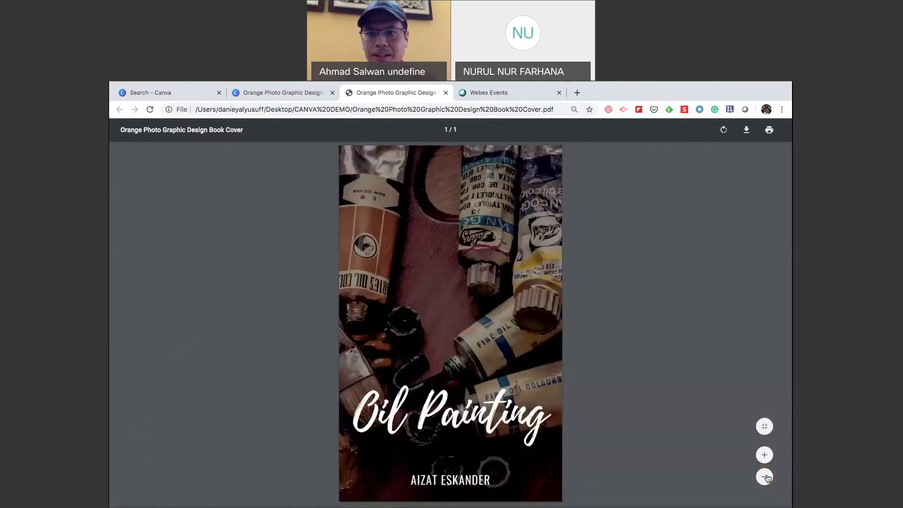
left_click(766, 477)
left_click(764, 455)
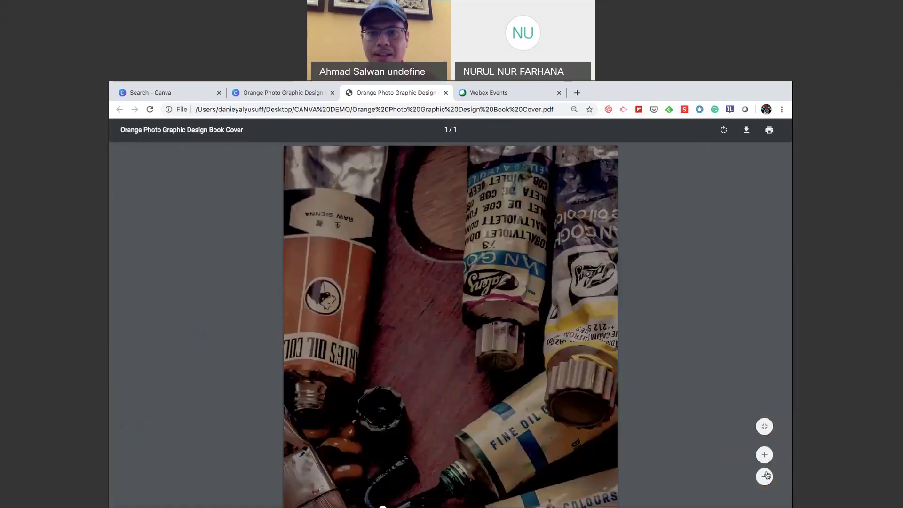
left_click(765, 476)
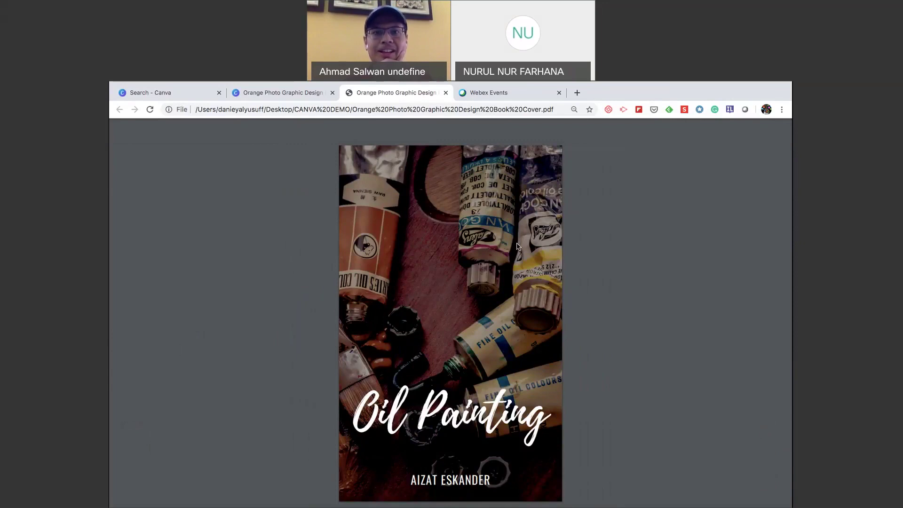
left_click(446, 94)
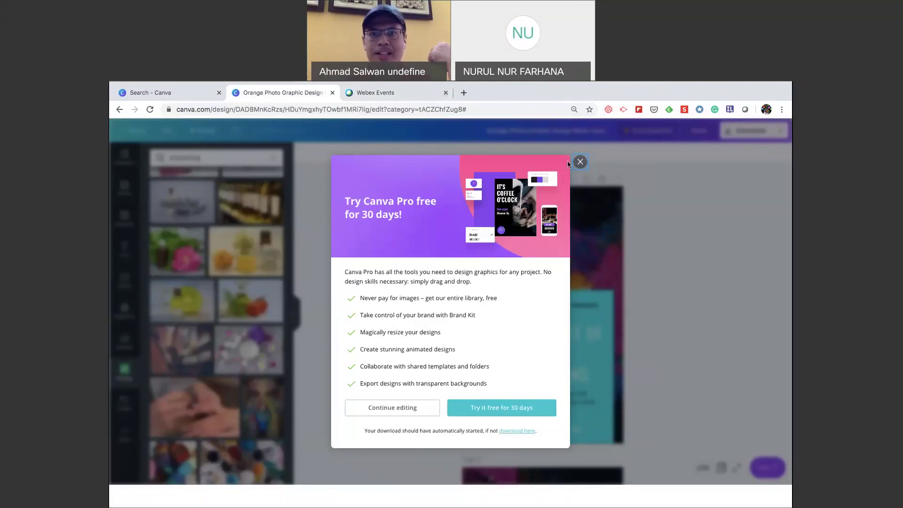
Dismiss the Pro offer and review download file types, keeping PDF Standard for all 5 pages.
left_click(579, 162)
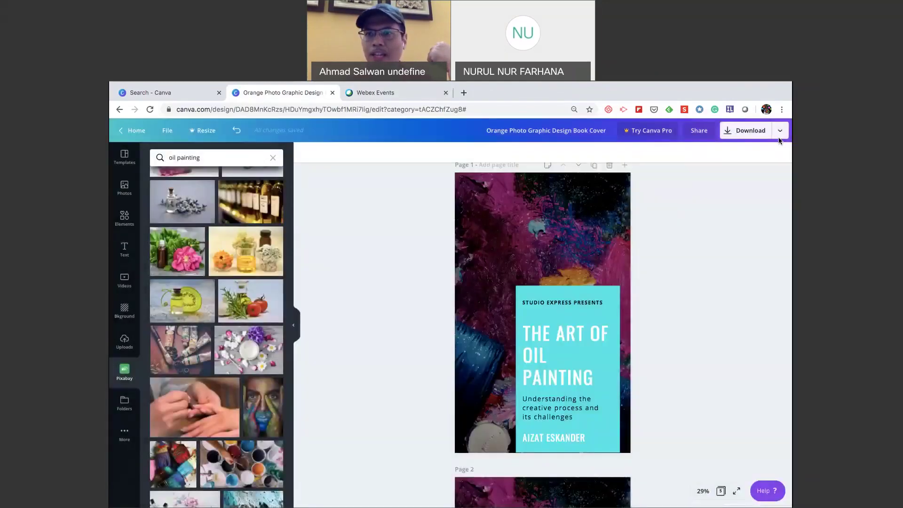
left_click(755, 132)
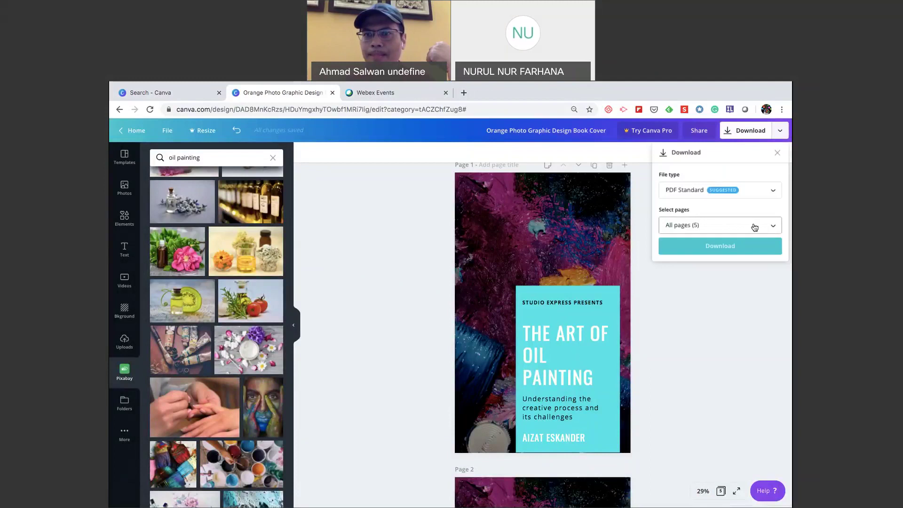
left_click(772, 194)
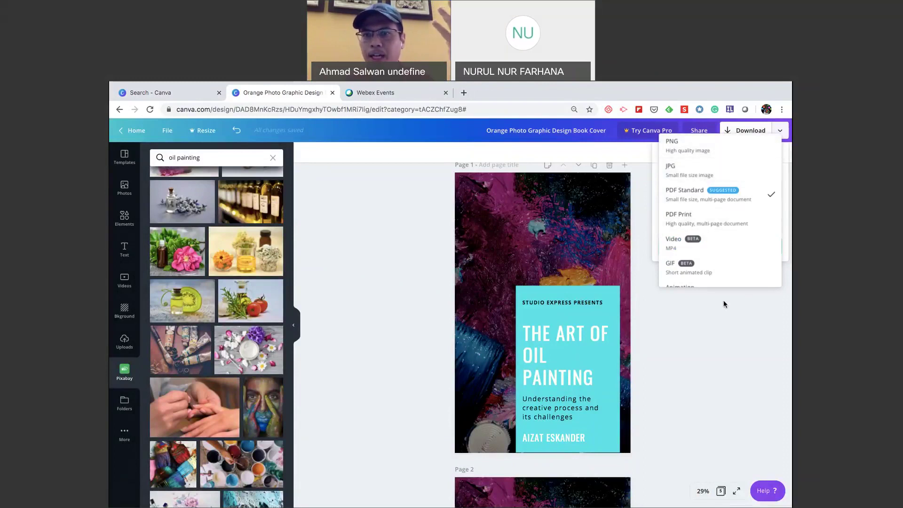
scroll(733, 268, "down", 1)
scroll(737, 272, "up", 1)
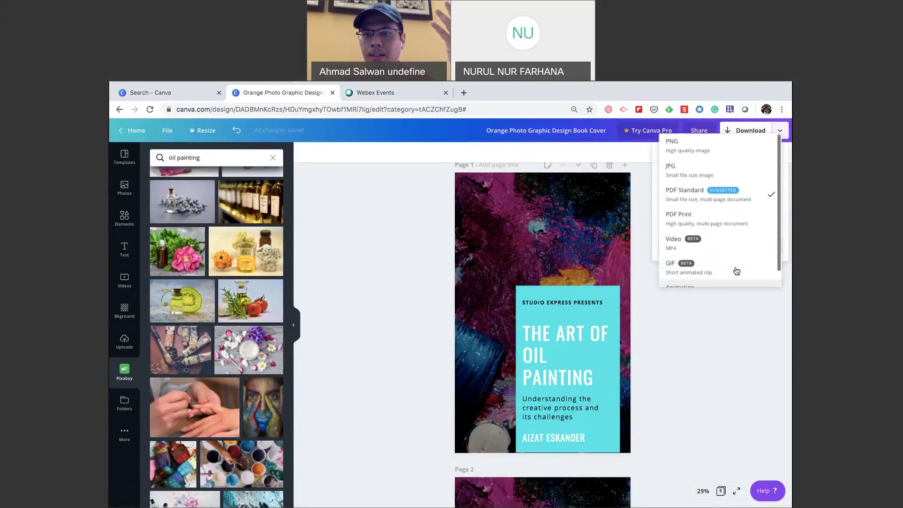
scroll(713, 258, "down", 1)
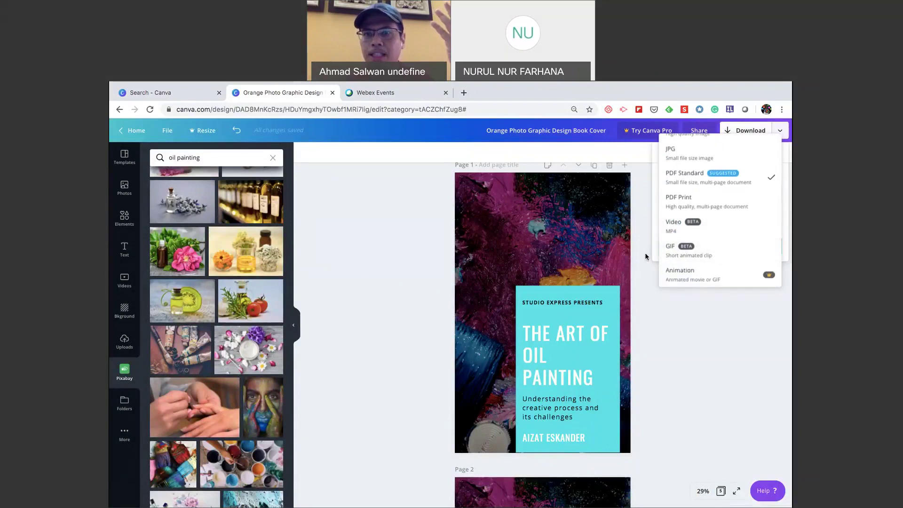
scroll(712, 223, "up", 1)
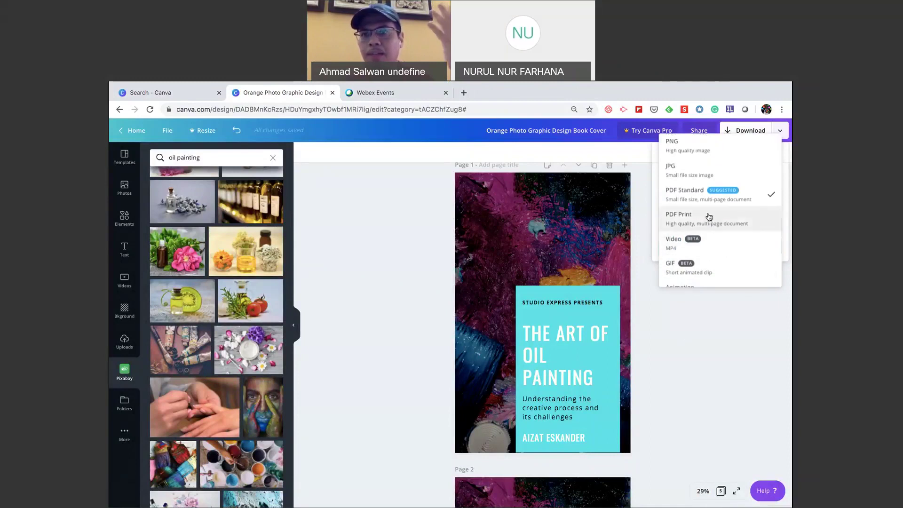
left_click(726, 344)
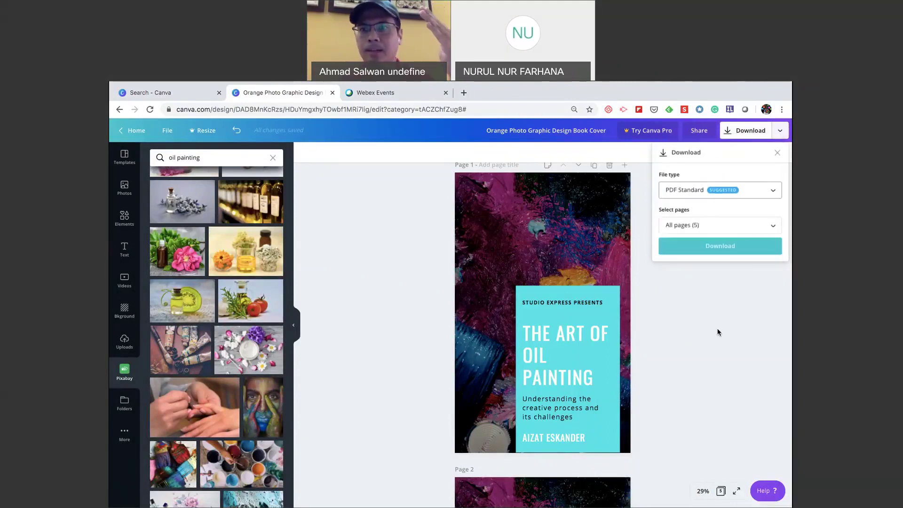
Open the Download chevron's publish list, choose Show more, and scroll down to Microsoft PowerPoint.
left_click(779, 131)
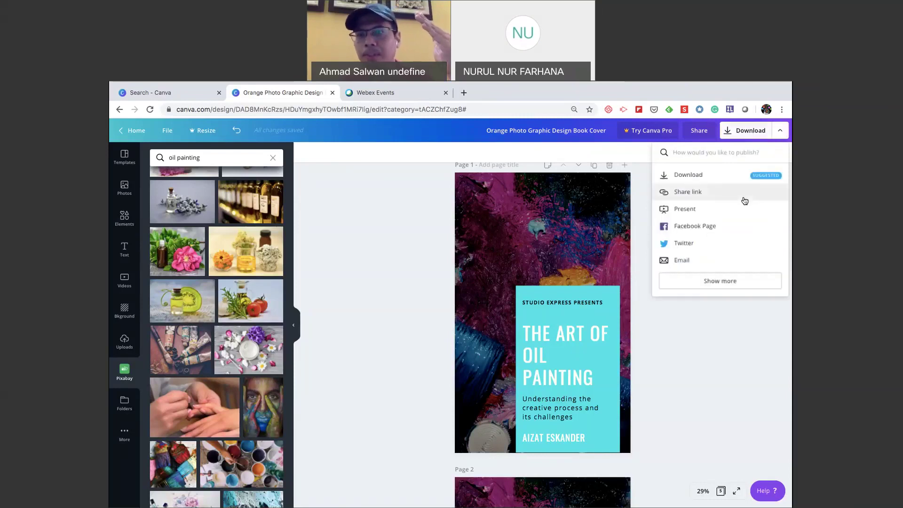
left_click(748, 140)
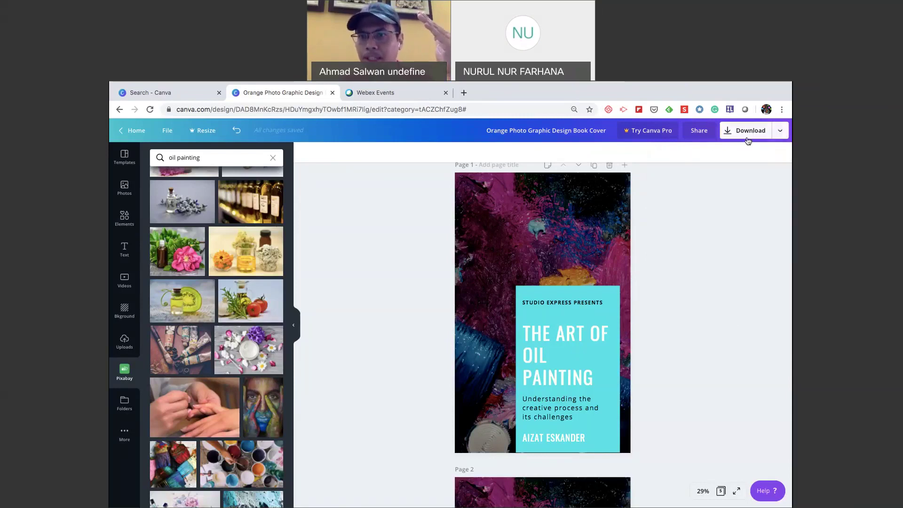
left_click(748, 140)
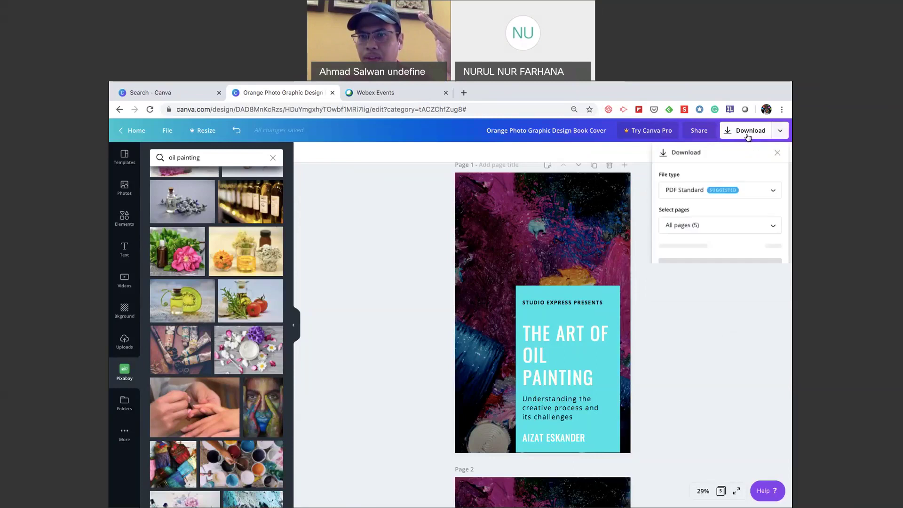
left_click(741, 292)
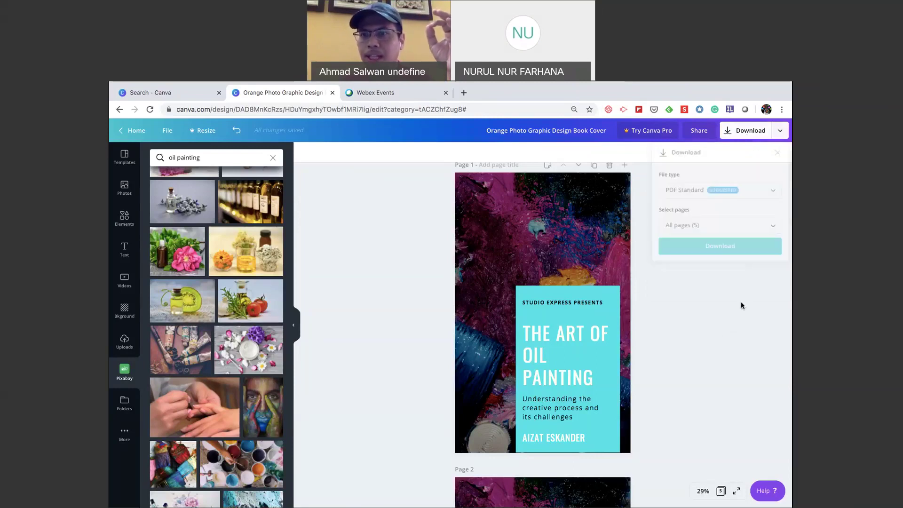
left_click(781, 133)
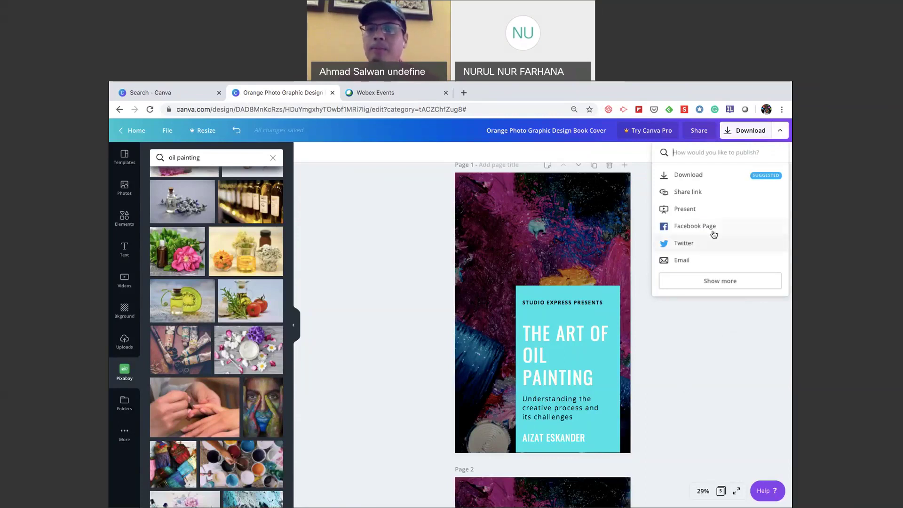
left_click(720, 281)
scroll(727, 316, "down", 3)
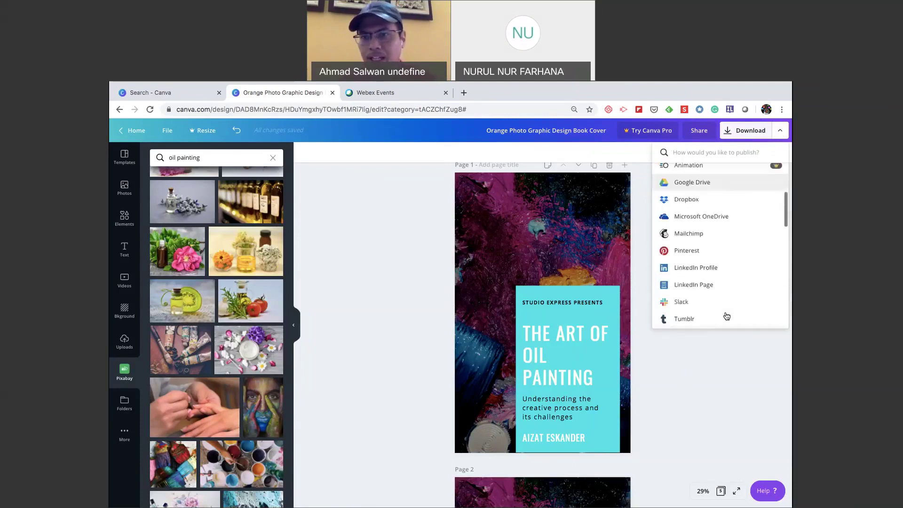
scroll(727, 316, "down", 1)
scroll(726, 316, "down", 6)
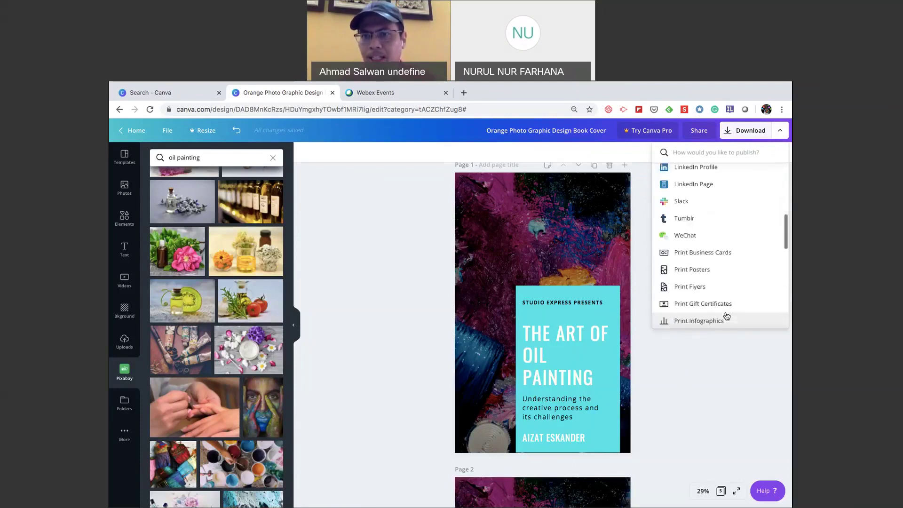
scroll(727, 316, "down", 5)
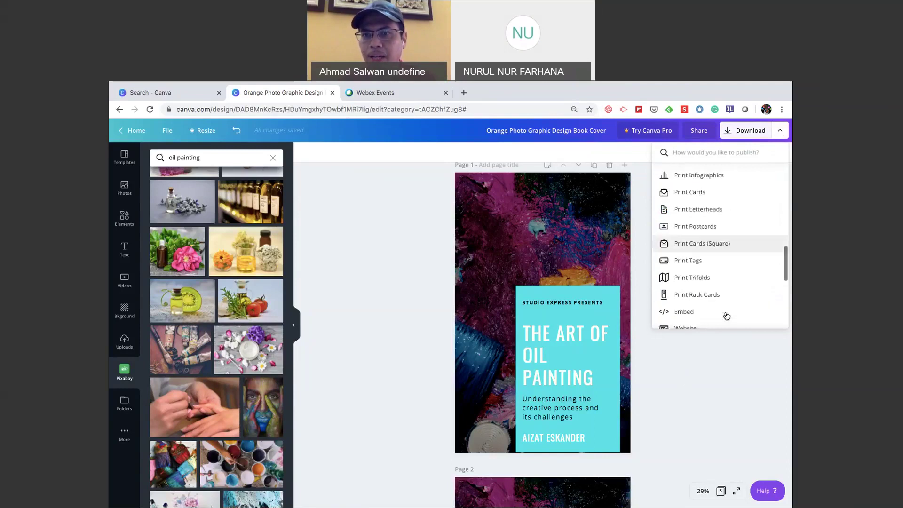
scroll(727, 316, "down", 3)
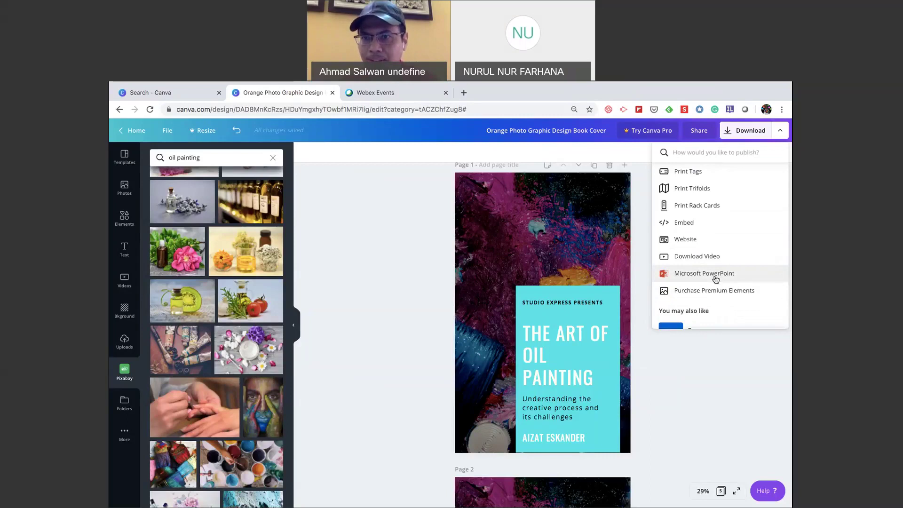
Export as Microsoft PowerPoint with only Page 2 selected and start the download.
left_click(715, 274)
left_click(727, 243)
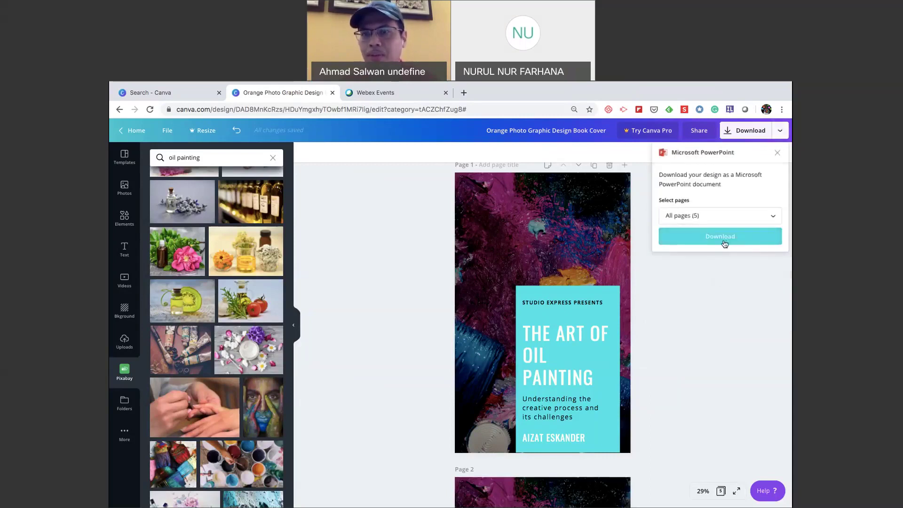
left_click(774, 219)
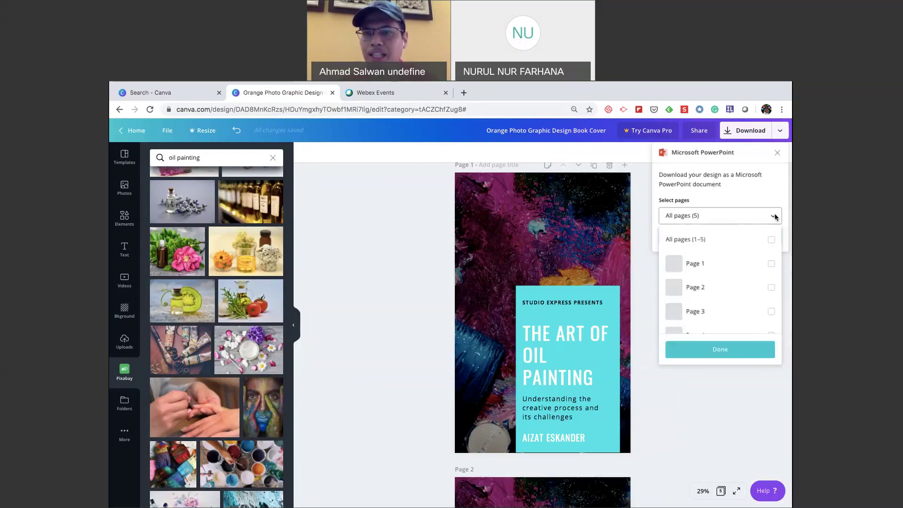
scroll(710, 309, "down", 2)
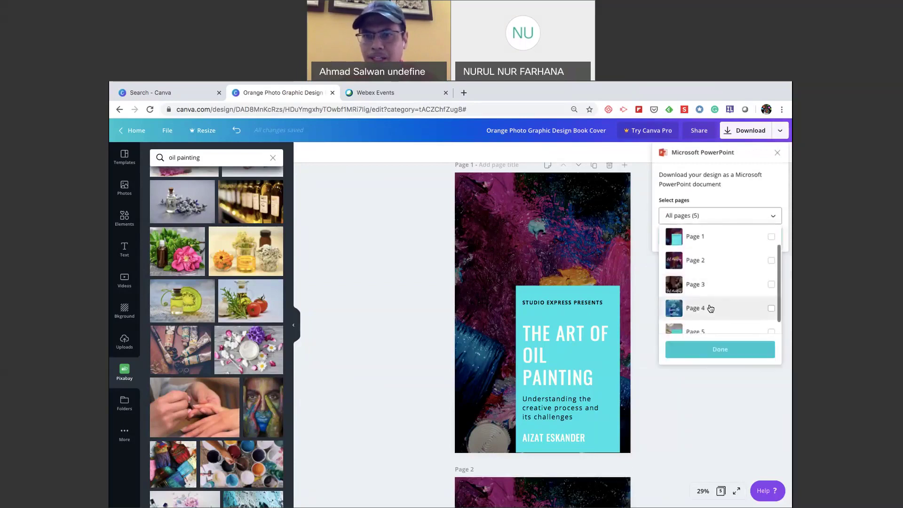
left_click(725, 264)
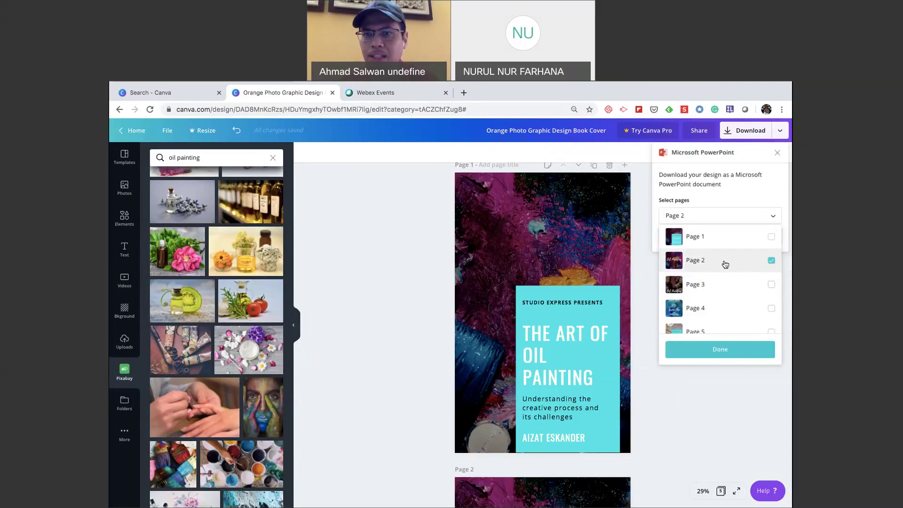
left_click(728, 349)
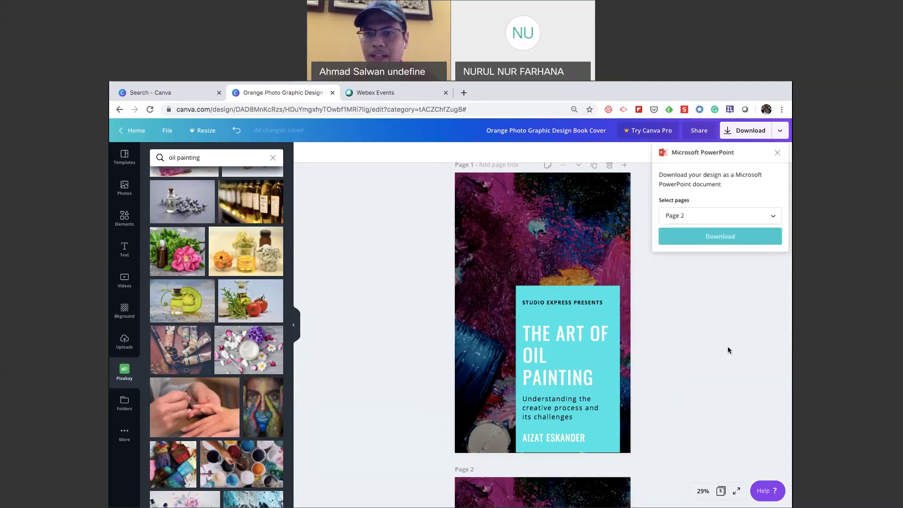
left_click(720, 236)
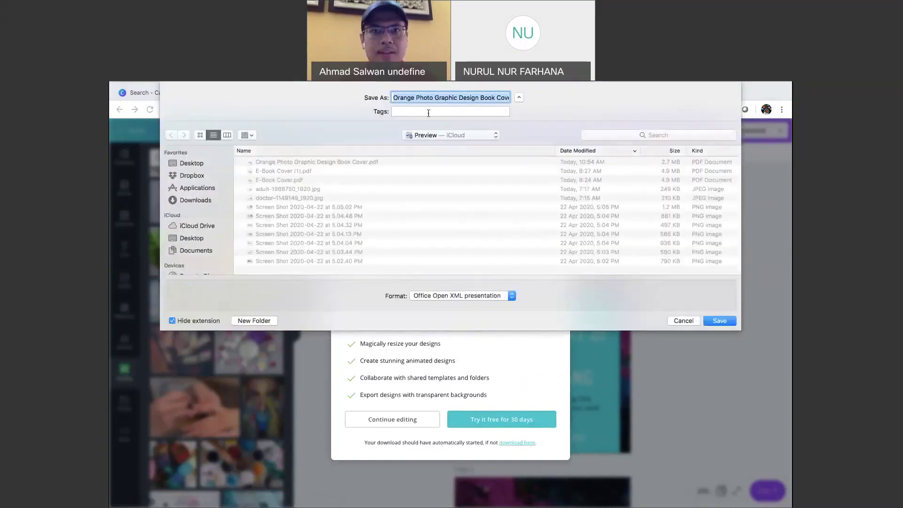
Prefix the file name with 'PPT' and save it into the CANVA DEMO folder.
left_click(394, 98)
type("PPT")
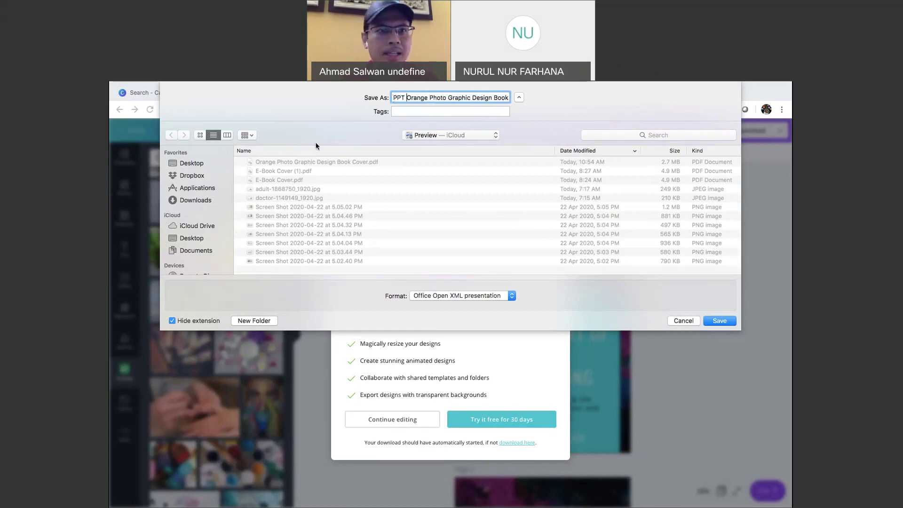
left_click(202, 239)
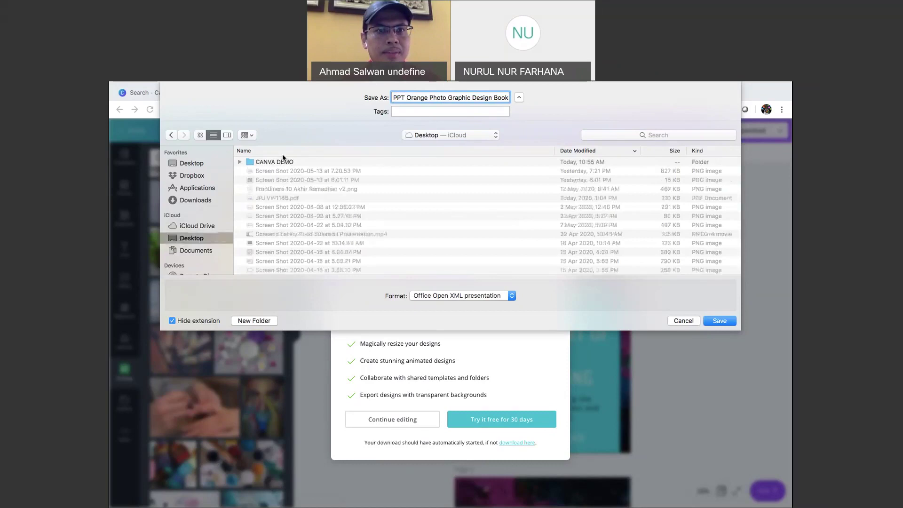
double_click(283, 161)
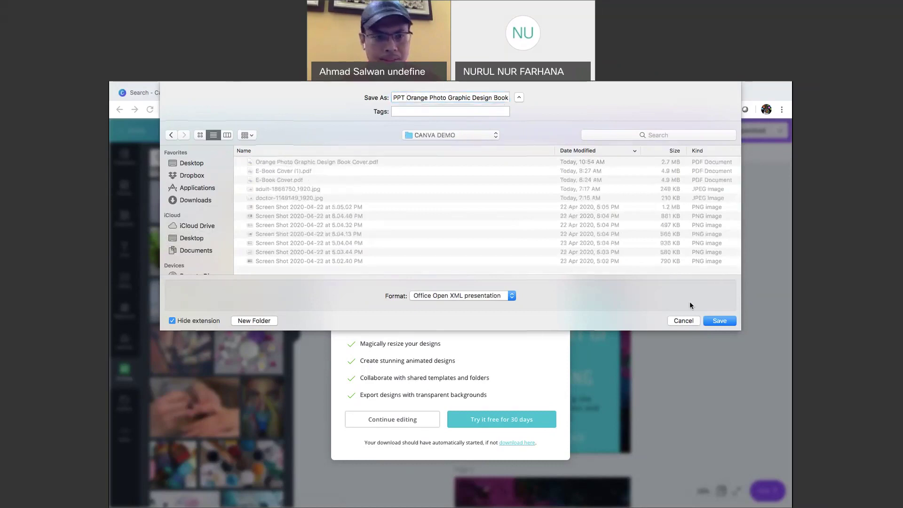
key("Return")
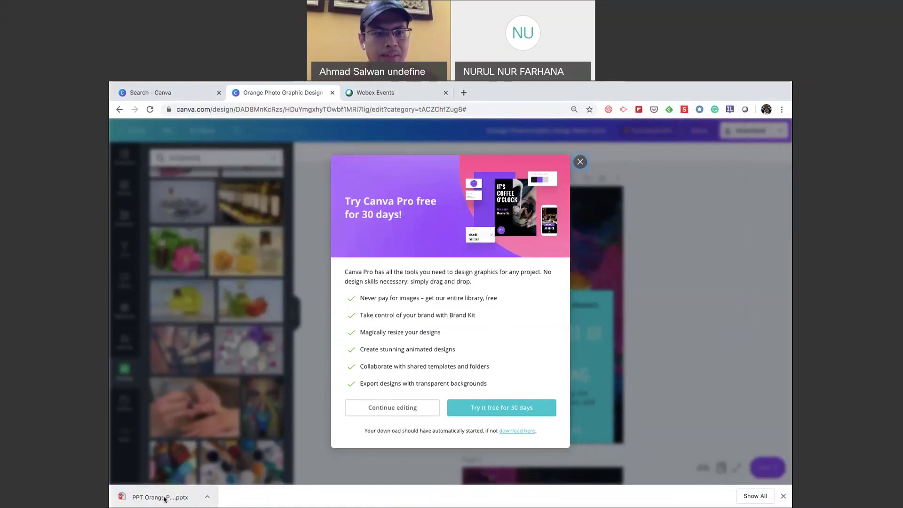
Open the downloaded .pptx file in PowerPoint.
left_click(164, 497)
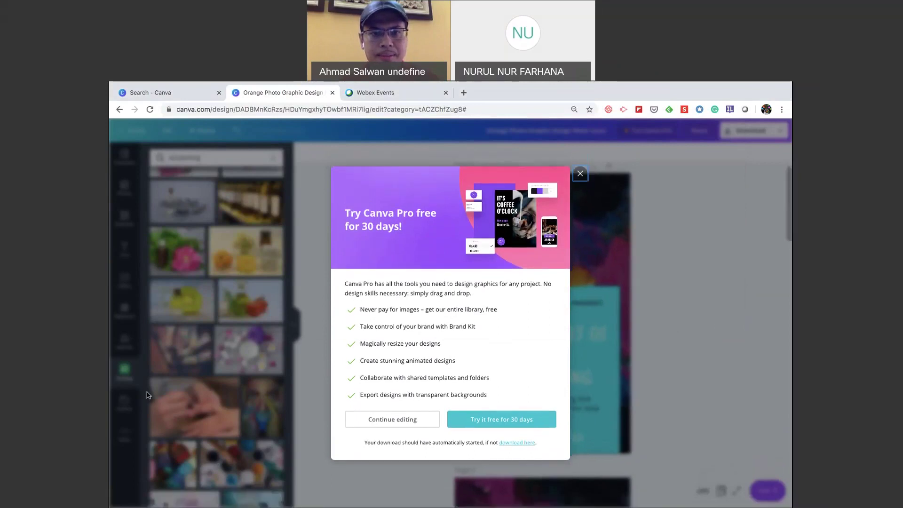
mouse_move(638, 502)
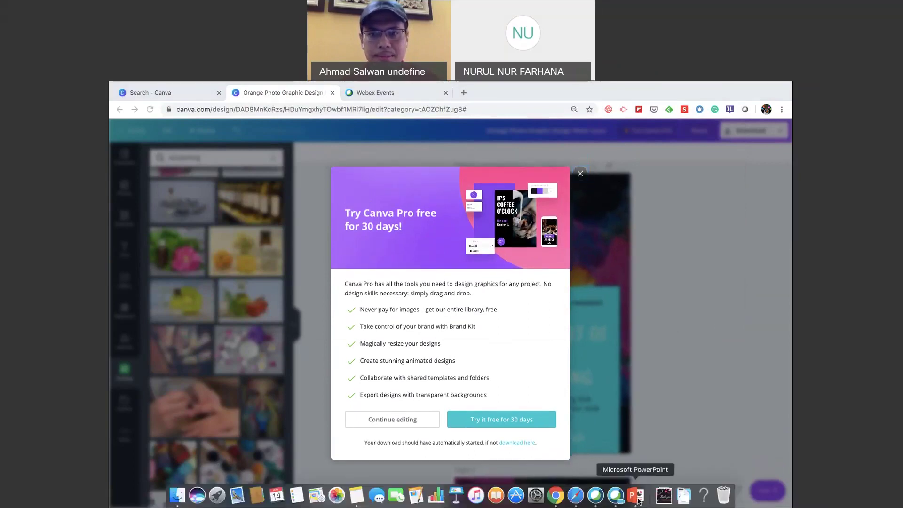
left_click(638, 501)
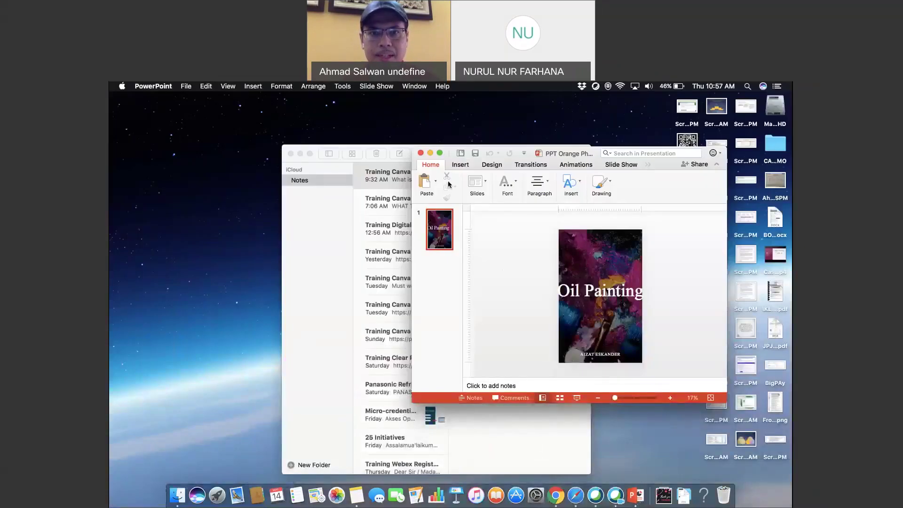
Maximise the presentation window and inspect the Oil Painting title box.
left_click(440, 153)
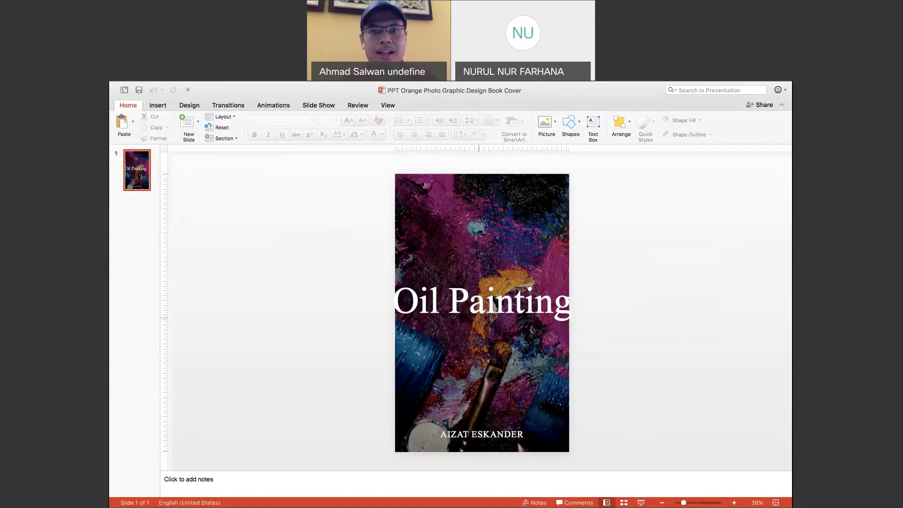
left_click(515, 301)
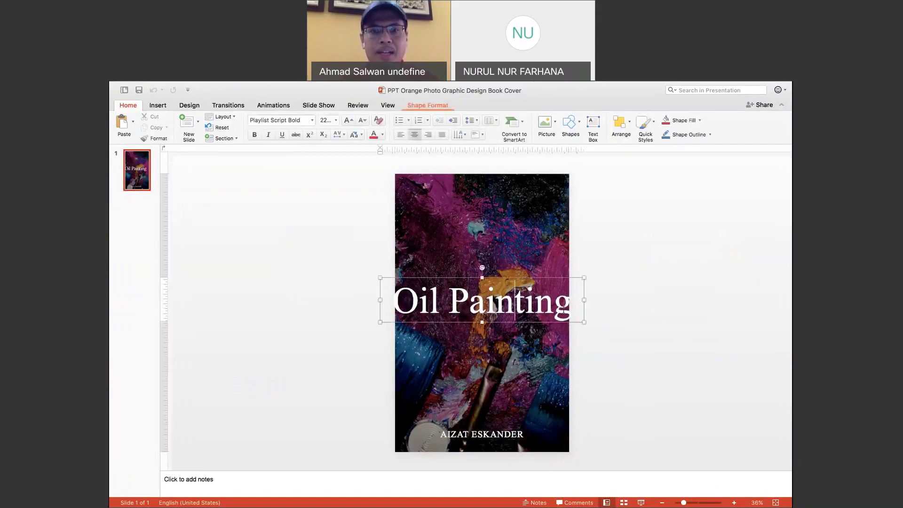
left_click(592, 328)
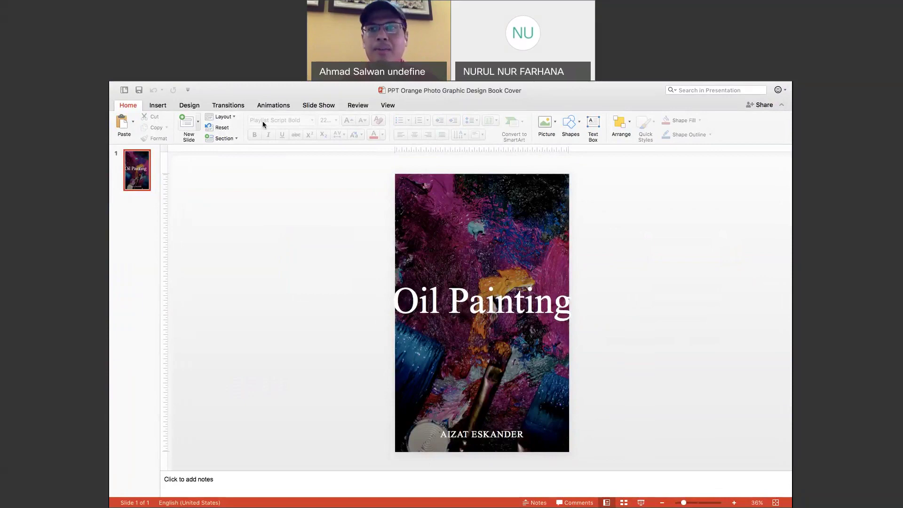
Close the Oil Painting document and return to the Chrome space showing Canva.
mouse_move(697, 84)
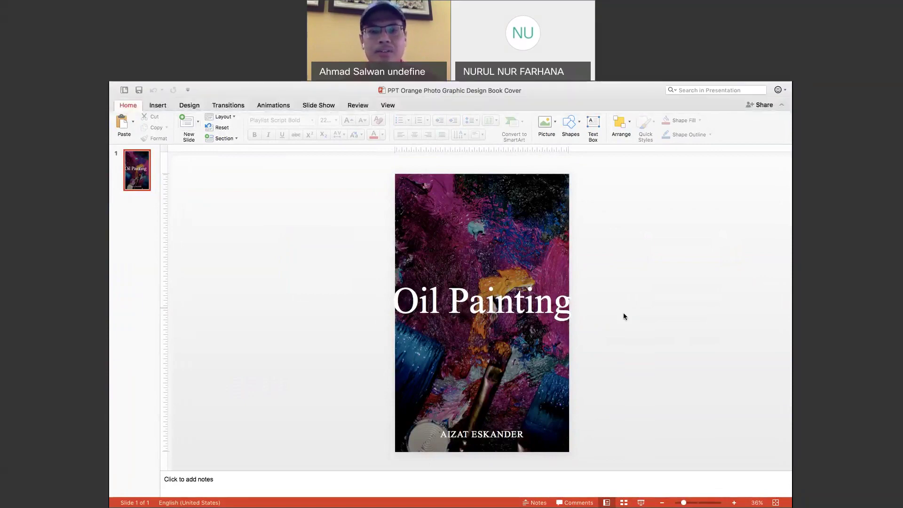
mouse_move(148, 82)
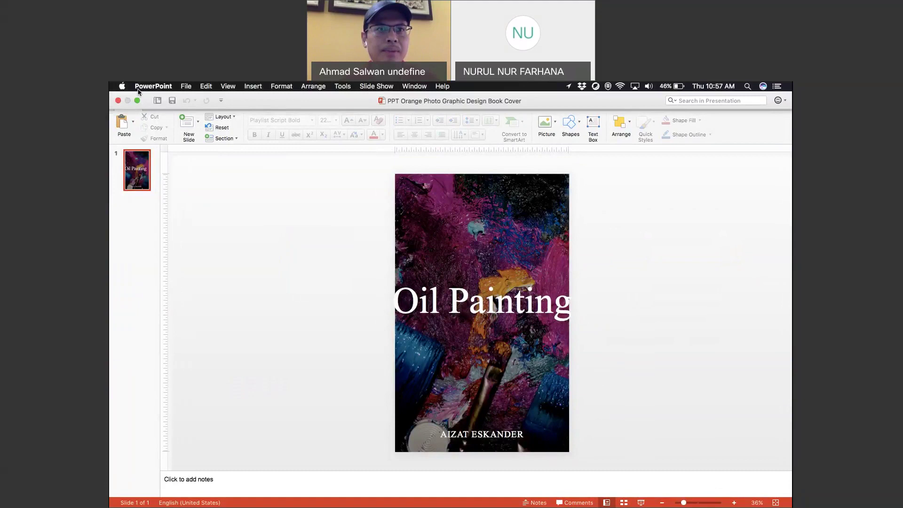
left_click(118, 102)
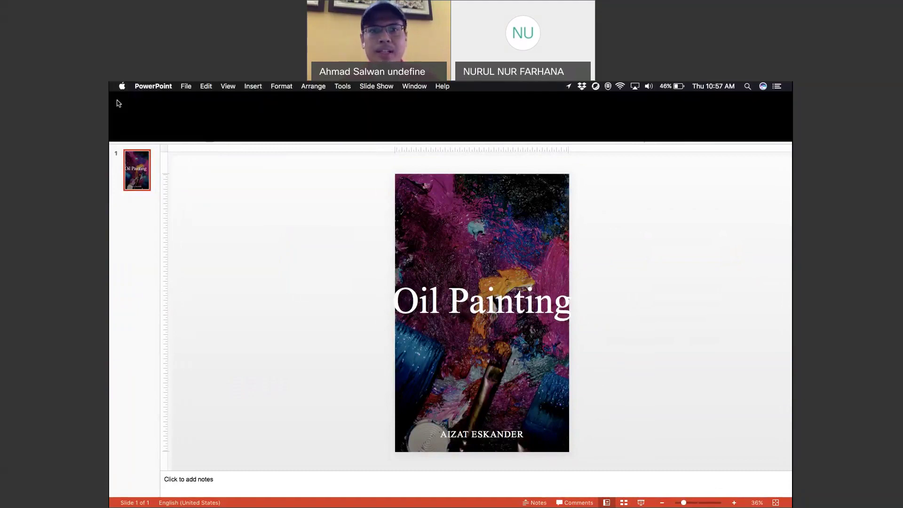
key("super+Tab")
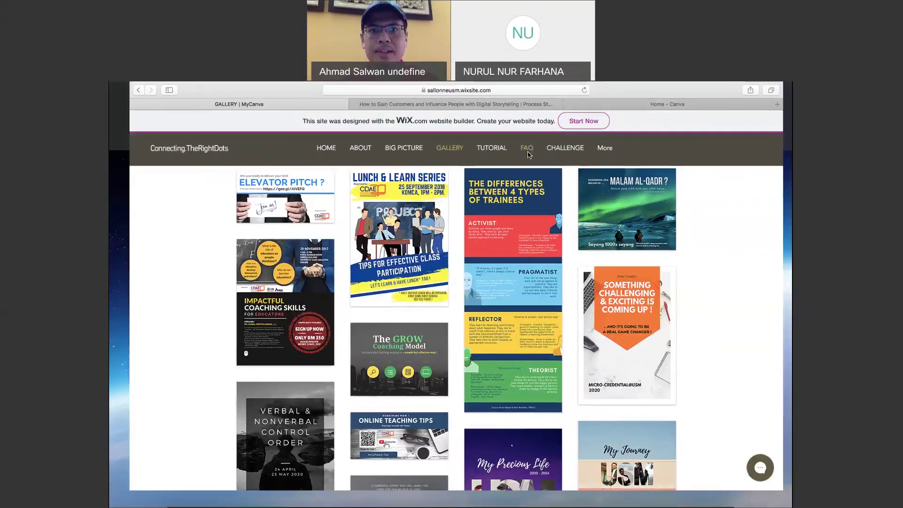
key("ctrl+Up")
left_click(520, 109)
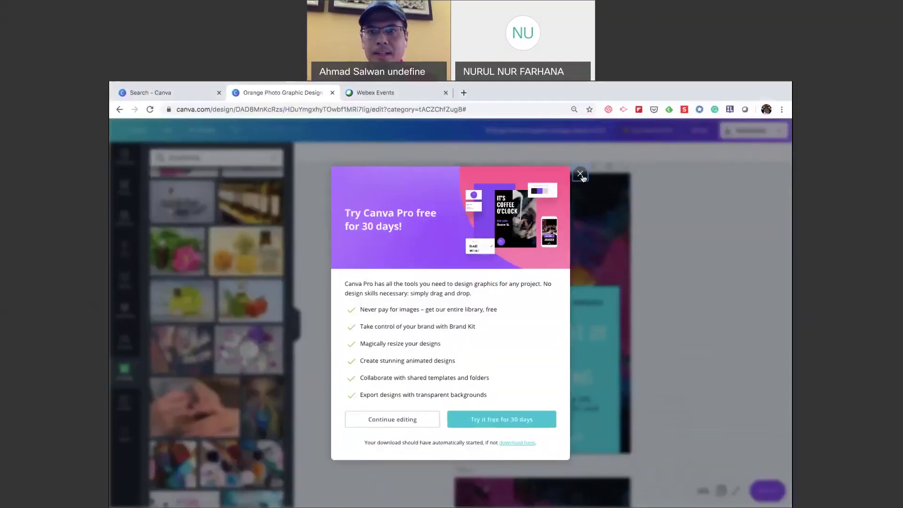
Dismiss the Pro trial offer, browse the publish menu, and open the Present settings.
left_click(580, 174)
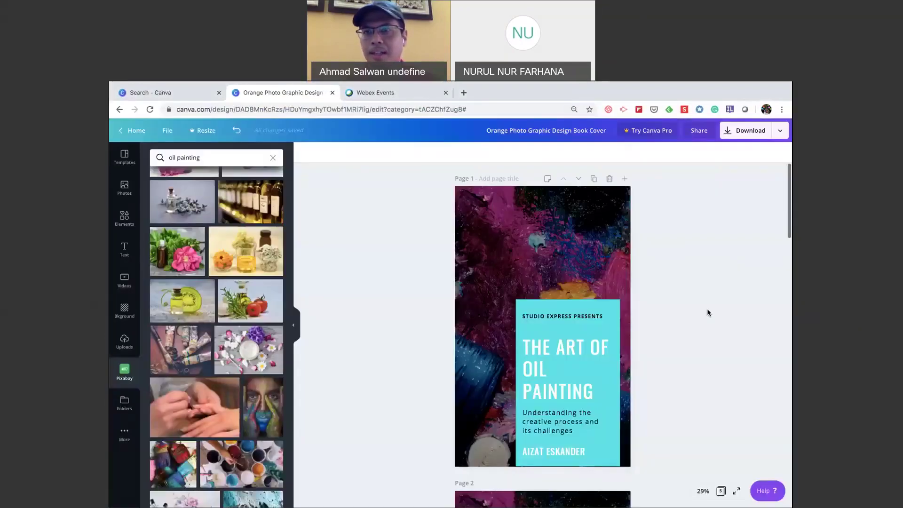
left_click(780, 131)
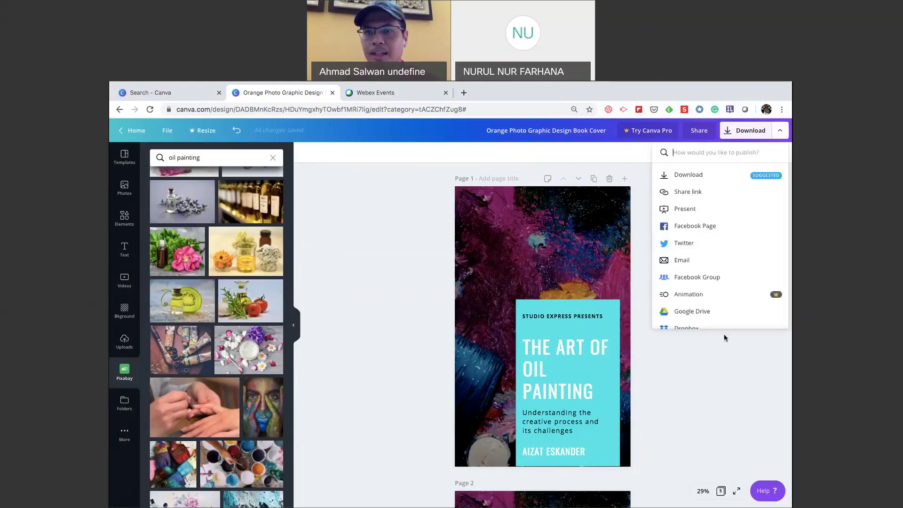
scroll(726, 315, "down", 3)
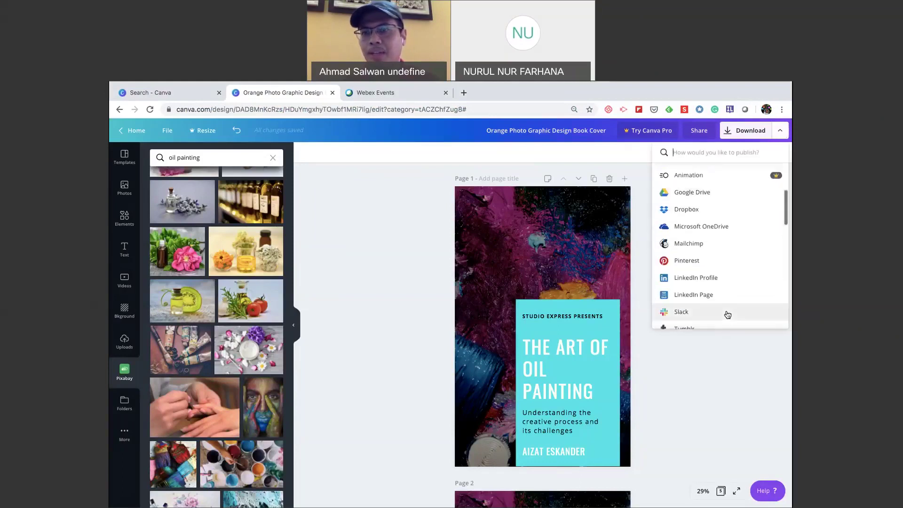
scroll(726, 314, "down", 2)
scroll(728, 315, "down", 1)
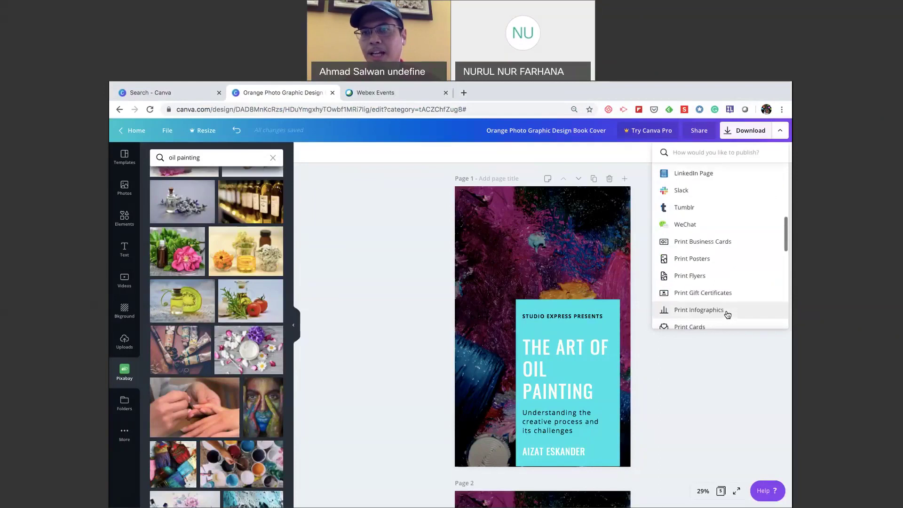
scroll(728, 314, "down", 1)
scroll(727, 314, "down", 1)
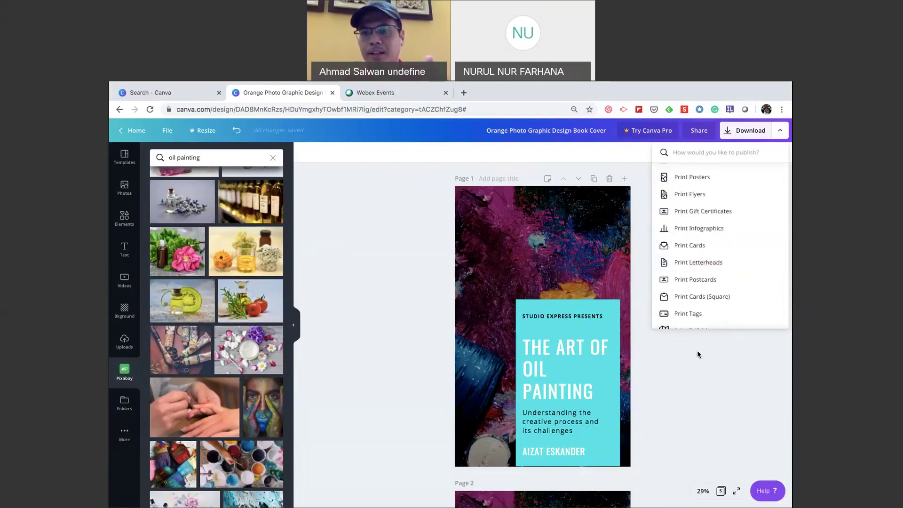
scroll(613, 400, "down", 1)
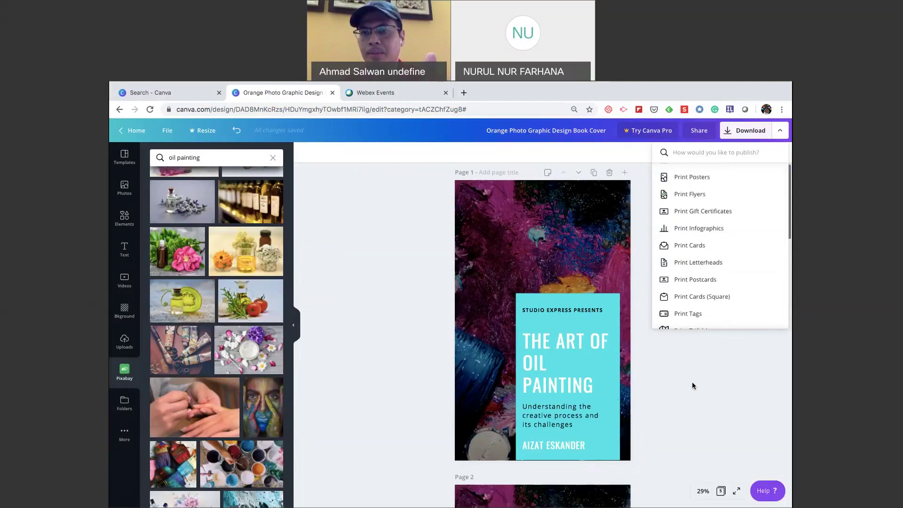
scroll(718, 296, "down", 2)
scroll(719, 296, "down", 3)
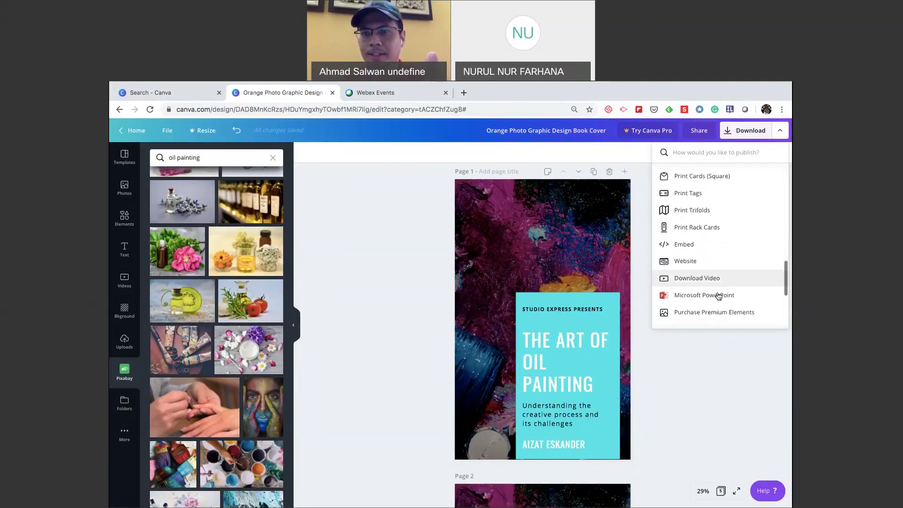
scroll(718, 296, "down", 1)
scroll(719, 296, "up", 4)
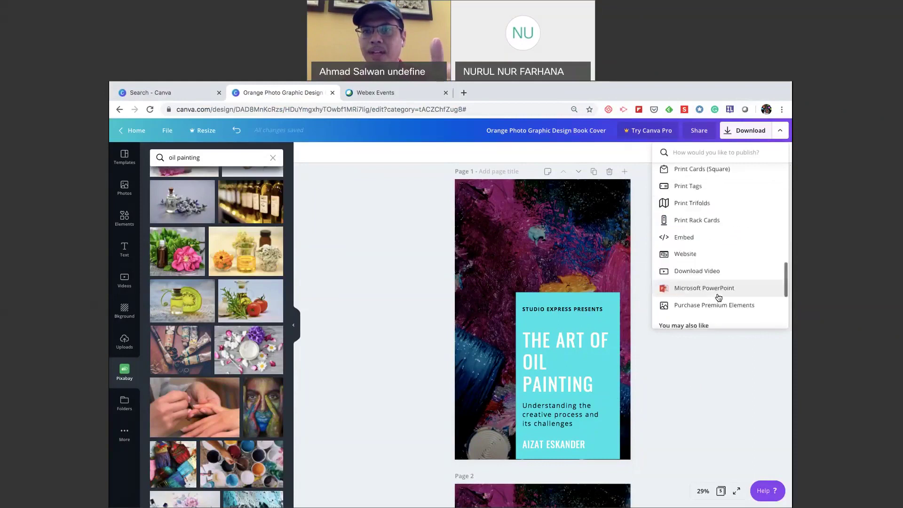
scroll(719, 298, "up", 3)
scroll(719, 297, "up", 3)
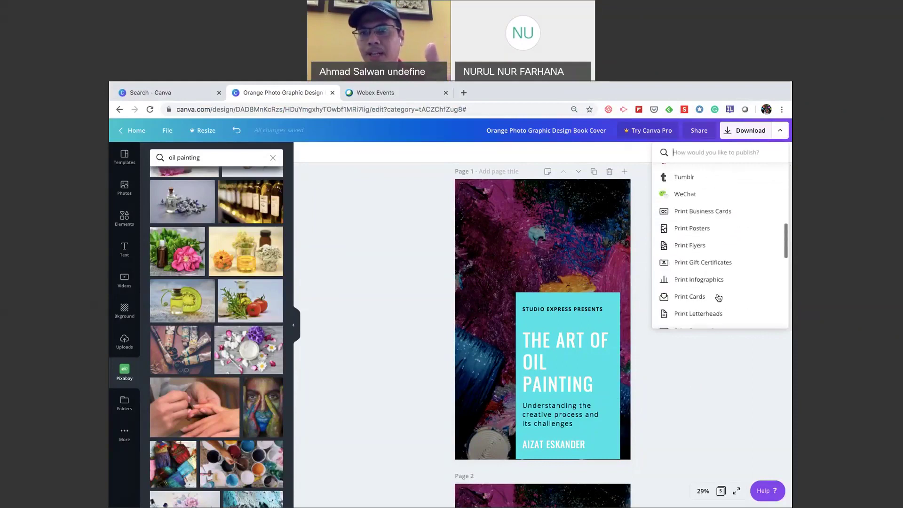
scroll(719, 297, "up", 5)
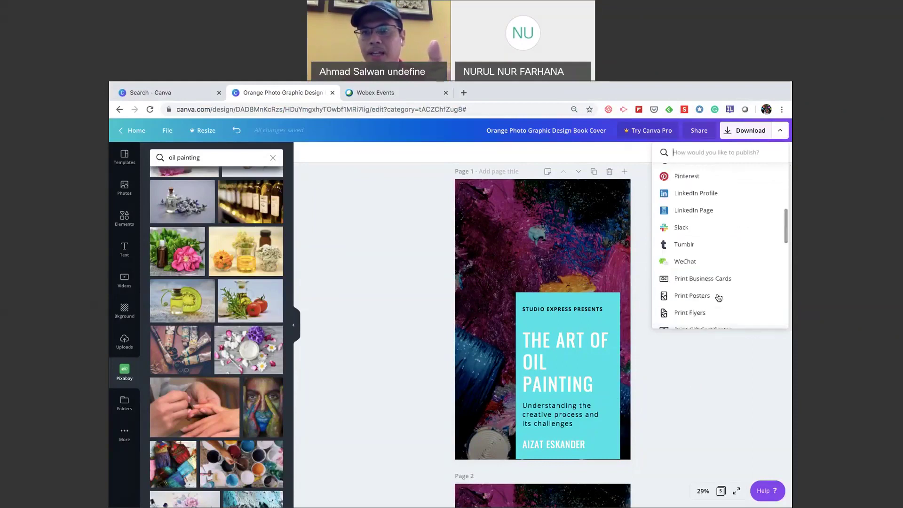
scroll(718, 297, "up", 5)
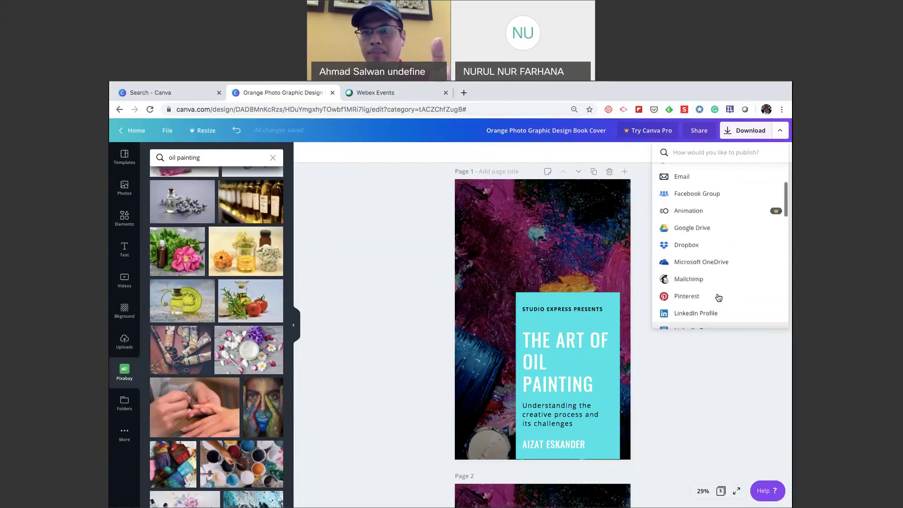
scroll(719, 298, "up", 1)
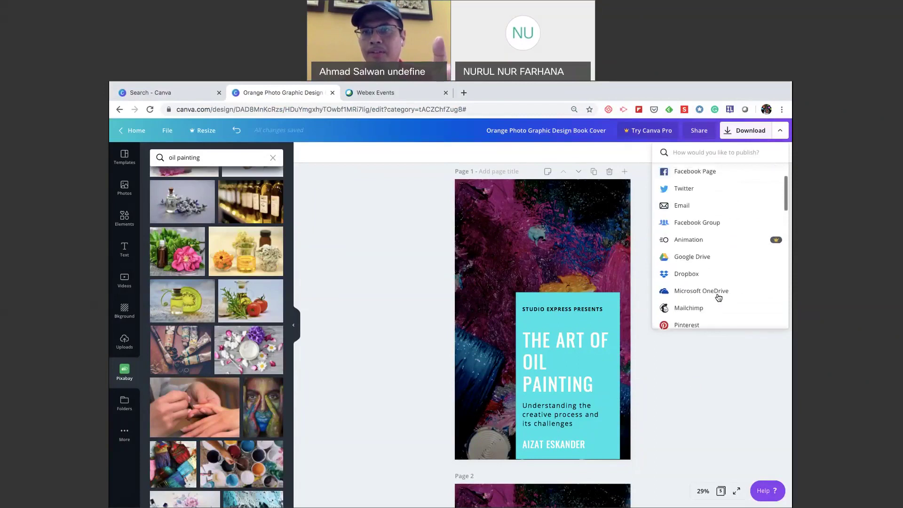
scroll(712, 267, "up", 3)
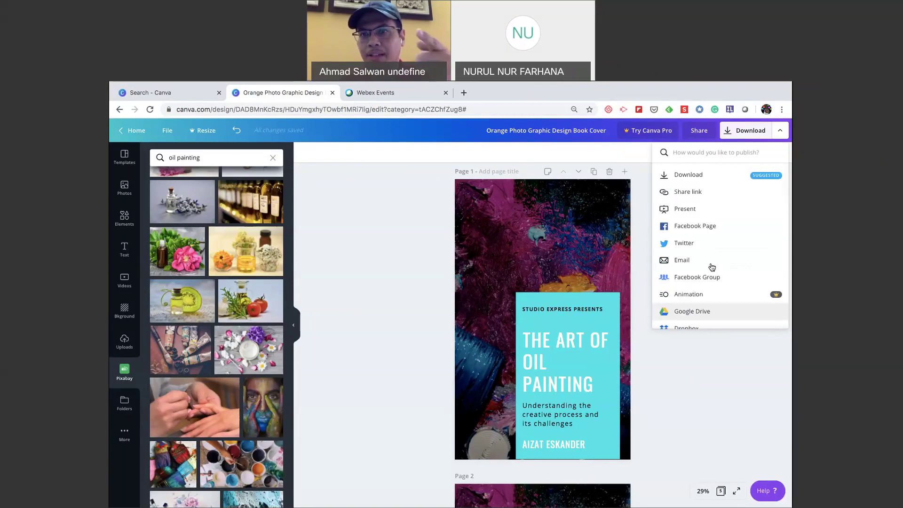
left_click(685, 210)
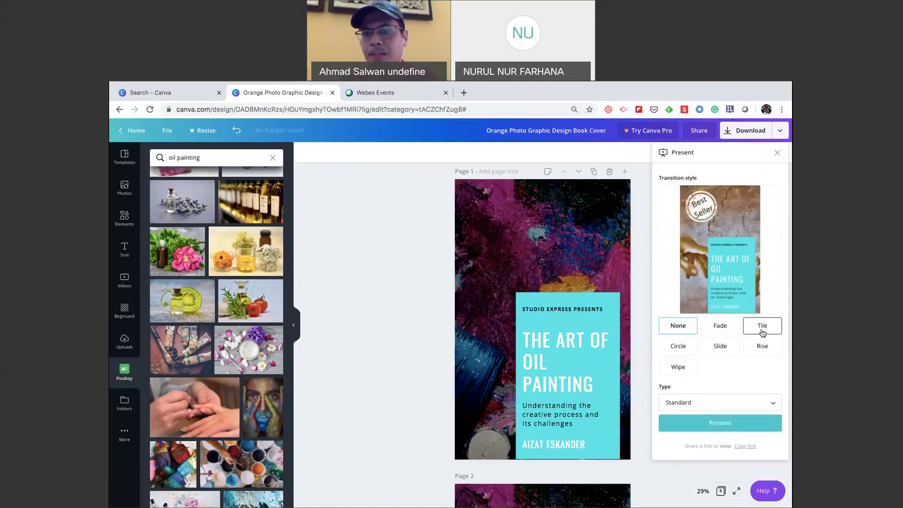
Compare the Slide and Tile transitions, settle on Slide, and start presenting.
left_click(726, 349)
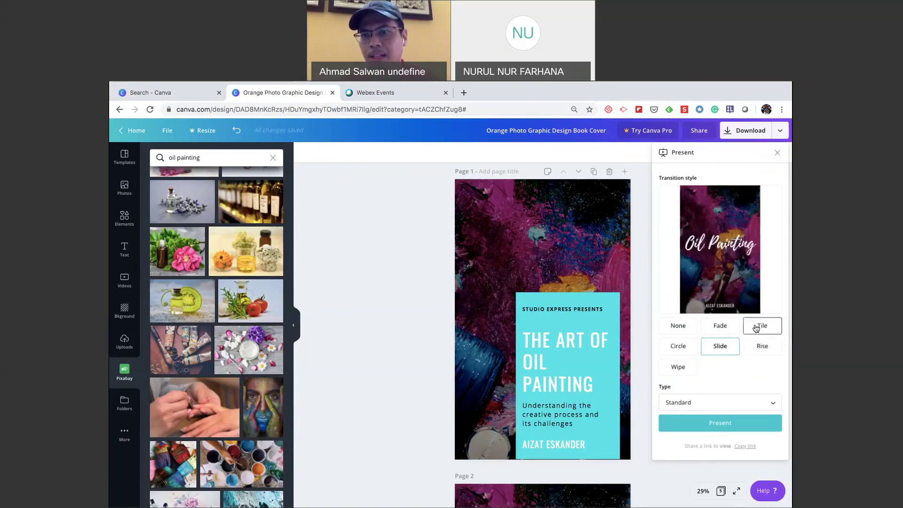
left_click(756, 328)
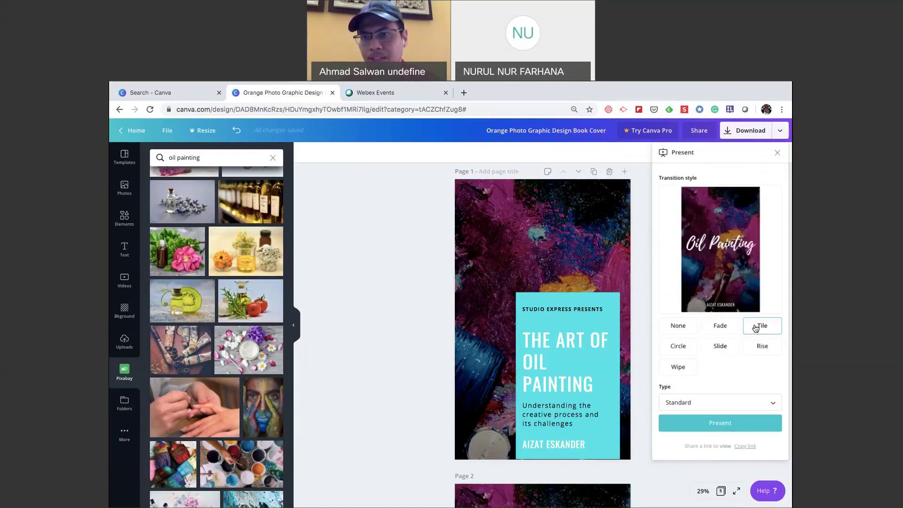
left_click(721, 352)
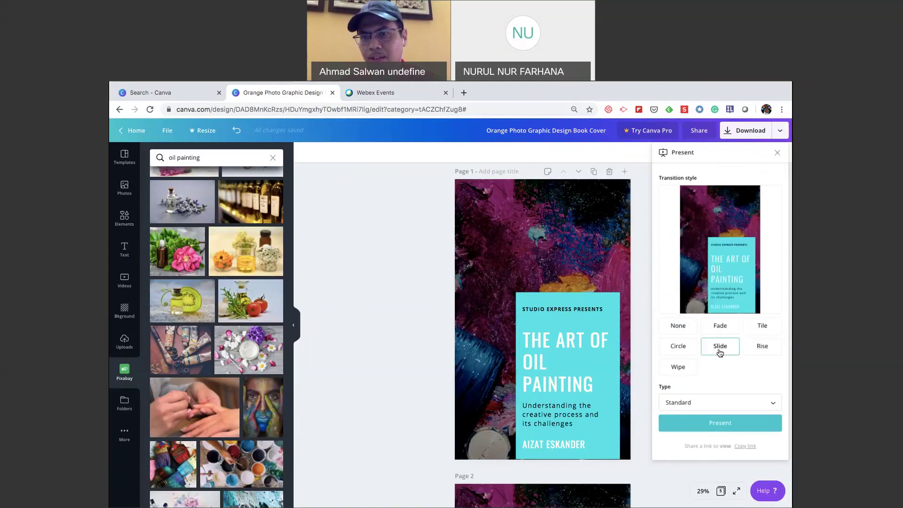
left_click(729, 426)
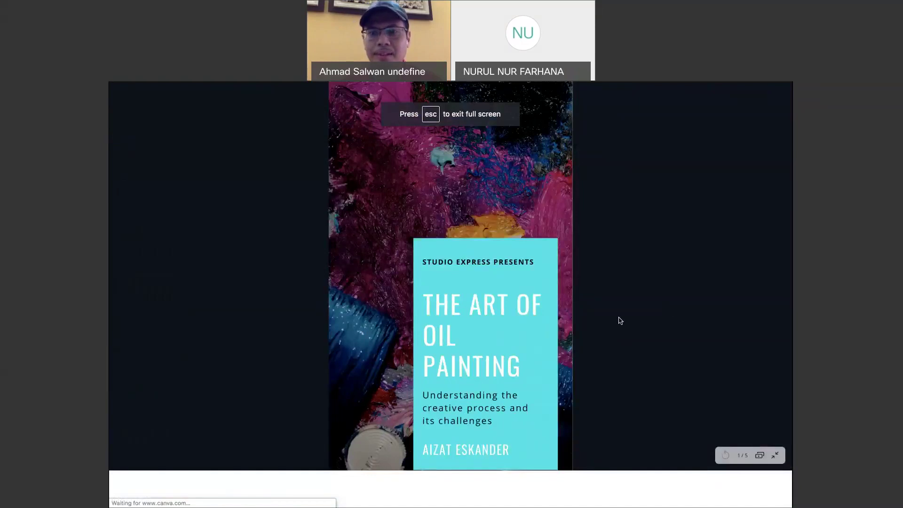
Advance the slideshow through pages 2 to 5, then exit with Esc twice.
left_click(619, 320)
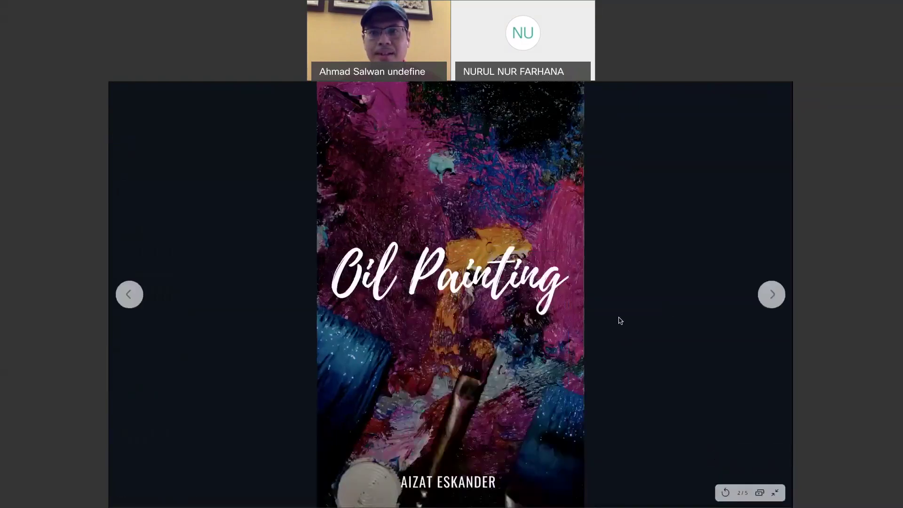
left_click(771, 295)
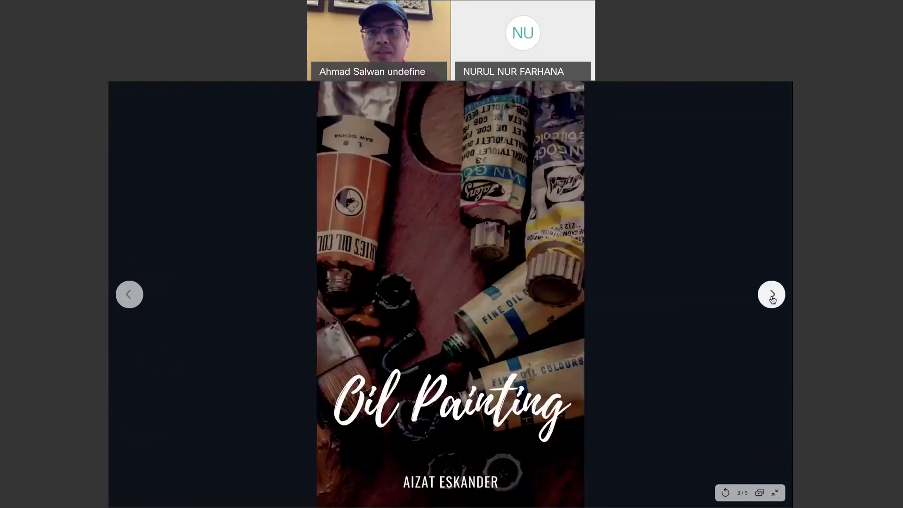
left_click(772, 295)
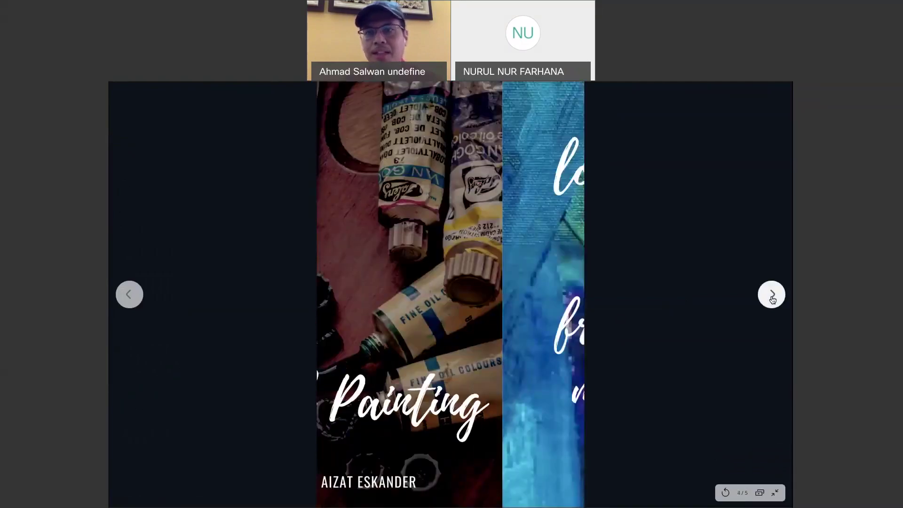
left_click(772, 295)
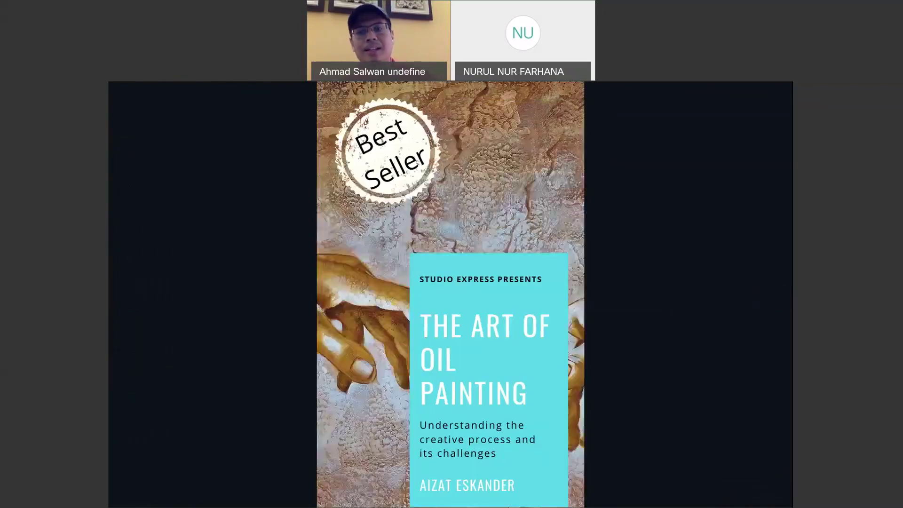
key("Escape")
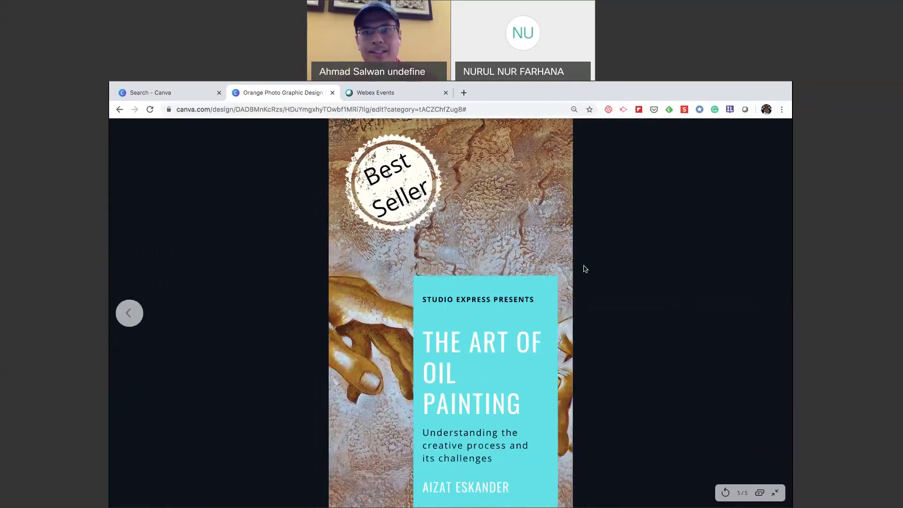
key("Escape")
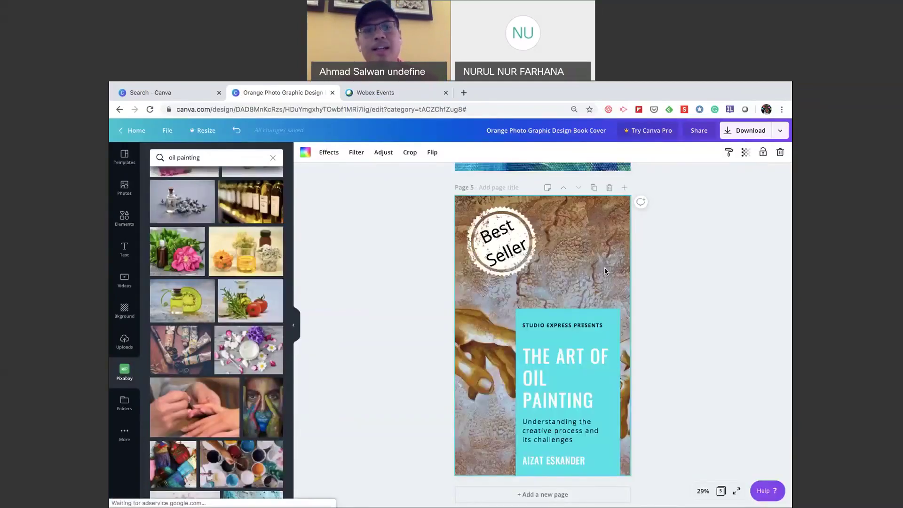
scroll(738, 295, "up", 4)
scroll(739, 297, "up", 5)
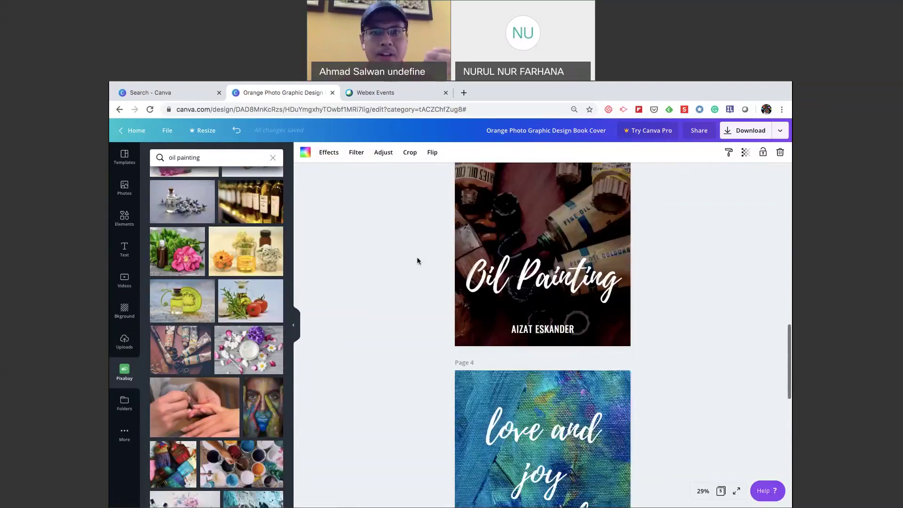
scroll(360, 253, "up", 3)
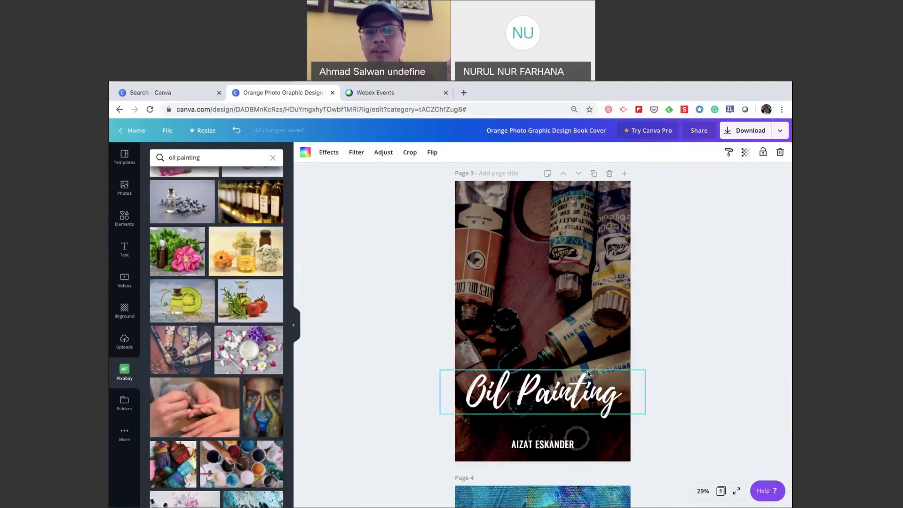
scroll(588, 374, "down", 3)
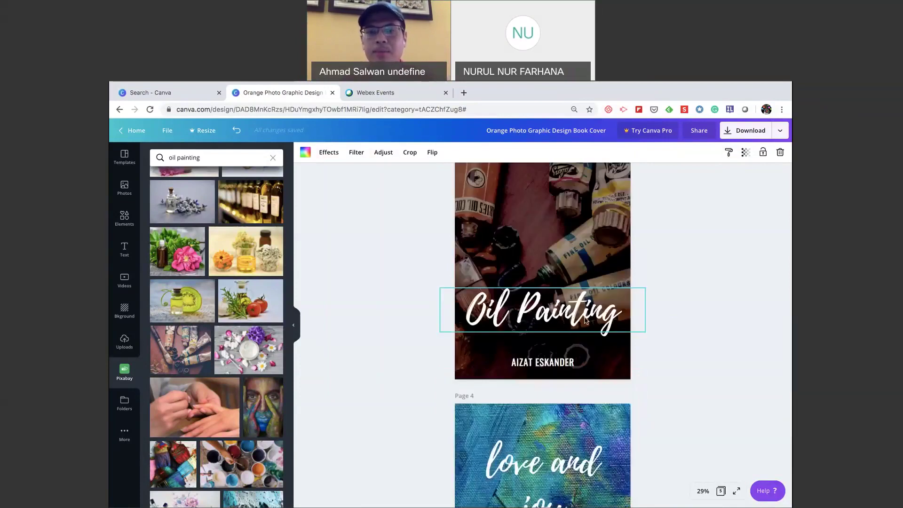
scroll(583, 315, "down", 2)
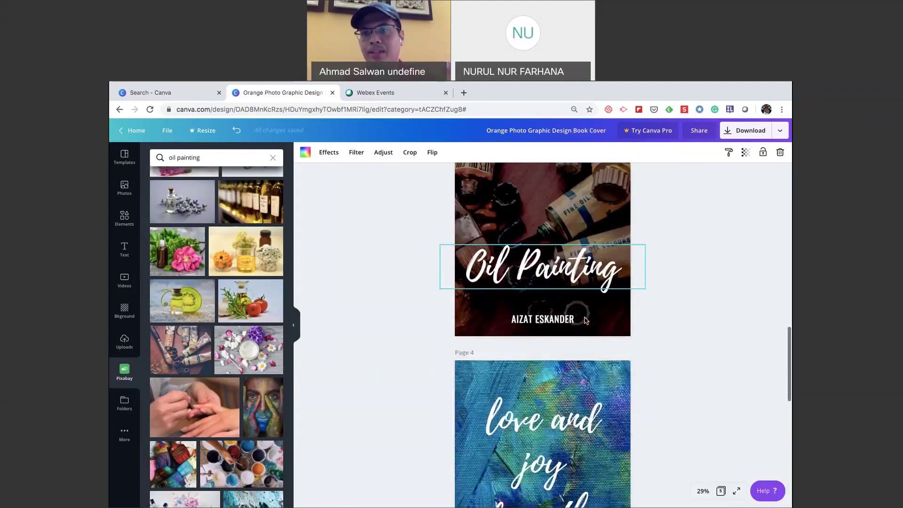
scroll(593, 348, "down", 1)
scroll(679, 291, "up", 2)
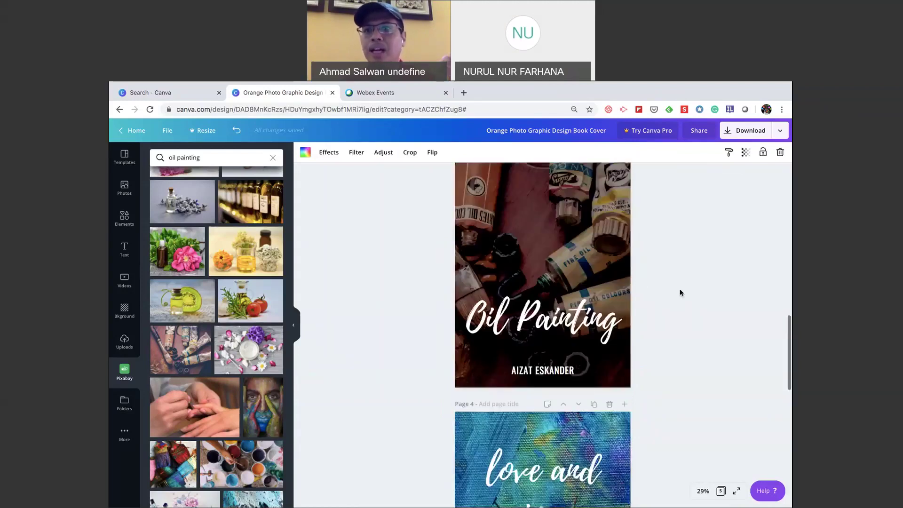
scroll(679, 291, "up", 1)
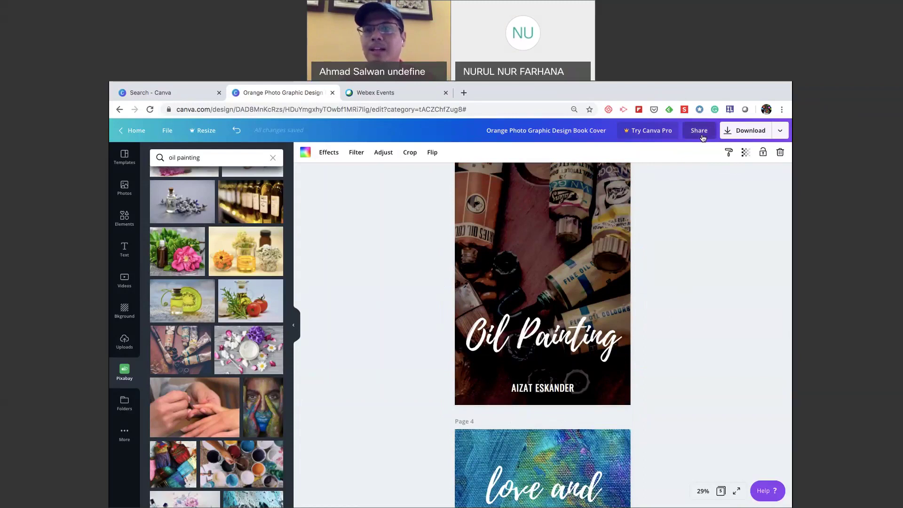
left_click(781, 130)
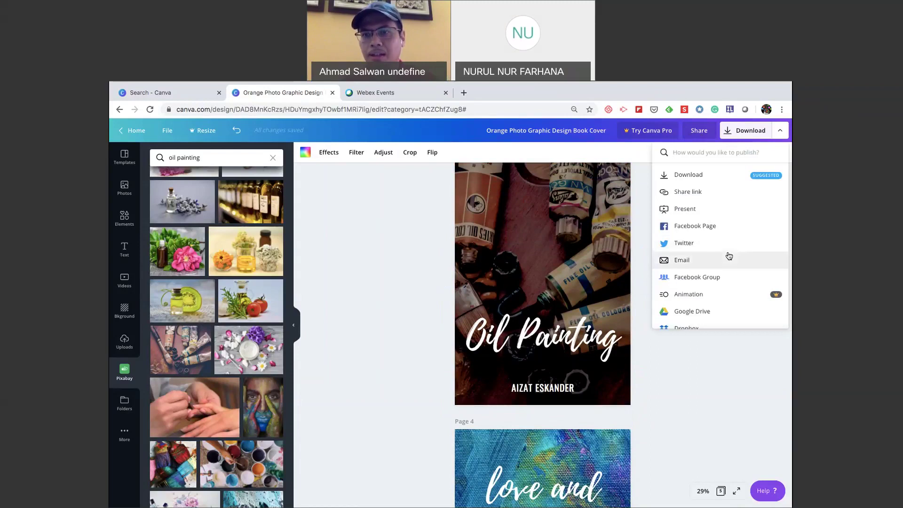
left_click(730, 371)
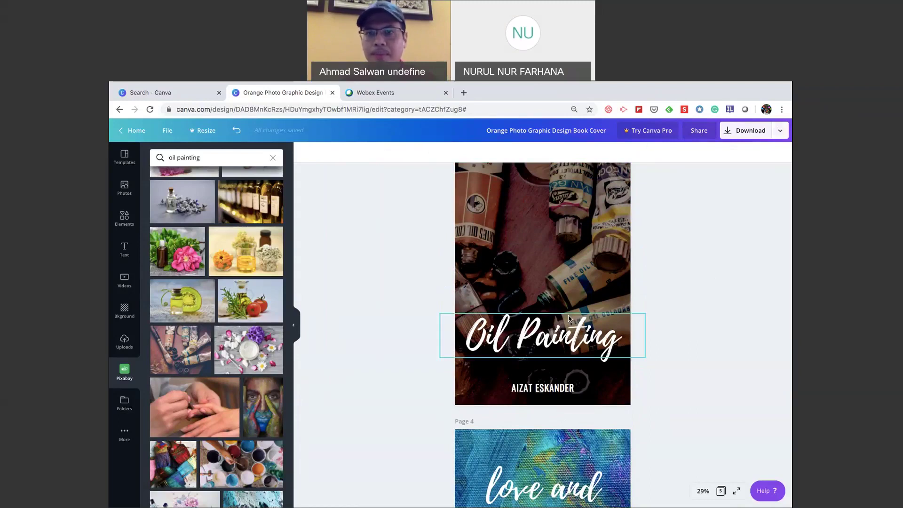
scroll(573, 323, "up", 1)
left_click(571, 362)
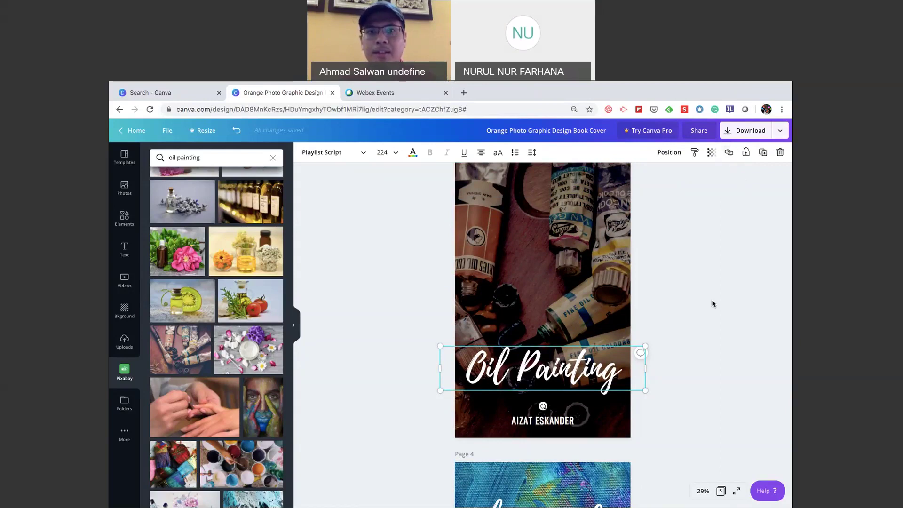
scroll(712, 303, "up", 1)
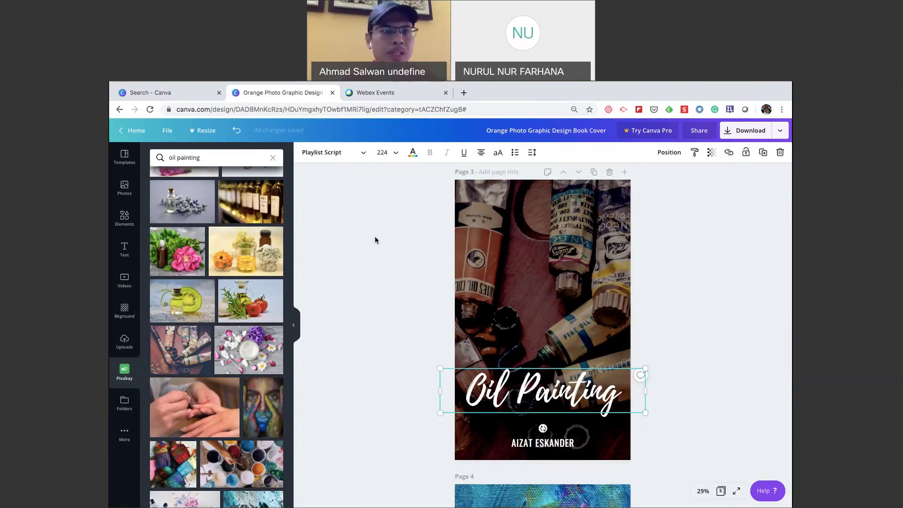
scroll(375, 240, "up", 4)
scroll(303, 201, "up", 4)
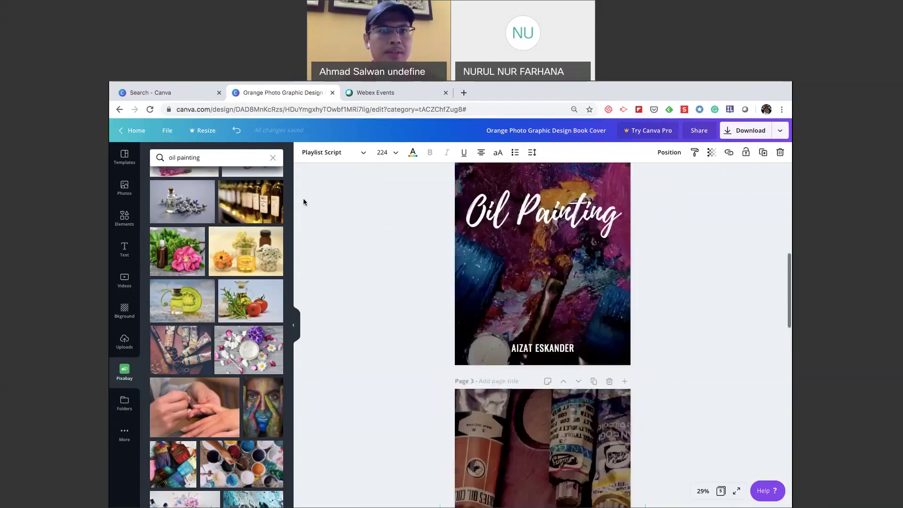
scroll(303, 202, "up", 4)
left_click(129, 131)
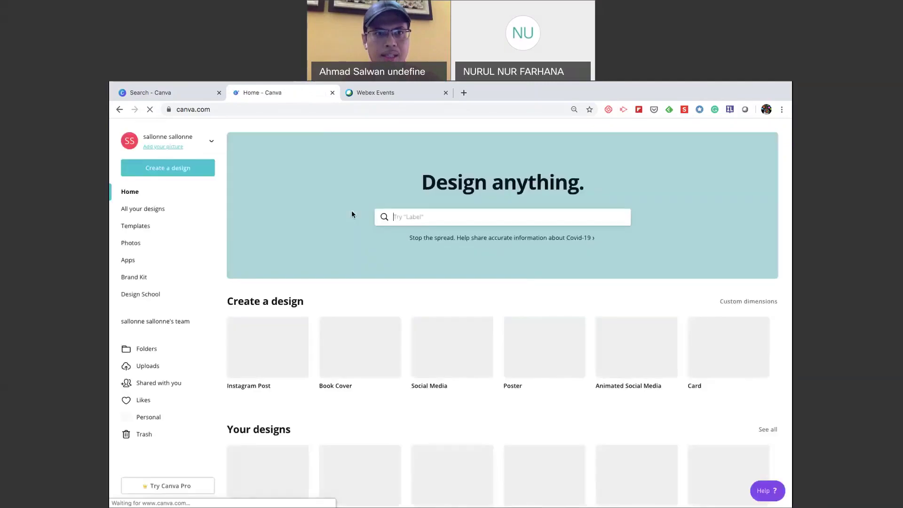
Start a new blank Social Media design from the Create a design menu.
left_click(185, 173)
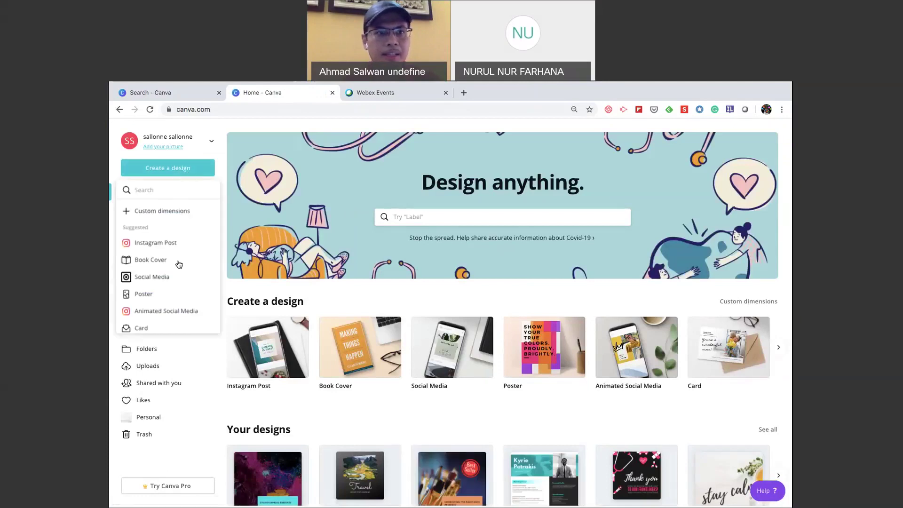
left_click(180, 280)
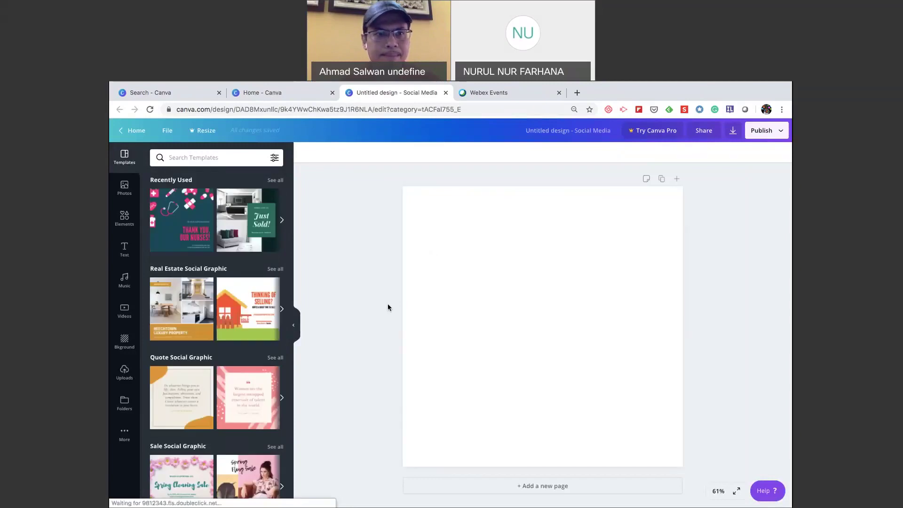
scroll(245, 324, "down", 1)
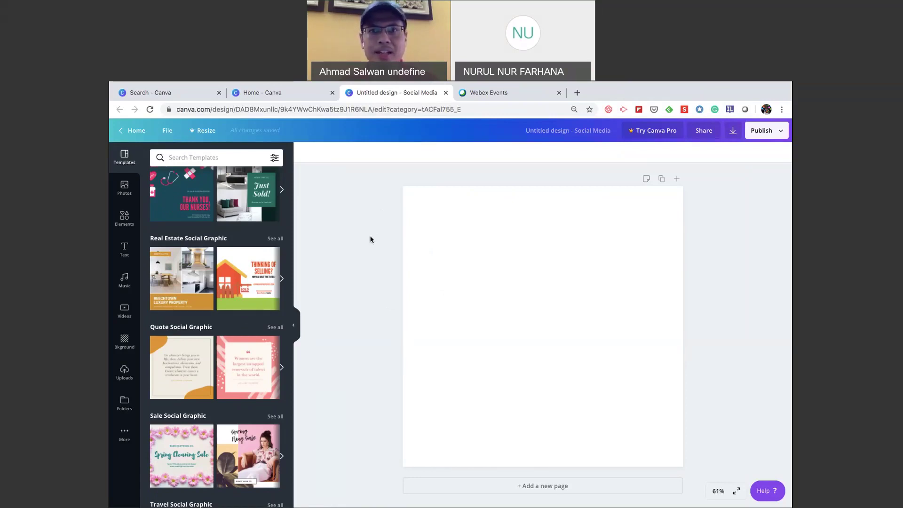
key("ctrl+Up")
left_click(545, 120)
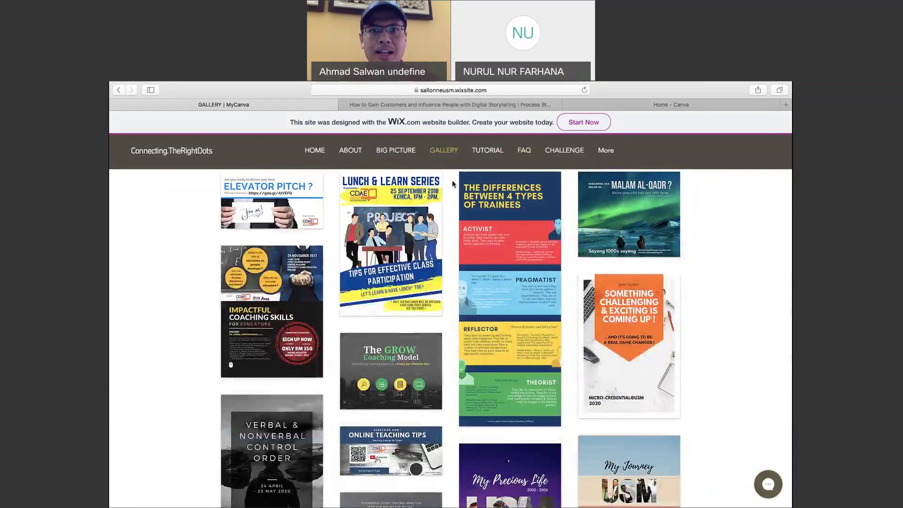
key("ctrl+Up")
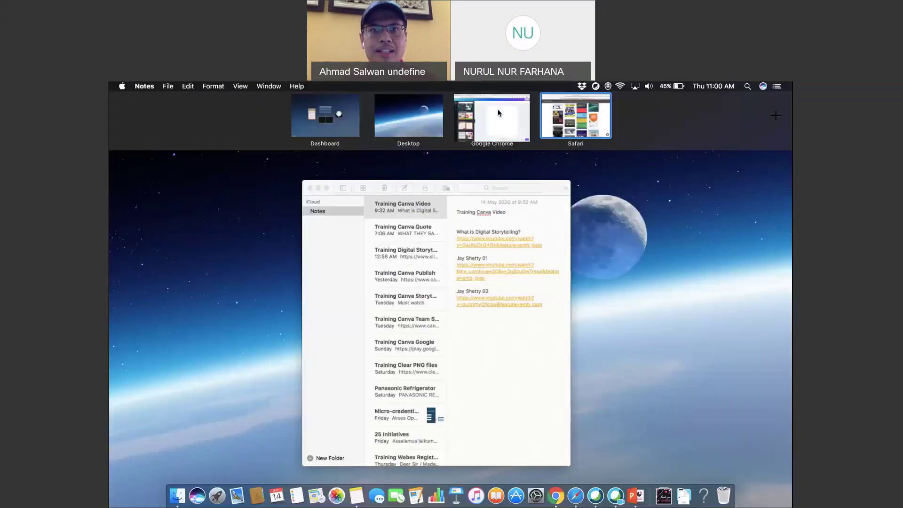
left_click(498, 111)
left_click(480, 97)
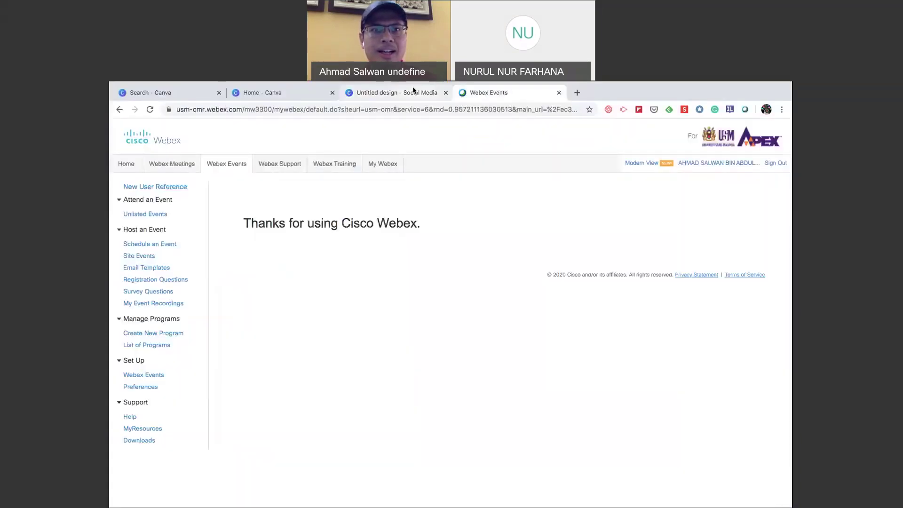
left_click(349, 94)
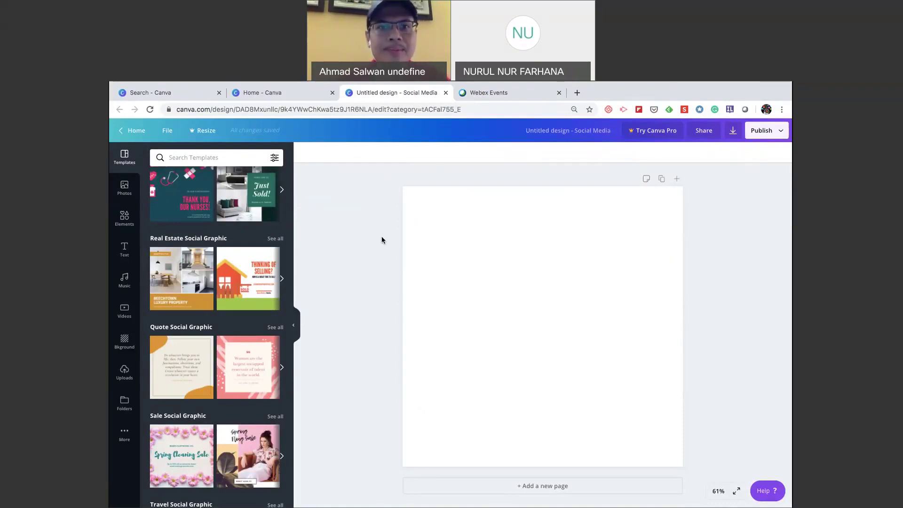
Show the More panel listing apps like Charts, Pexels, Pixabay, Embeds and YouTube.
scroll(272, 263, "up", 2)
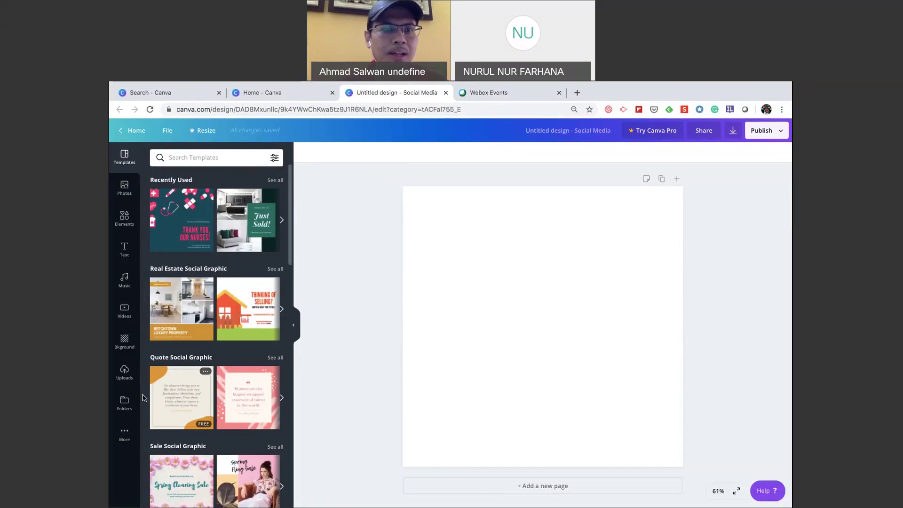
left_click(125, 434)
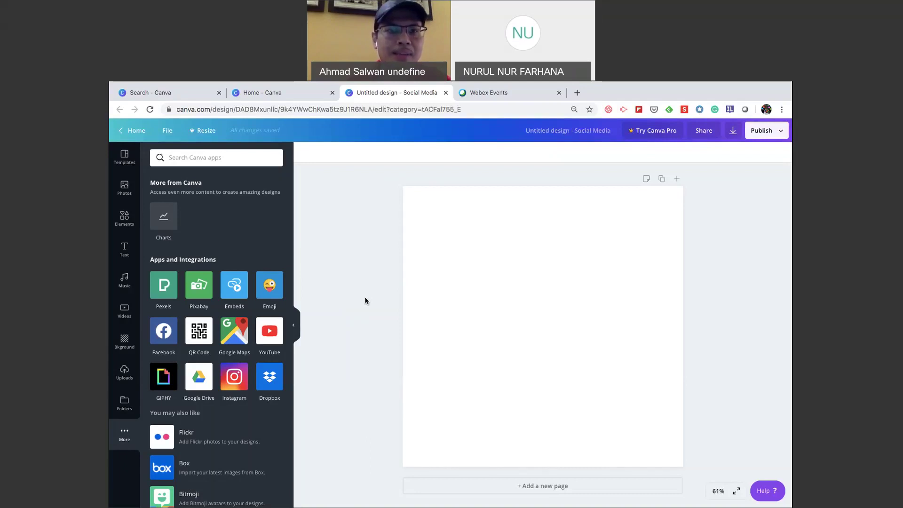
Add the Pixabay free image library and scroll through its images.
left_click(199, 292)
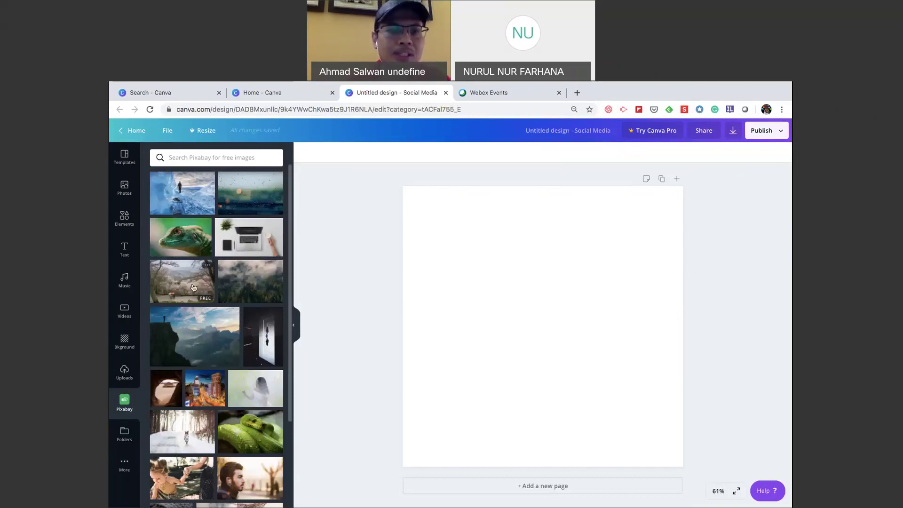
scroll(200, 339, "down", 2)
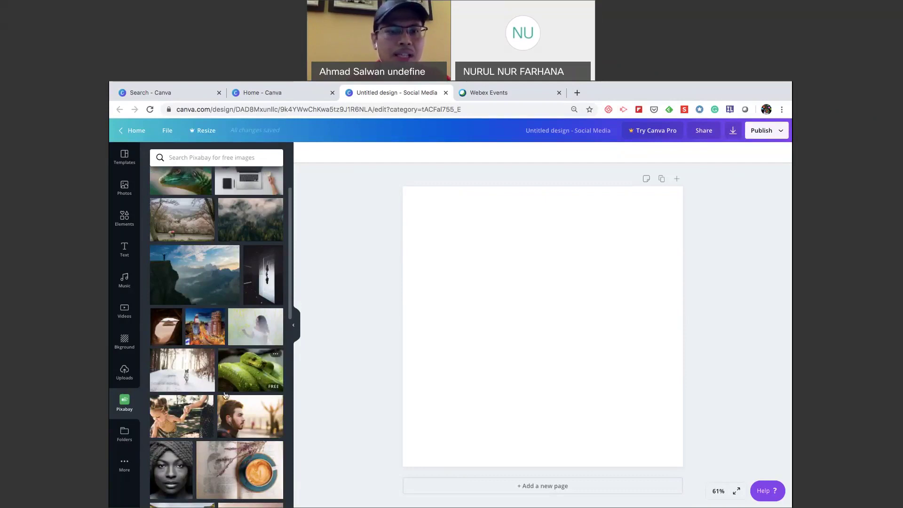
scroll(225, 396, "down", 3)
scroll(262, 441, "down", 2)
scroll(151, 220, "up", 4)
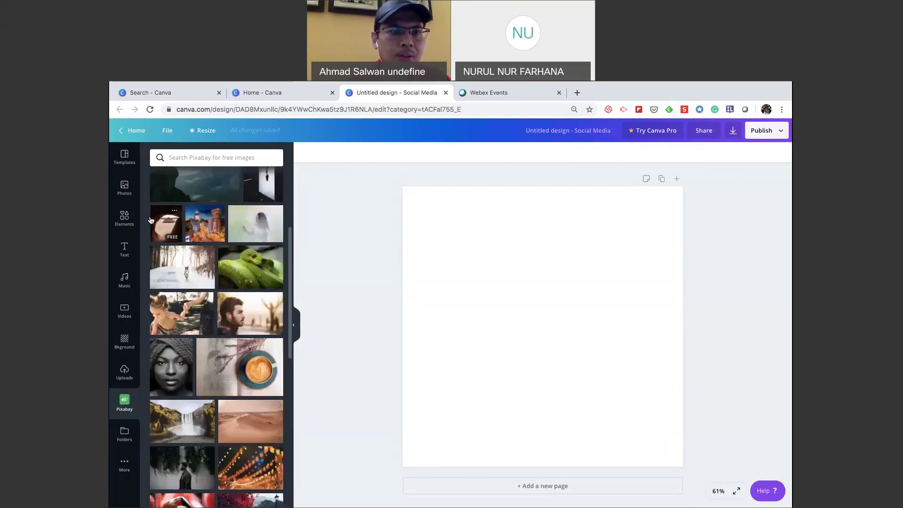
Browse Canva's Photos library, then return to Pixabay and the apps list.
left_click(124, 187)
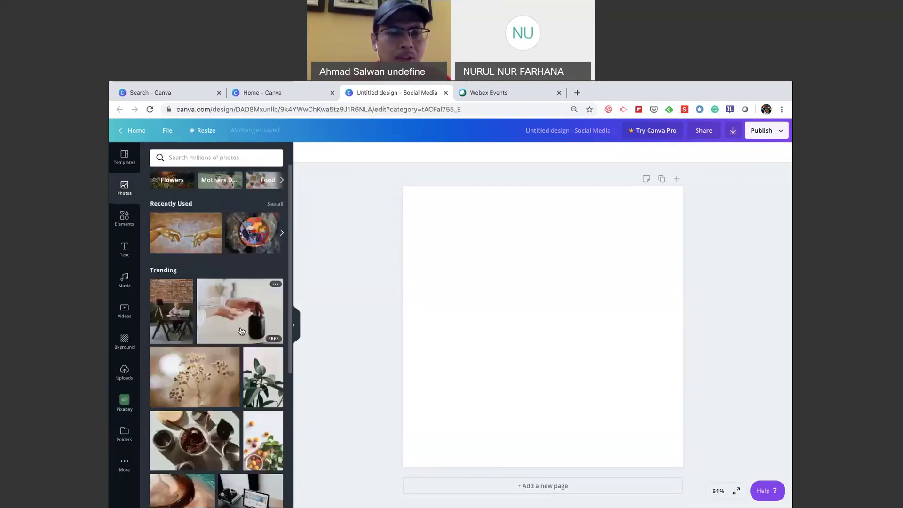
scroll(256, 414, "down", 4)
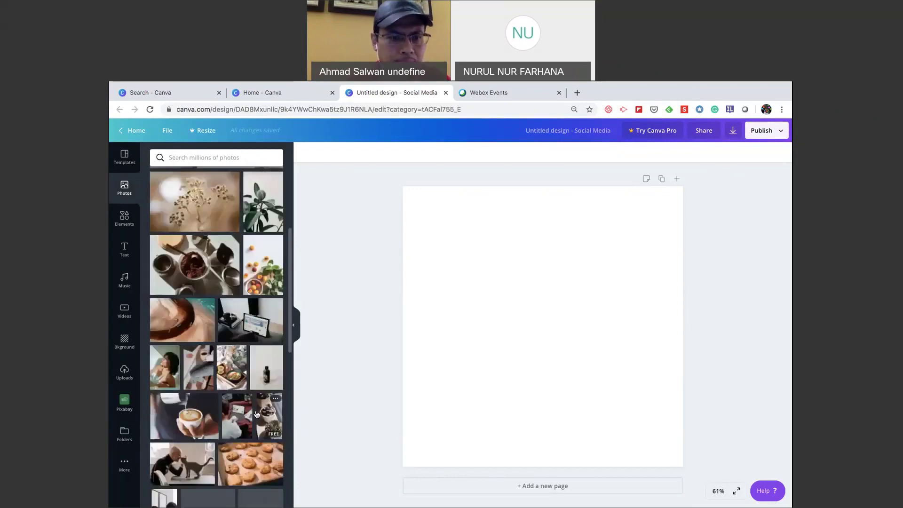
scroll(256, 414, "down", 3)
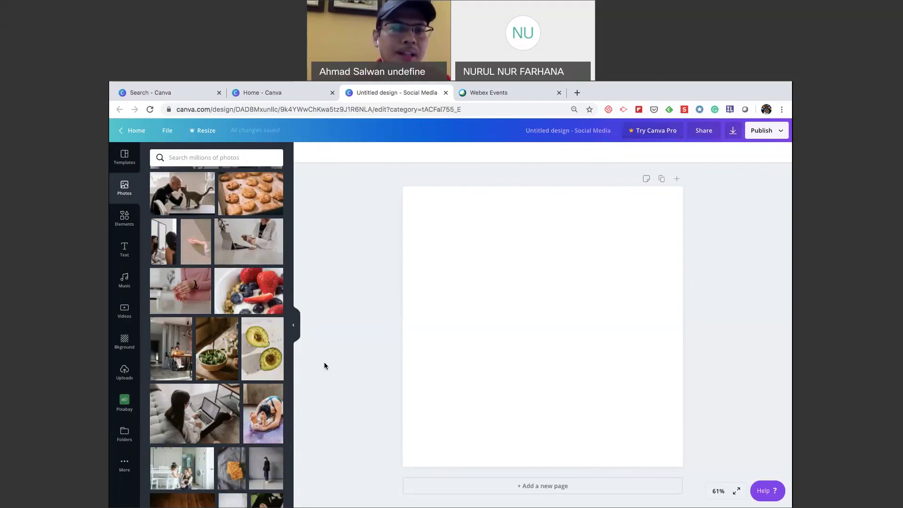
left_click(124, 402)
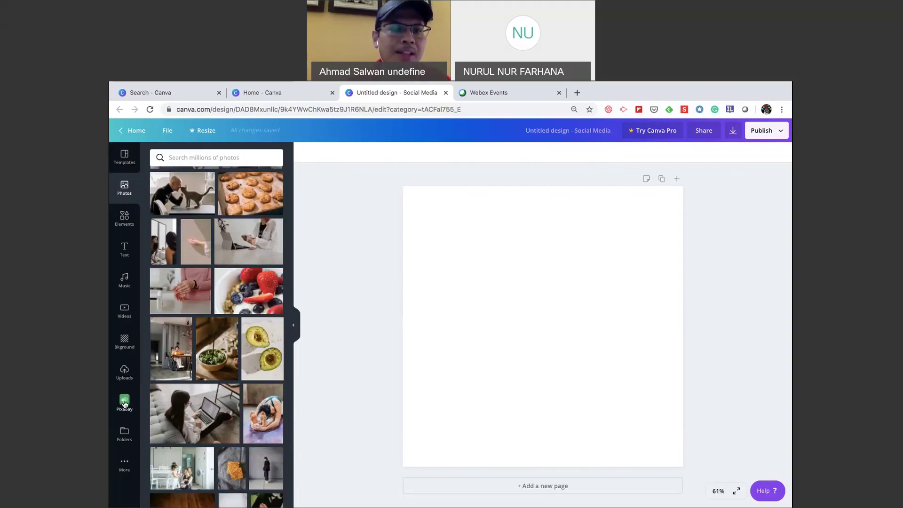
left_click(125, 463)
Add Pexels, search it for 'sports' photos, then switch back to the Pixabay images.
left_click(164, 291)
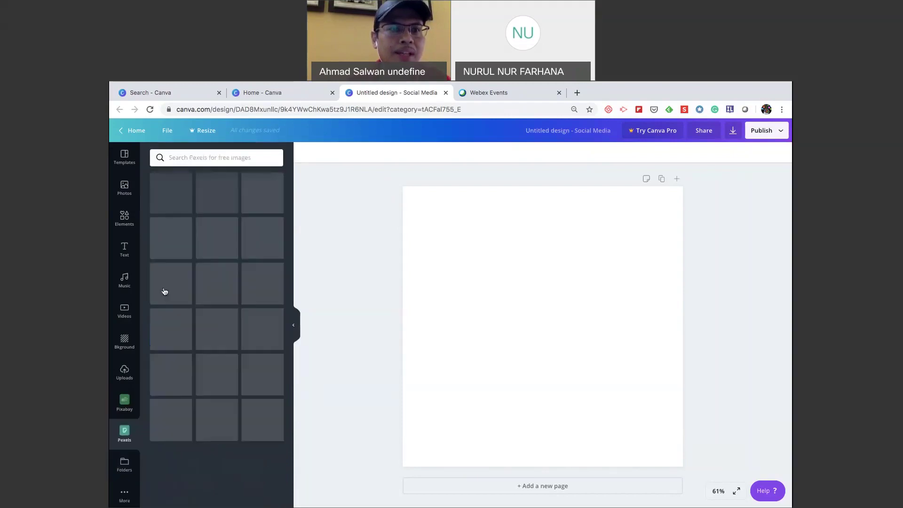
scroll(235, 332, "down", 3)
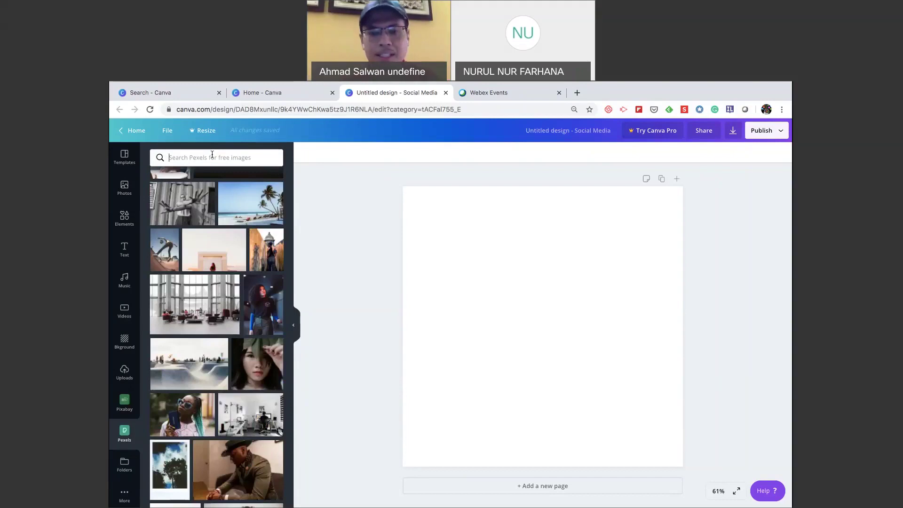
type("sports")
key("Return")
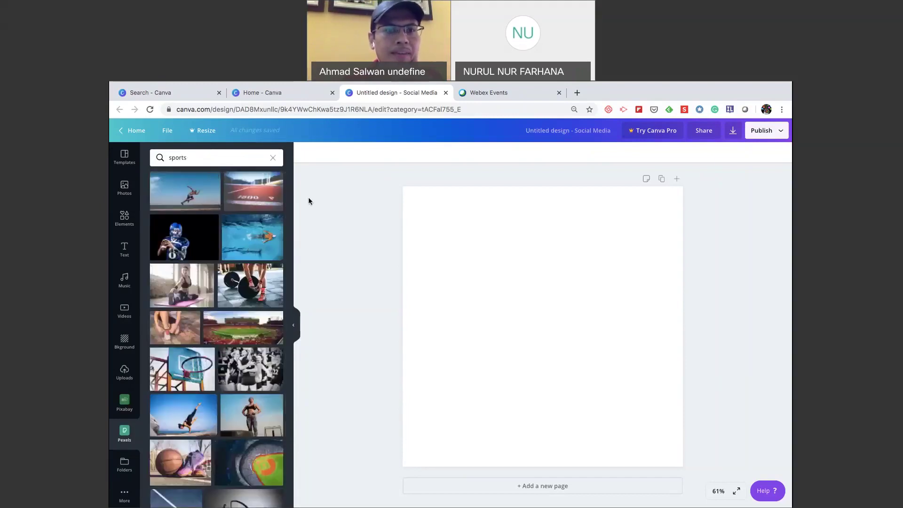
scroll(244, 351, "down", 4)
scroll(245, 351, "up", 4)
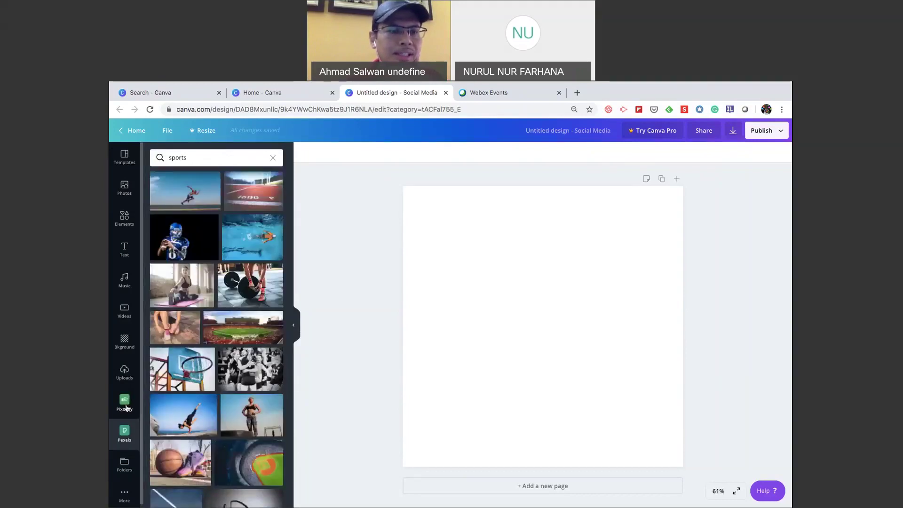
left_click(126, 404)
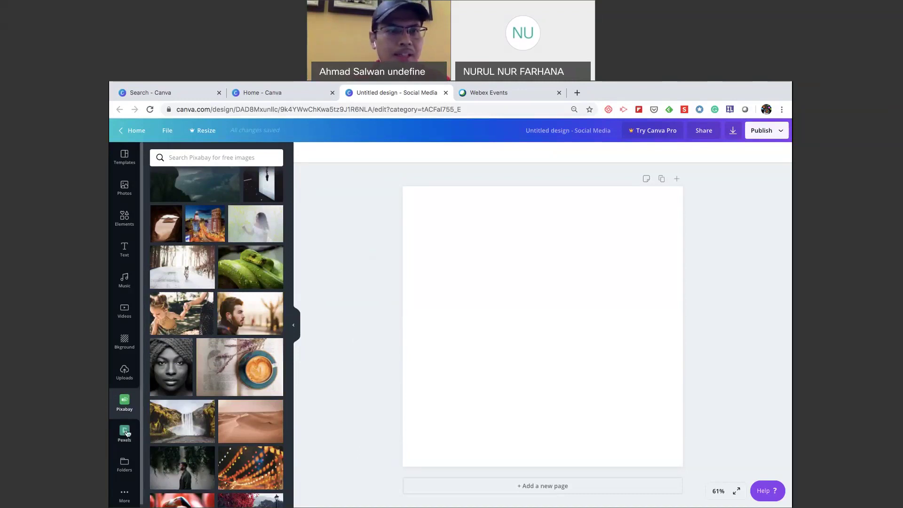
Return to the Canva home page and show the full list of your designs.
left_click(136, 132)
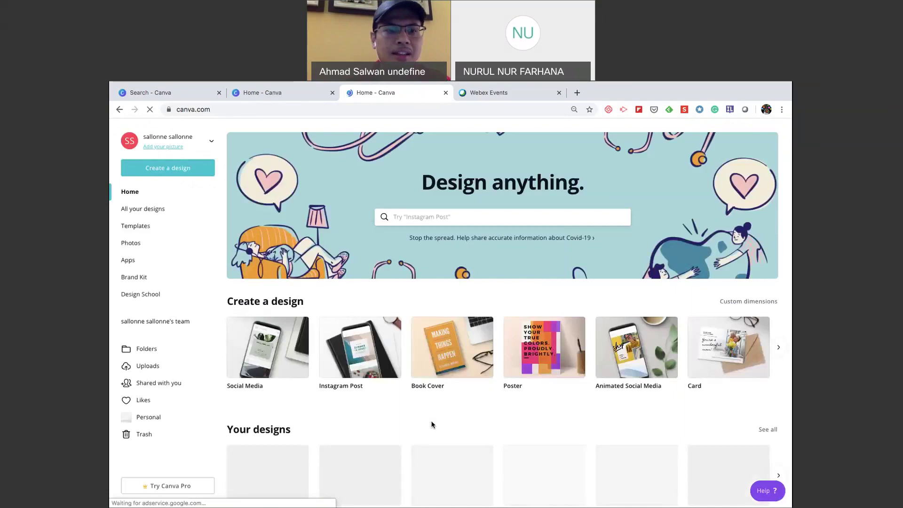
scroll(391, 420, "down", 3)
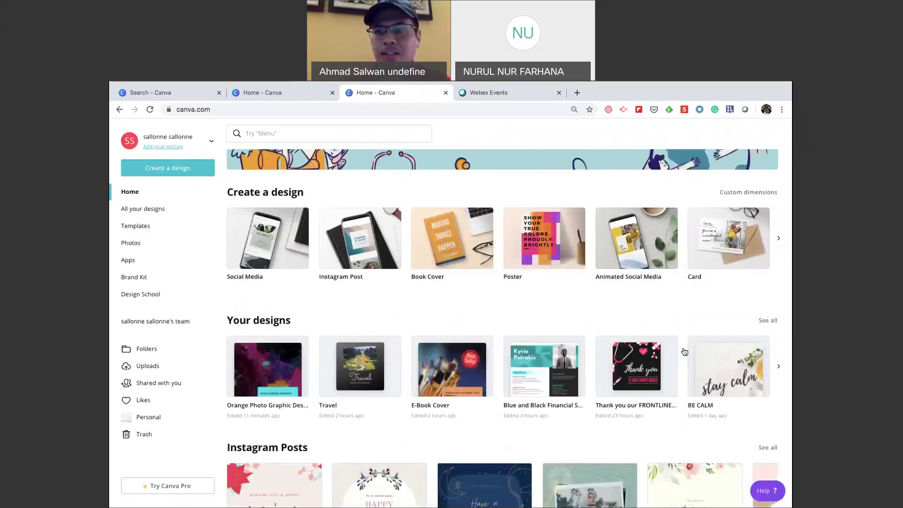
left_click(772, 324)
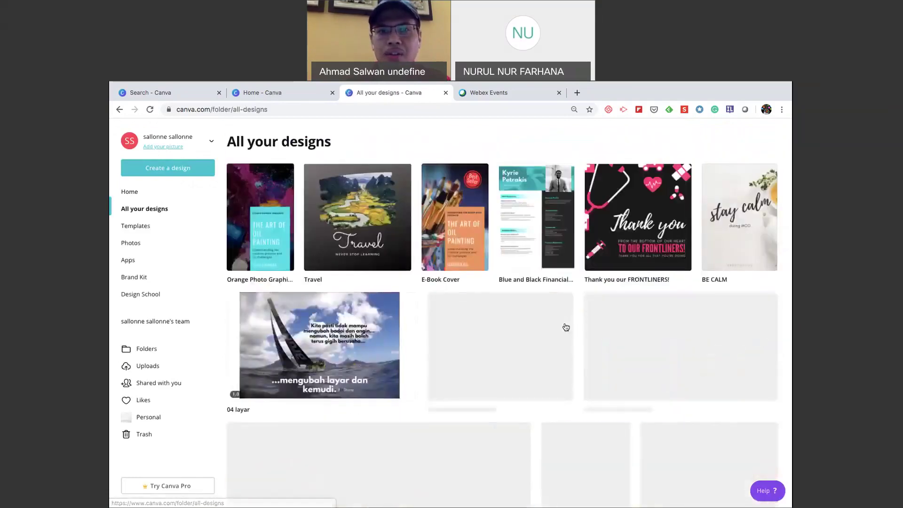
Scroll through the All your designs grid and open the E-Book Cover design.
scroll(504, 349, "down", 2)
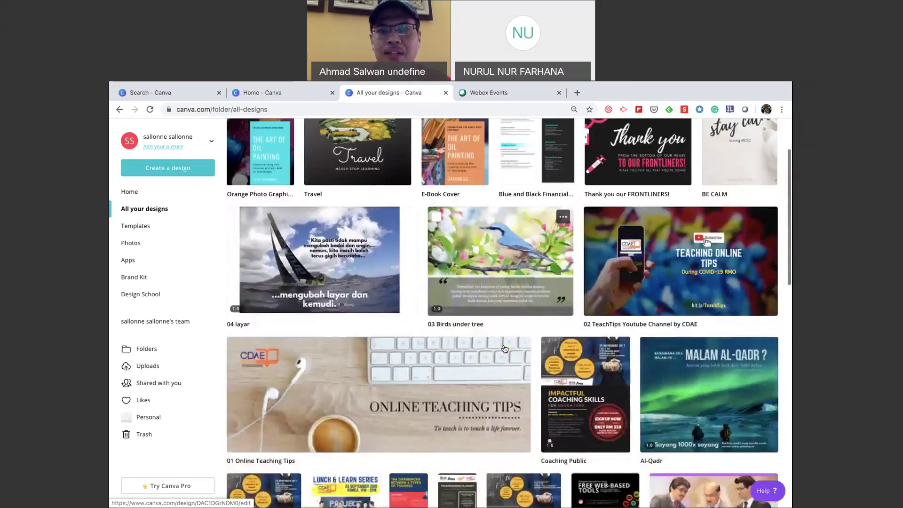
scroll(505, 349, "down", 5)
scroll(505, 348, "down", 1)
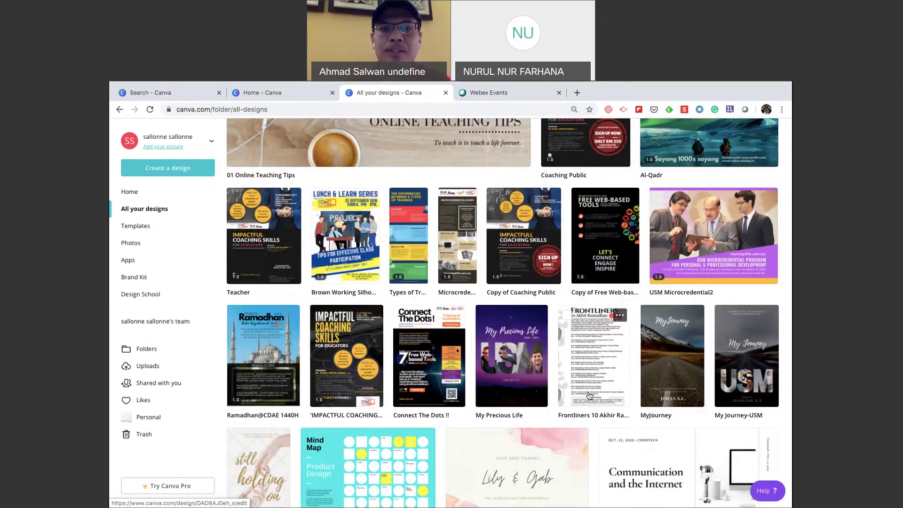
scroll(590, 396, "down", 1)
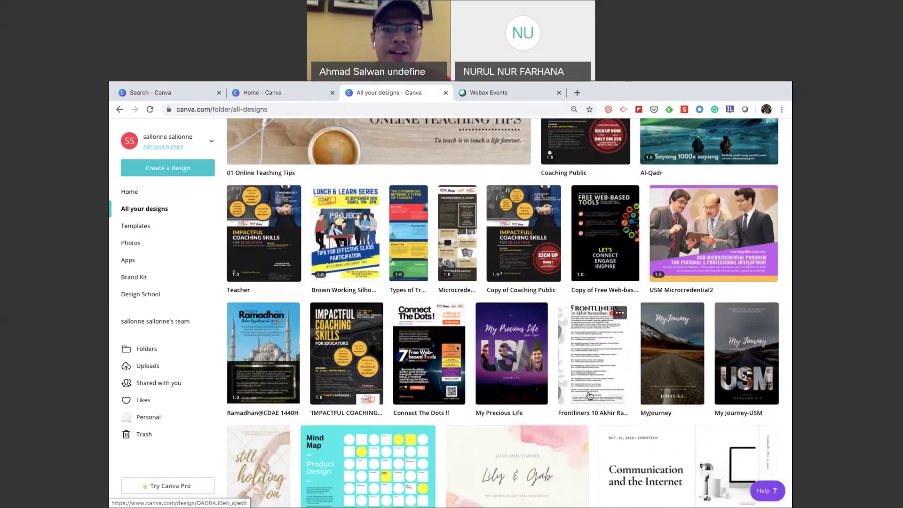
scroll(589, 395, "down", 4)
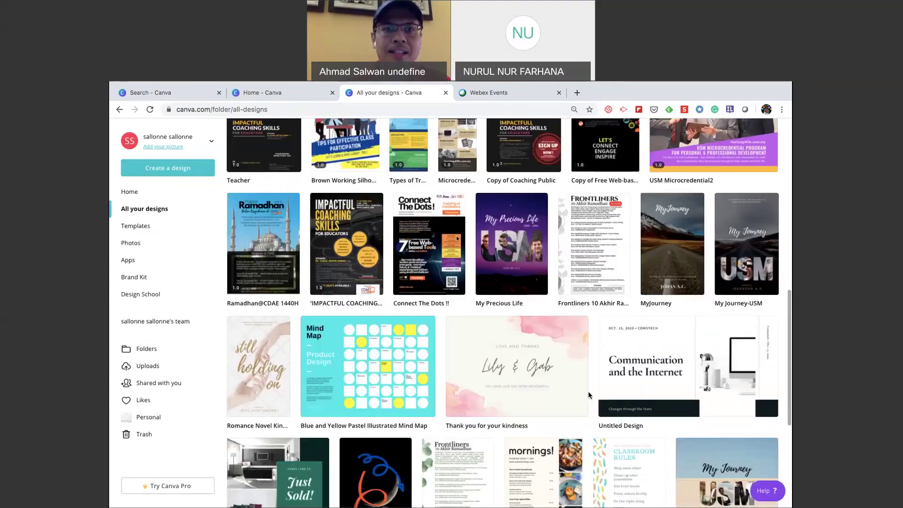
scroll(590, 395, "up", 9)
scroll(590, 395, "up", 3)
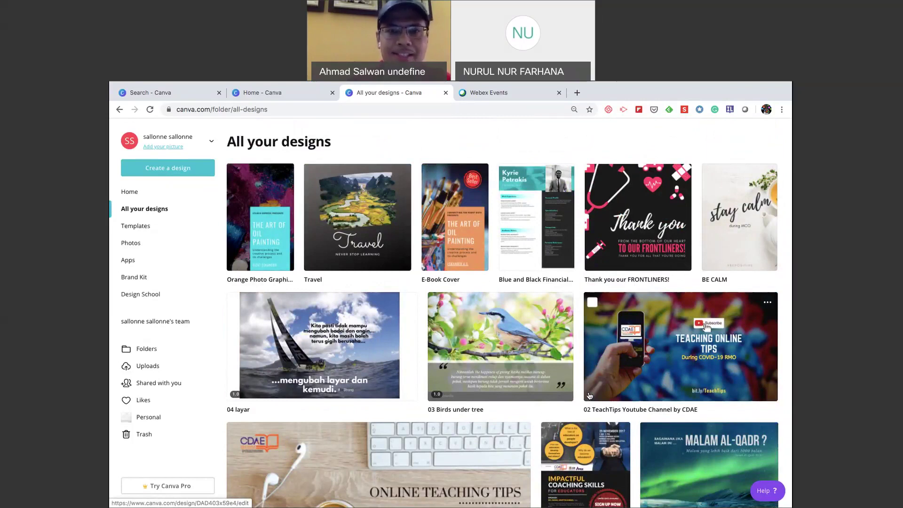
scroll(590, 395, "down", 1)
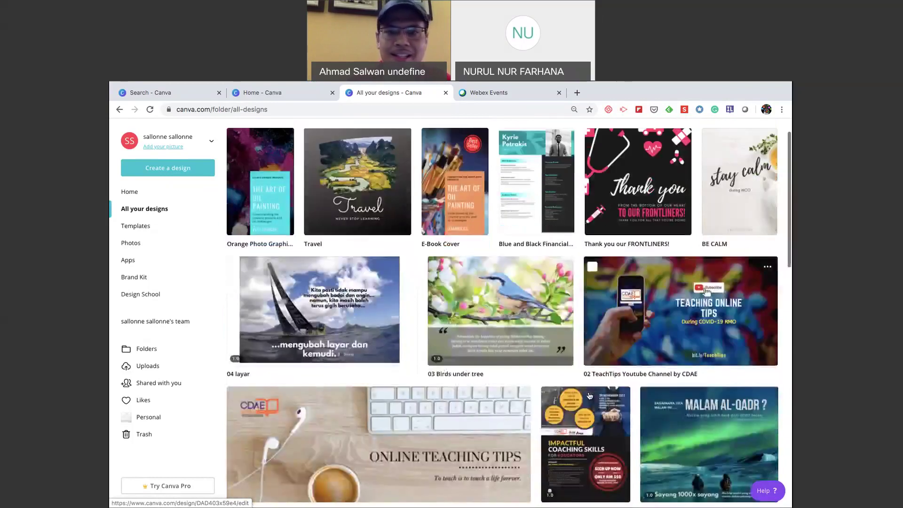
scroll(590, 395, "down", 2)
scroll(589, 396, "down", 5)
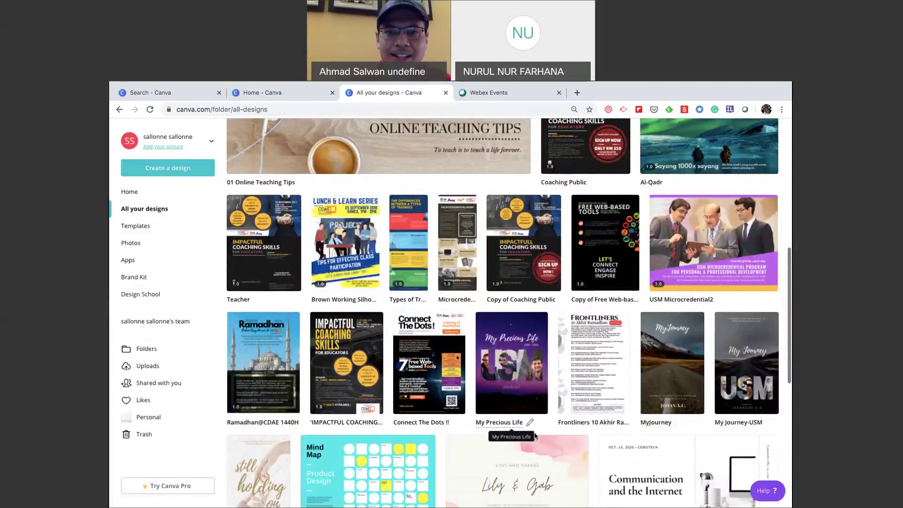
scroll(590, 396, "down", 1)
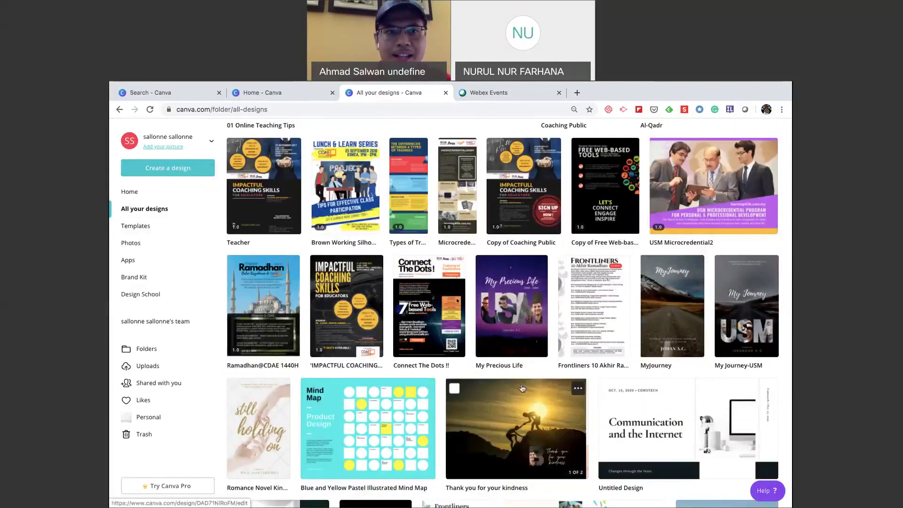
scroll(548, 146, "up", 7)
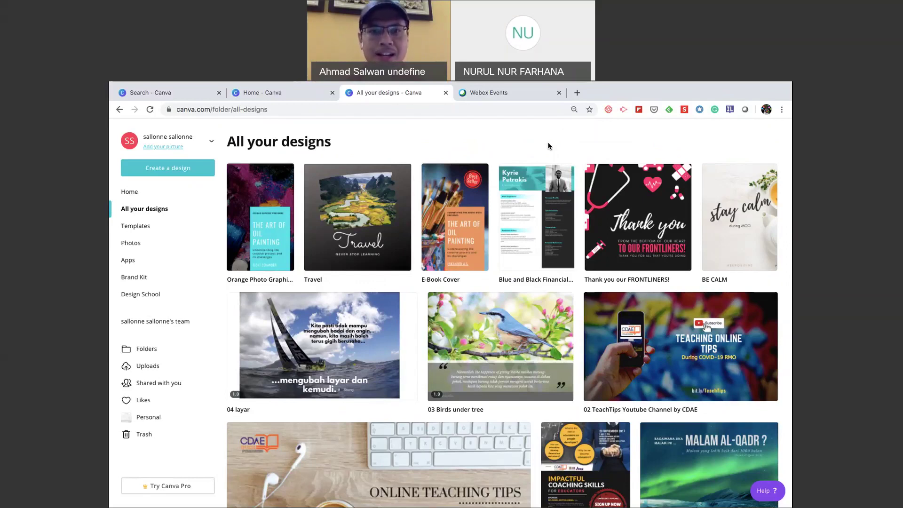
left_click(456, 240)
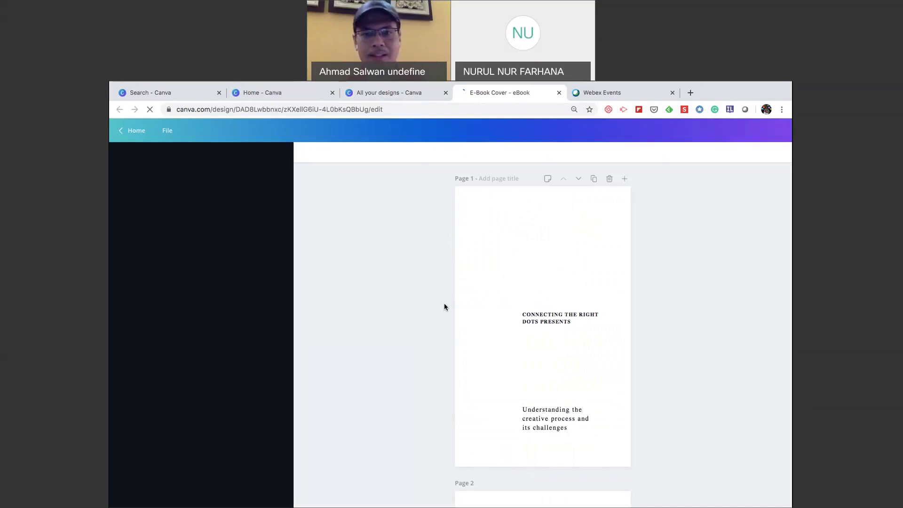
Scroll through the pages of 'The Art of Oil Painting' e-book cover.
scroll(651, 363, "down", 2)
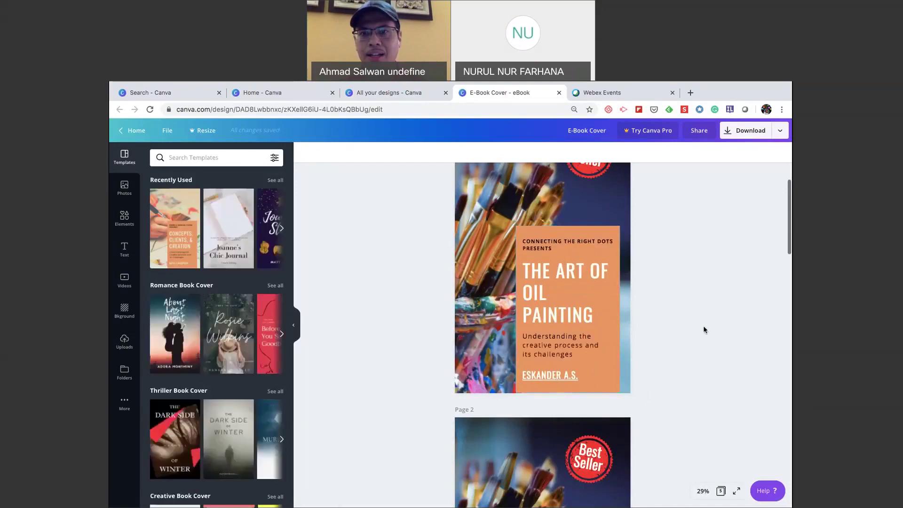
scroll(703, 329, "up", 2)
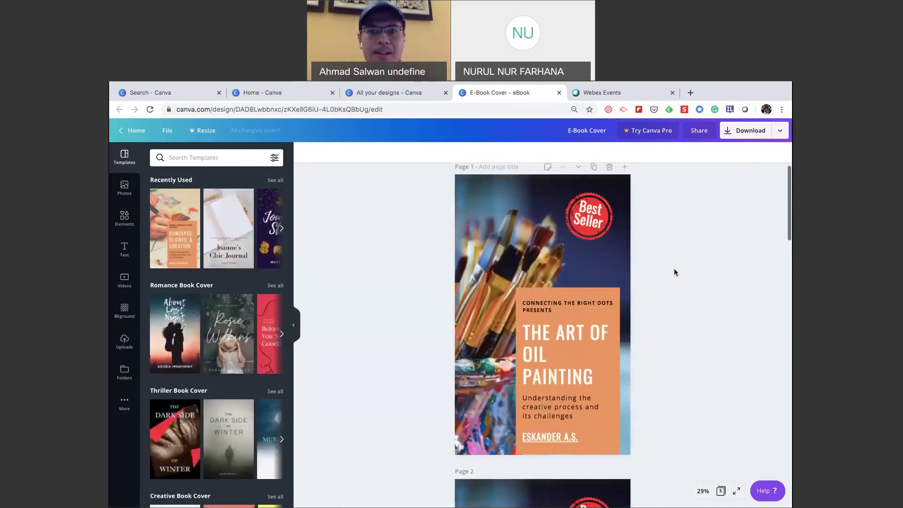
scroll(675, 272, "down", 5)
scroll(675, 271, "up", 2)
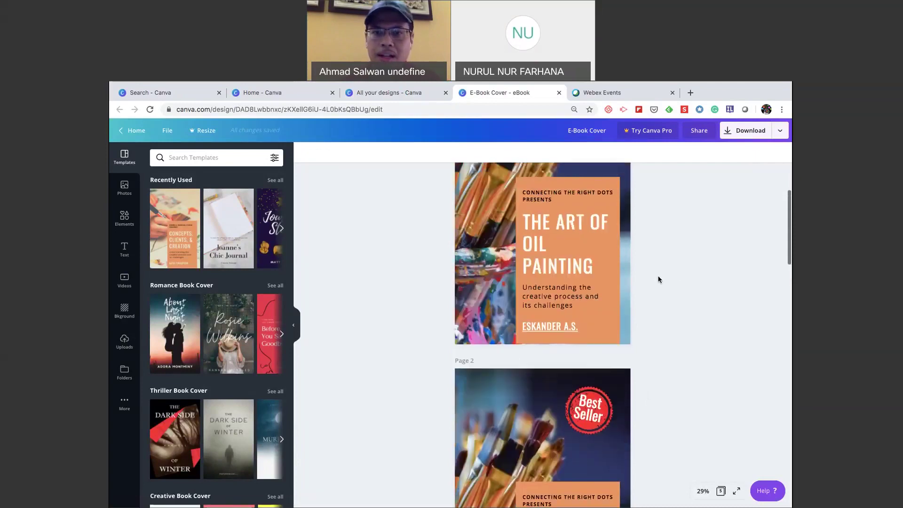
scroll(658, 279, "down", 6)
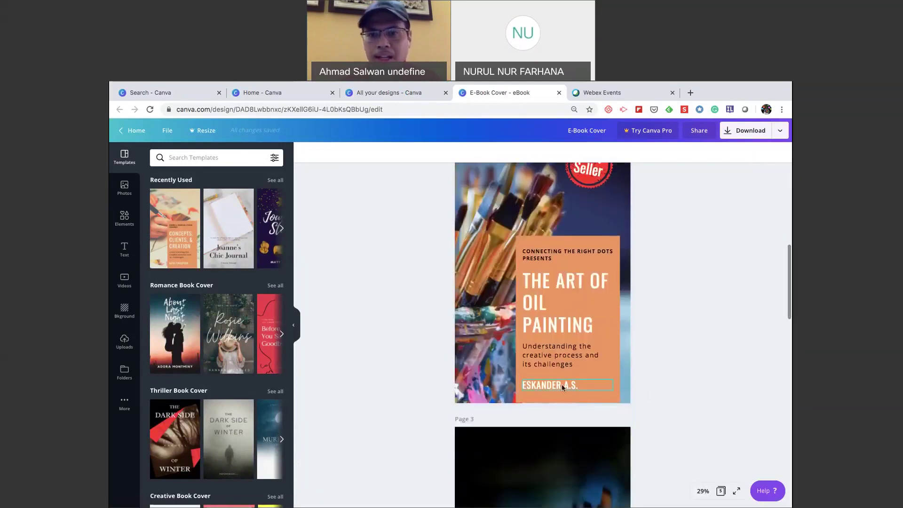
left_click(561, 384)
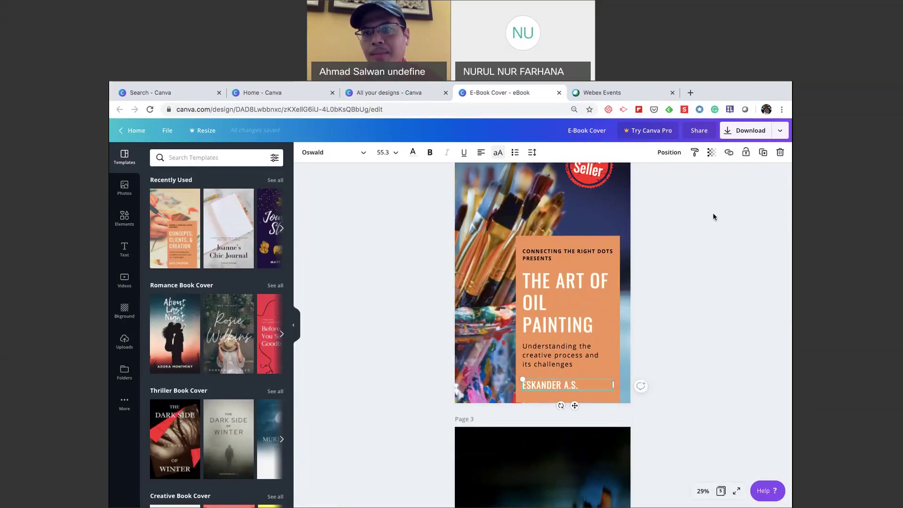
left_click(728, 154)
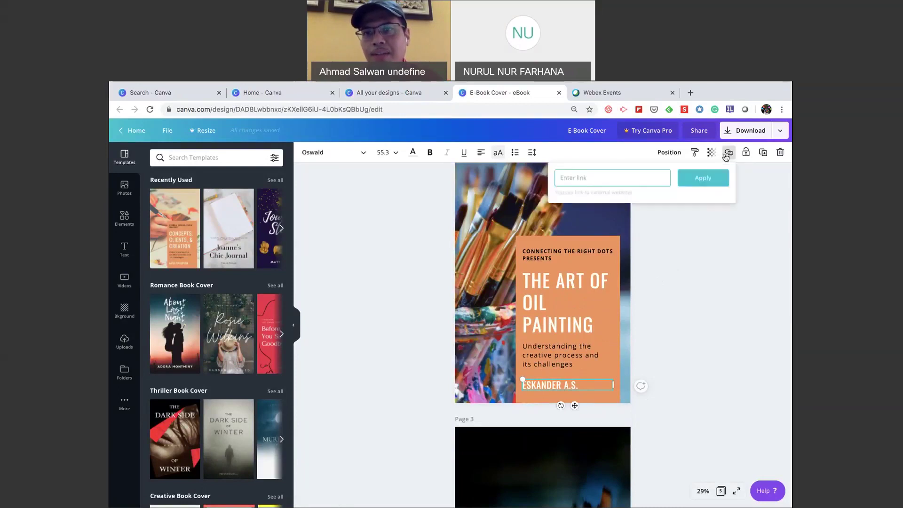
type("ww")
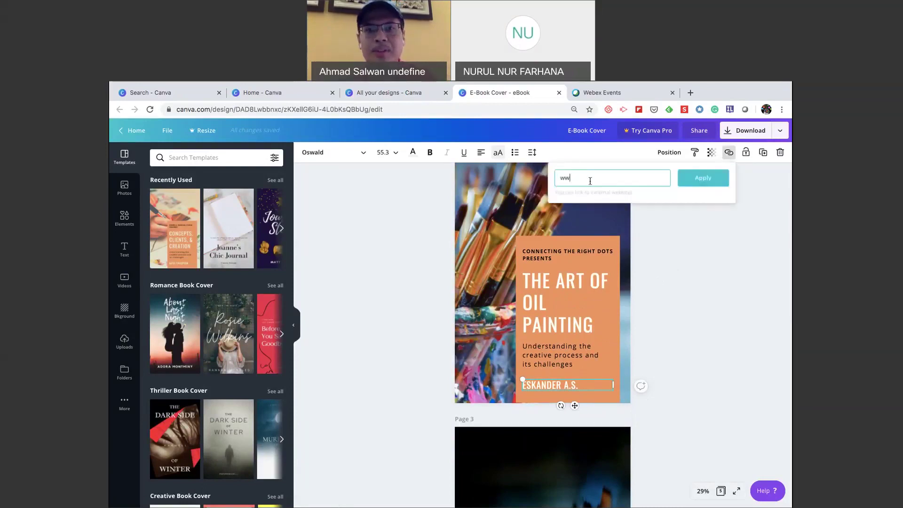
type("w.usm.m")
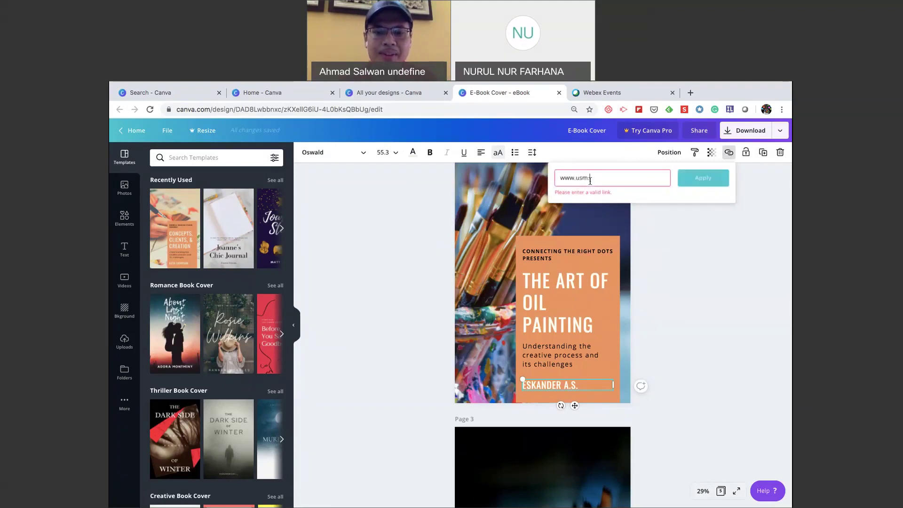
type("y")
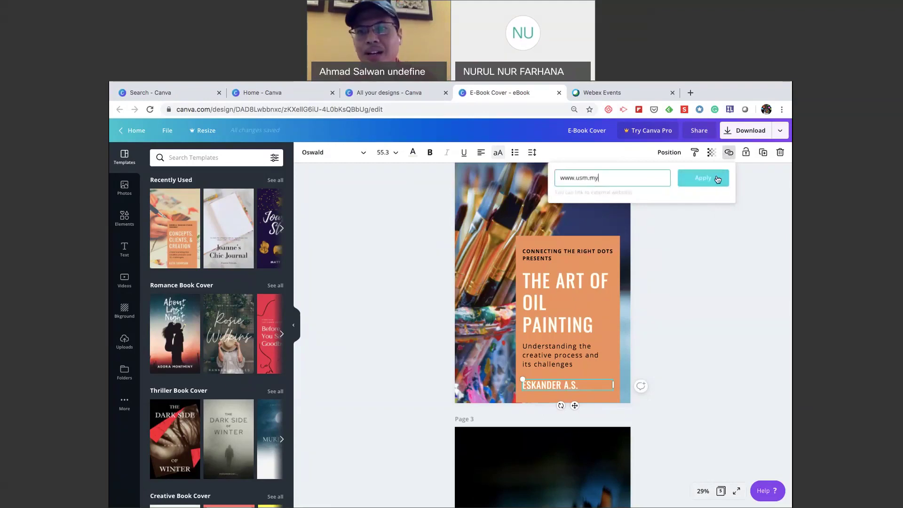
left_click(715, 178)
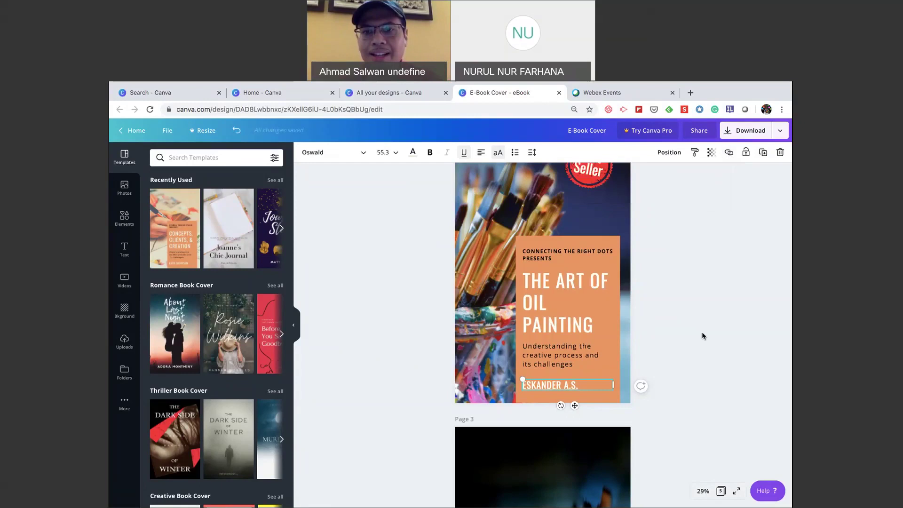
left_click(658, 333)
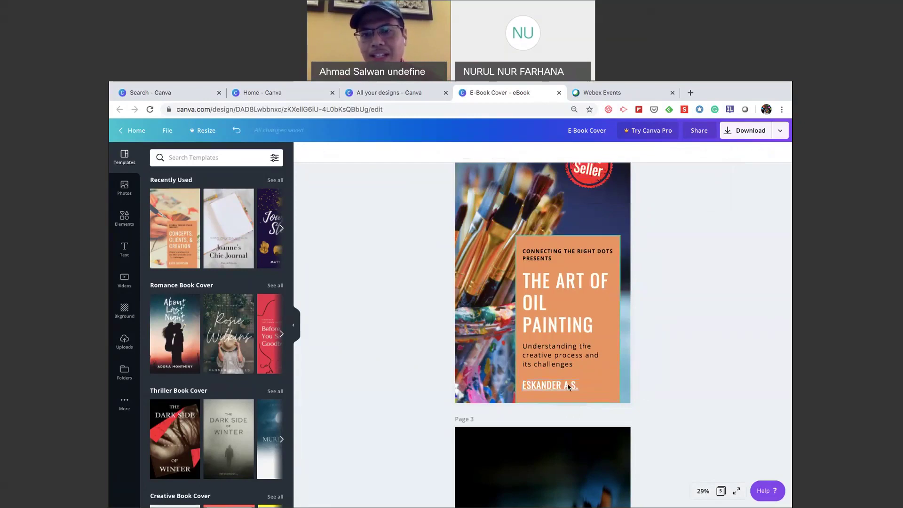
Review the cover, reselecting the author name and then the Best Seller badge.
scroll(564, 387, "up", 1)
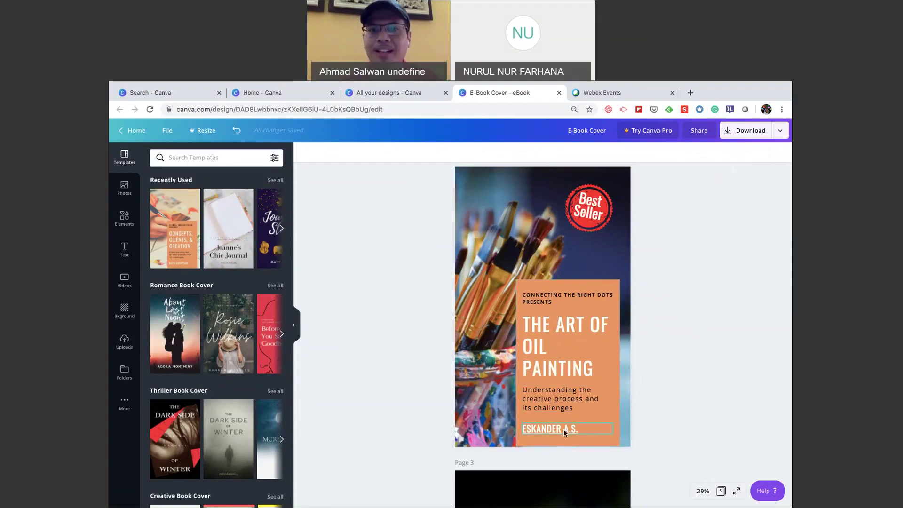
scroll(586, 407, "up", 1)
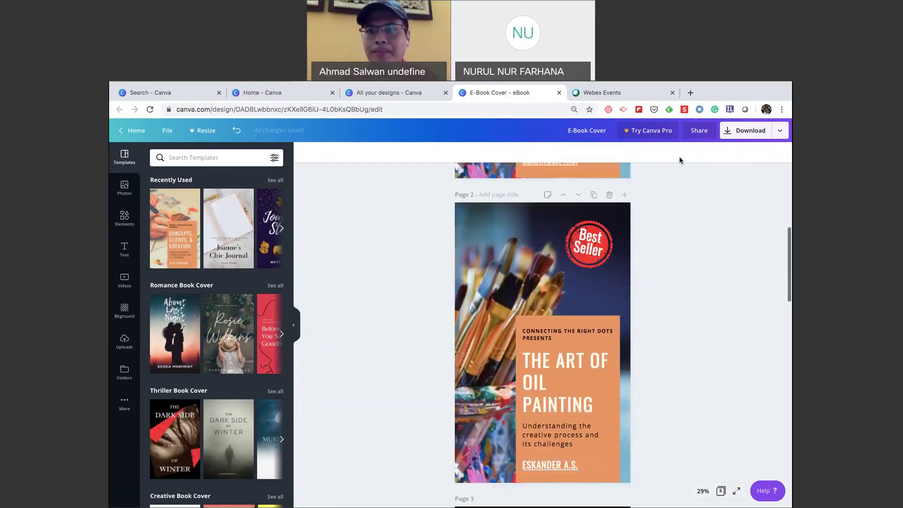
scroll(639, 215, "up", 2)
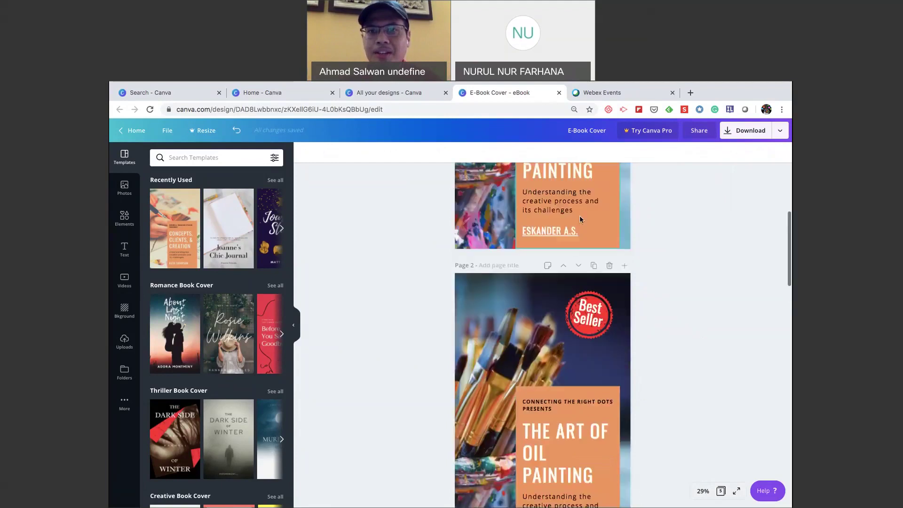
left_click(582, 230)
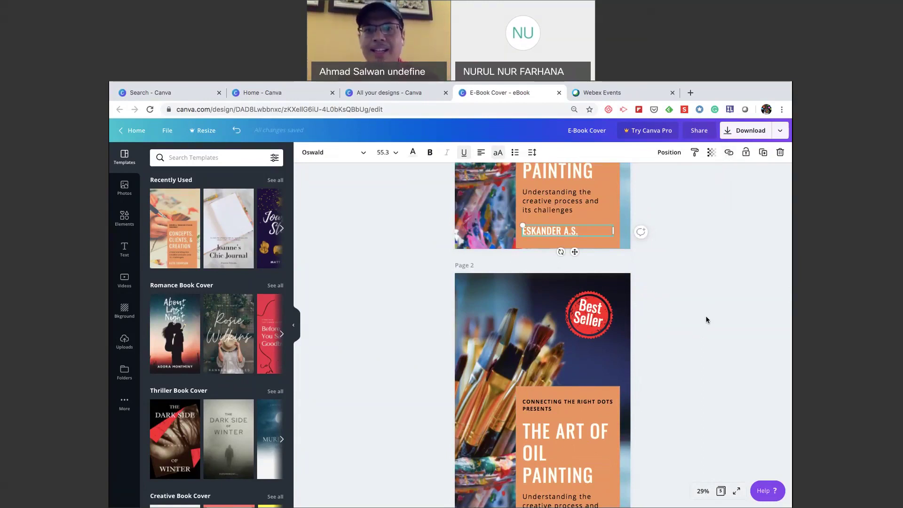
scroll(706, 320, "up", 2)
scroll(706, 320, "up", 1)
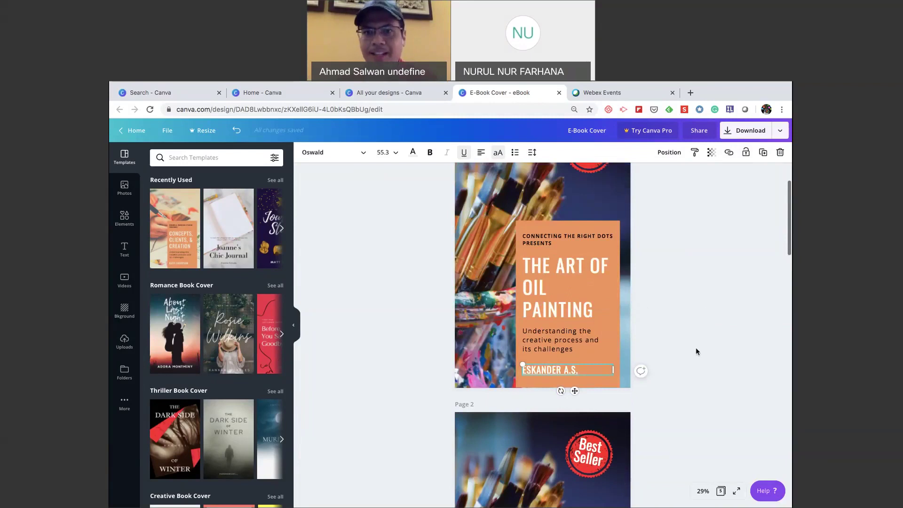
scroll(695, 350, "up", 1)
scroll(695, 351, "up", 1)
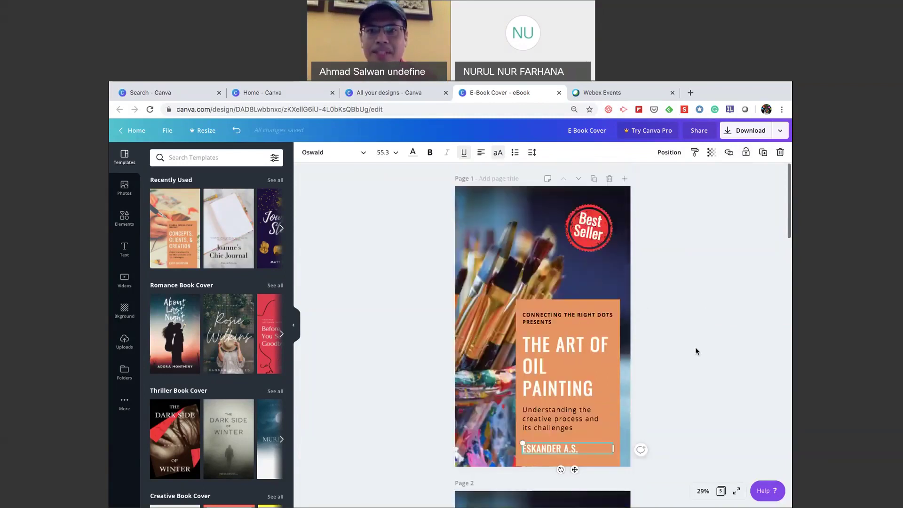
scroll(696, 349, "down", 2)
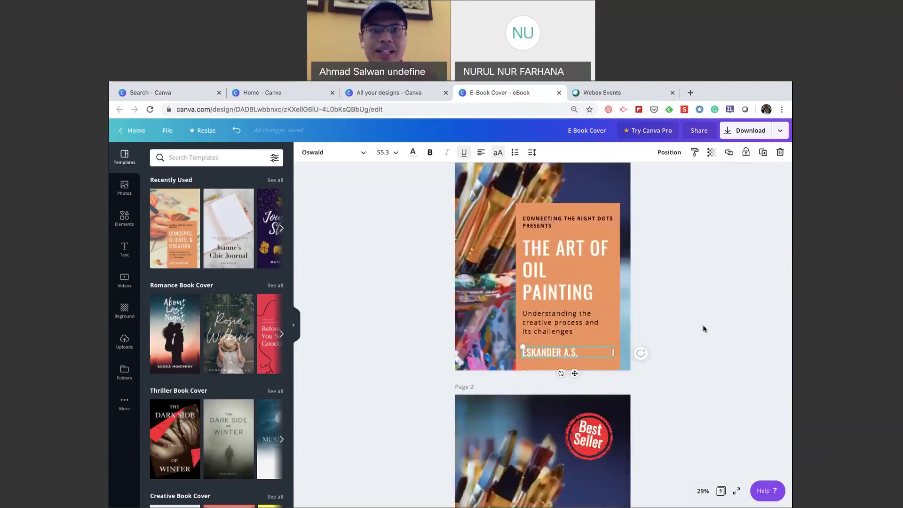
scroll(708, 211, "up", 1)
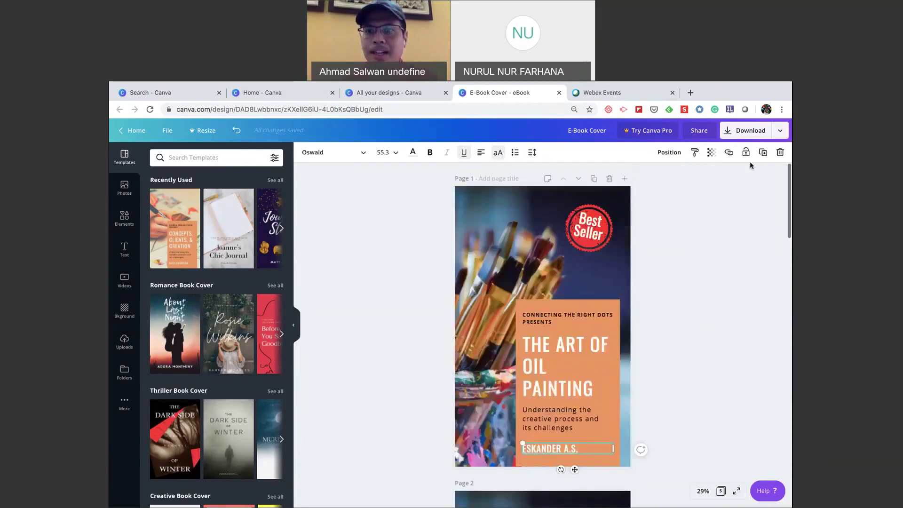
left_click(610, 248)
left_click(739, 213)
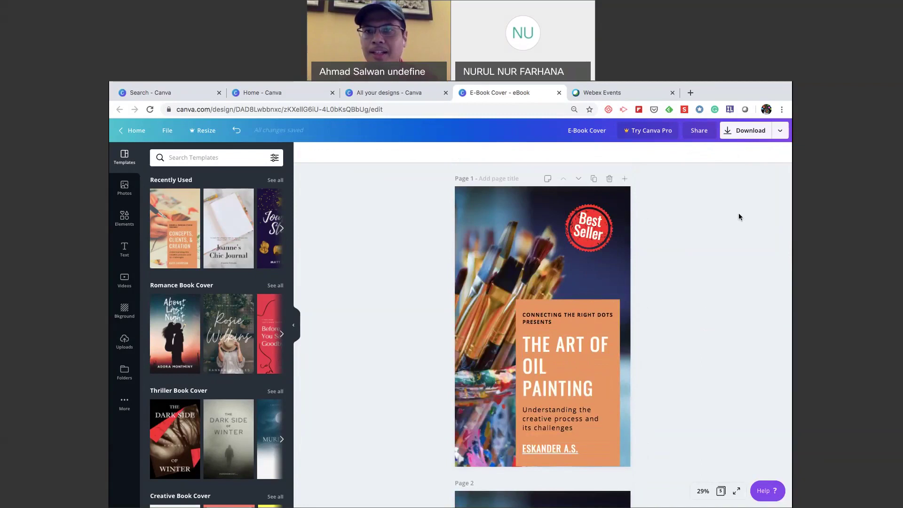
Apply the usm.my link to the author name text on the cover.
left_click(728, 196)
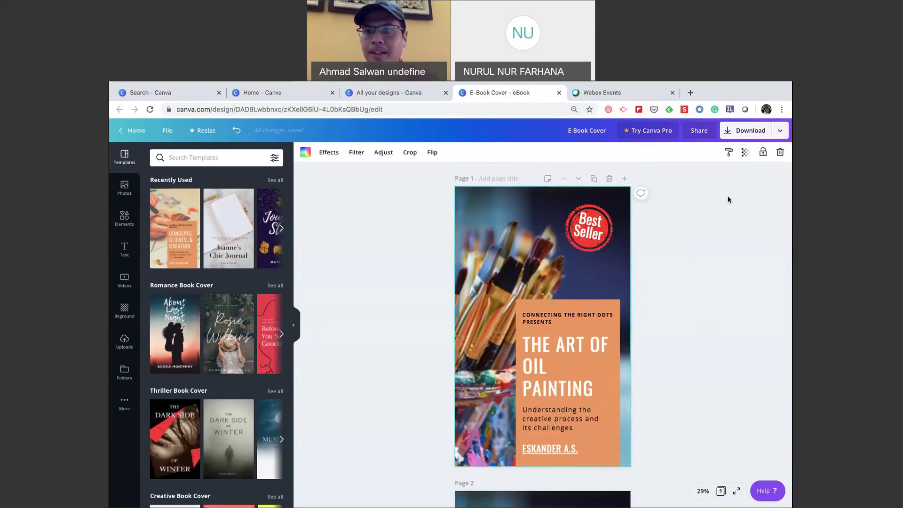
left_click(745, 132)
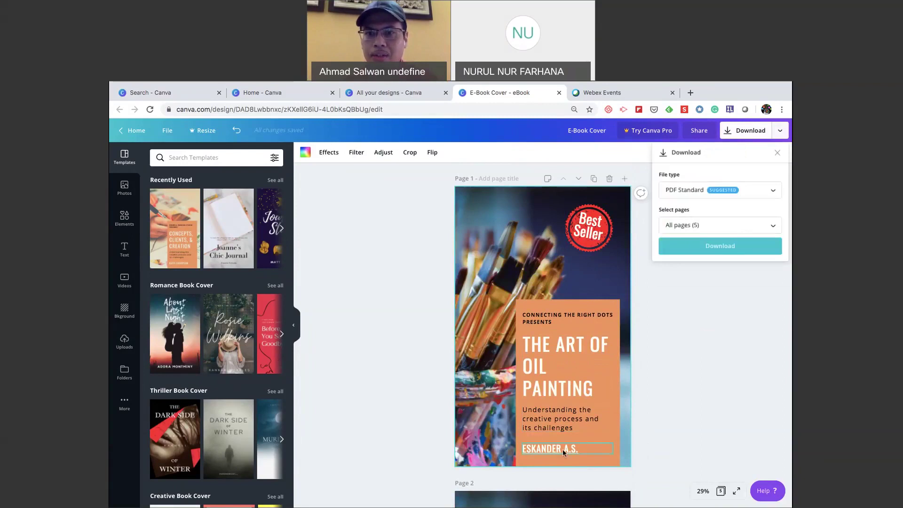
left_click(708, 248)
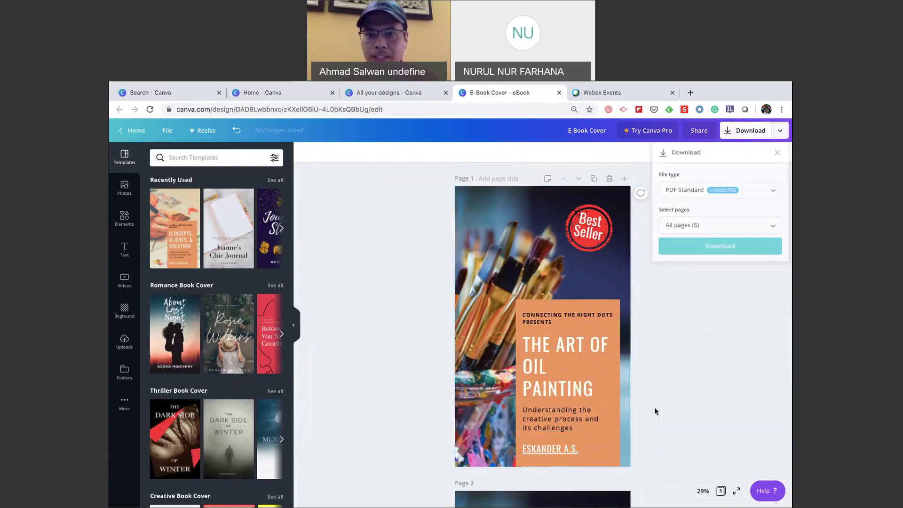
left_click(561, 450)
left_click(728, 152)
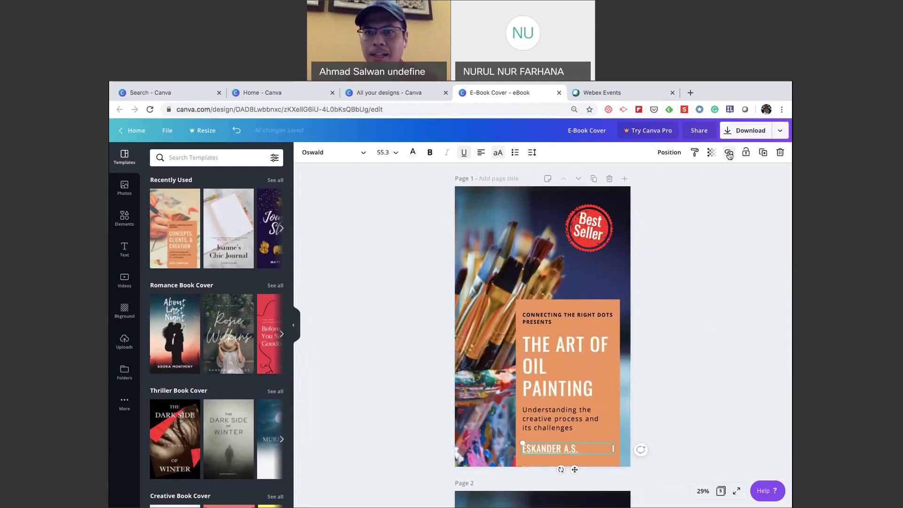
left_click(711, 180)
Download only Page 1 of the cover as a PDF.
left_click(755, 139)
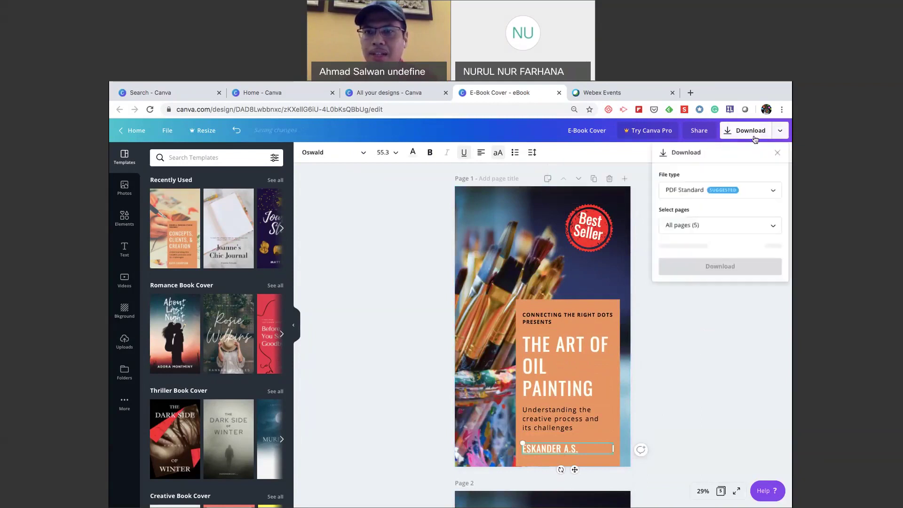
left_click(705, 225)
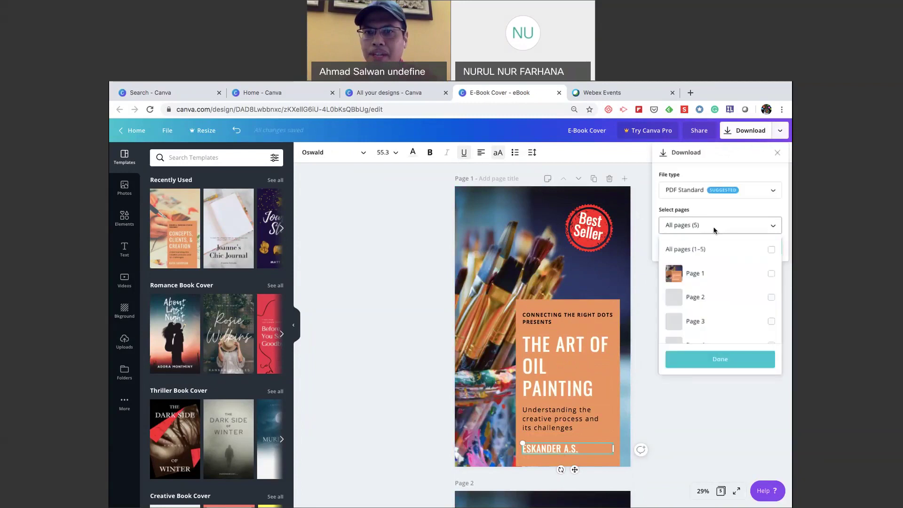
left_click(699, 274)
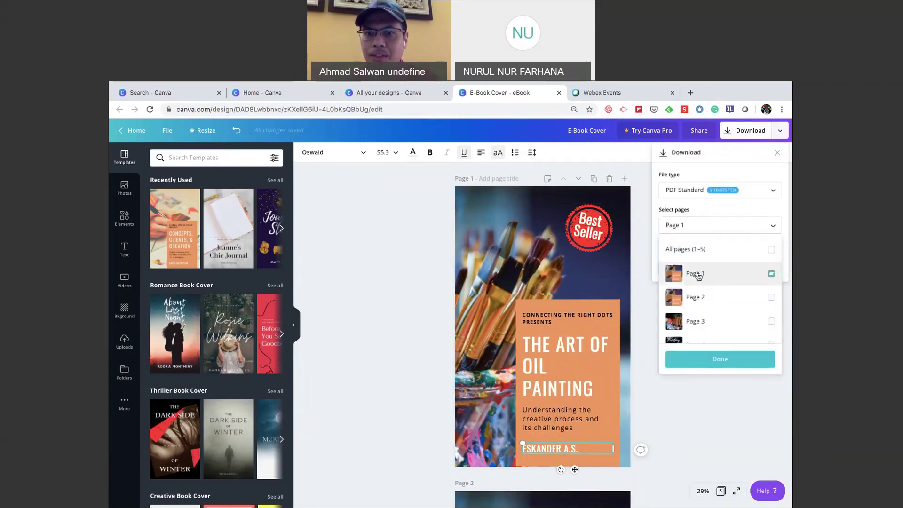
left_click(716, 360)
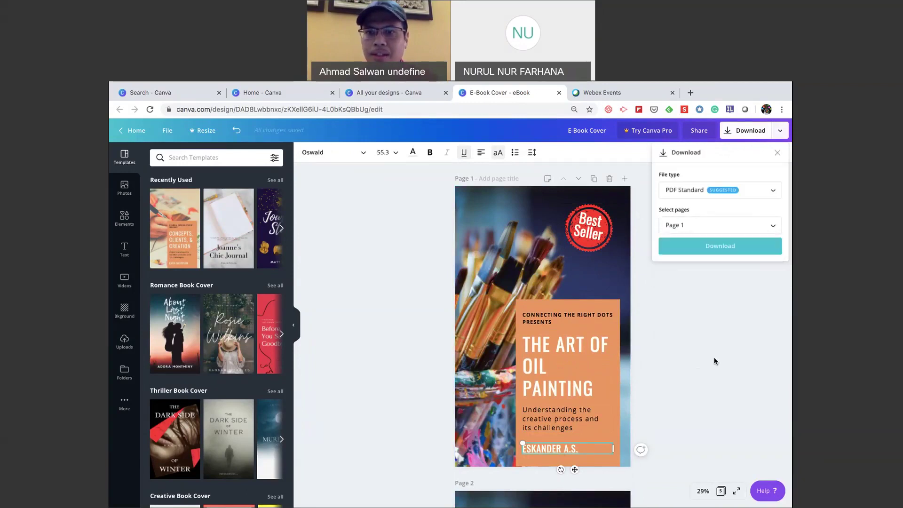
left_click(720, 246)
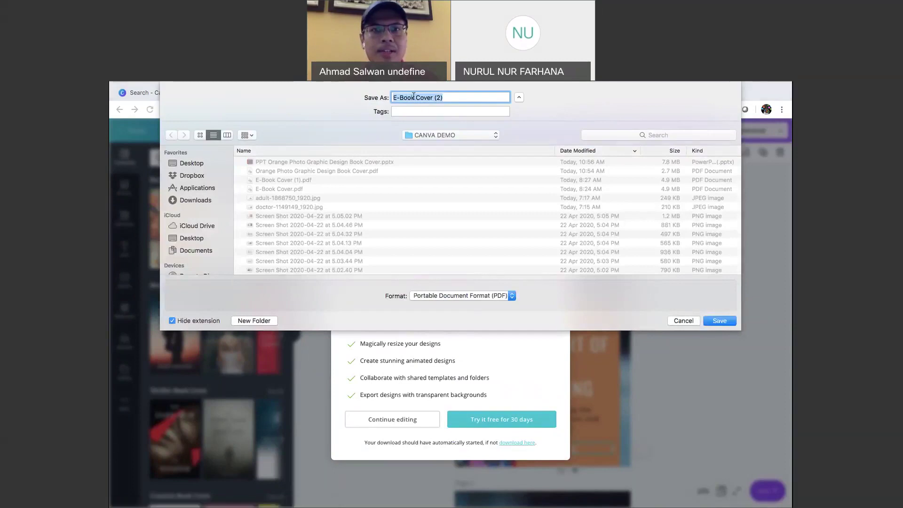
Save the PDF as 'E-Book Cover Link' in the CANVA DEMO folder and open it.
left_click(448, 98)
key("BackSpace")
key("BackSpace")
key("BackSpace")
type("Link")
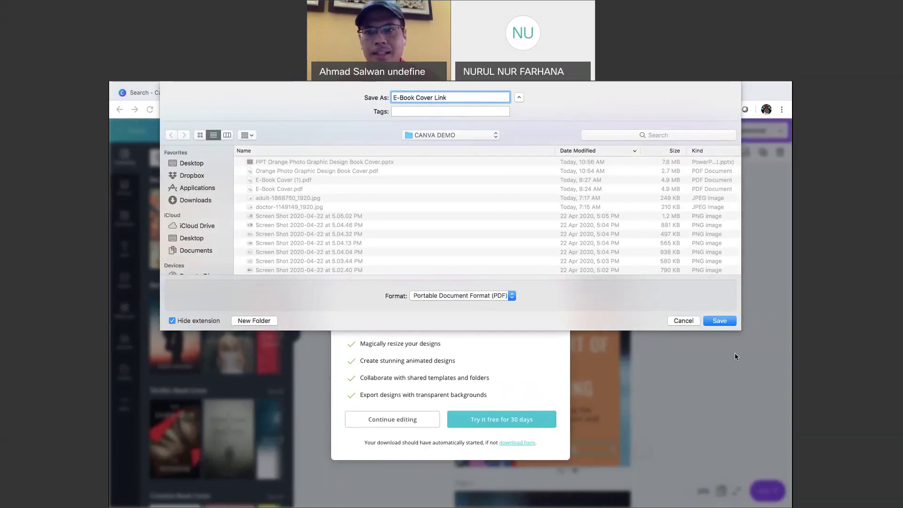
left_click(721, 320)
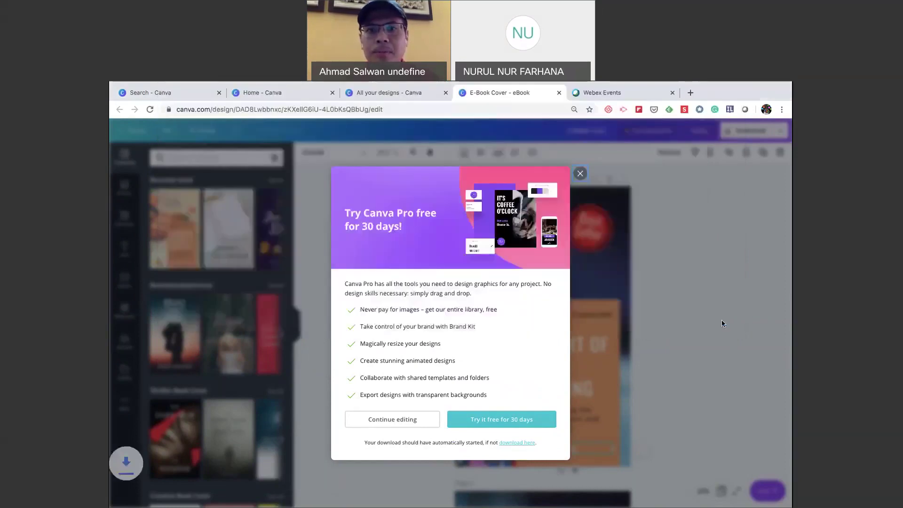
left_click(580, 174)
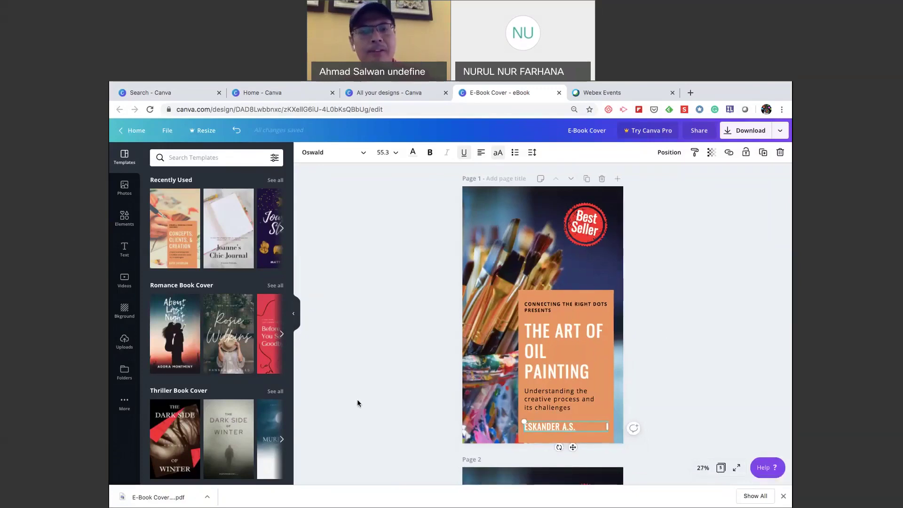
left_click(156, 498)
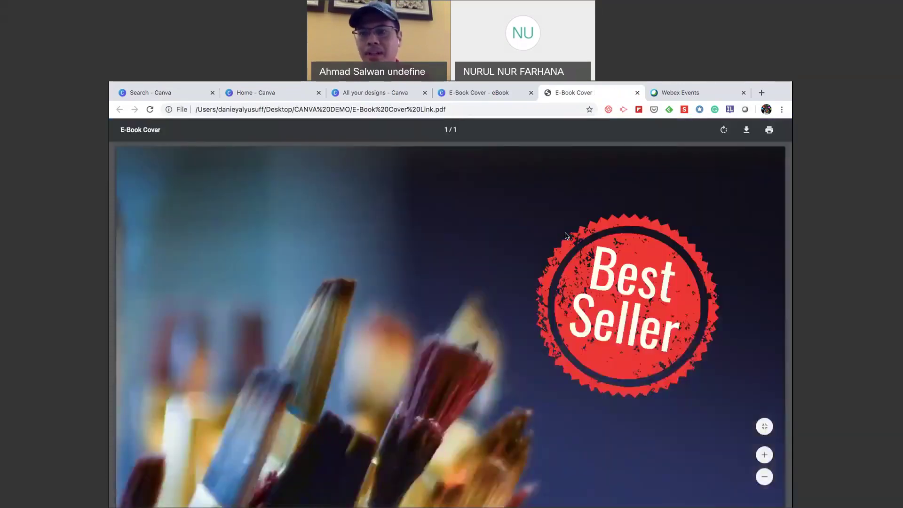
Zoom the PDF out to the whole cover and follow the author link to usm.my.
left_click(764, 477)
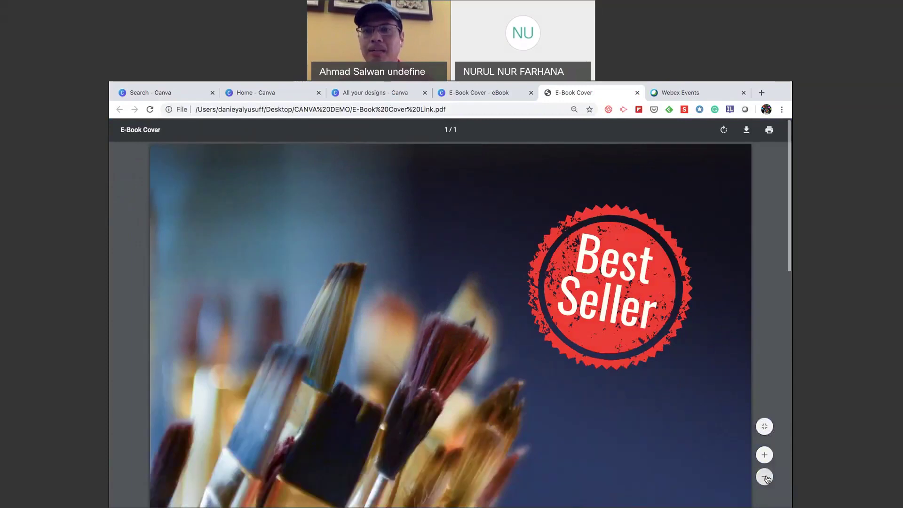
left_click(765, 477)
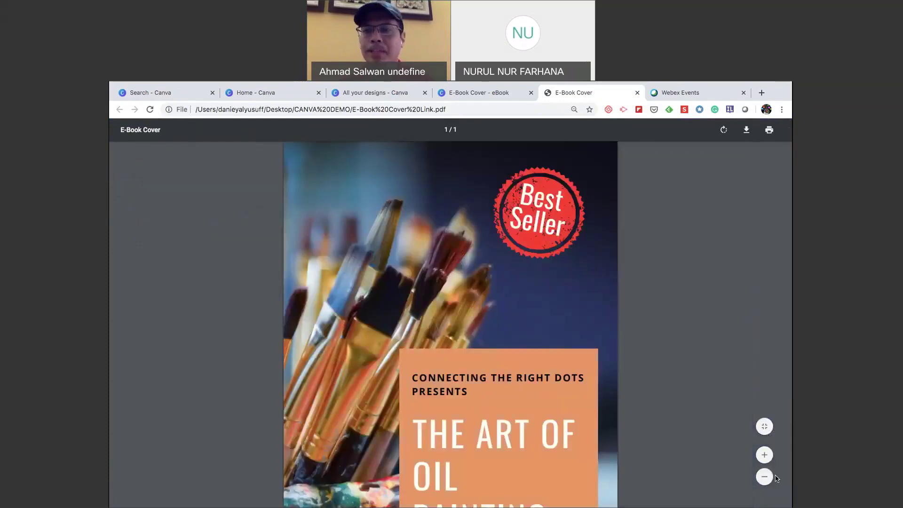
left_click(765, 477)
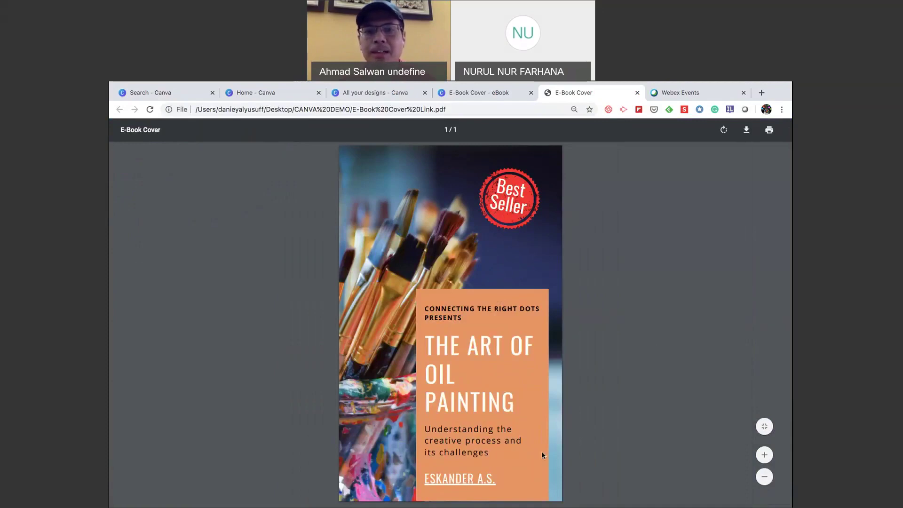
left_click(469, 478)
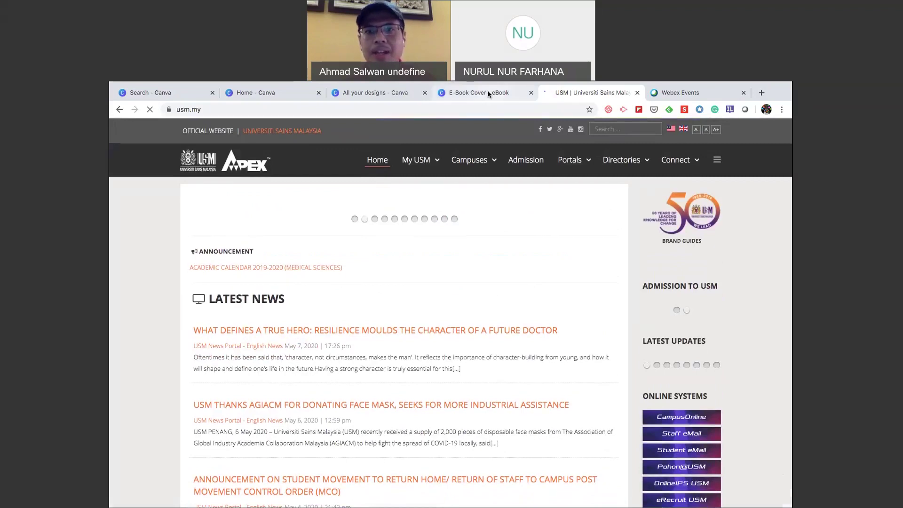
Switch back to the 'E-Book Cover - eBook' tab and scroll the Templates panel.
left_click(500, 93)
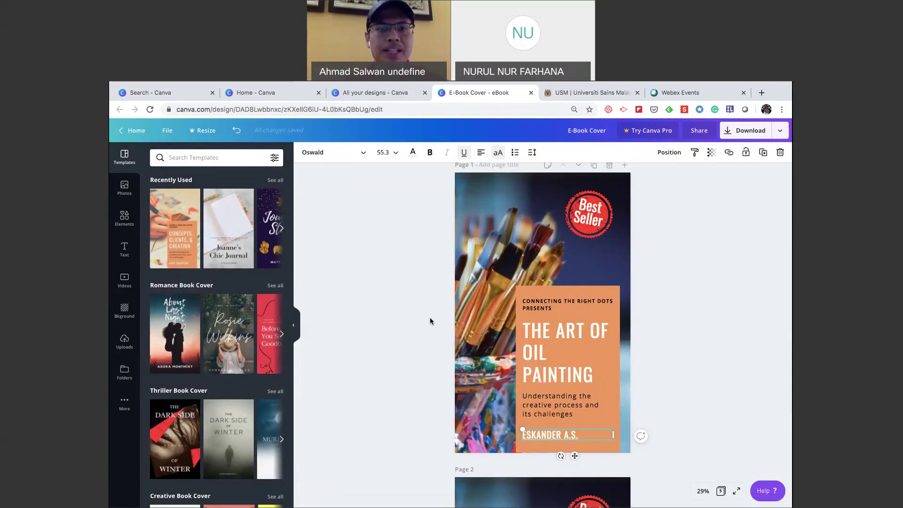
scroll(153, 433, "down", 8)
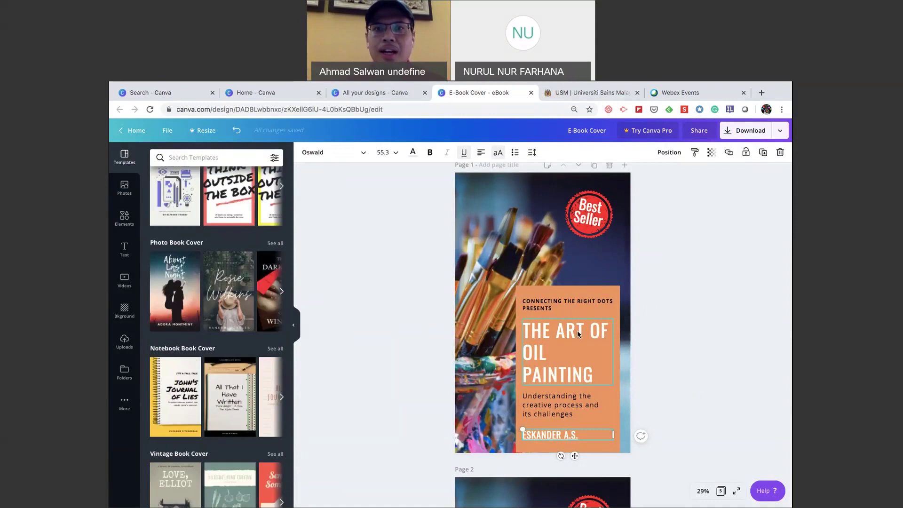
scroll(577, 330, "up", 1)
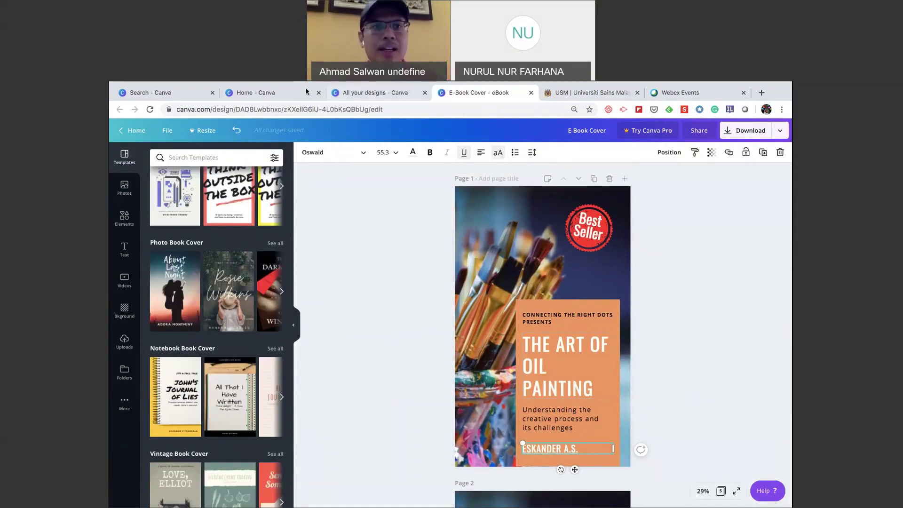
Bring the Safari window forward and go to the Wix course site's Home page.
key("ctrl+Up")
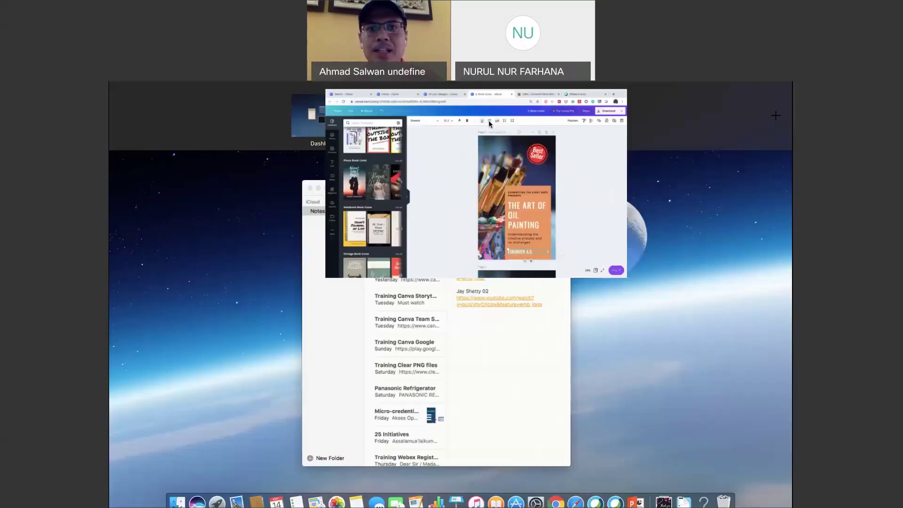
key("super+Tab")
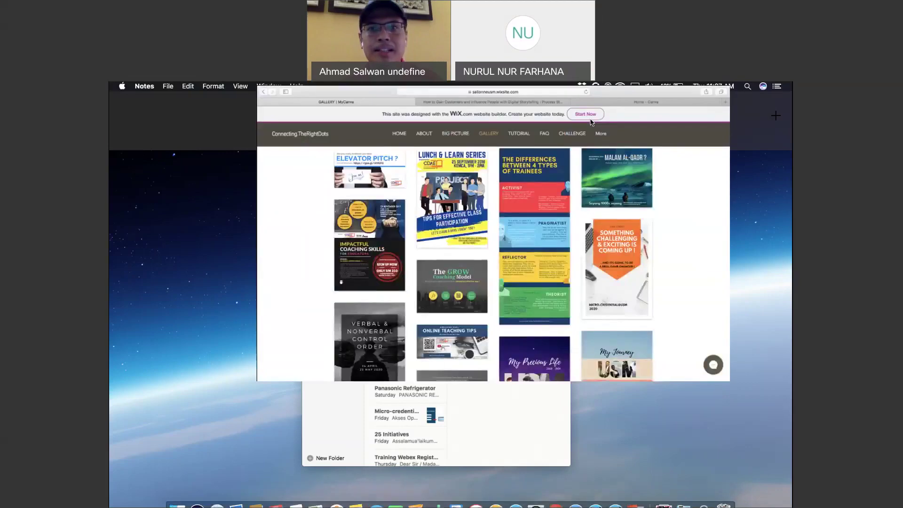
key("ctrl+super+f")
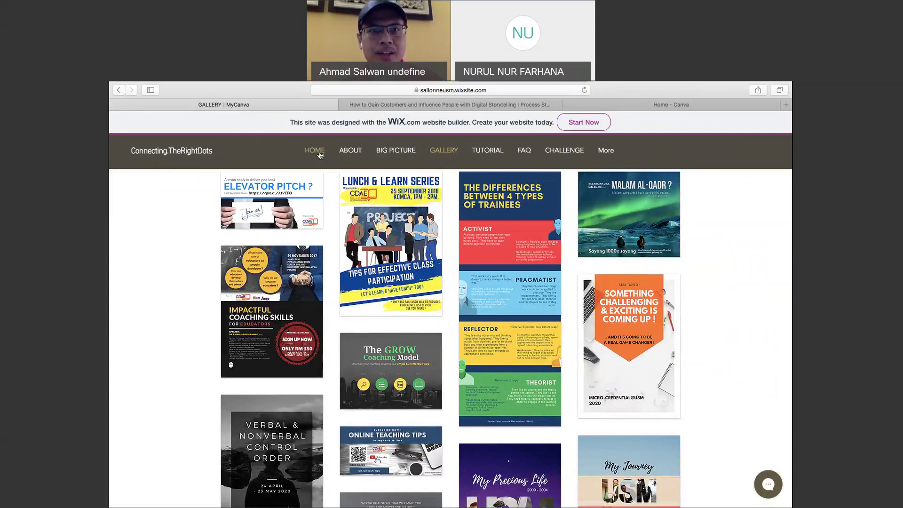
left_click(319, 154)
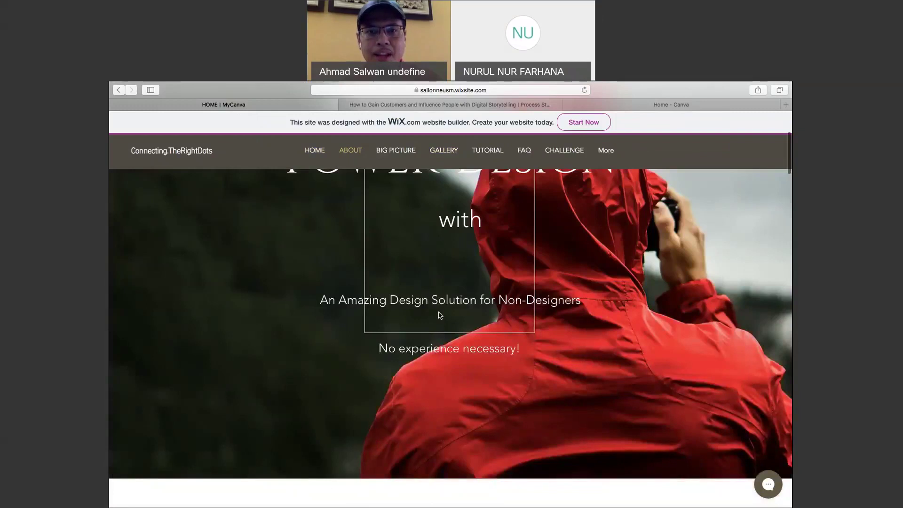
Scroll through the Wix Home page, then switch to the Home - Canva tab.
scroll(439, 314, "down", 10)
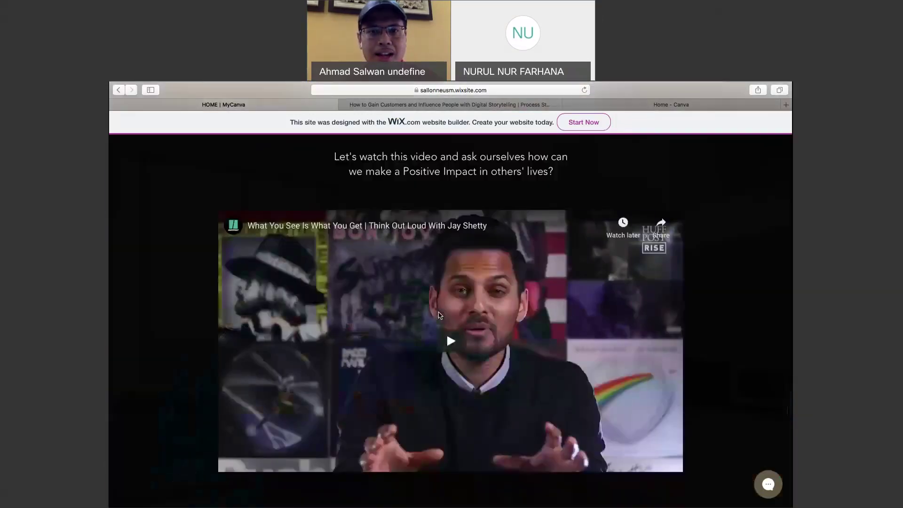
scroll(440, 315, "up", 8)
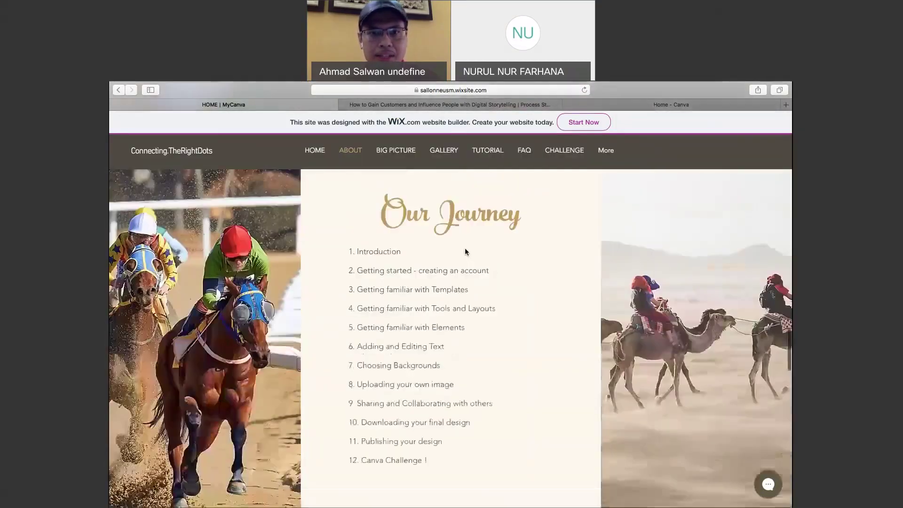
scroll(494, 301, "down", 1)
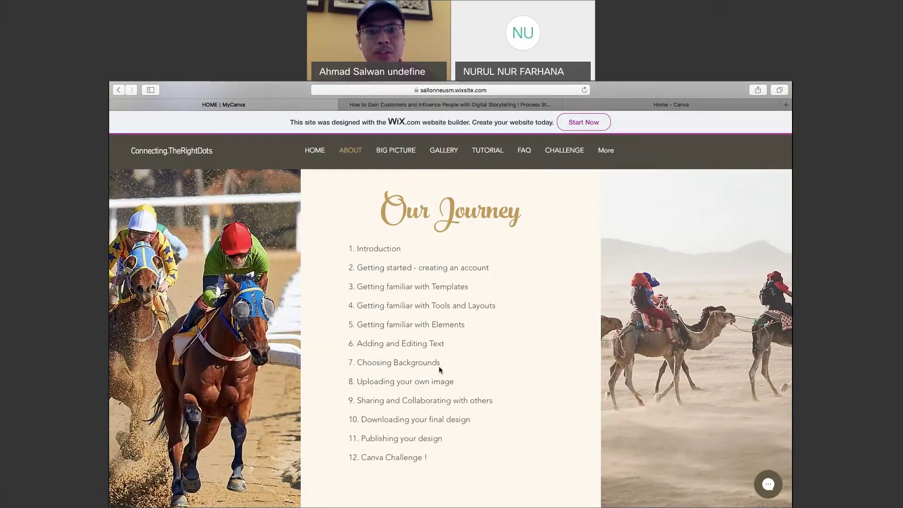
scroll(476, 380, "down", 1)
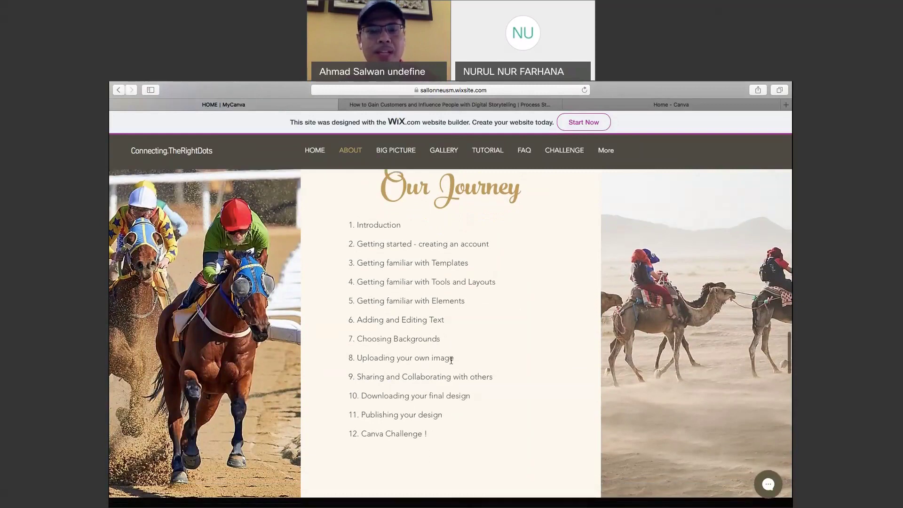
scroll(447, 360, "up", 1)
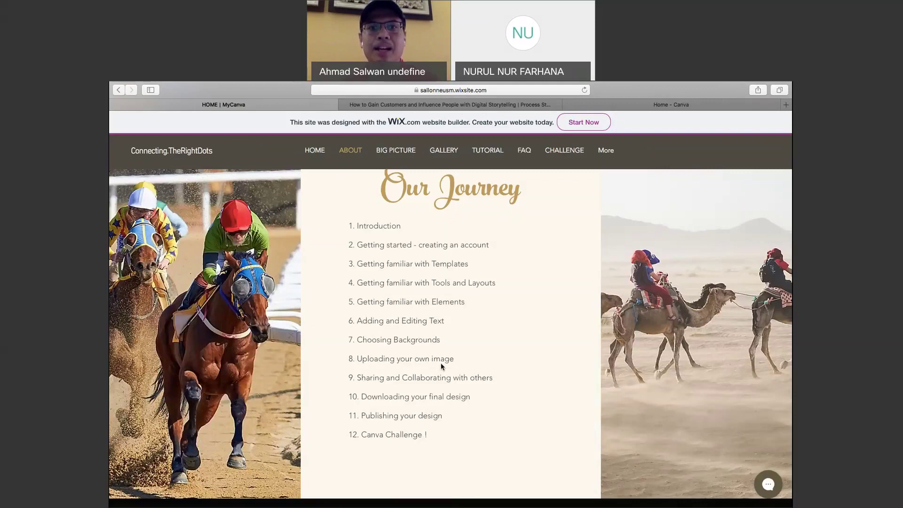
scroll(441, 363, "up", 2)
scroll(442, 362, "up", 1)
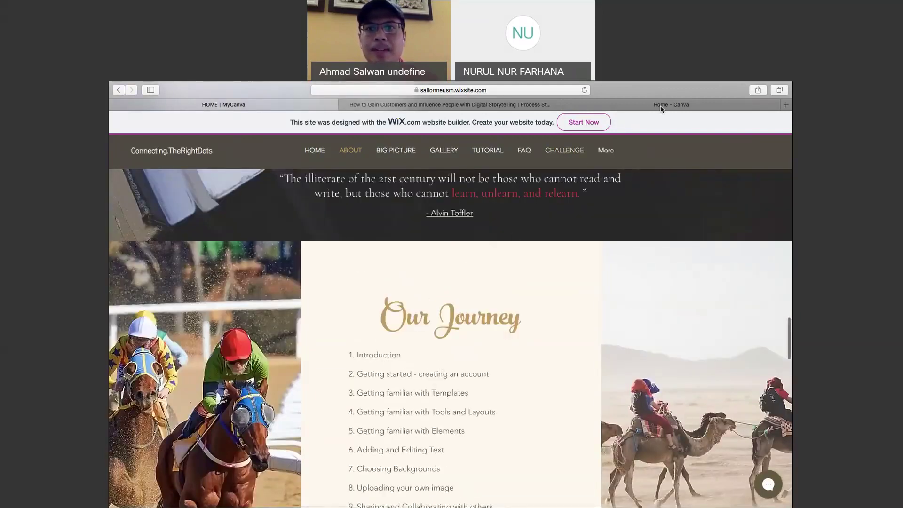
key("ctrl+shift+Tab")
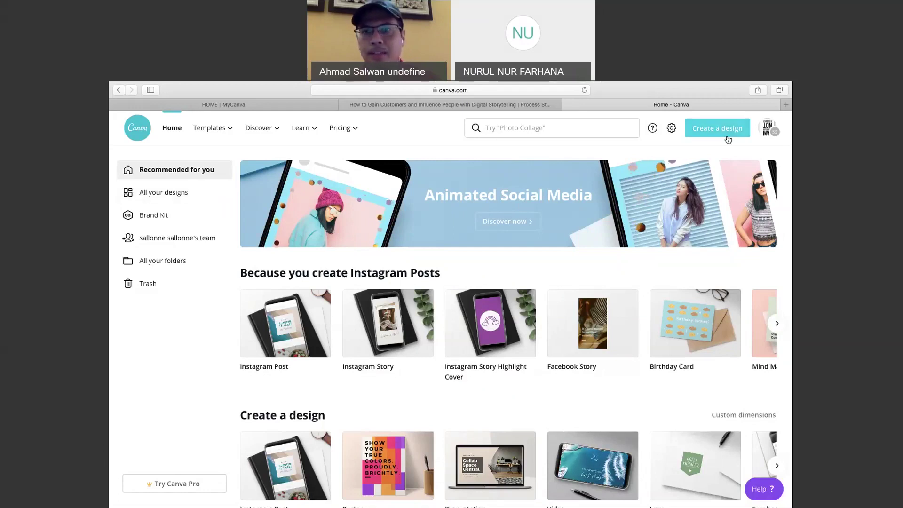
Start a new blank Instagram Post design from the Create a design list.
left_click(711, 134)
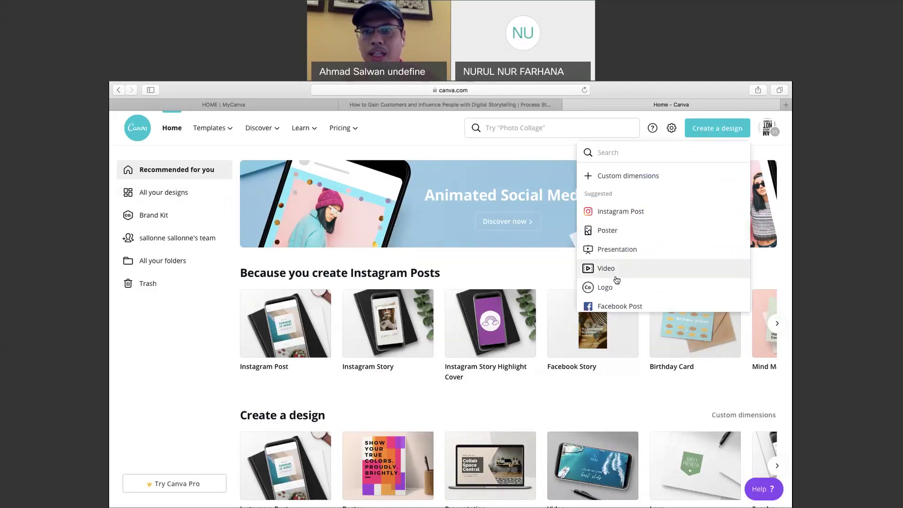
scroll(617, 280, "down", 3)
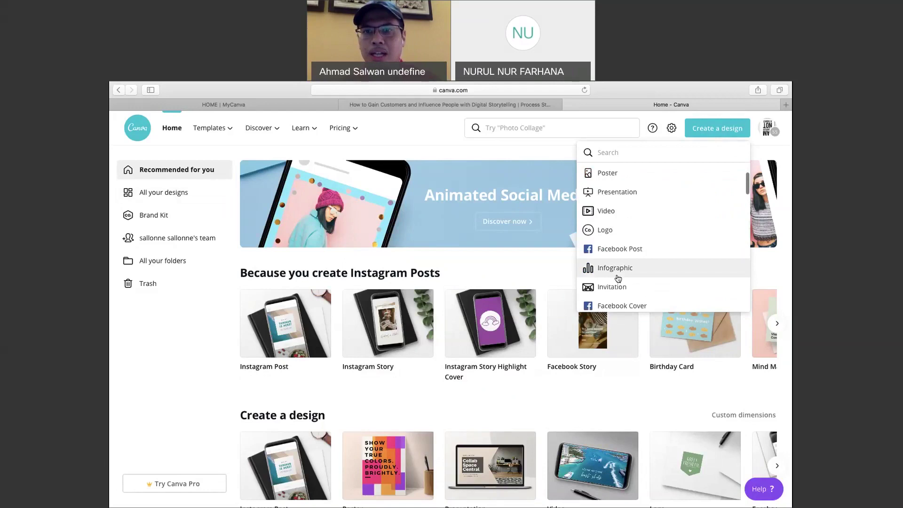
scroll(618, 279, "down", 2)
scroll(618, 279, "down", 1)
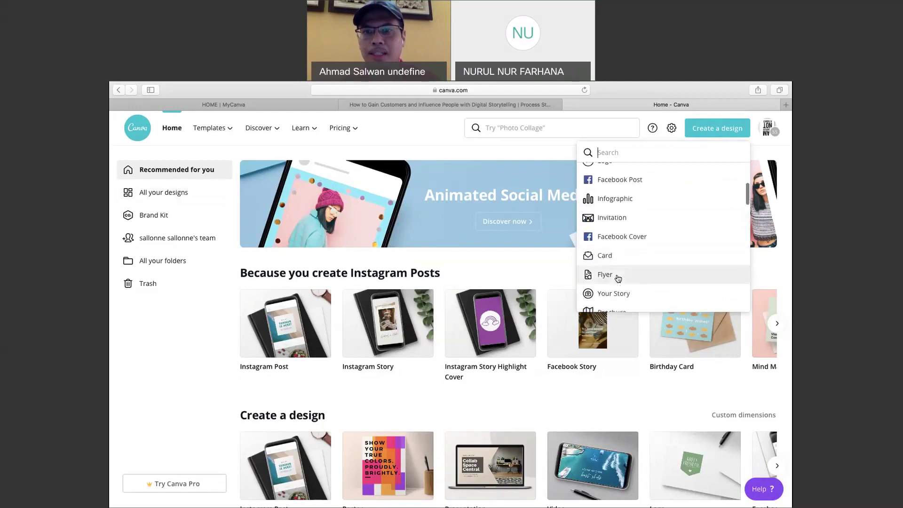
scroll(618, 278, "down", 3)
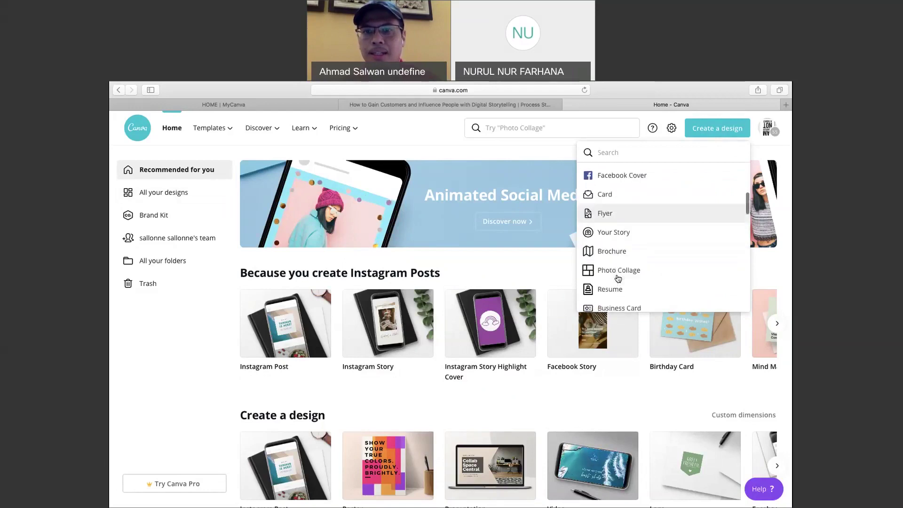
scroll(618, 279, "up", 5)
scroll(618, 278, "up", 2)
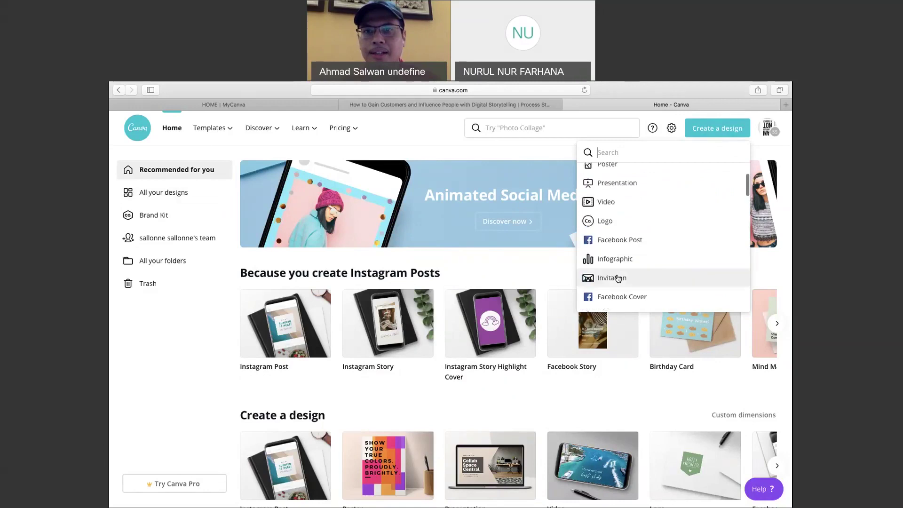
scroll(623, 215, "up", 2)
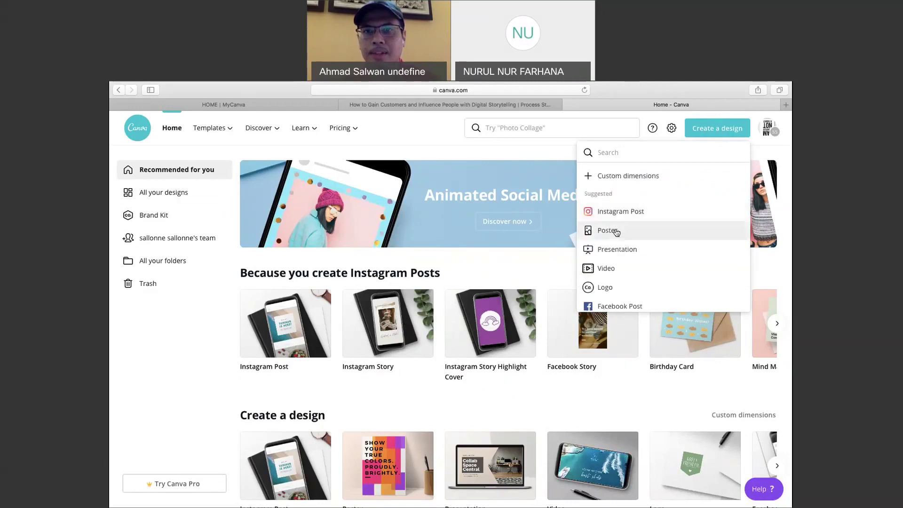
left_click(619, 211)
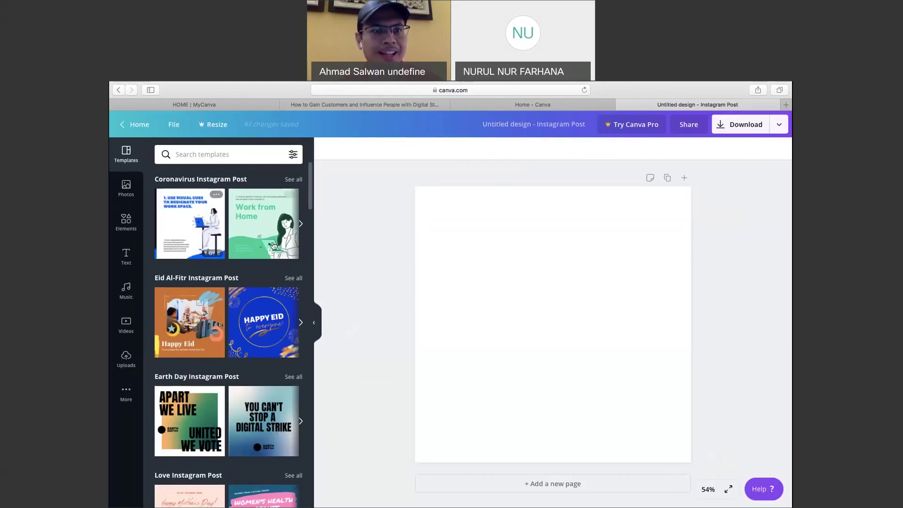
Drop the Covid-19 work-from-home page '3. Communicate with your manager and co-workers' onto the post.
left_click(190, 238)
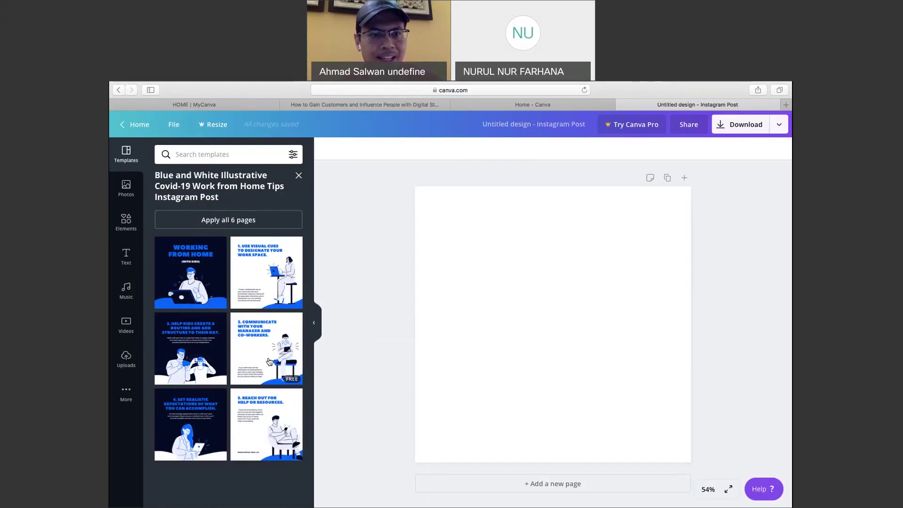
left_click_drag(271, 362, 493, 286)
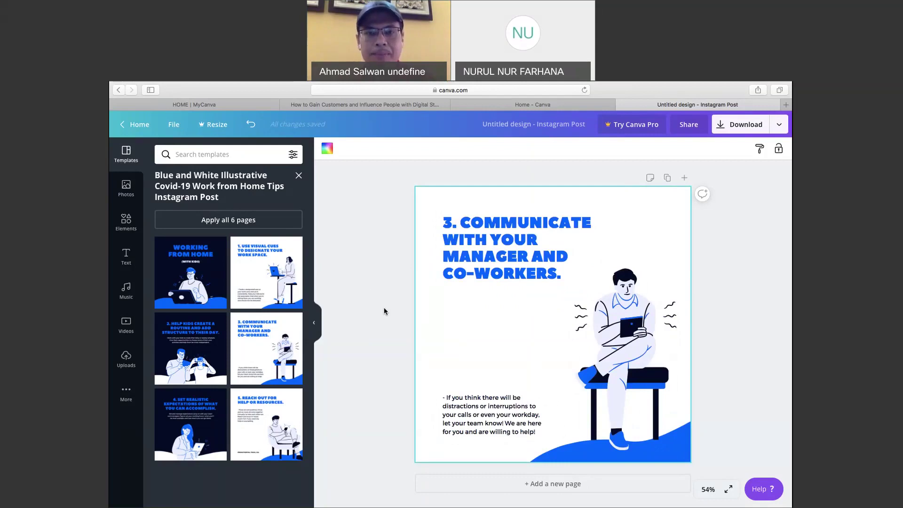
left_click(123, 392)
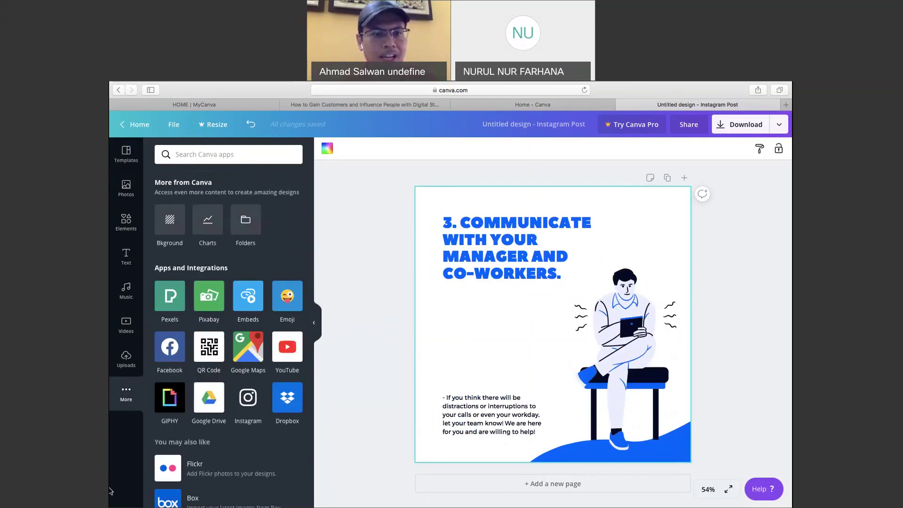
Upload adult-1868750_1920.jpg from the CANVA DEMO folder into Canva's image uploads.
left_click(127, 358)
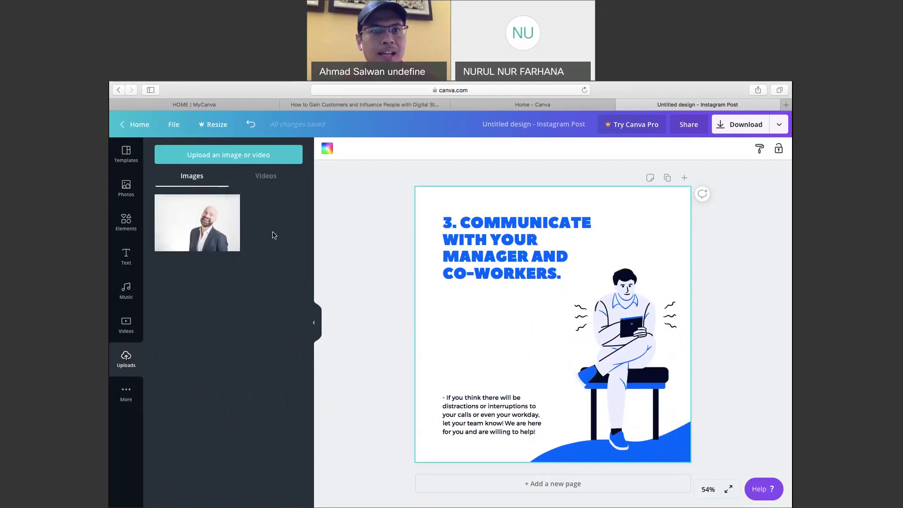
left_click(237, 163)
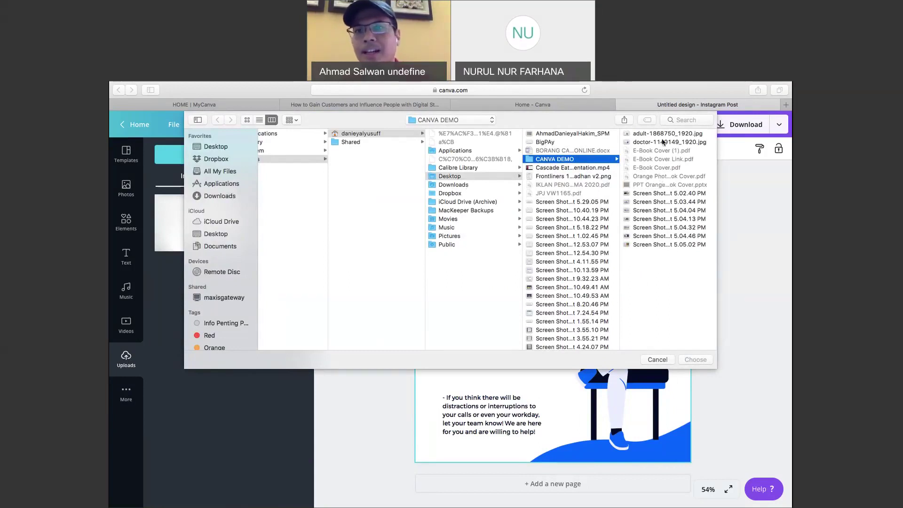
left_click(641, 137)
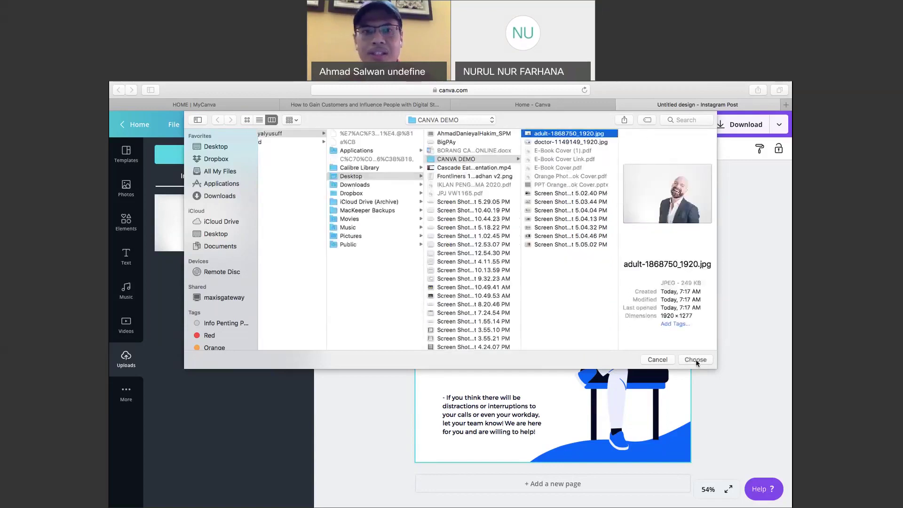
left_click(695, 359)
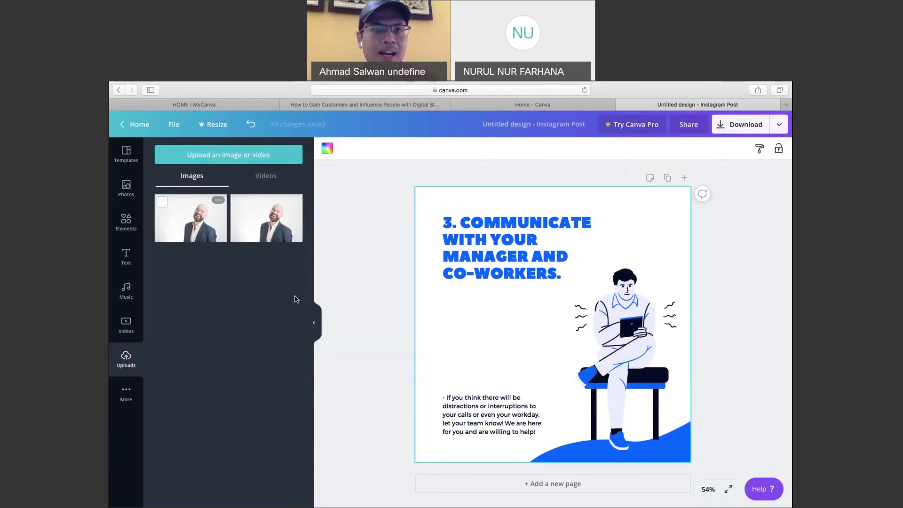
left_click(619, 331)
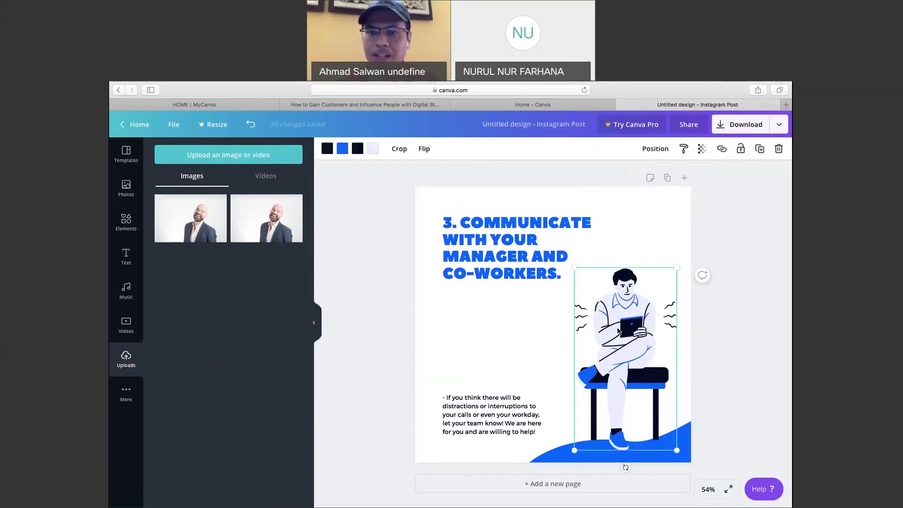
Replace the bench illustration with the uploaded laughing man photo on the post's right side.
key("Delete")
left_click_drag(206, 229, 459, 315)
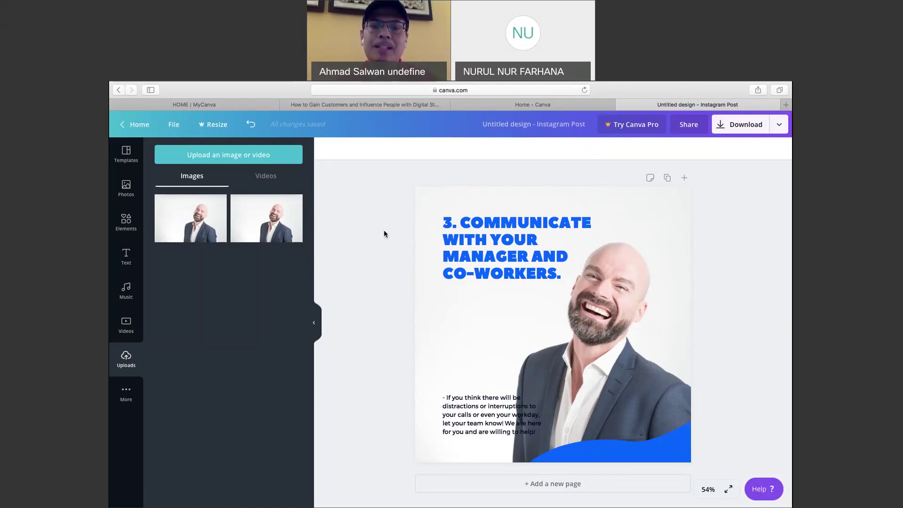
Switch to the Chrome window's e-book cover editor and return to the Canva home page.
key("ctrl+Up")
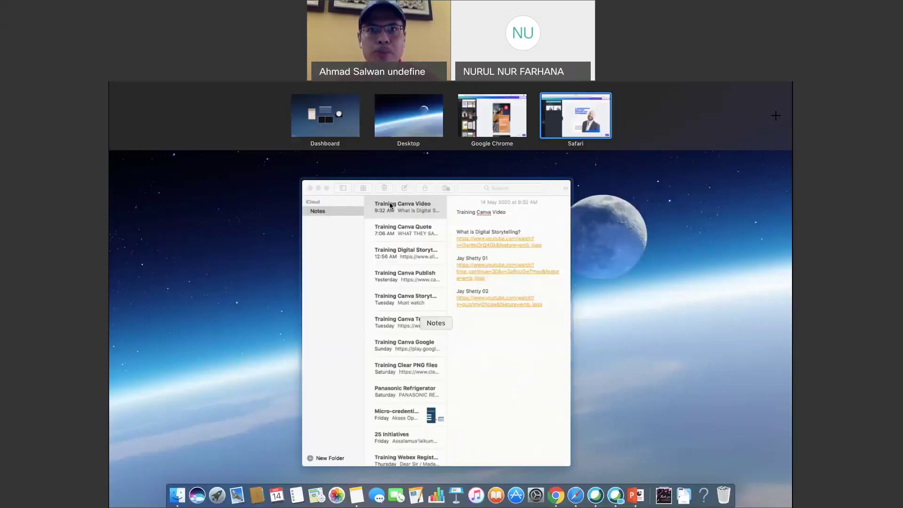
key("ctrl+Up")
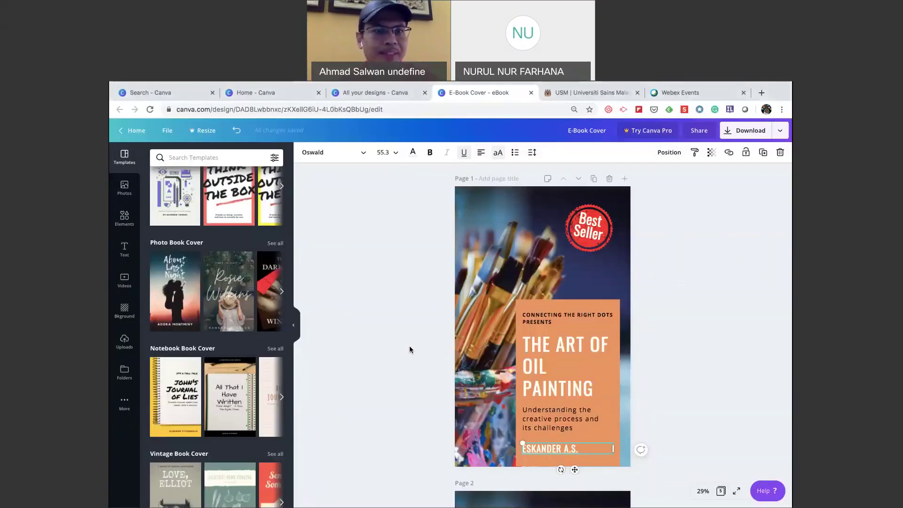
scroll(255, 364, "down", 6)
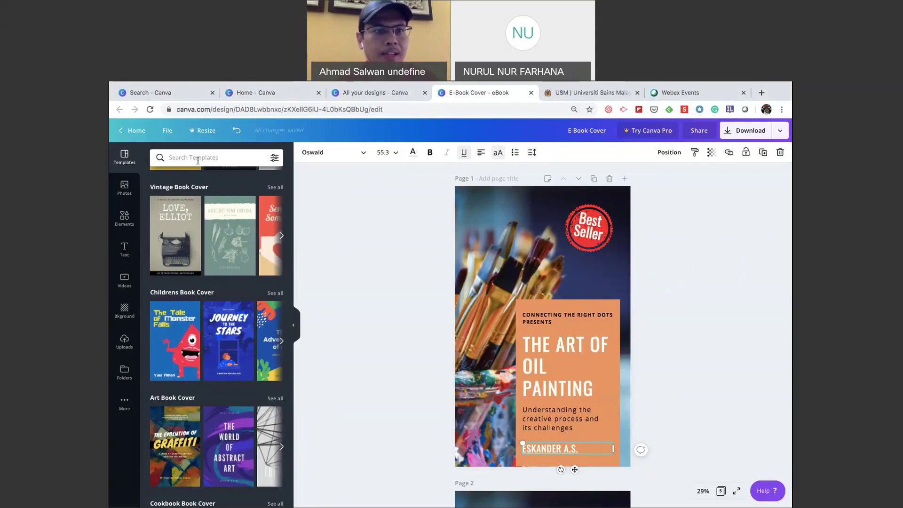
left_click(136, 130)
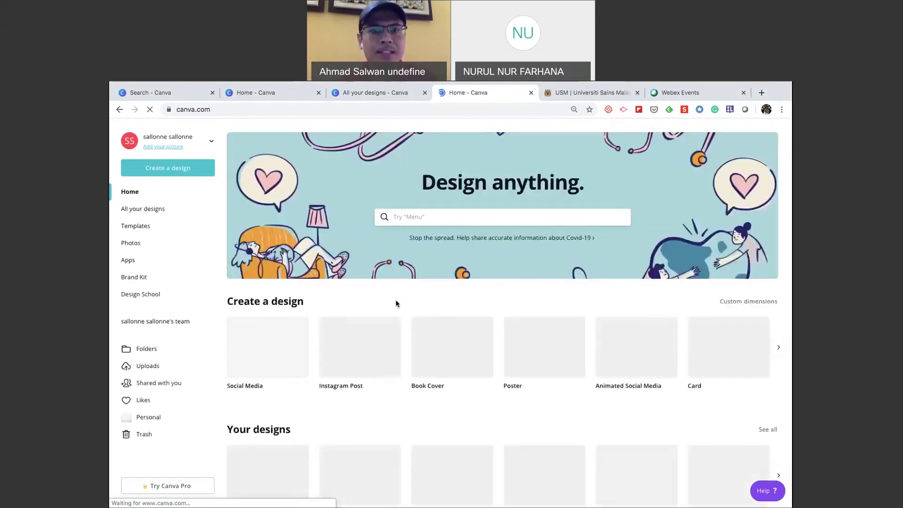
Search Canva templates for 'presentation' and scroll through the results.
left_click(408, 216)
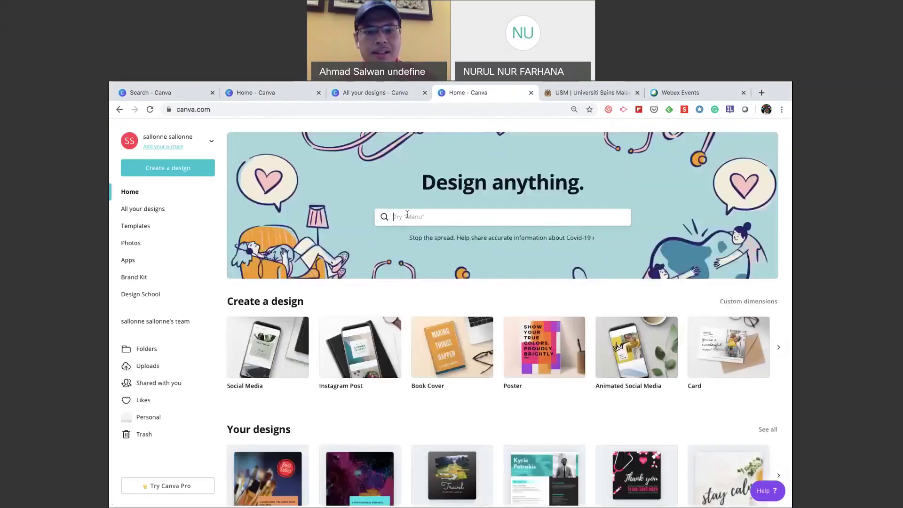
type("prese")
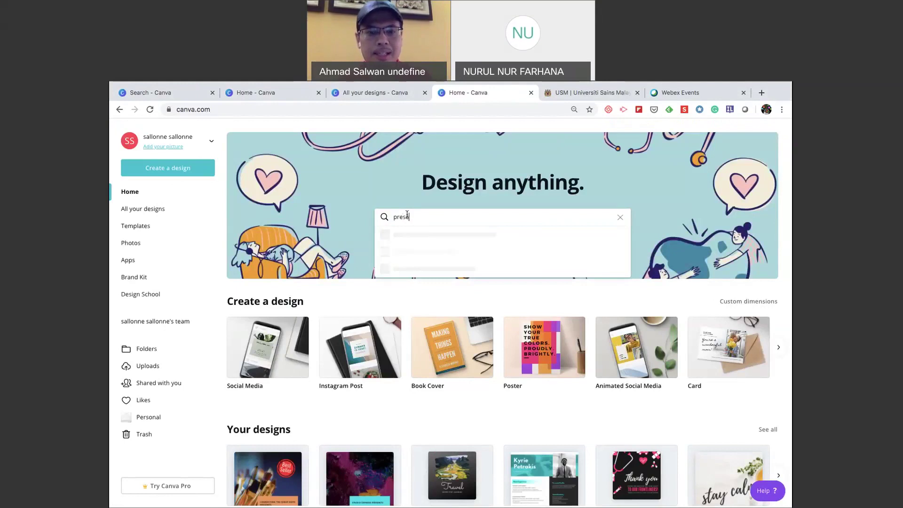
type("ntation")
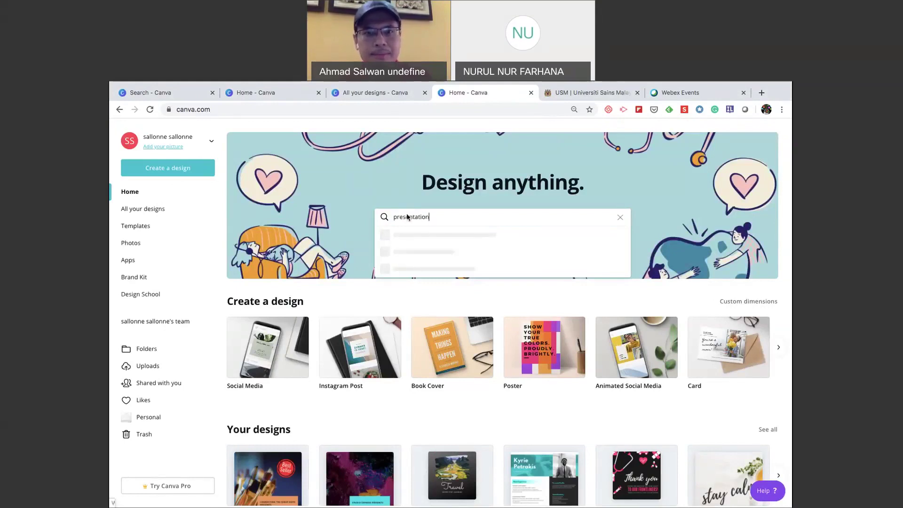
key("Return")
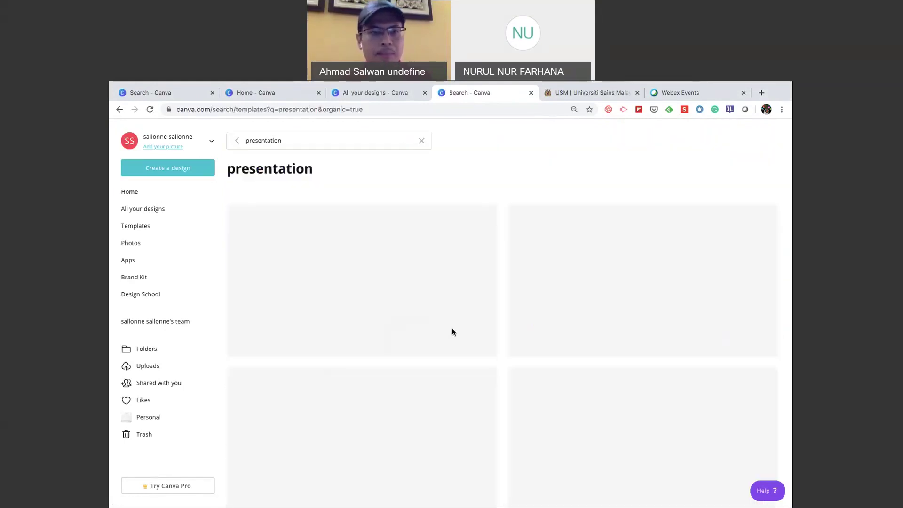
scroll(477, 428, "down", 1)
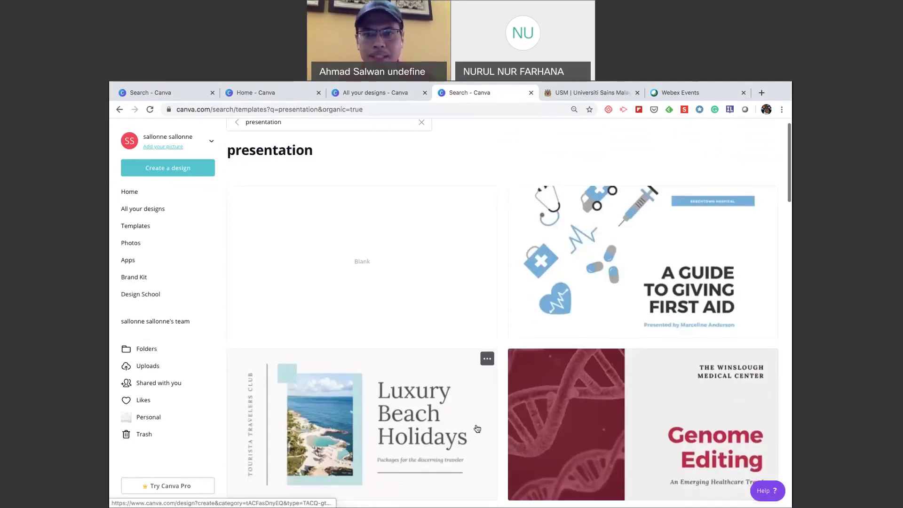
scroll(477, 428, "down", 10)
scroll(477, 428, "down", 5)
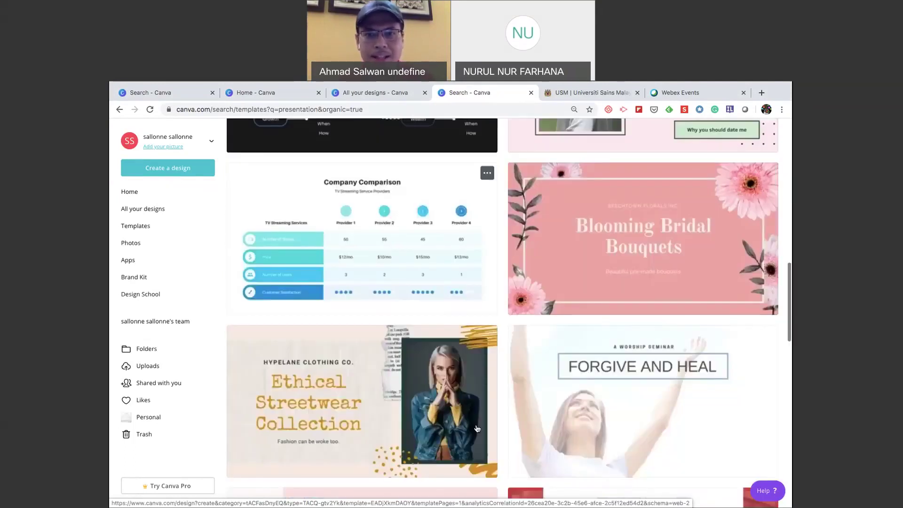
scroll(477, 428, "down", 6)
scroll(477, 428, "down", 5)
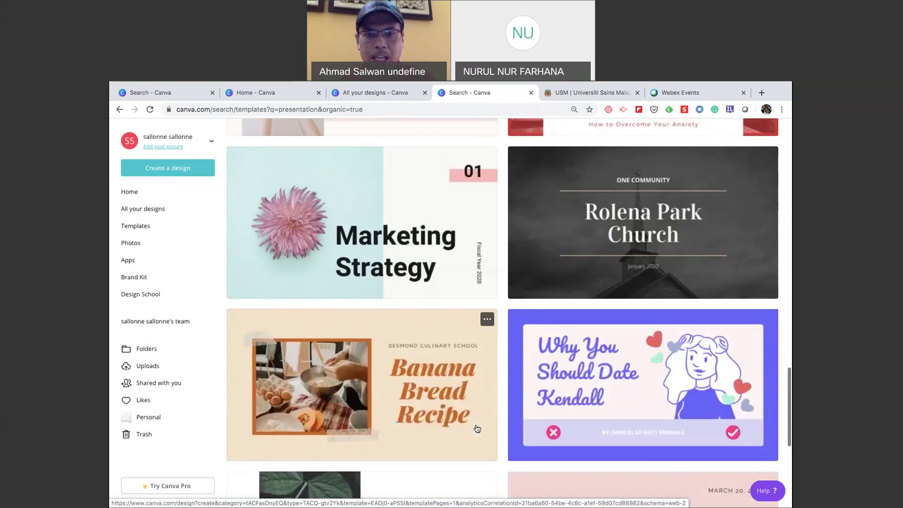
scroll(477, 428, "down", 4)
scroll(401, 301, "down", 1)
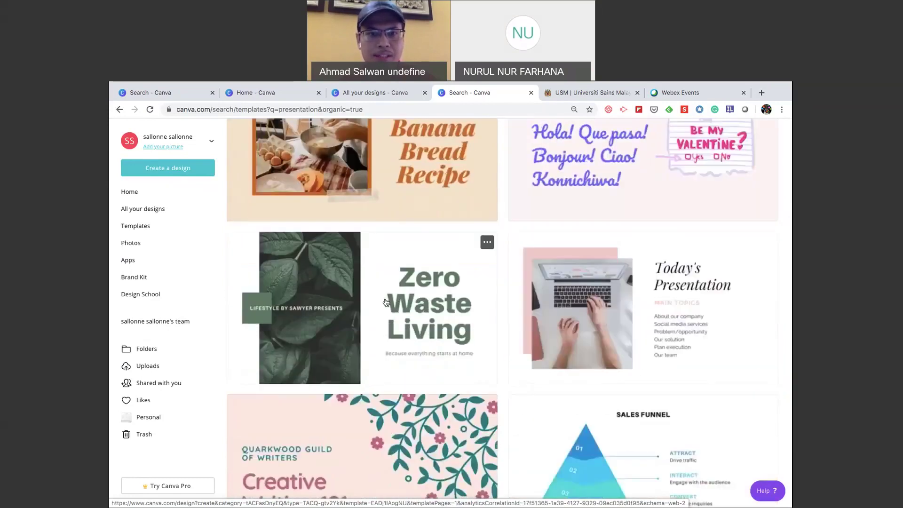
Open the Zero Waste Living presentation template.
left_click(386, 301)
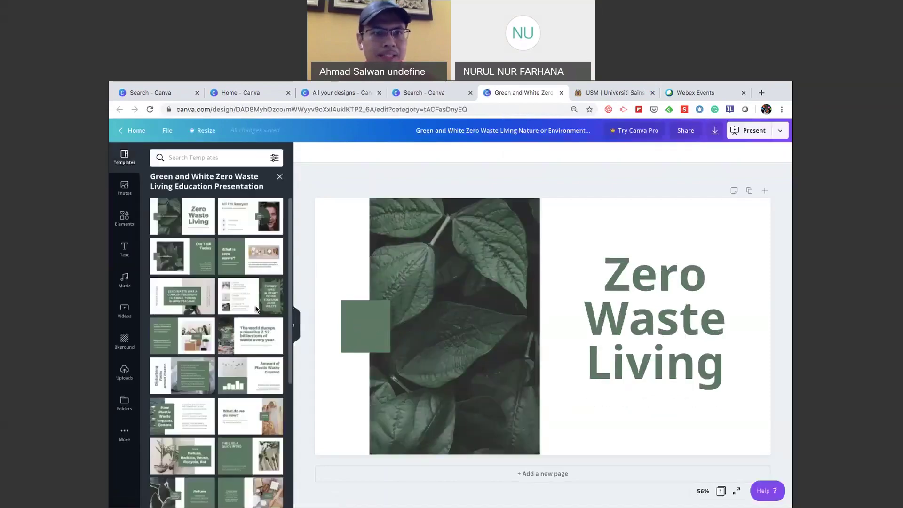
scroll(231, 367, "down", 1)
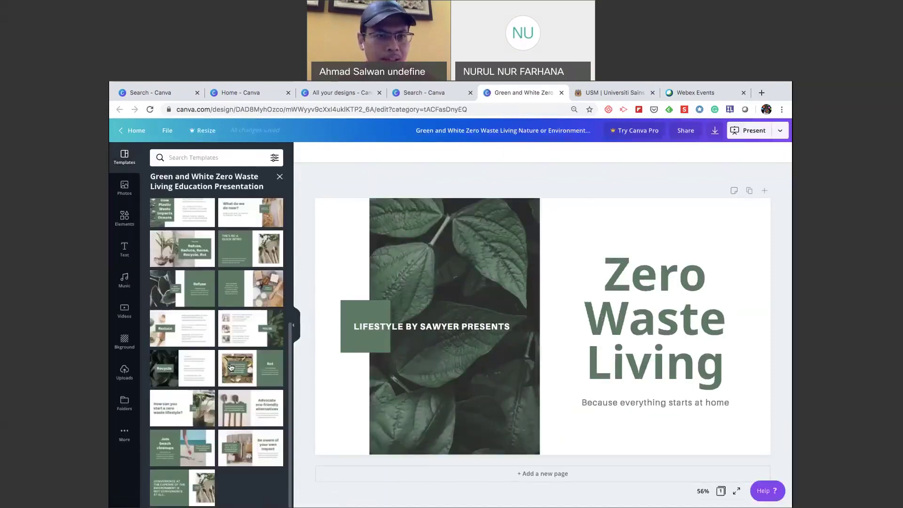
scroll(231, 367, "down", 4)
scroll(231, 367, "up", 5)
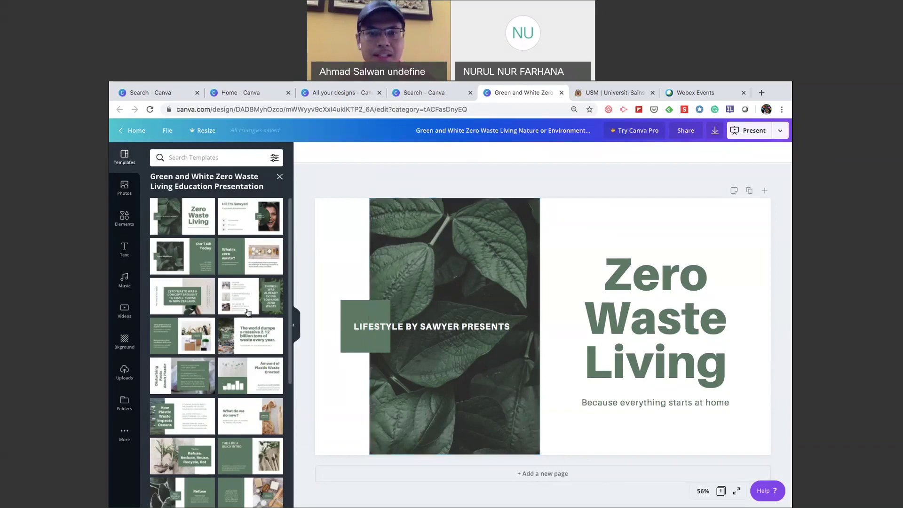
Add pages 2 and 3 using the 'What is zero waste?' and world-dumps statistic layouts.
left_click(524, 475)
left_click_drag(247, 262, 433, 294)
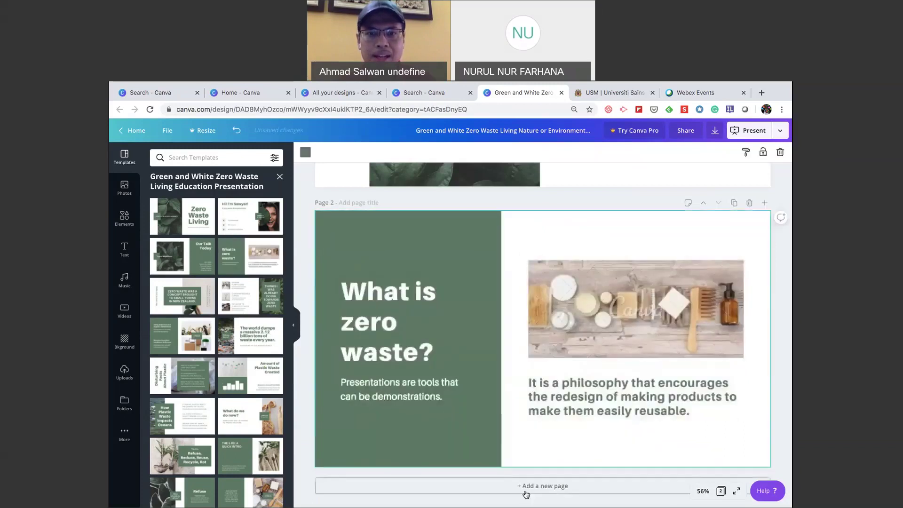
left_click(522, 485)
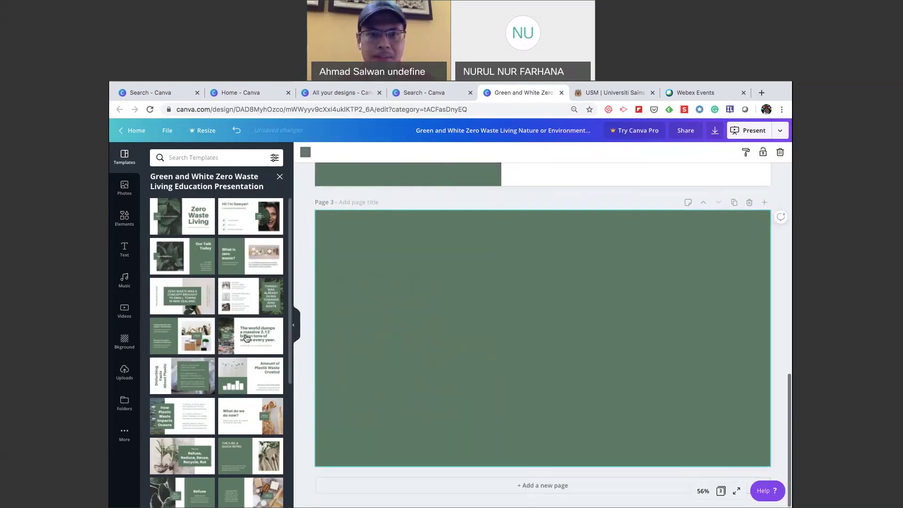
left_click_drag(245, 337, 381, 249)
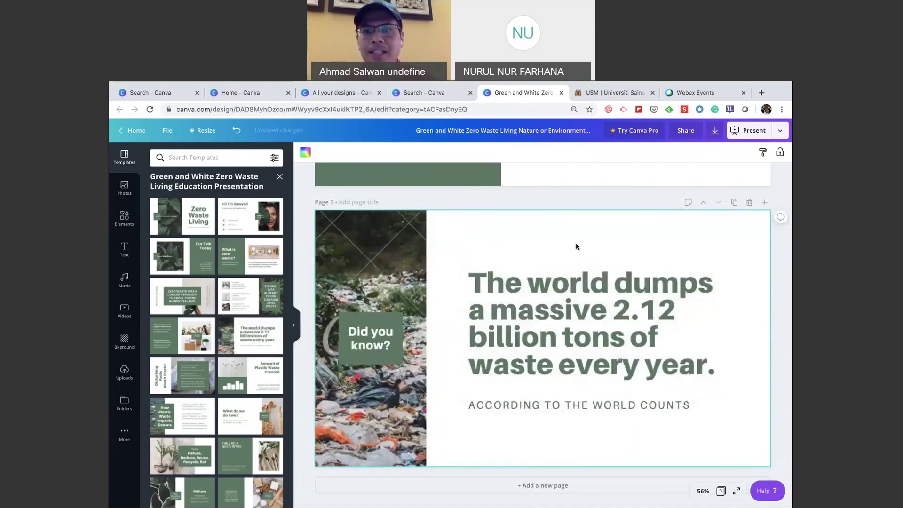
scroll(576, 242, "up", 3)
scroll(577, 246, "up", 10)
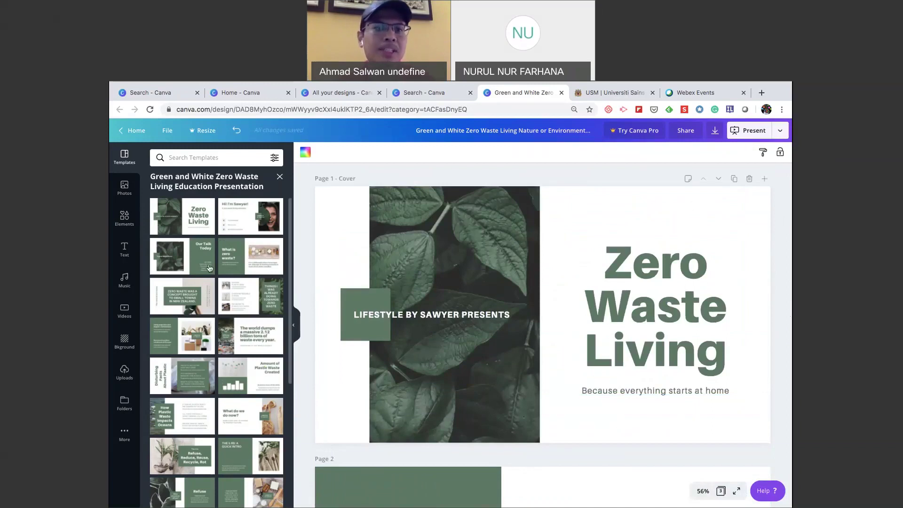
scroll(222, 414, "down", 1)
scroll(222, 415, "down", 6)
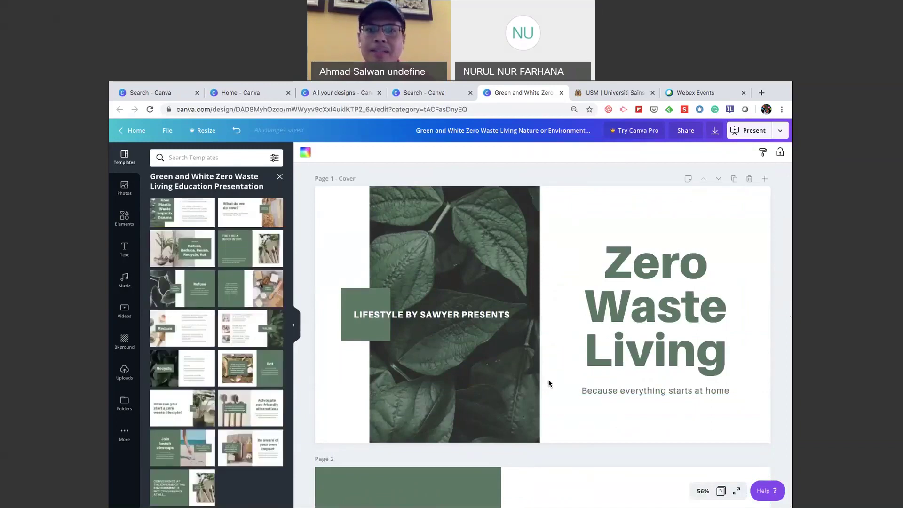
scroll(548, 384, "down", 7)
scroll(564, 381, "down", 4)
scroll(597, 282, "up", 7)
scroll(597, 221, "up", 4)
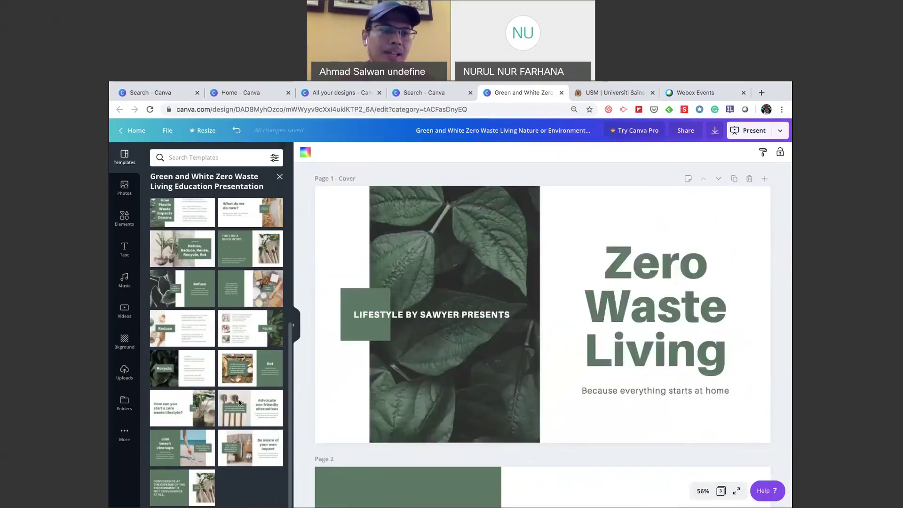
Browse the side panels, return to Canva's home page and open the Folders overview.
left_click(124, 403)
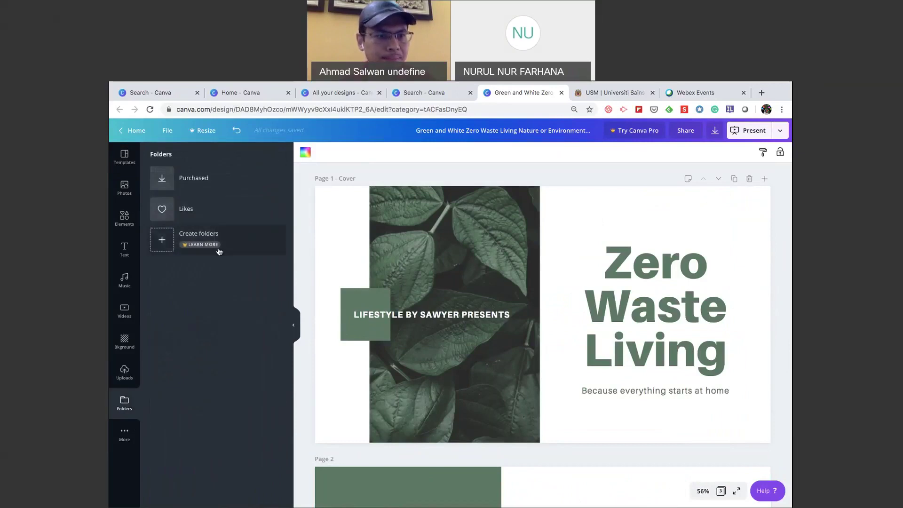
left_click(126, 433)
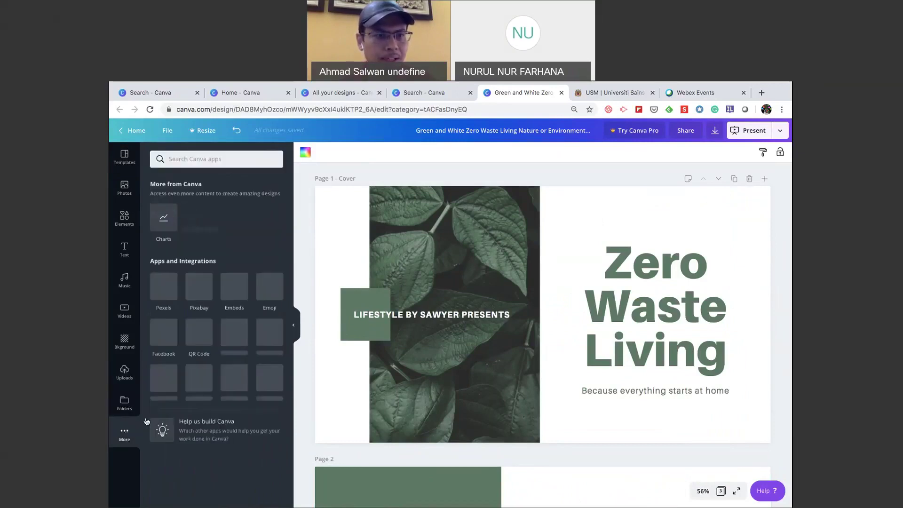
left_click(125, 403)
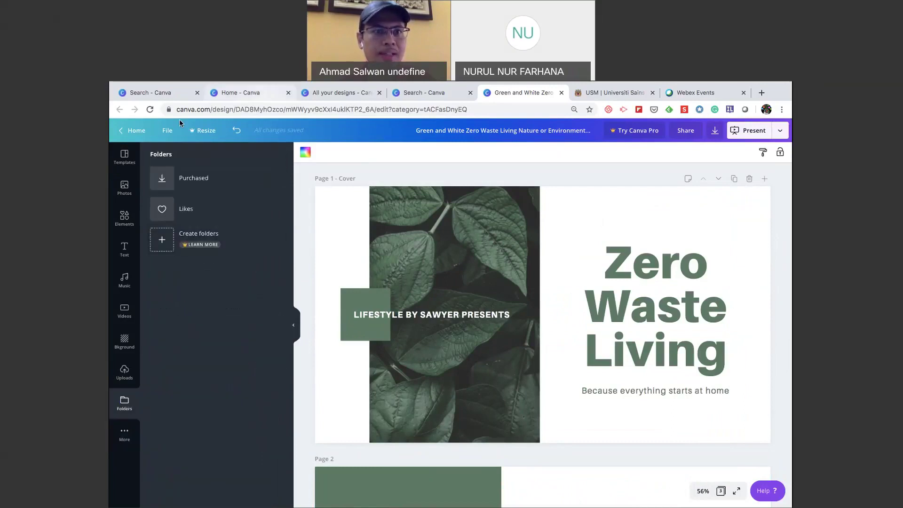
left_click(136, 136)
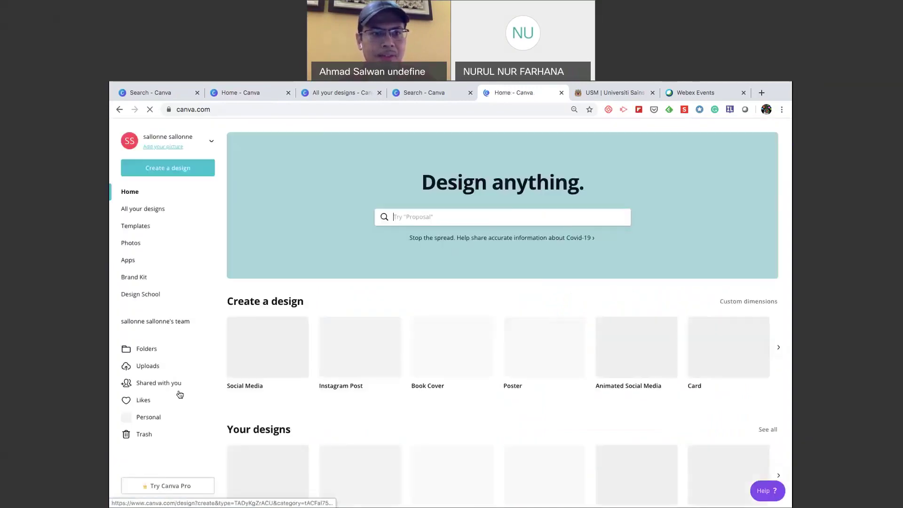
left_click(154, 350)
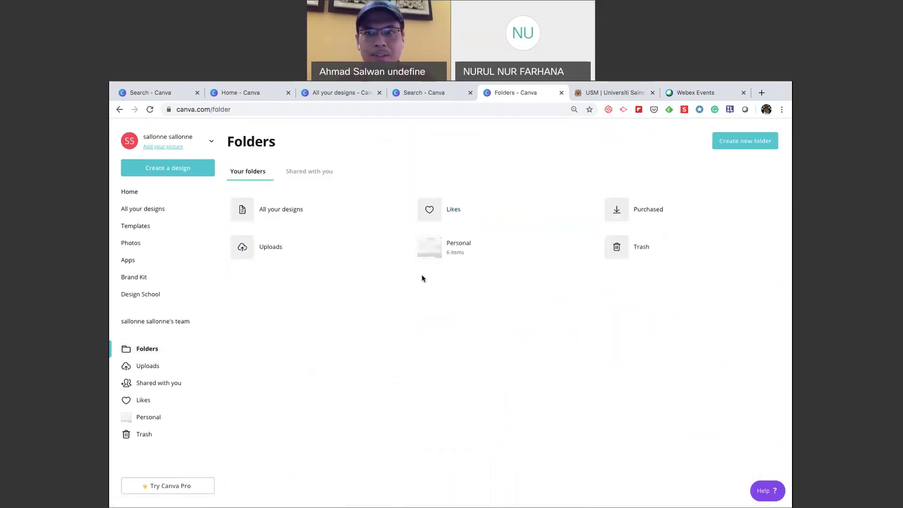
Create a new folder named 'Present 123'.
left_click(750, 149)
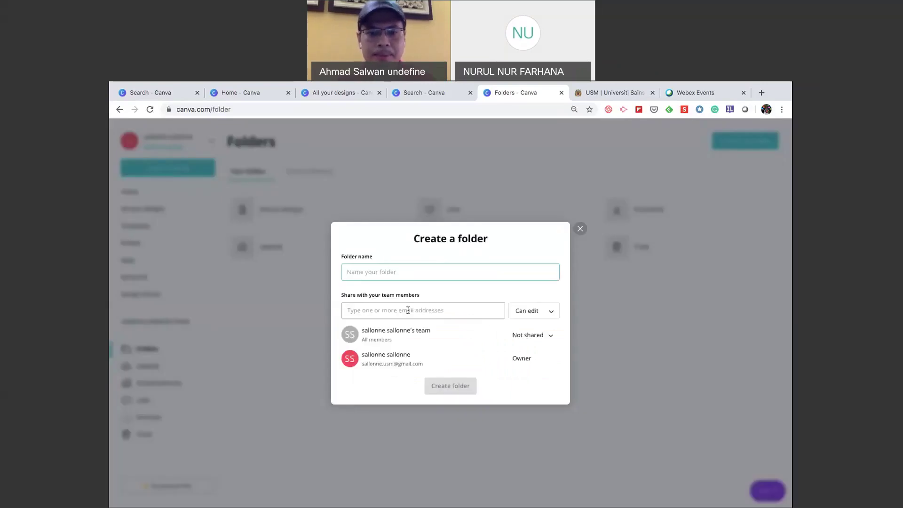
type("Present")
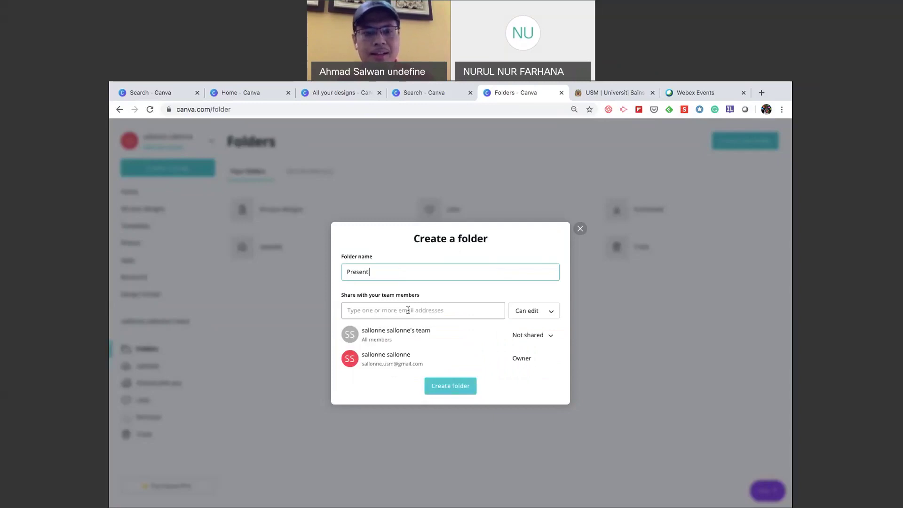
type(" 123")
left_click(450, 386)
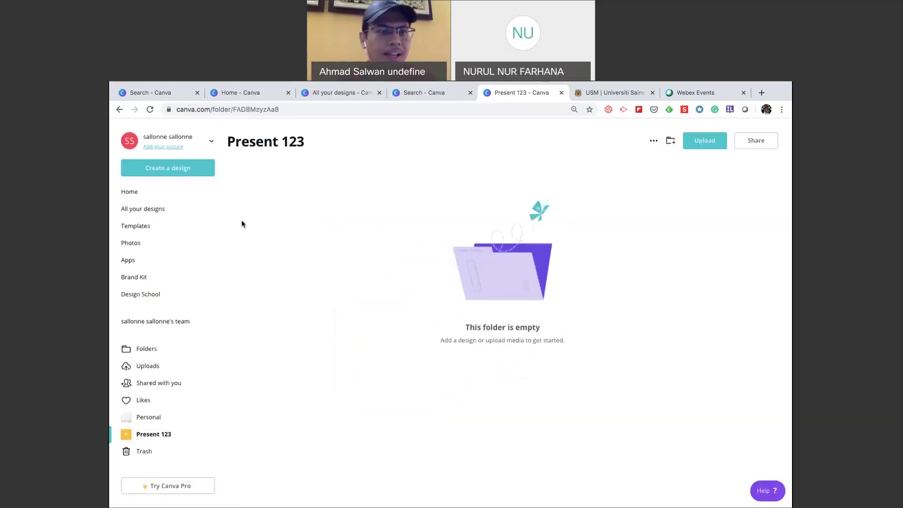
In All your designs, move the My Journey design into the Present 123 folder.
left_click(160, 210)
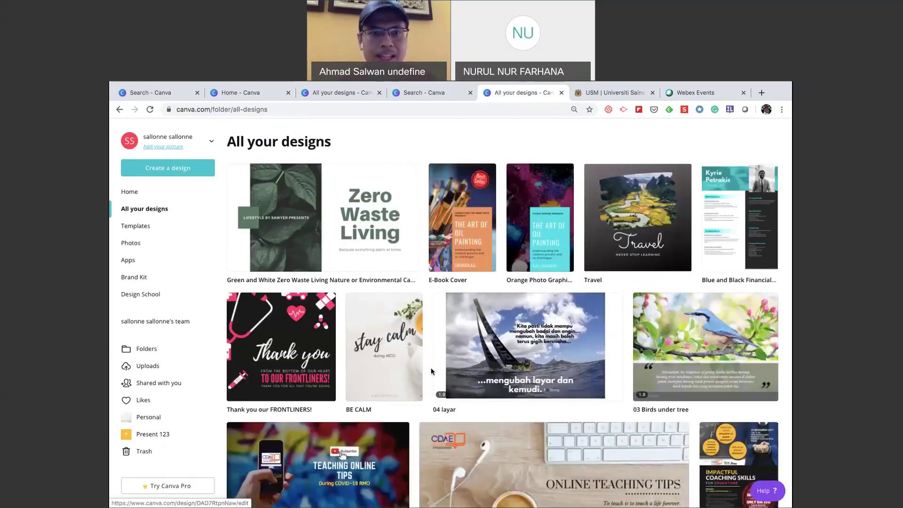
scroll(431, 371, "down", 5)
scroll(431, 371, "down", 3)
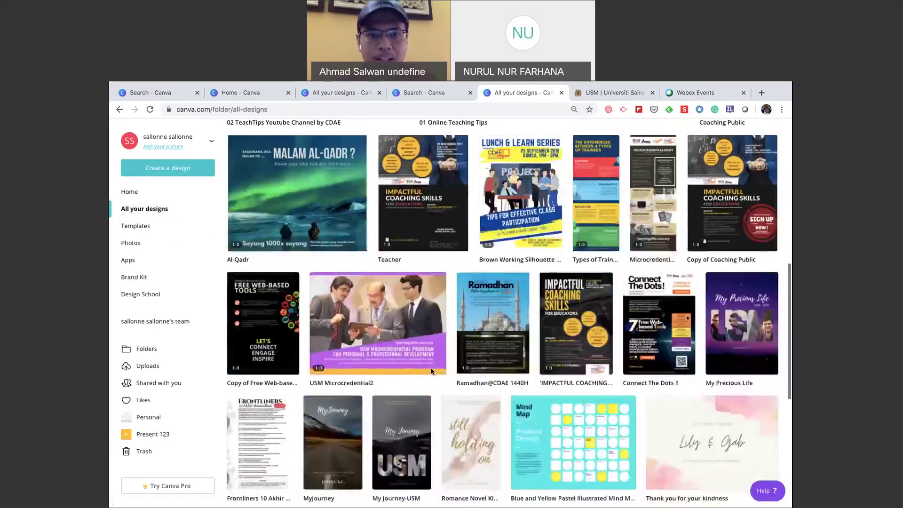
scroll(433, 381, "down", 3)
scroll(436, 398, "up", 3)
scroll(436, 398, "up", 10)
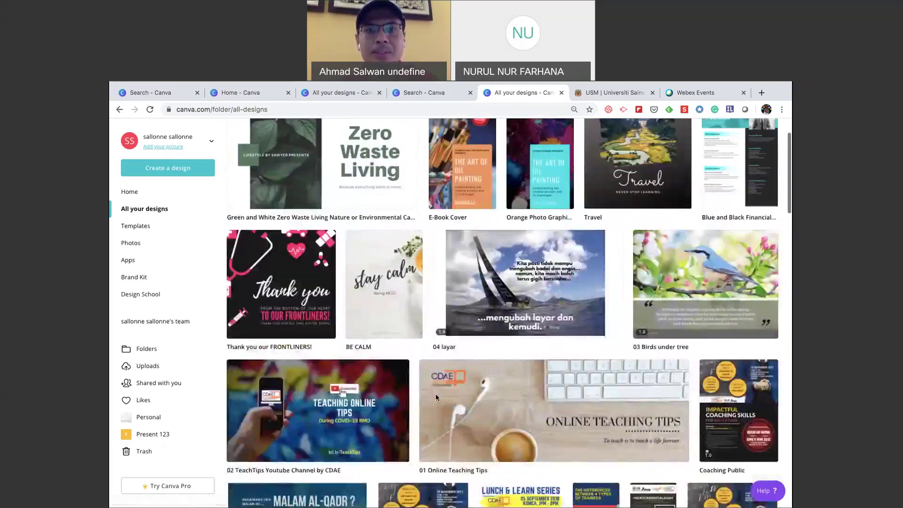
scroll(437, 397, "down", 3)
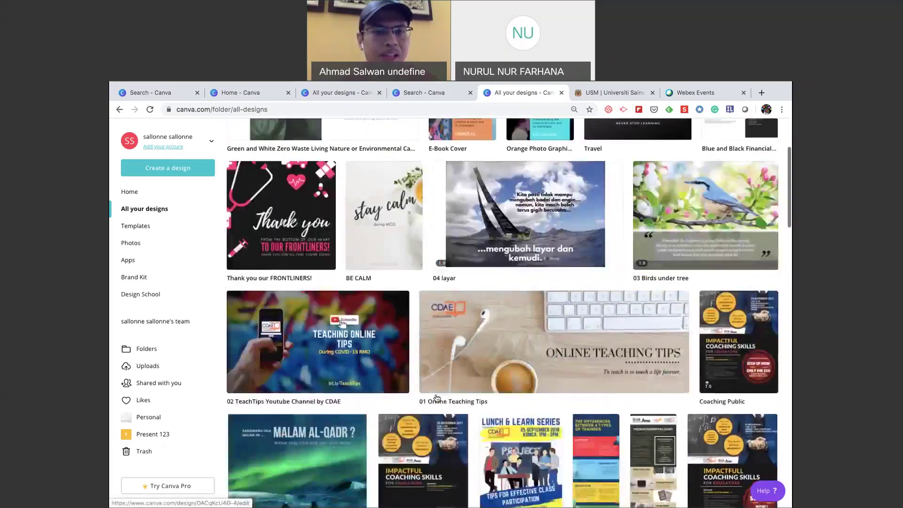
scroll(436, 397, "down", 4)
scroll(436, 398, "down", 3)
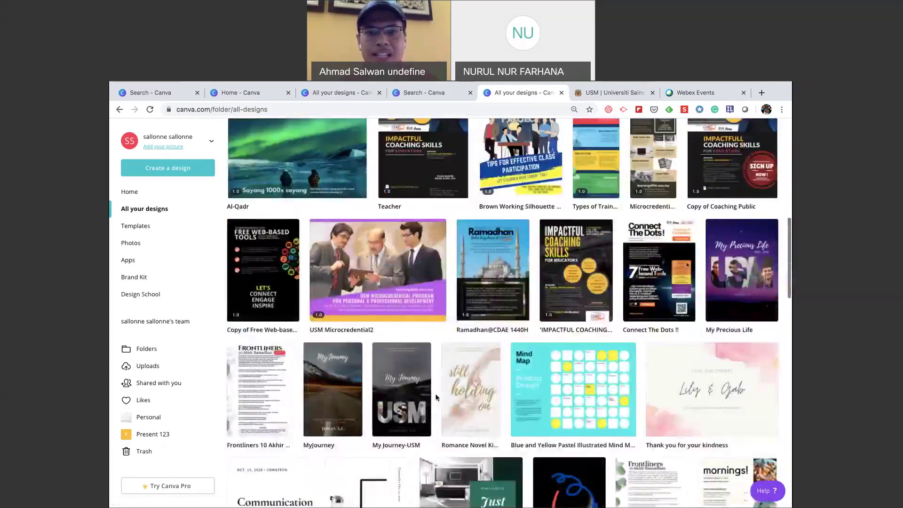
scroll(437, 397, "down", 2)
scroll(437, 397, "down", 1)
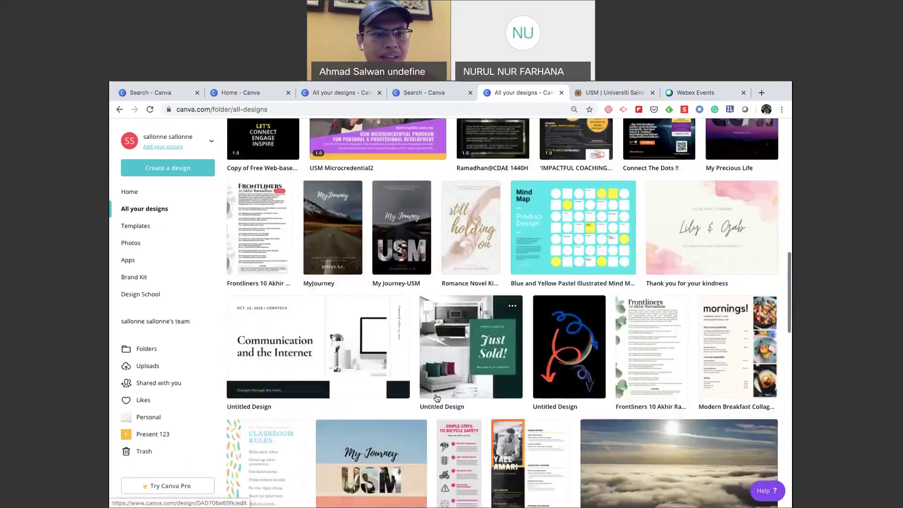
scroll(437, 398, "down", 1)
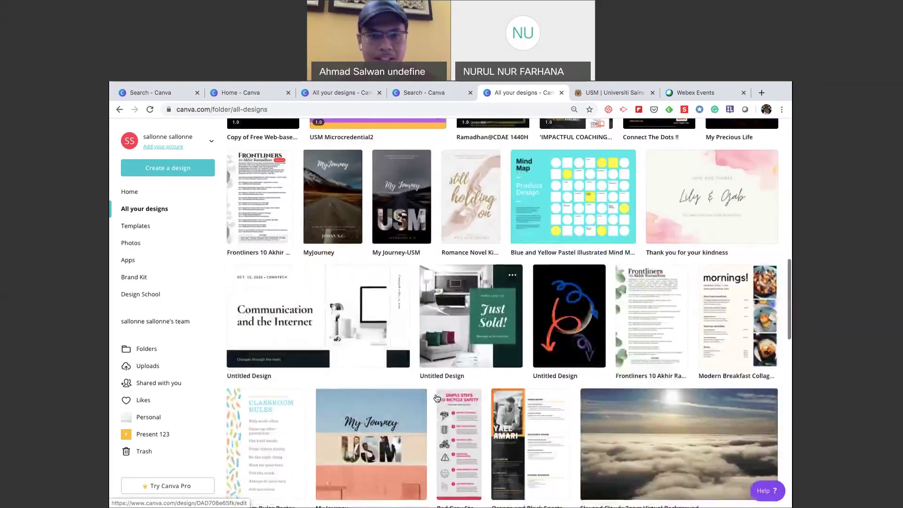
scroll(376, 366, "down", 2)
left_click_drag(368, 361, 167, 436)
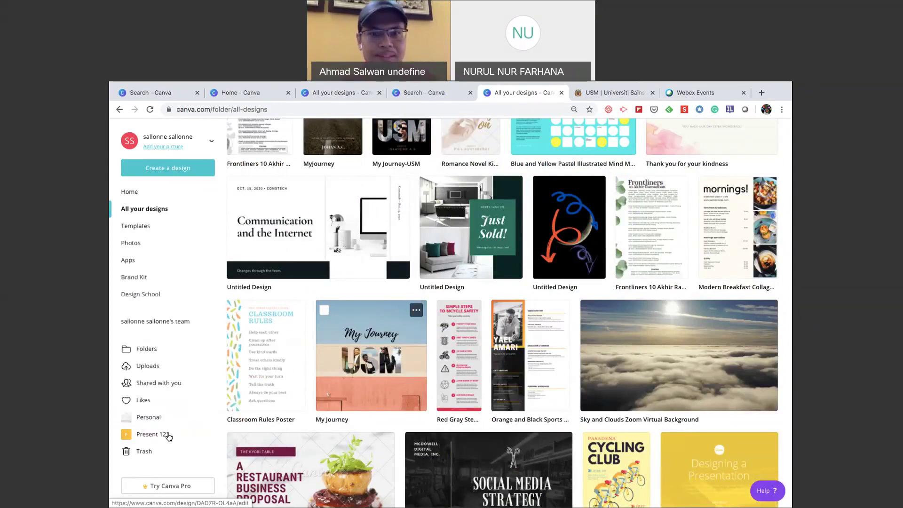
Move the GROW Coaching Model presentation and Promo Connect The Dots !! into Present 123.
scroll(444, 383, "down", 3)
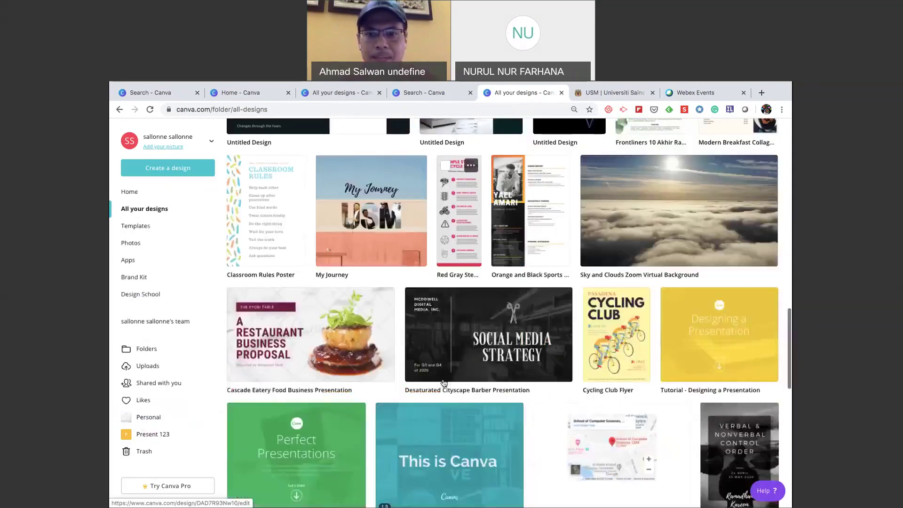
scroll(444, 383, "down", 2)
scroll(443, 383, "down", 4)
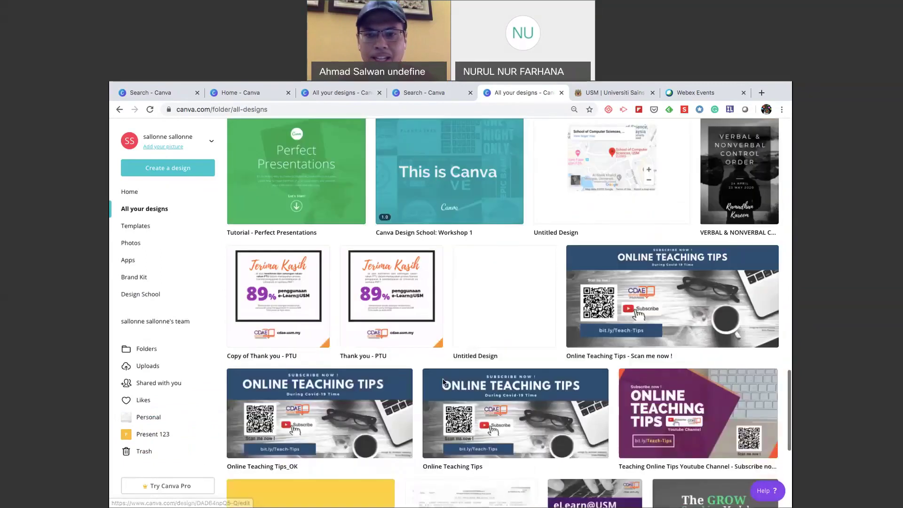
scroll(444, 383, "down", 3)
scroll(444, 384, "down", 2)
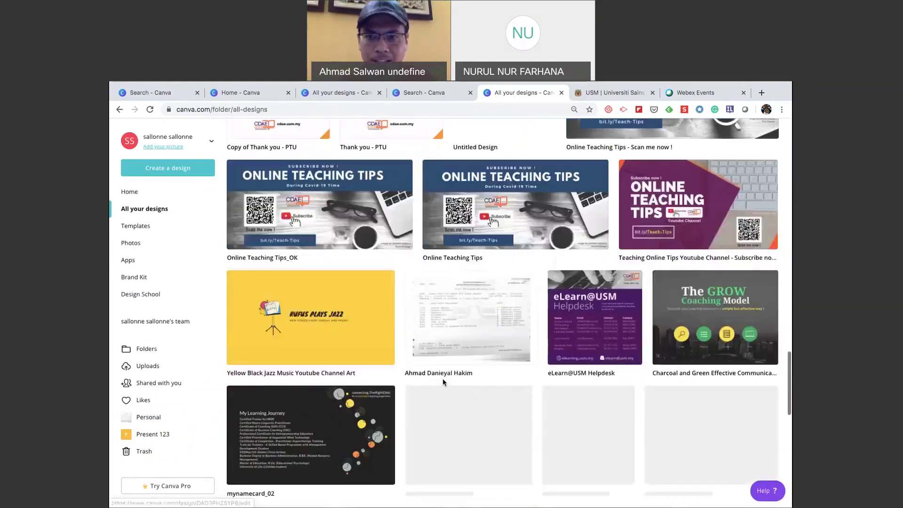
left_click_drag(706, 324, 150, 433)
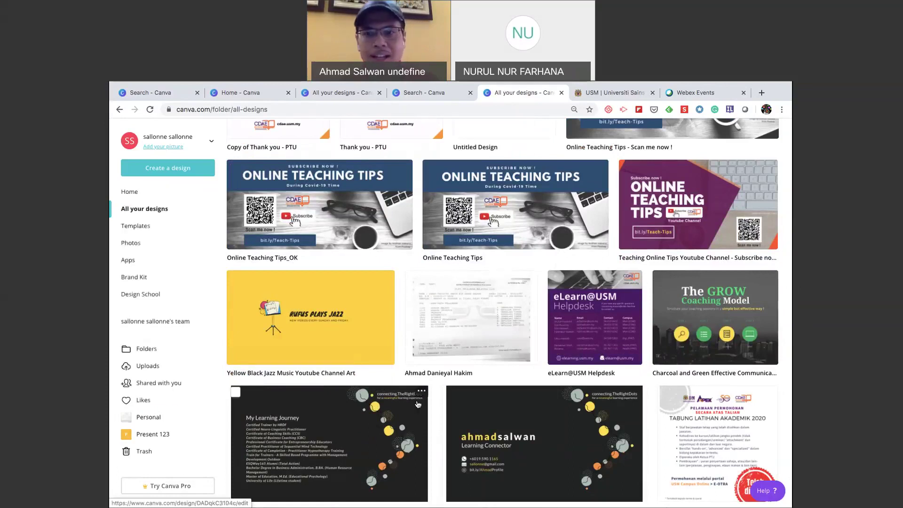
scroll(418, 404, "down", 1)
scroll(453, 396, "down", 4)
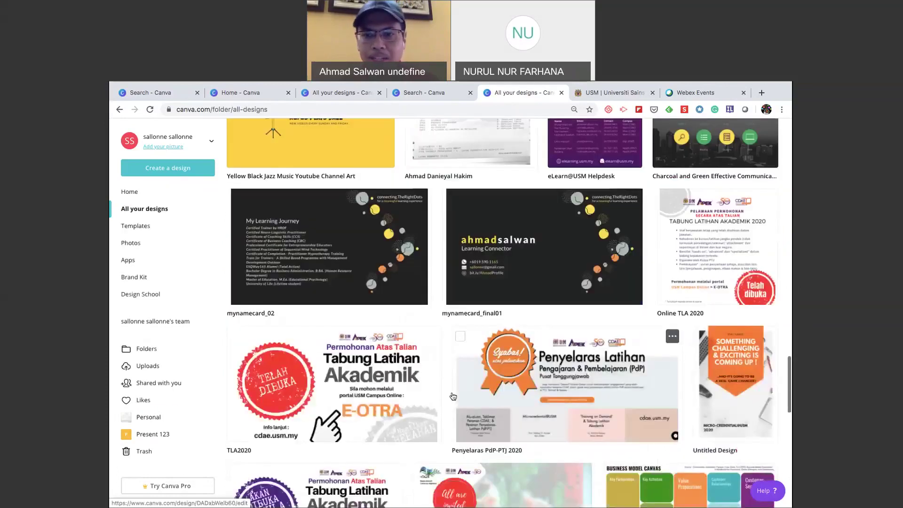
scroll(453, 397, "down", 12)
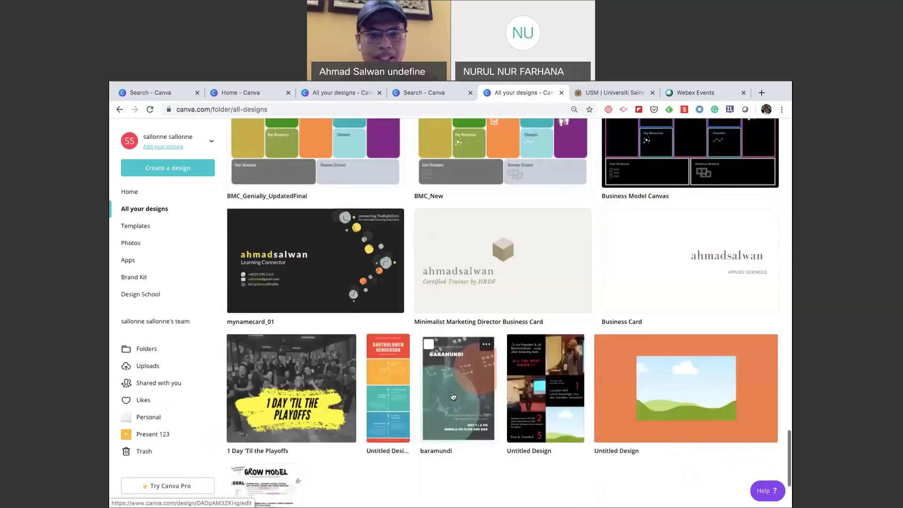
scroll(453, 397, "down", 1)
scroll(453, 397, "down", 1)
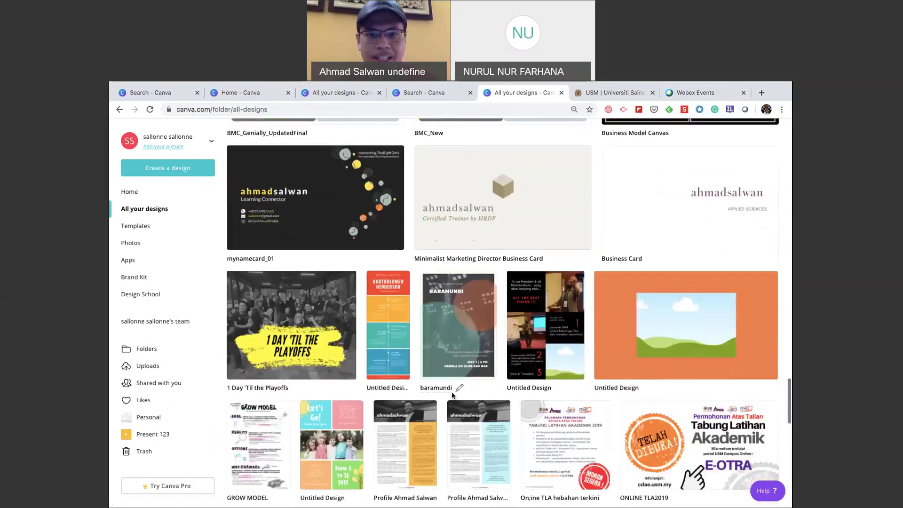
scroll(453, 397, "down", 2)
scroll(453, 396, "down", 3)
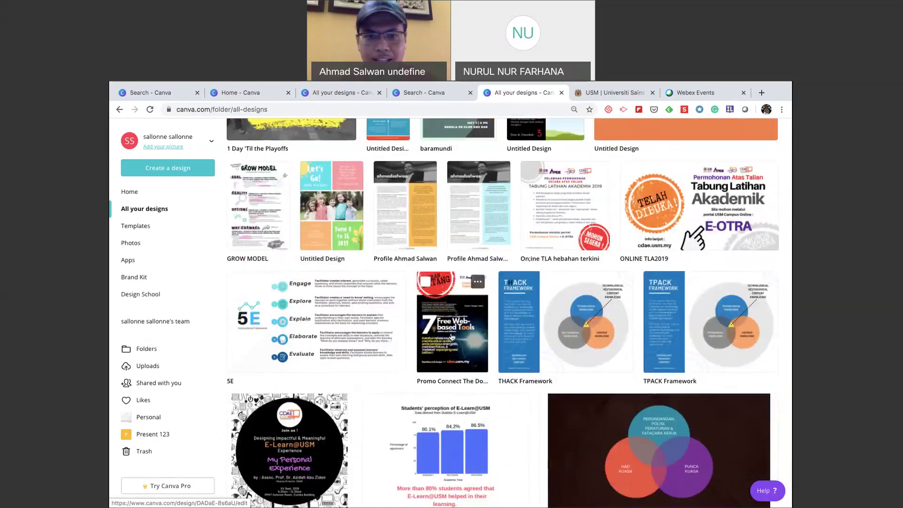
left_click_drag(459, 385, 169, 434)
Move the Al-Qadr design into Present 123 and open that folder.
scroll(417, 335, "up", 7)
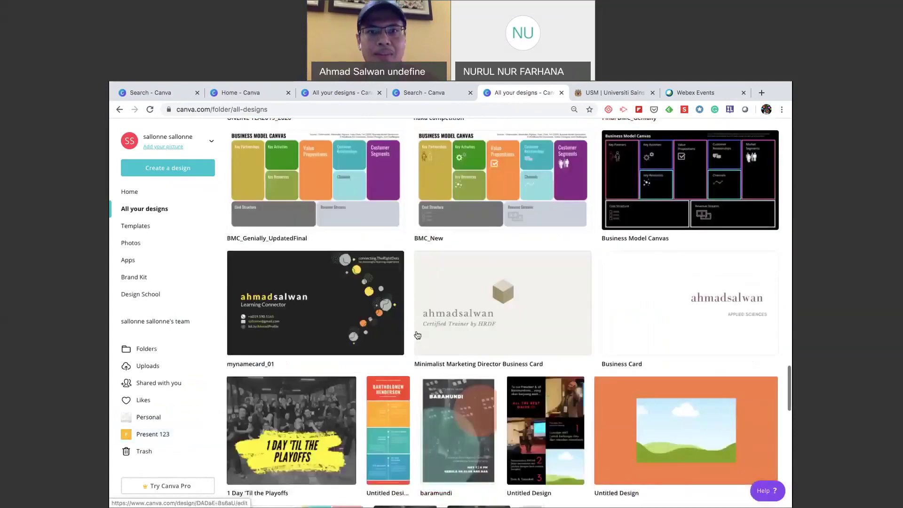
scroll(417, 335, "up", 5)
scroll(417, 335, "up", 7)
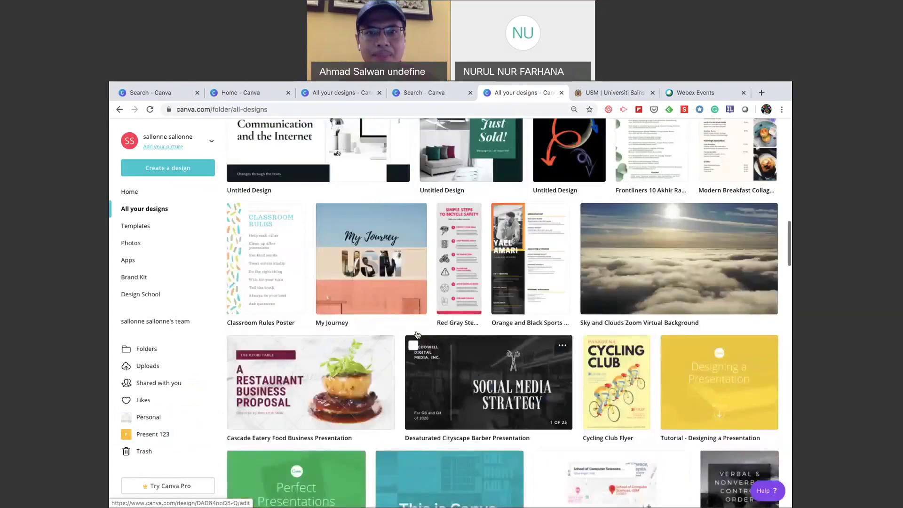
scroll(416, 333, "up", 4)
scroll(416, 333, "up", 5)
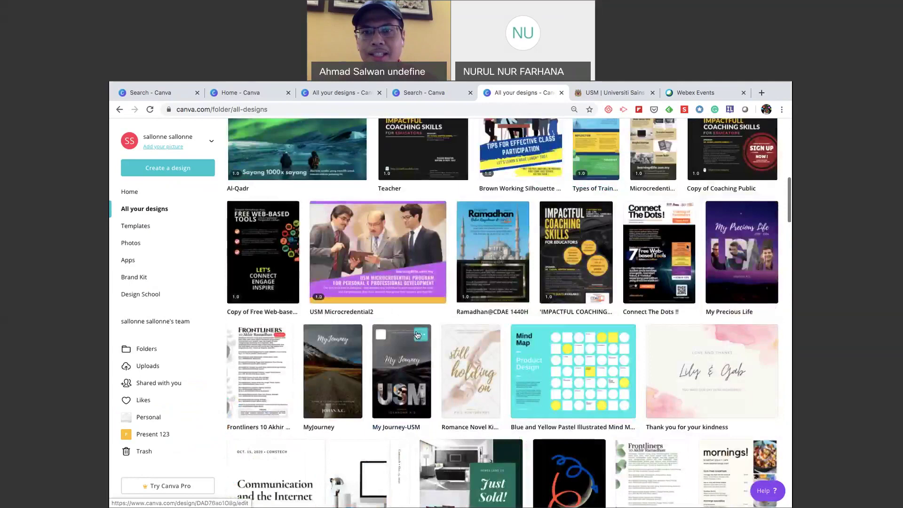
scroll(417, 335, "up", 1)
scroll(424, 337, "up", 2)
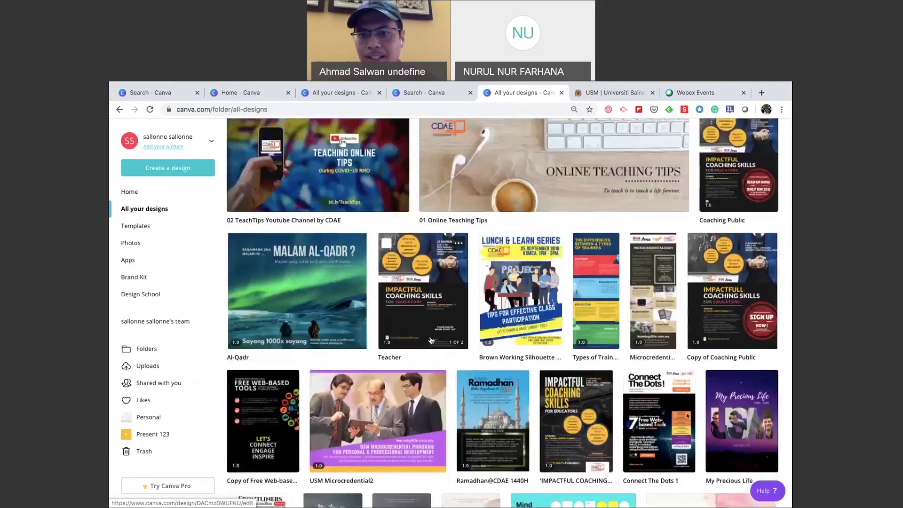
scroll(358, 332, "up", 1)
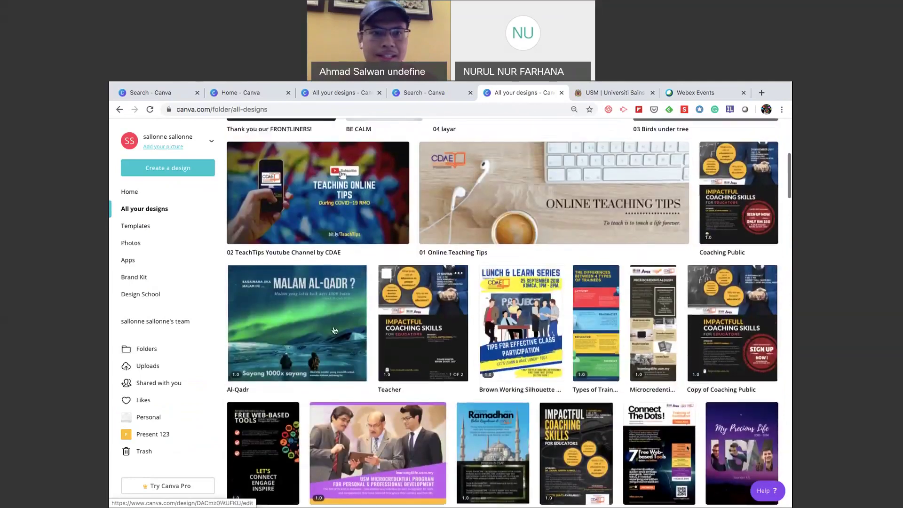
left_click_drag(309, 327, 170, 437)
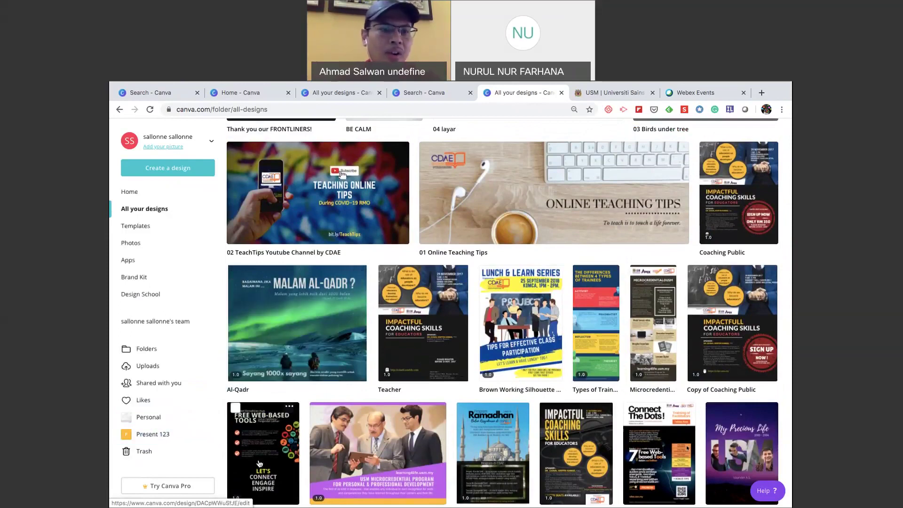
left_click(165, 438)
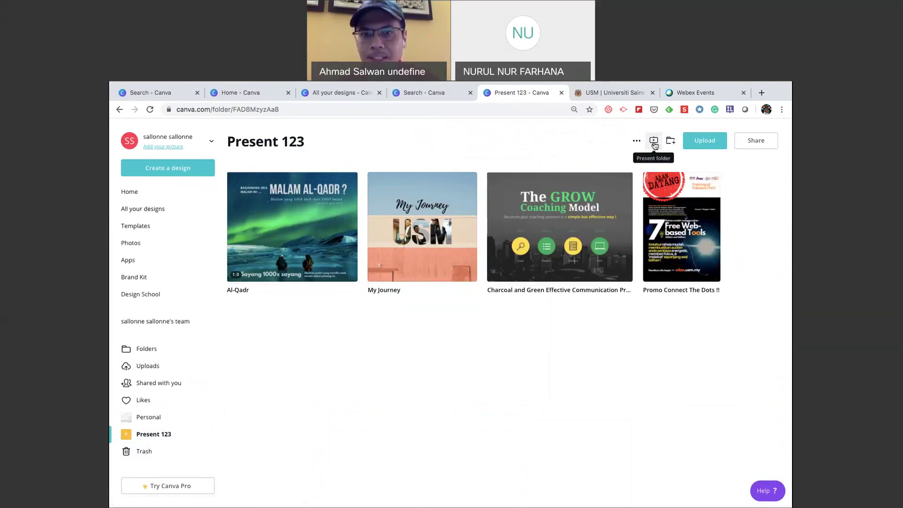
Present all 4 Present 123 designs full-screen, advancing from GROW through My Journey to Promo Connect The Dots, then exit.
left_click(654, 141)
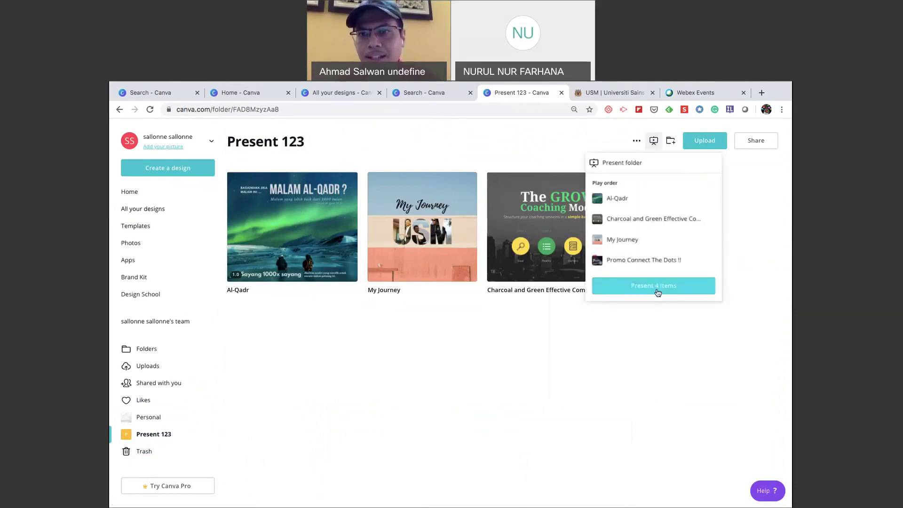
left_click(657, 292)
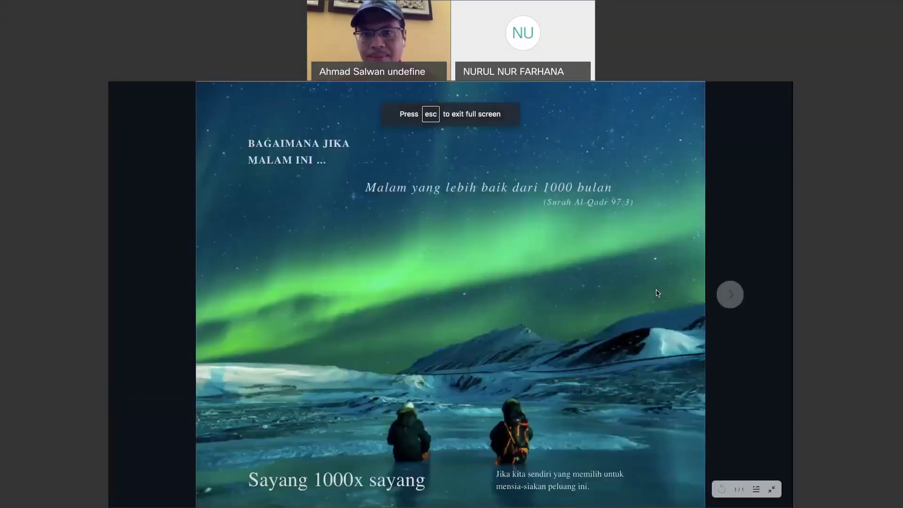
left_click(729, 303)
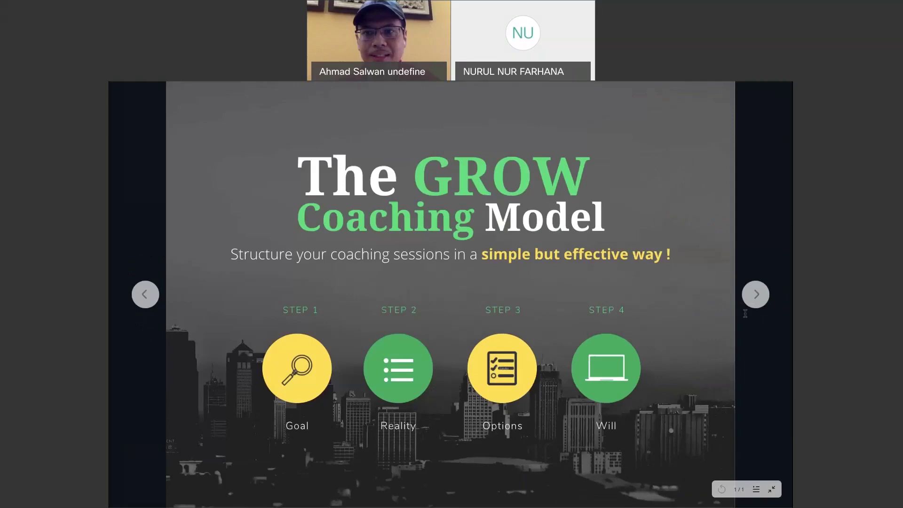
key("Right")
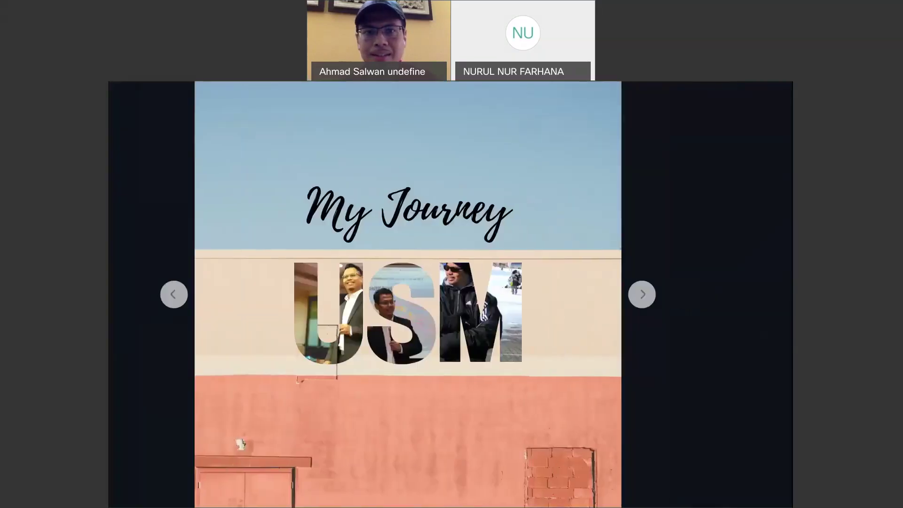
key("Right")
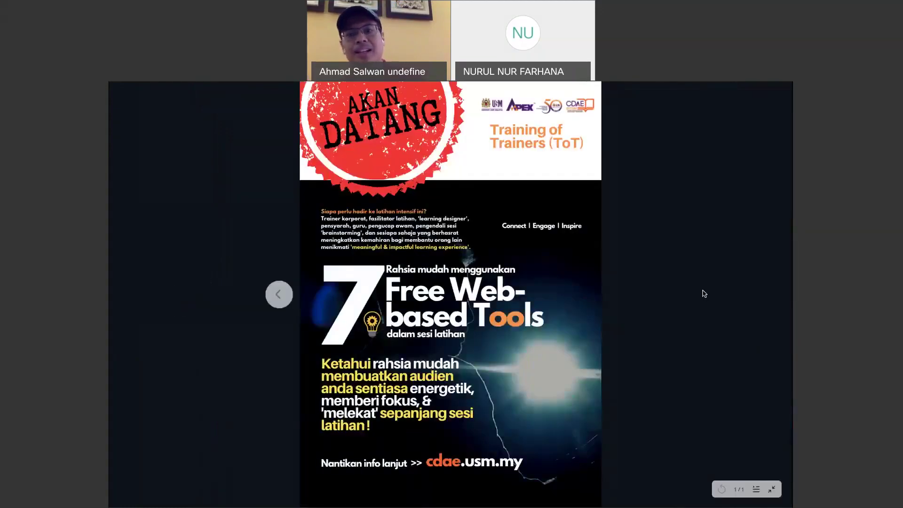
key("Escape")
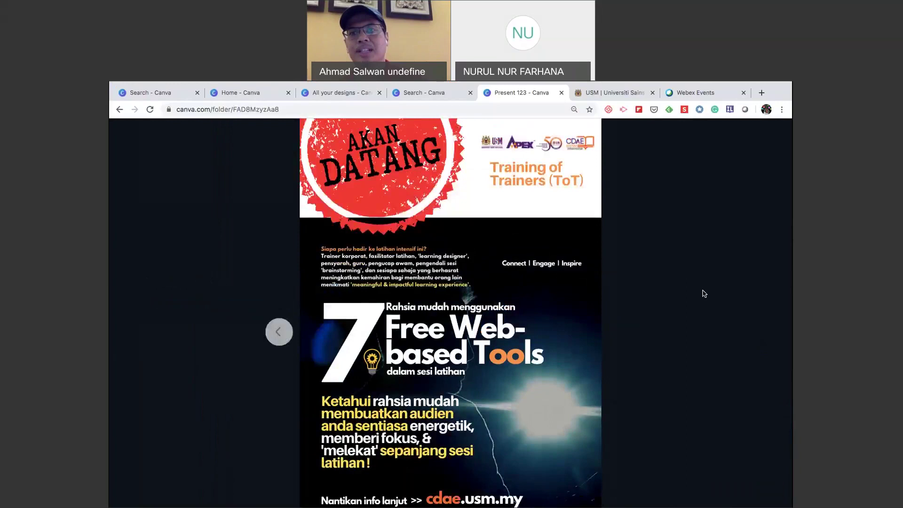
left_click(647, 356)
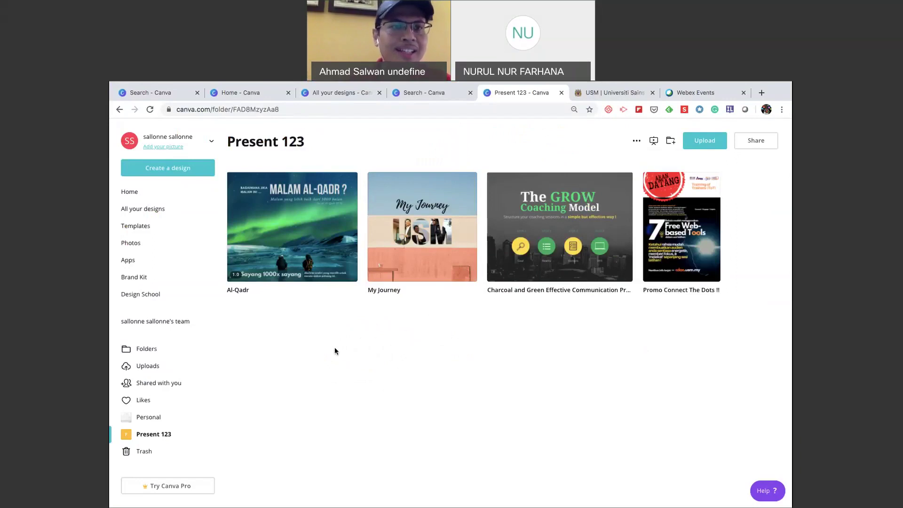
Return to Canva home, then switch to the Safari window and the course website page.
left_click(151, 193)
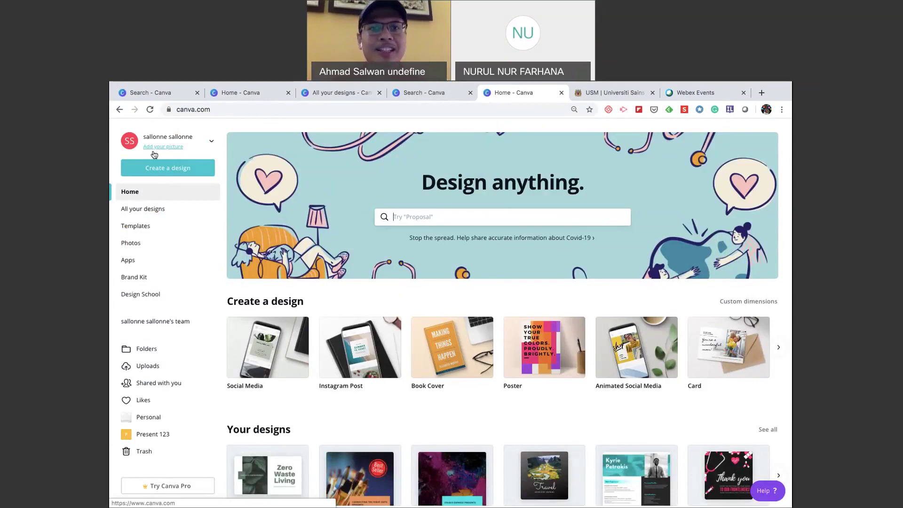
key("ctrl+Up")
left_click(558, 124)
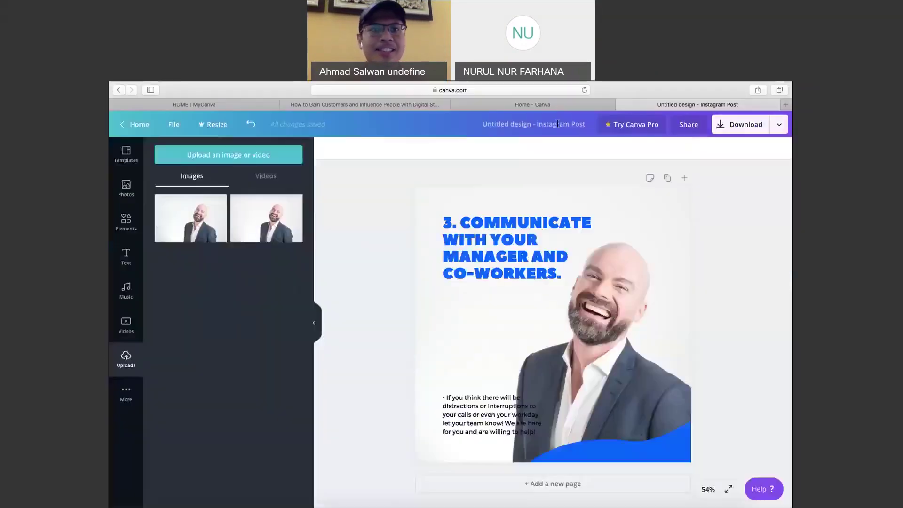
left_click(232, 102)
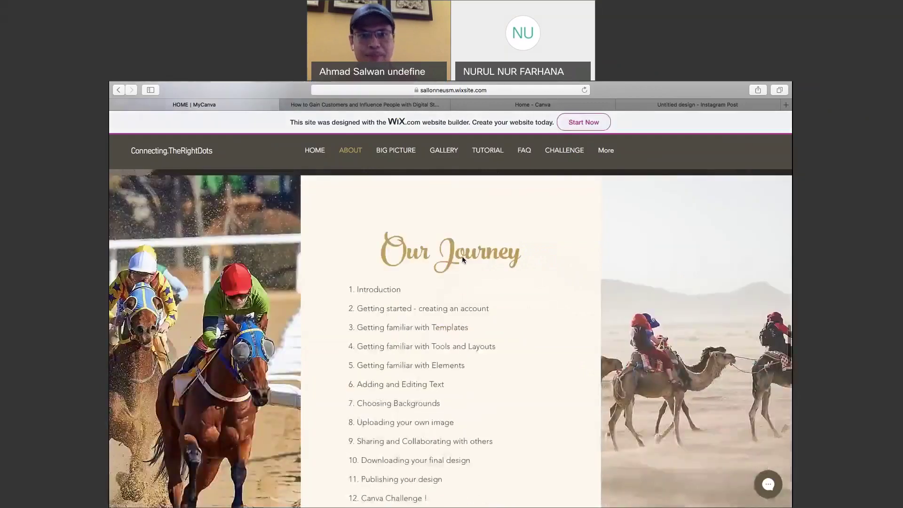
Scroll the Wix course site from the Our Journey list up to the 'POWER-DESIGN with Canva' banner.
scroll(462, 256, "down", 2)
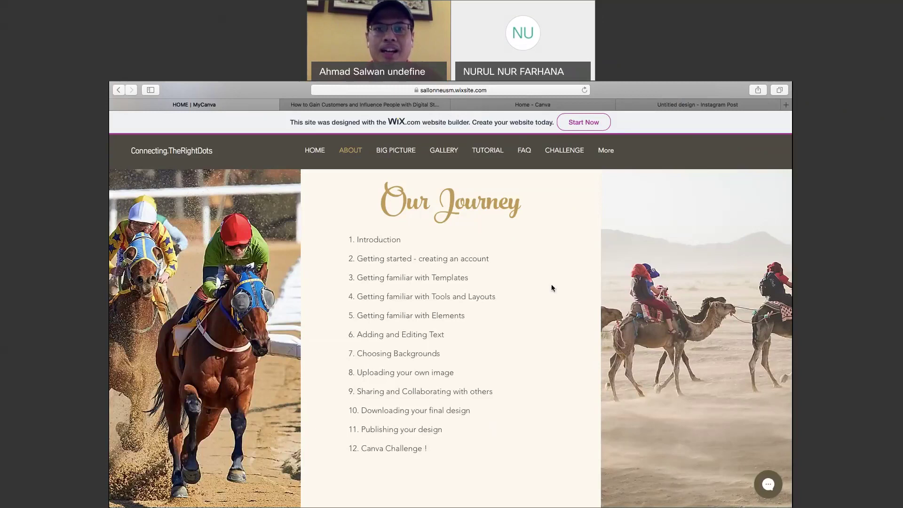
scroll(552, 288, "up", 1)
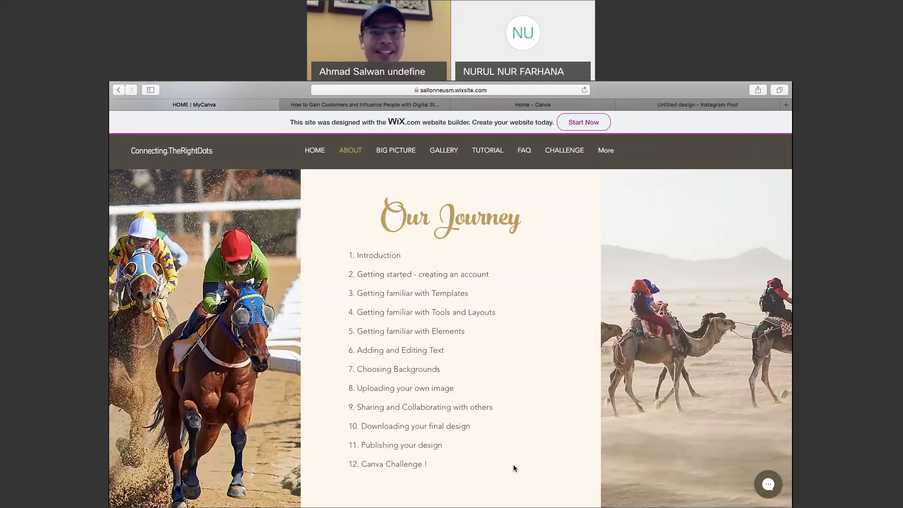
scroll(514, 468, "up", 1)
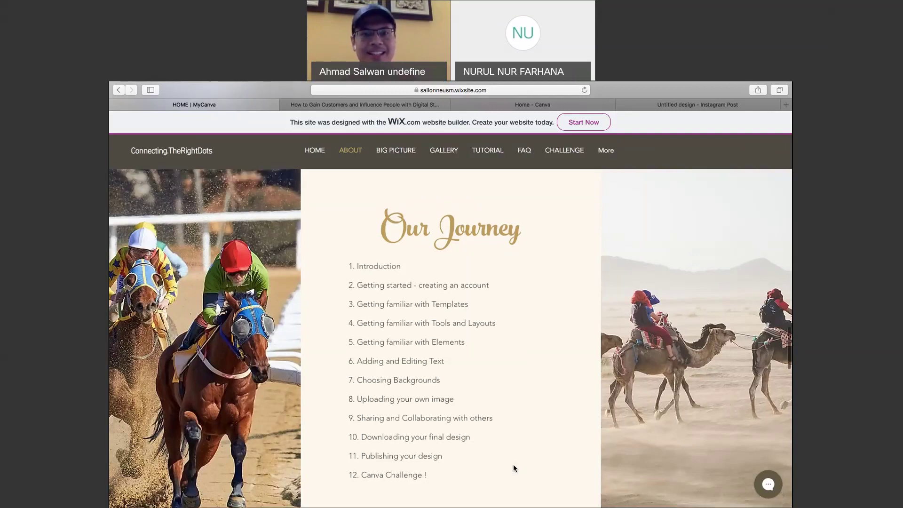
scroll(513, 468, "down", 10)
scroll(514, 468, "up", 5)
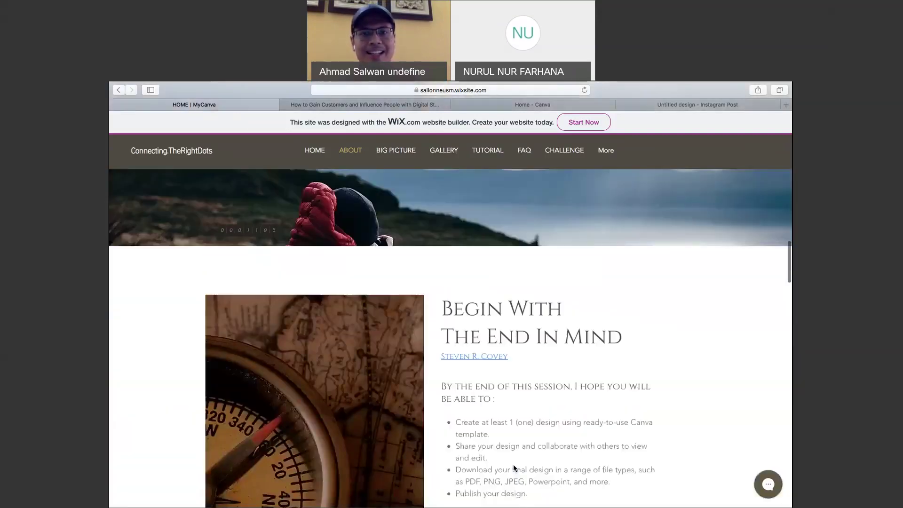
scroll(515, 468, "up", 5)
scroll(514, 468, "down", 1)
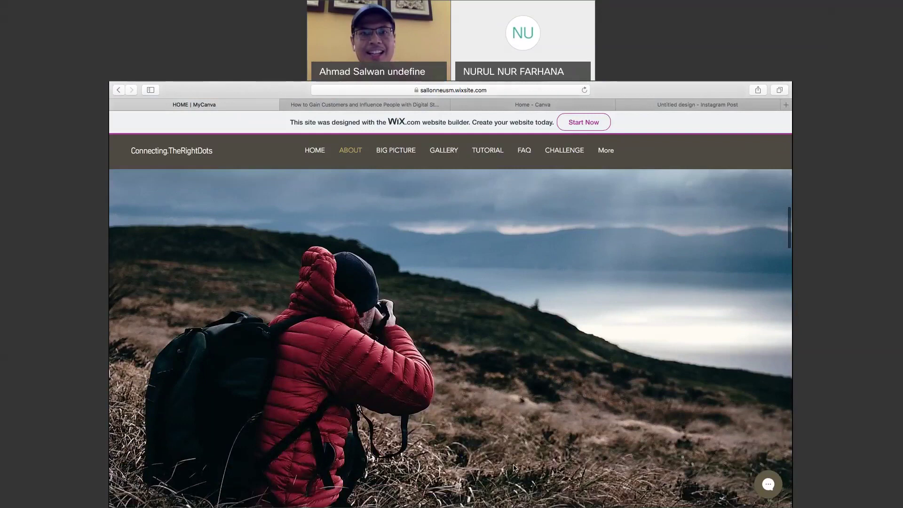
scroll(514, 468, "up", 5)
scroll(514, 468, "up", 5)
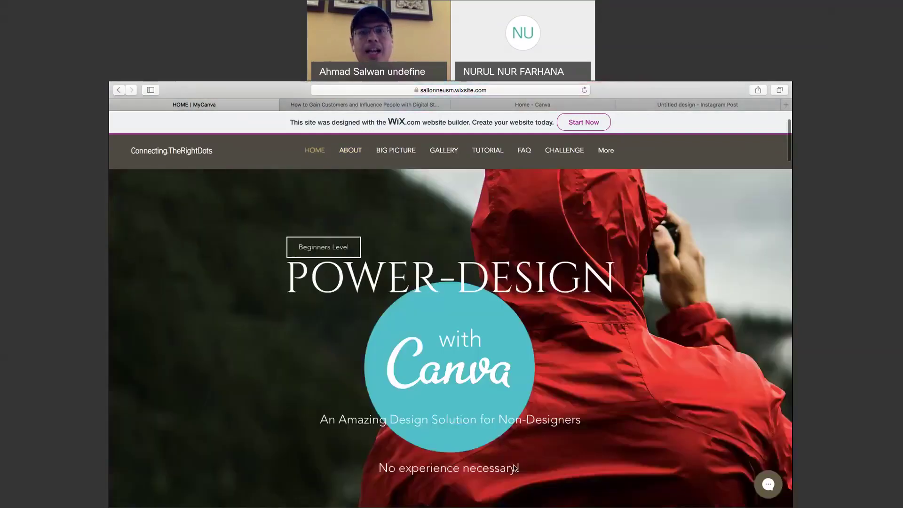
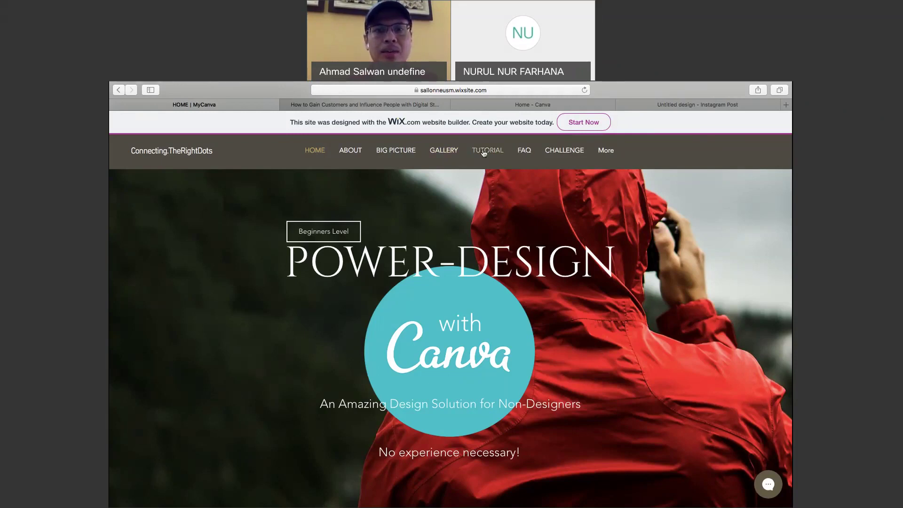
Open the course site's Tutorial page and browse its Canva videos, such as Designing A Book Cover.
left_click(484, 152)
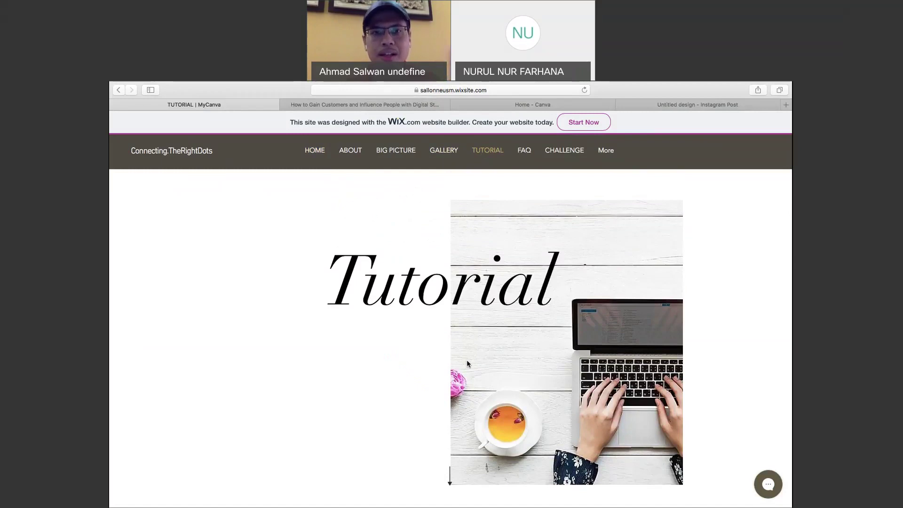
scroll(467, 361, "down", 1)
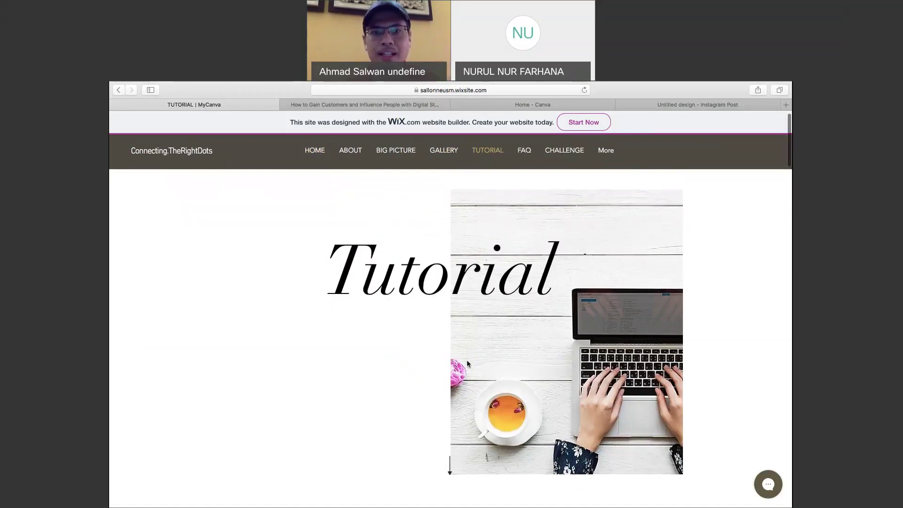
scroll(467, 363, "down", 5)
scroll(467, 363, "down", 5)
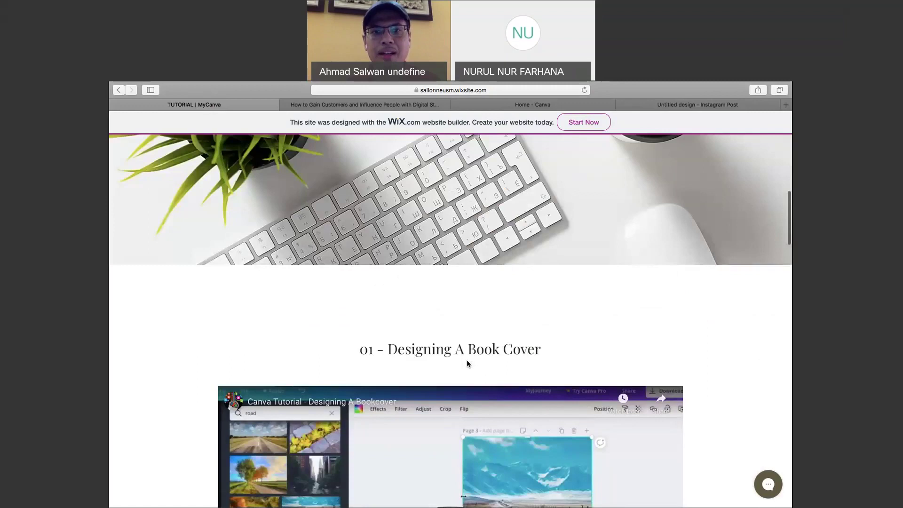
scroll(467, 359, "down", 10)
scroll(466, 360, "up", 5)
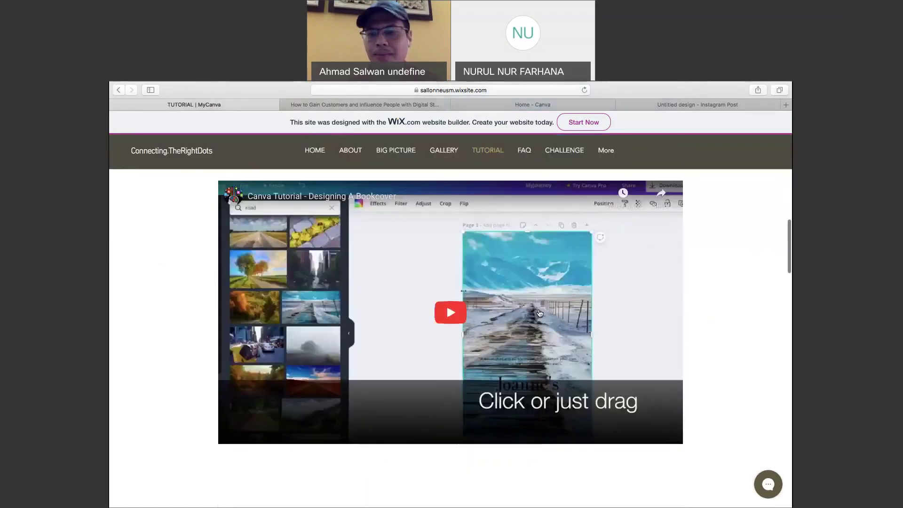
scroll(595, 363, "up", 2)
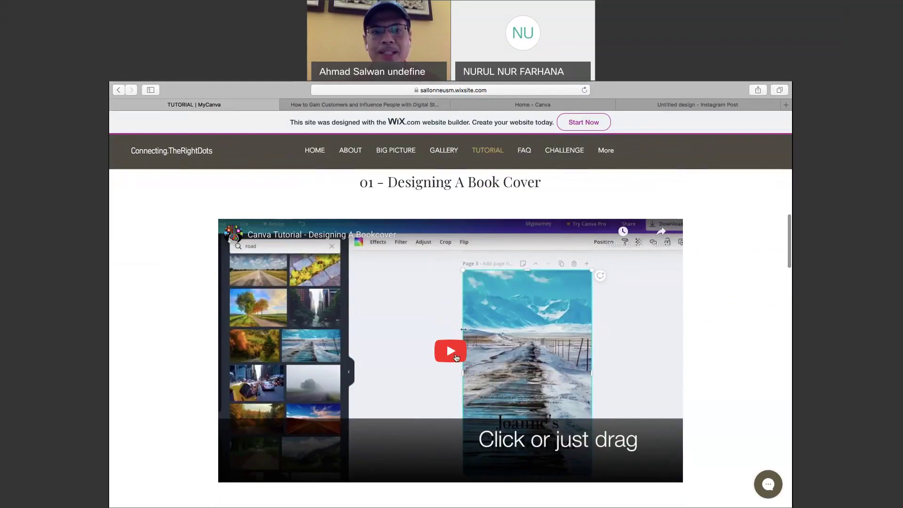
scroll(447, 342, "up", 1)
scroll(447, 343, "down", 1)
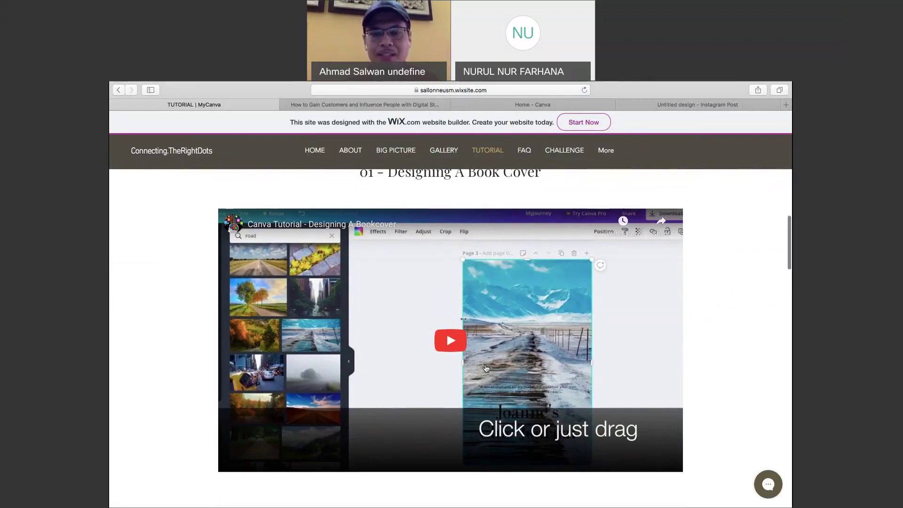
scroll(486, 368, "down", 3)
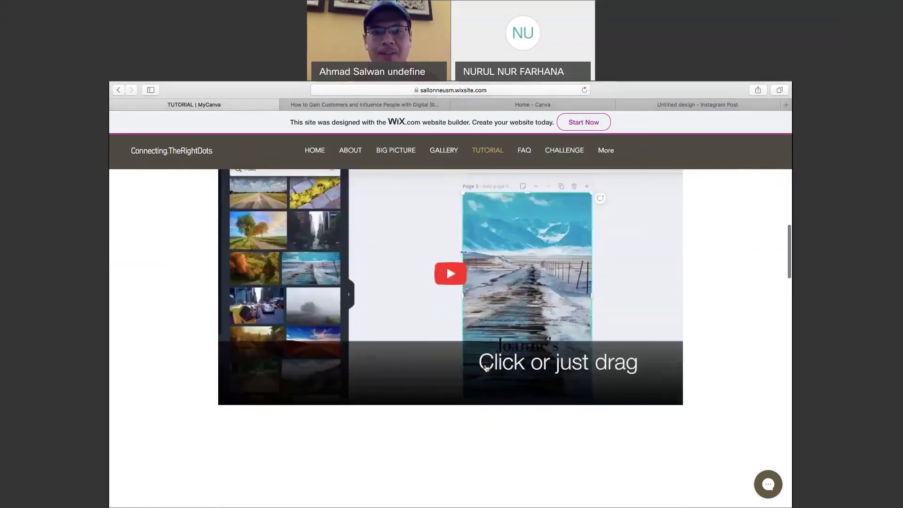
scroll(487, 368, "down", 10)
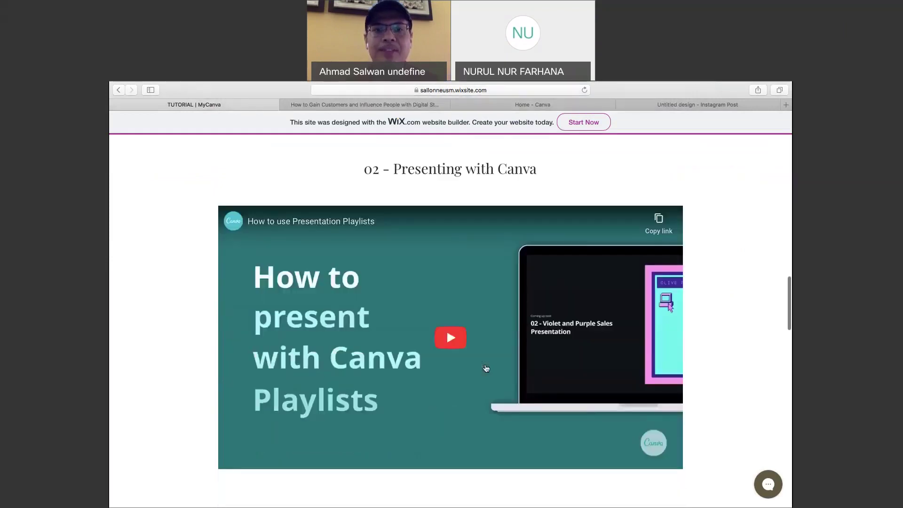
scroll(487, 368, "down", 10)
scroll(486, 368, "down", 10)
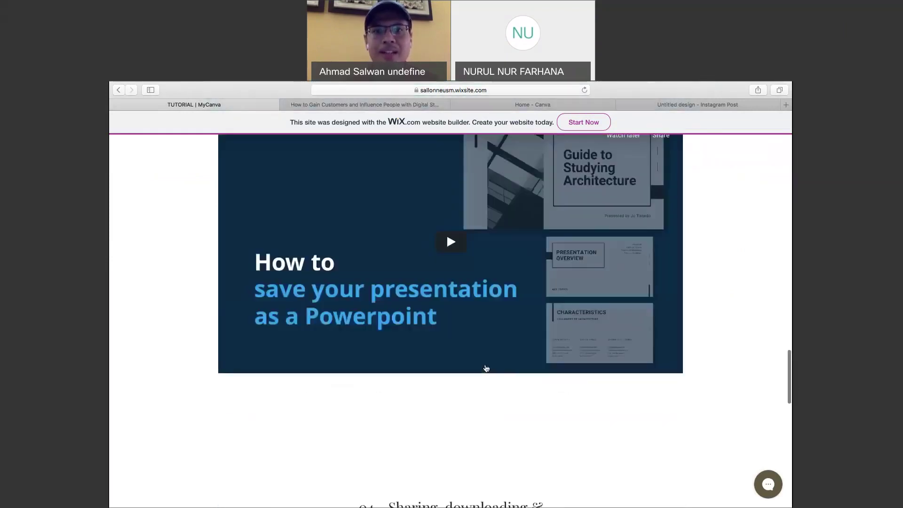
scroll(487, 368, "up", 20)
scroll(486, 368, "up", 10)
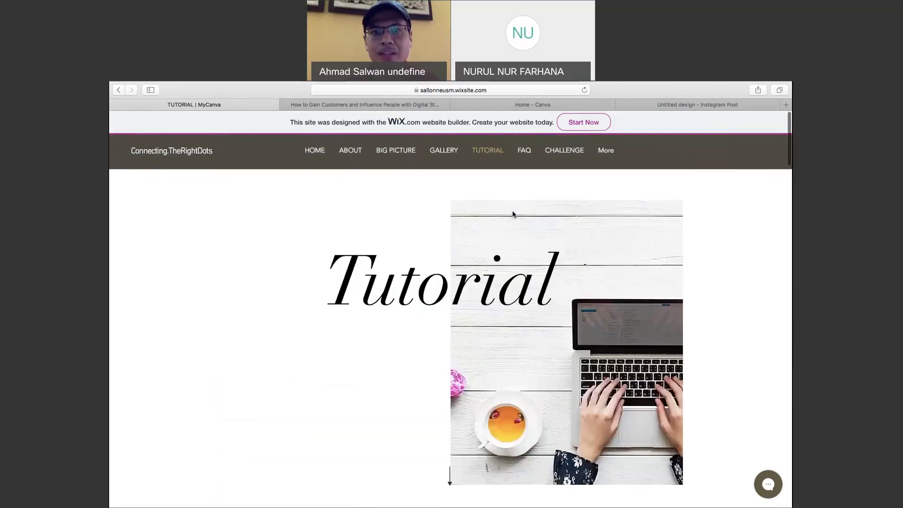
Open the FAQ page and look through questions like 'How do I design from scratch?'.
left_click(523, 150)
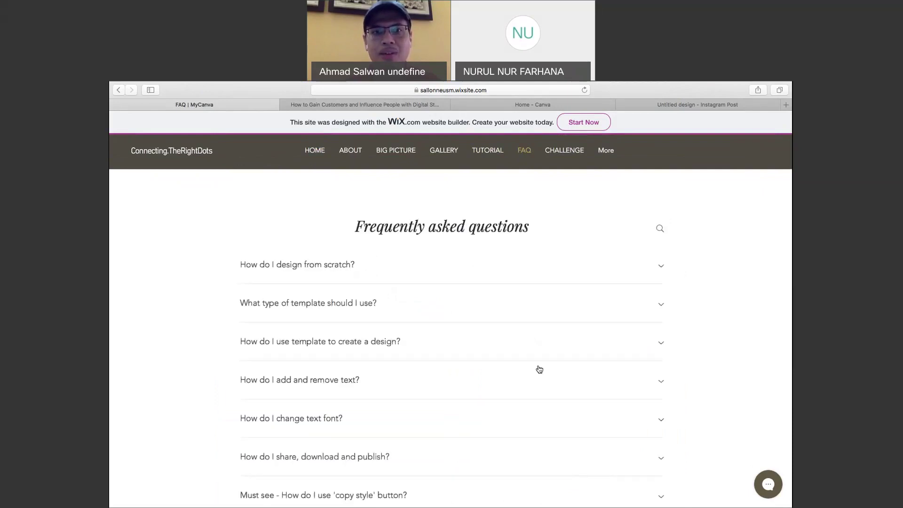
scroll(540, 370, "down", 2)
scroll(539, 369, "down", 3)
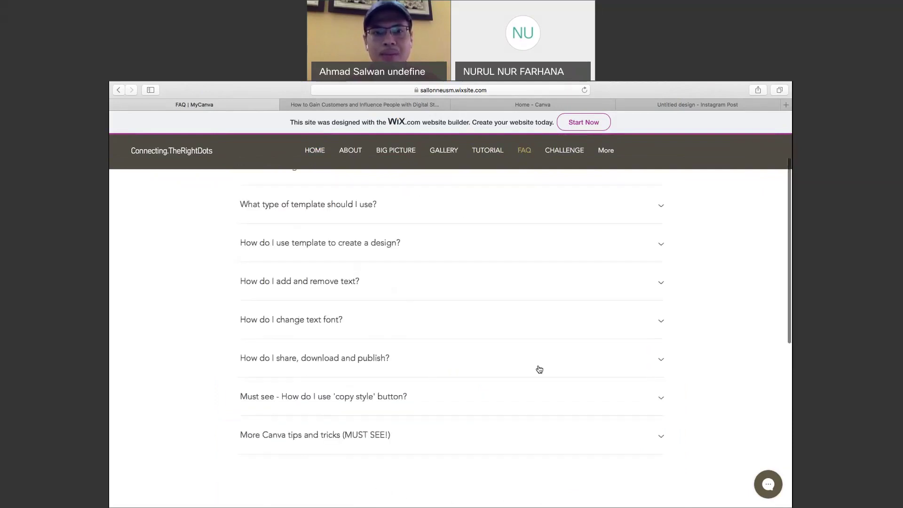
scroll(540, 369, "down", 1)
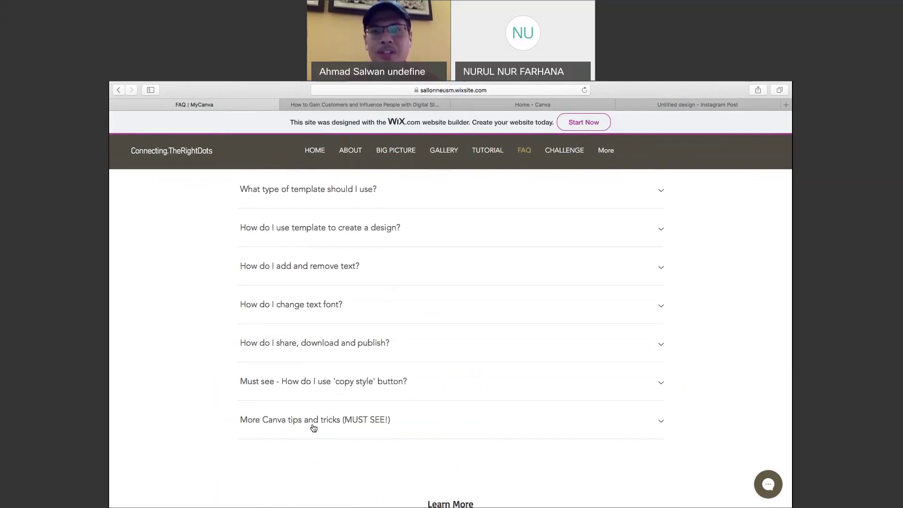
scroll(314, 428, "up", 1)
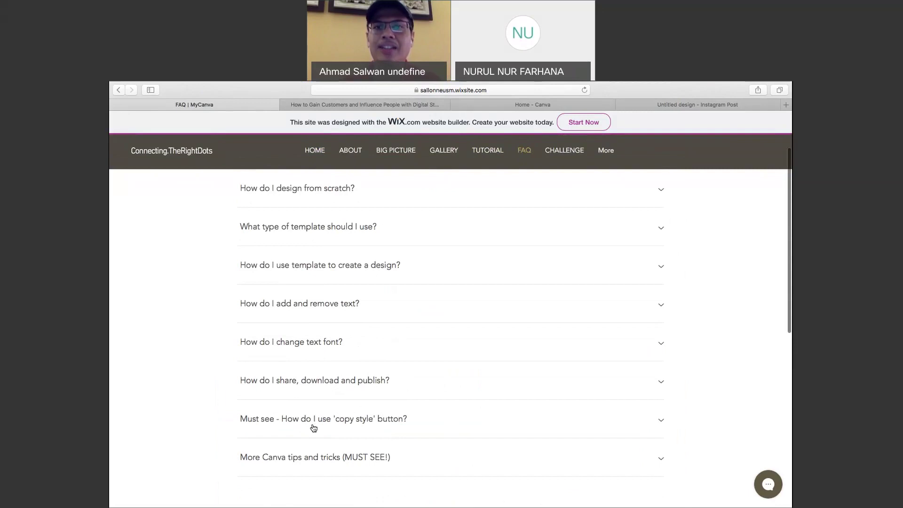
scroll(316, 428, "up", 1)
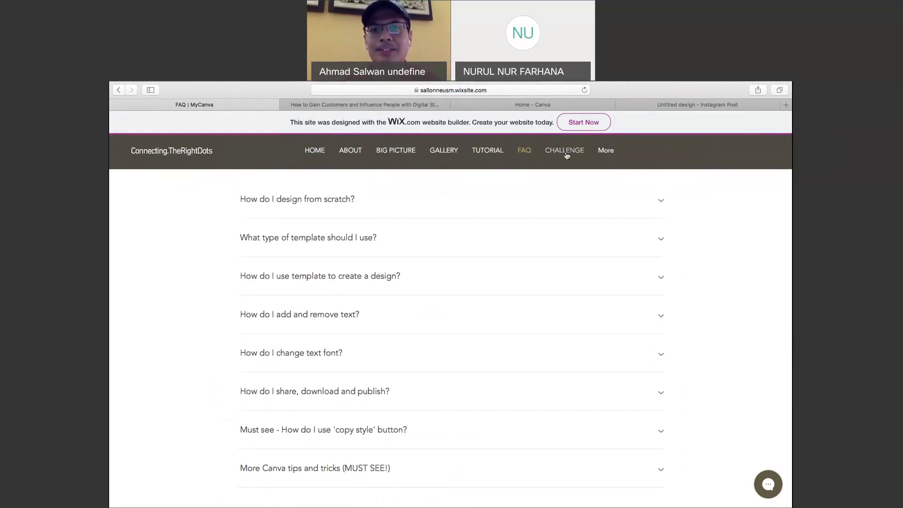
Open the Canva Challenge page and scroll through its content.
left_click(564, 151)
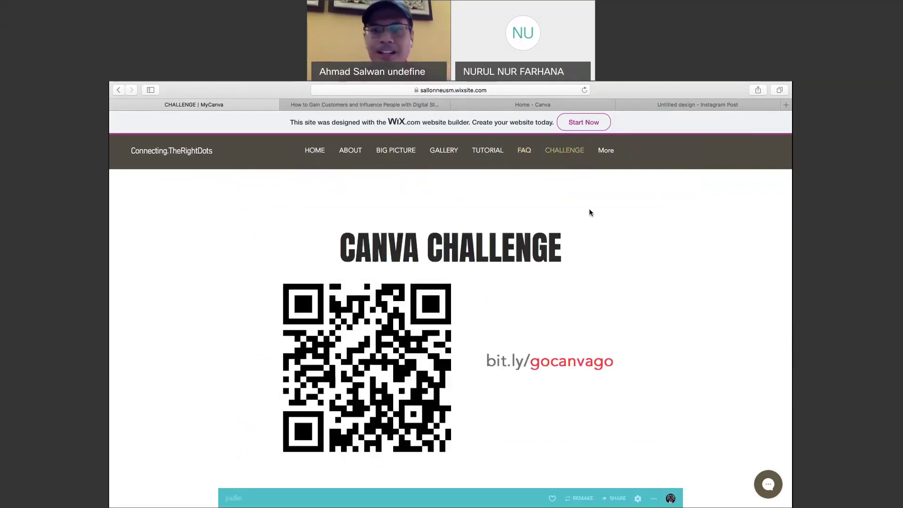
scroll(716, 383, "down", 1)
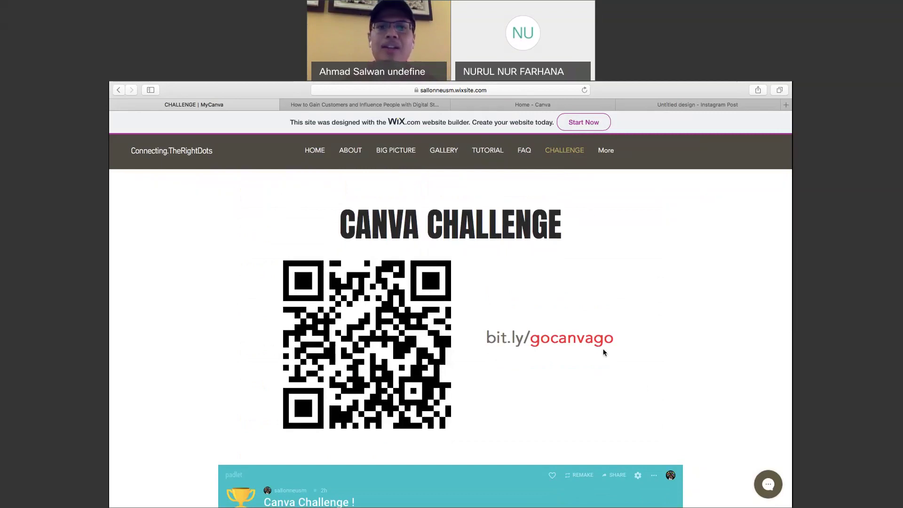
scroll(586, 400, "down", 1)
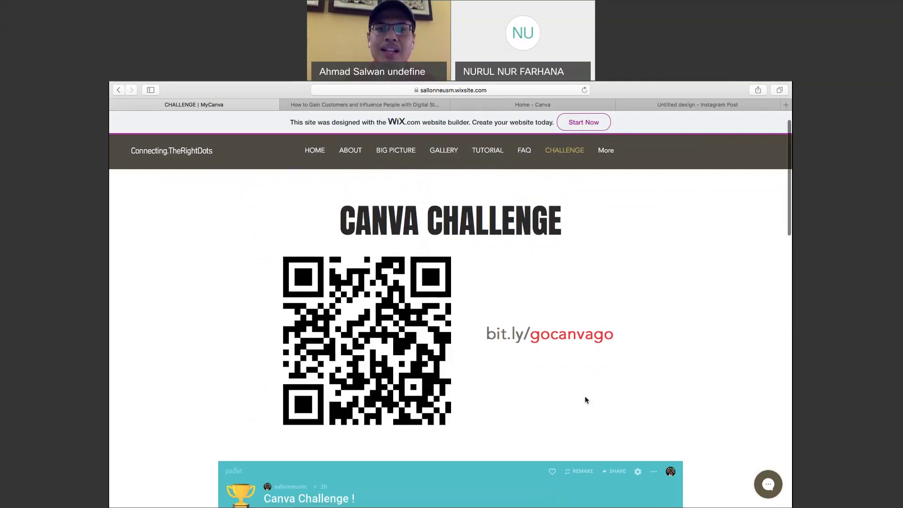
scroll(586, 398, "down", 7)
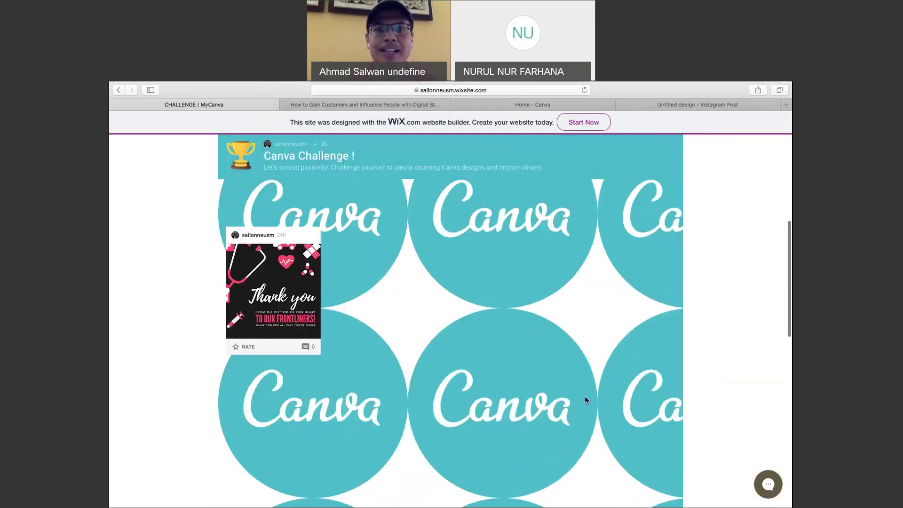
scroll(585, 399, "up", 1)
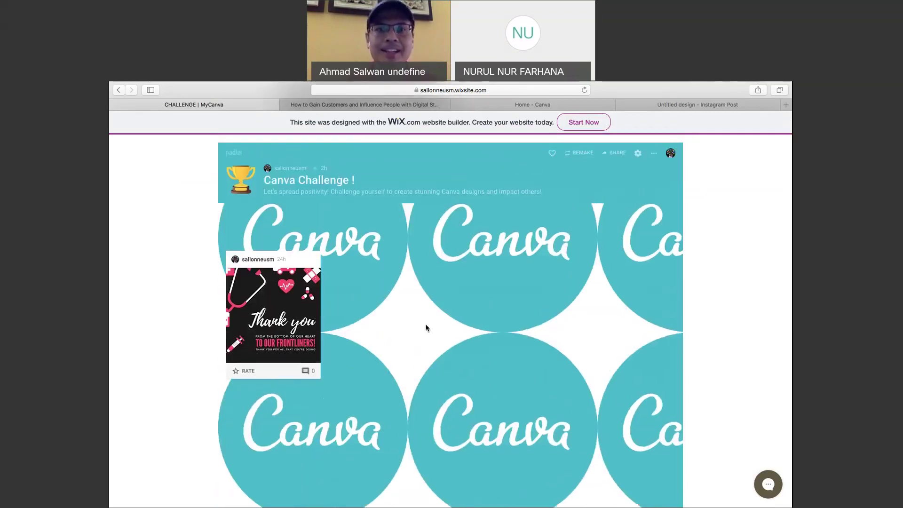
scroll(426, 328, "up", 6)
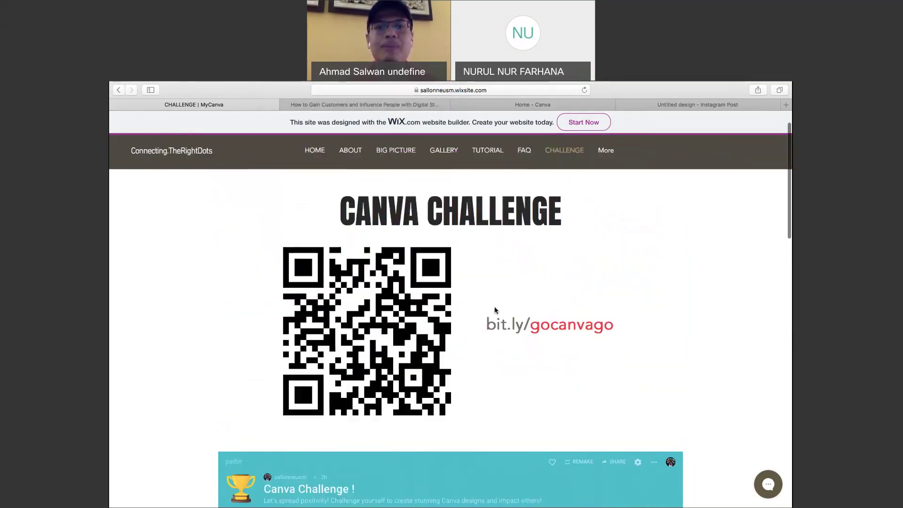
scroll(495, 309, "up", 1)
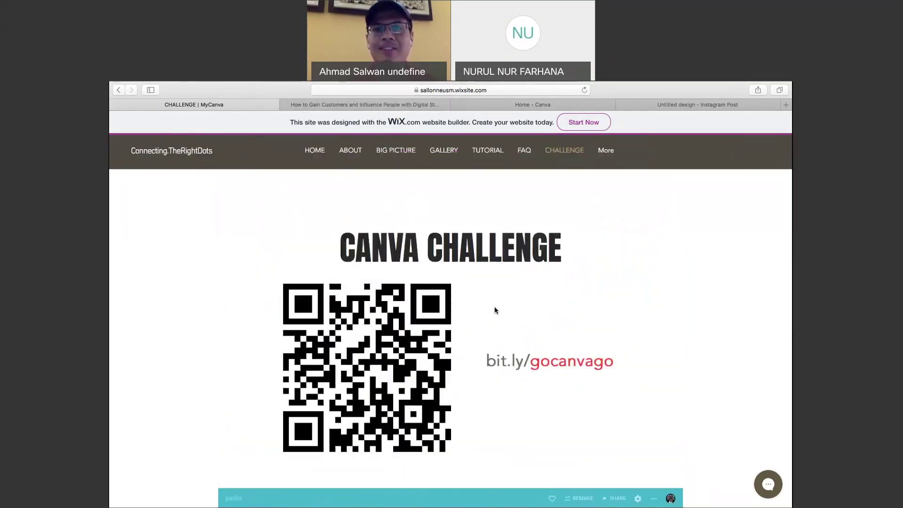
scroll(494, 307, "down", 1)
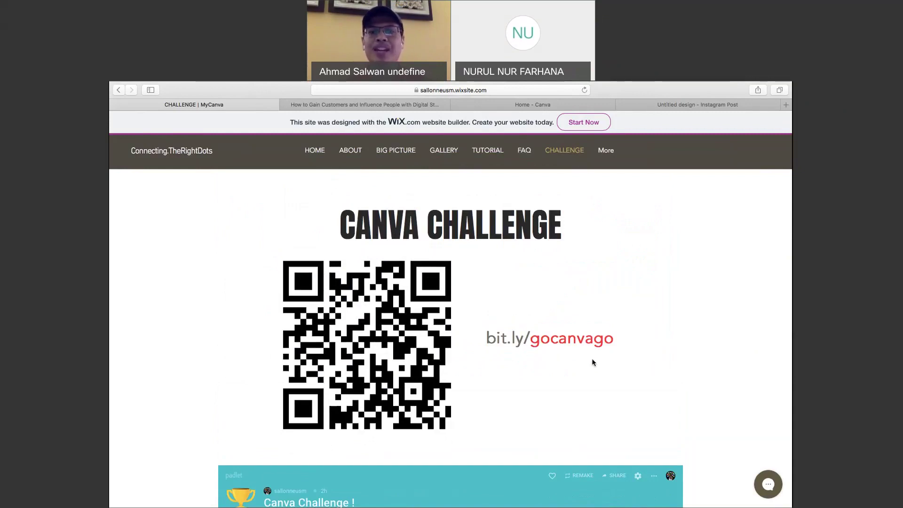
Down at the padlet, rate the Thank you post five stars and enlarge it.
scroll(558, 404, "down", 1)
scroll(559, 404, "down", 3)
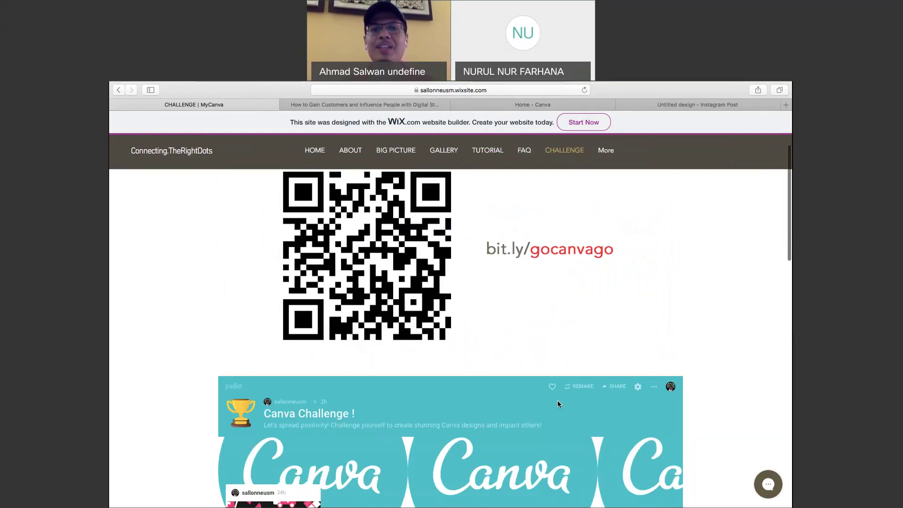
scroll(675, 352, "up", 2)
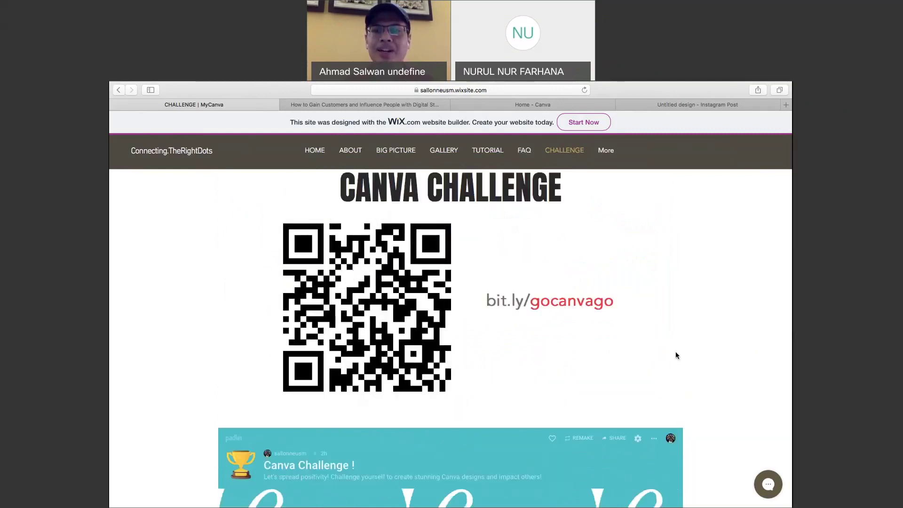
scroll(676, 355, "down", 5)
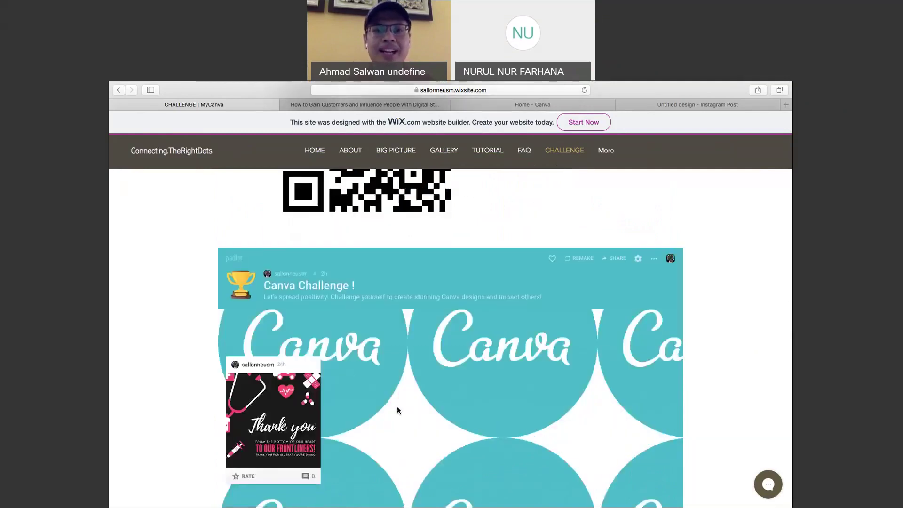
scroll(397, 408, "down", 3)
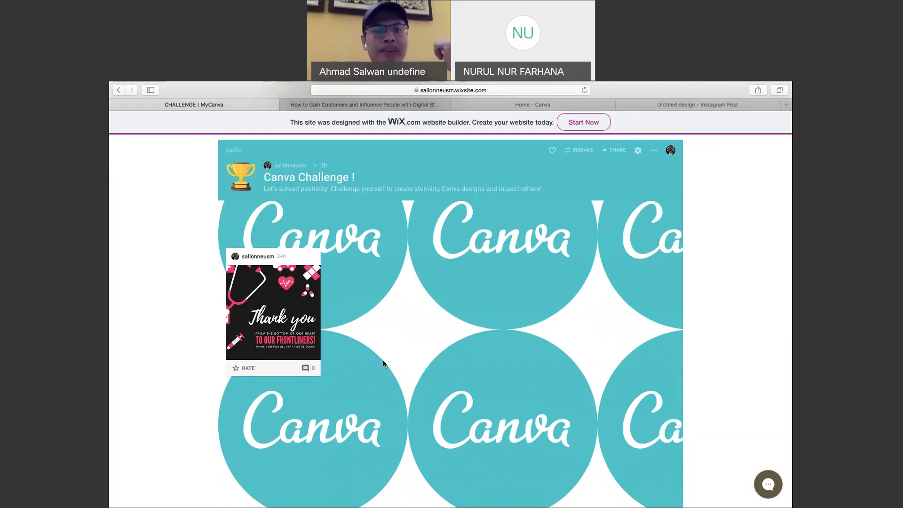
left_click(269, 368)
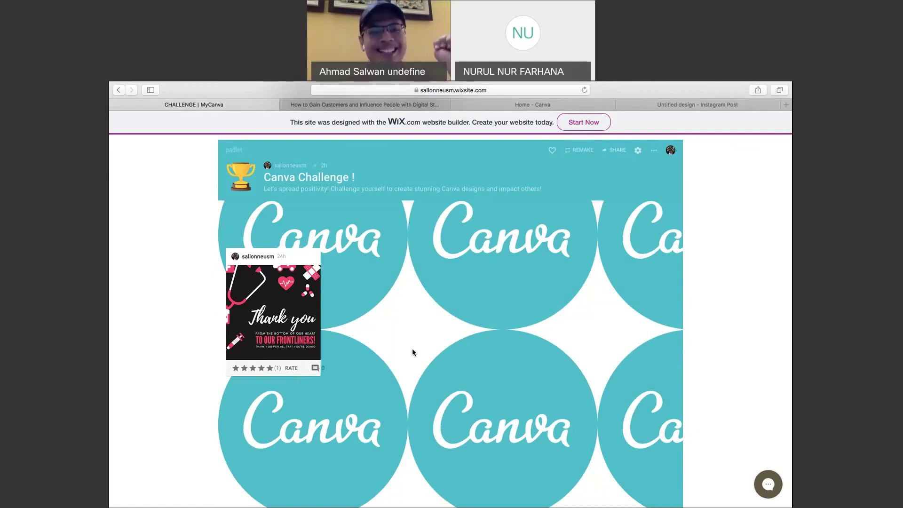
left_click(295, 315)
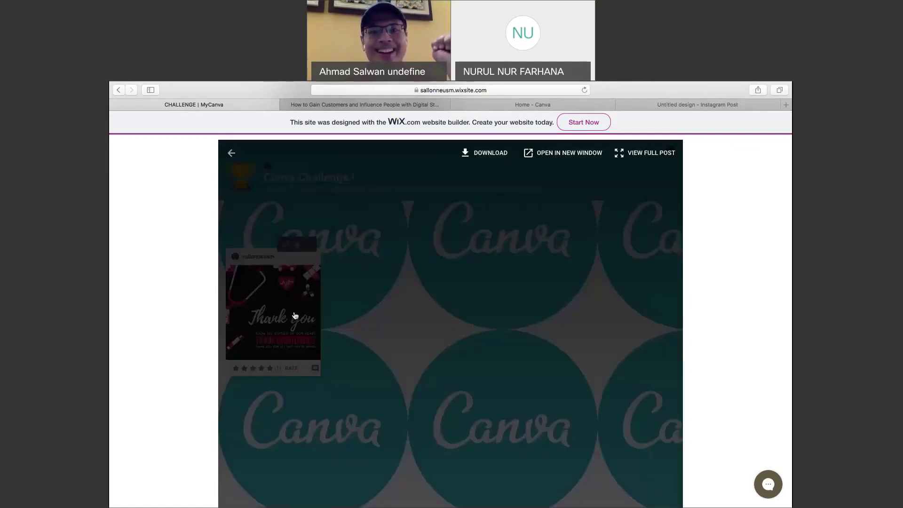
Scroll through the enlarged Thank-you frontliners post in the Padlet viewer.
scroll(462, 365, "down", 3)
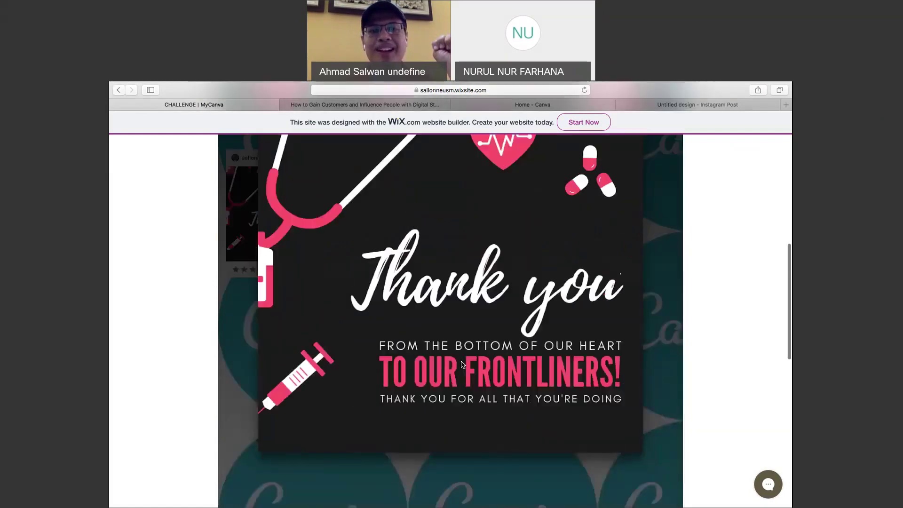
scroll(462, 365, "up", 1)
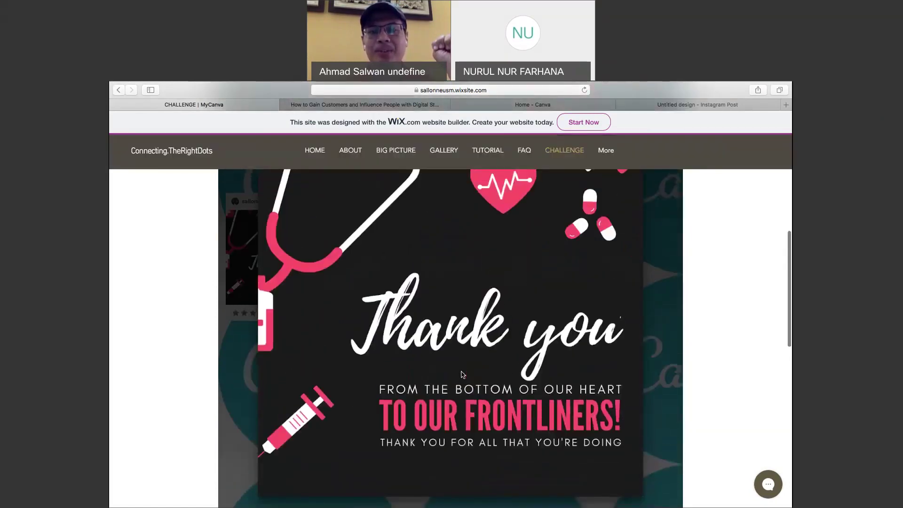
scroll(504, 390, "up", 2)
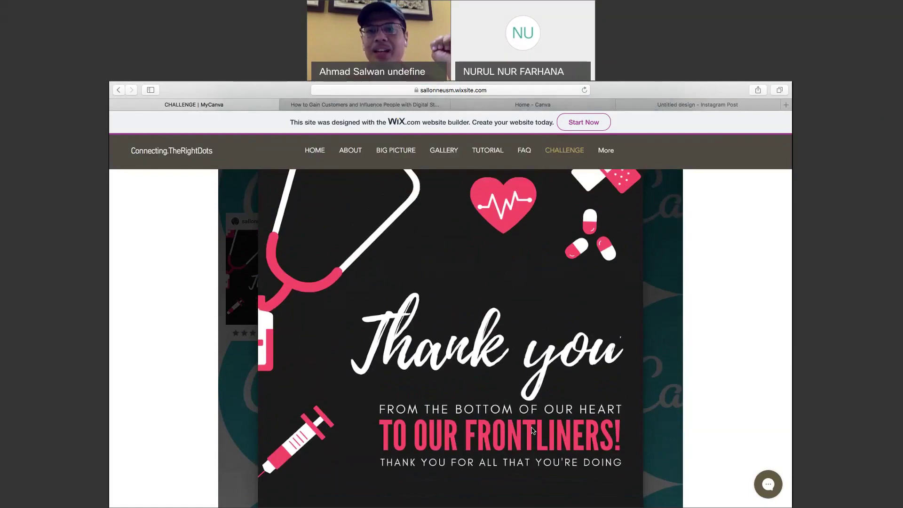
scroll(533, 430, "up", 3)
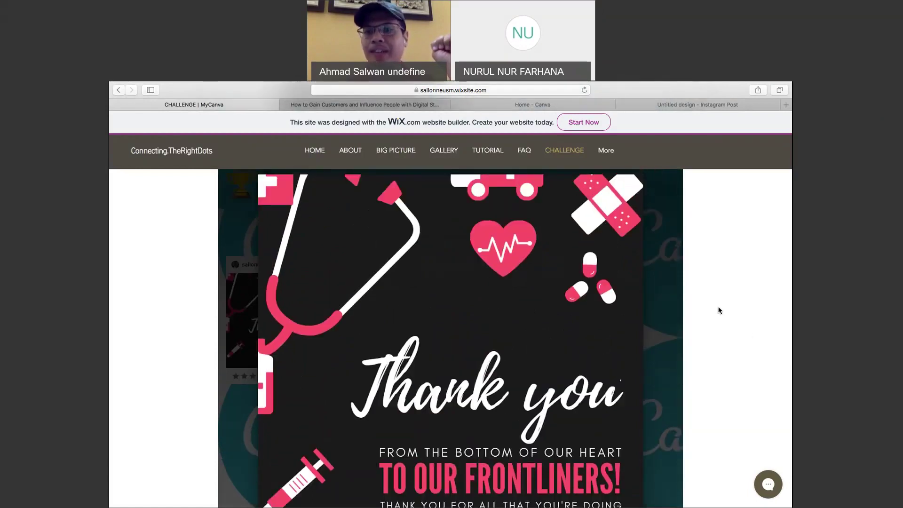
scroll(718, 309, "up", 5)
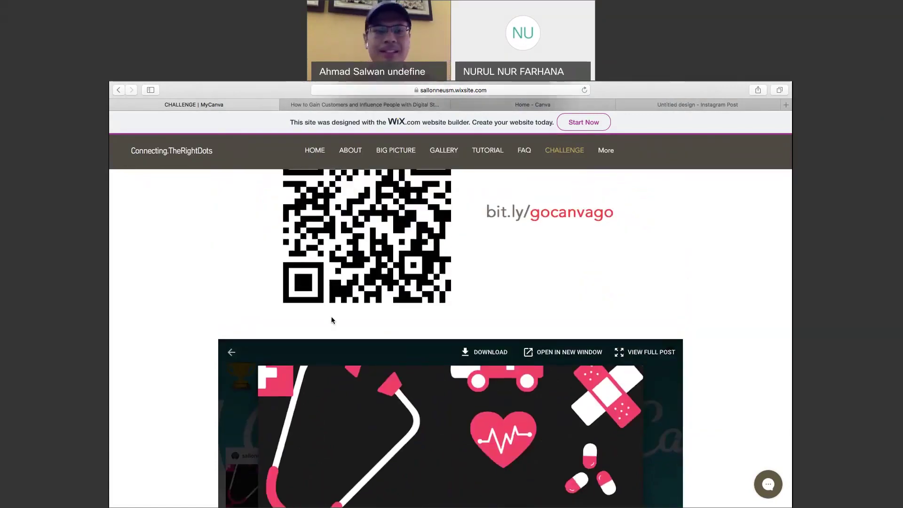
Close the enlarged post and scroll back over the Canva Challenge padlet wall.
left_click(231, 354)
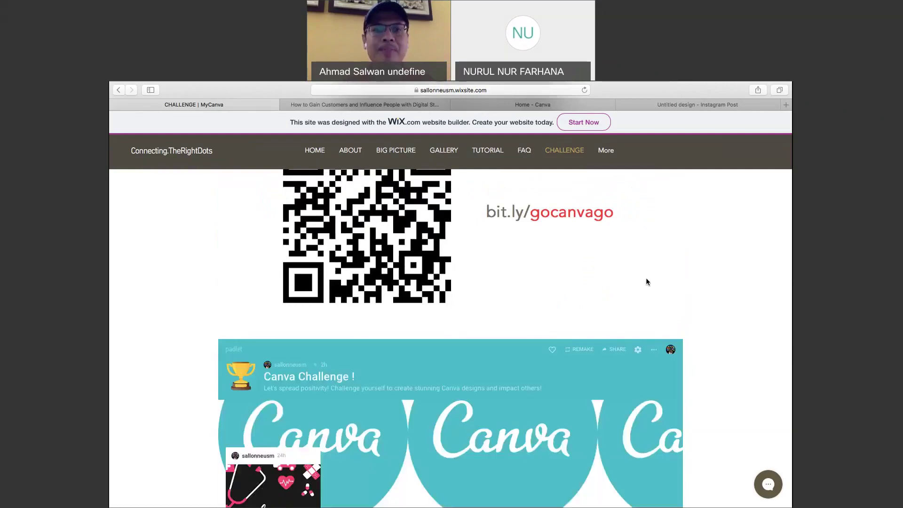
scroll(647, 279, "down", 3)
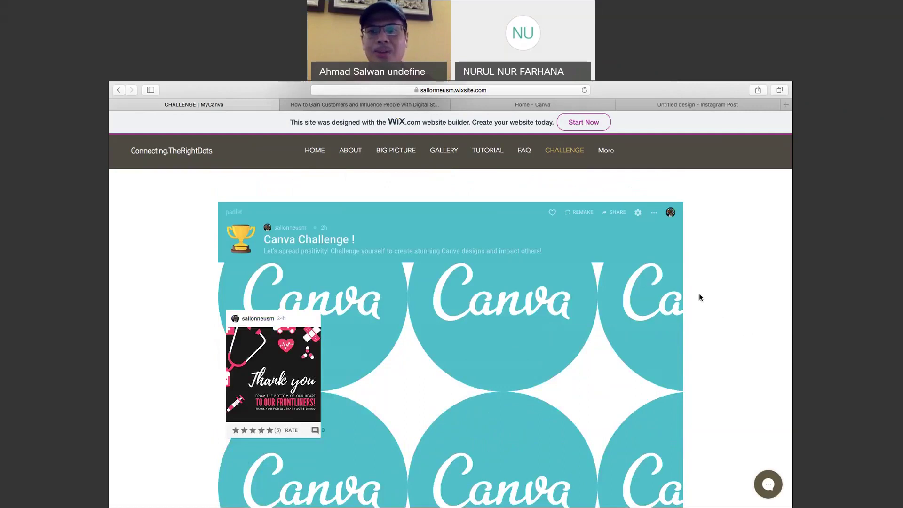
scroll(699, 295, "down", 1)
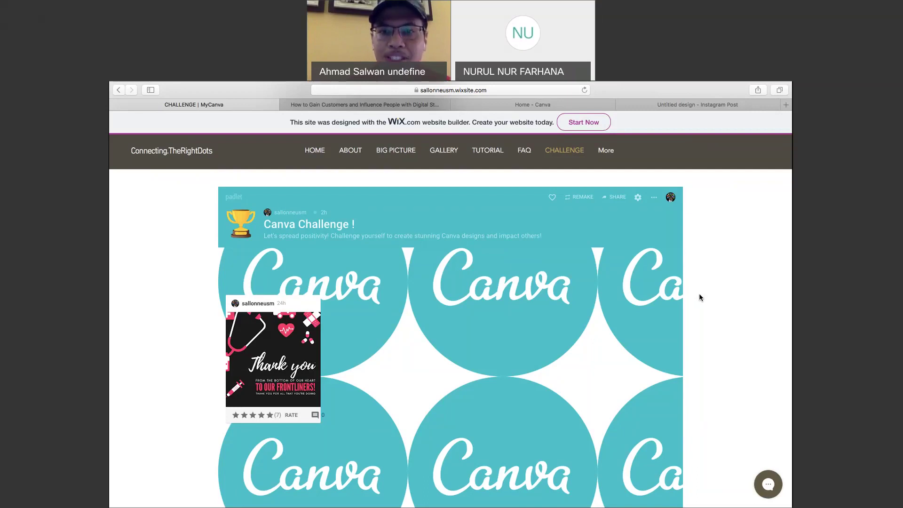
Scroll up to the CANVA CHALLENGE heading and QR code, then show all desktop spaces.
scroll(700, 294, "up", 5)
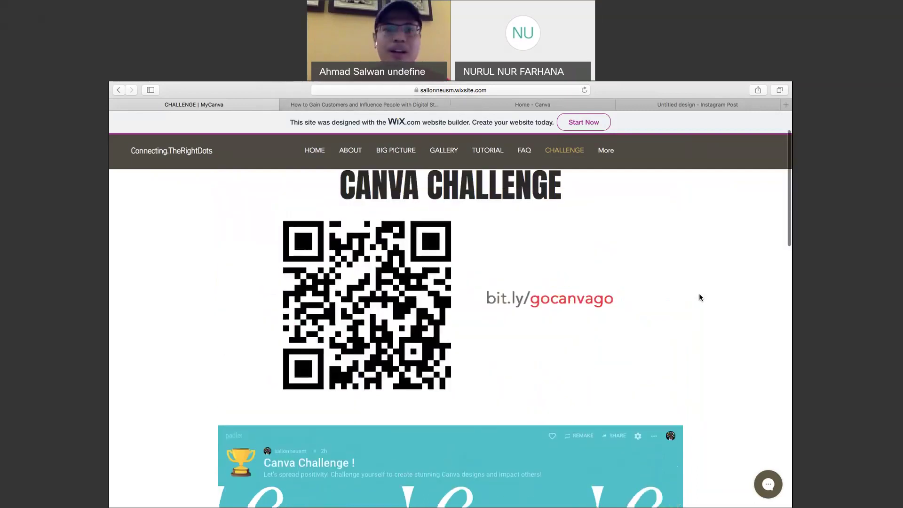
scroll(699, 298, "up", 1)
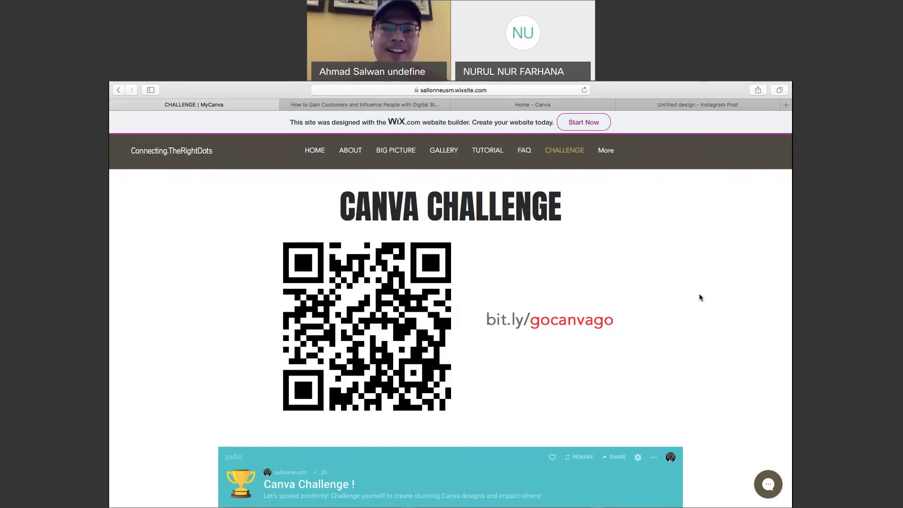
scroll(700, 294, "down", 3)
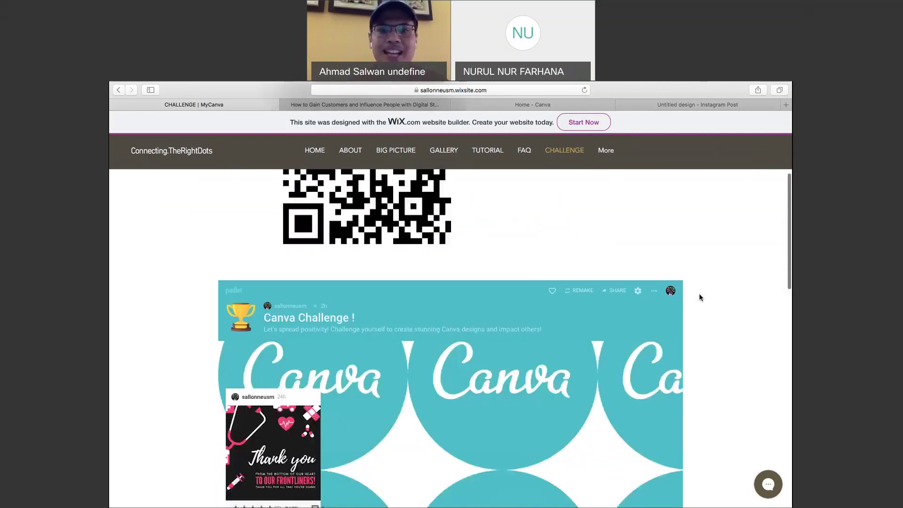
scroll(699, 294, "up", 3)
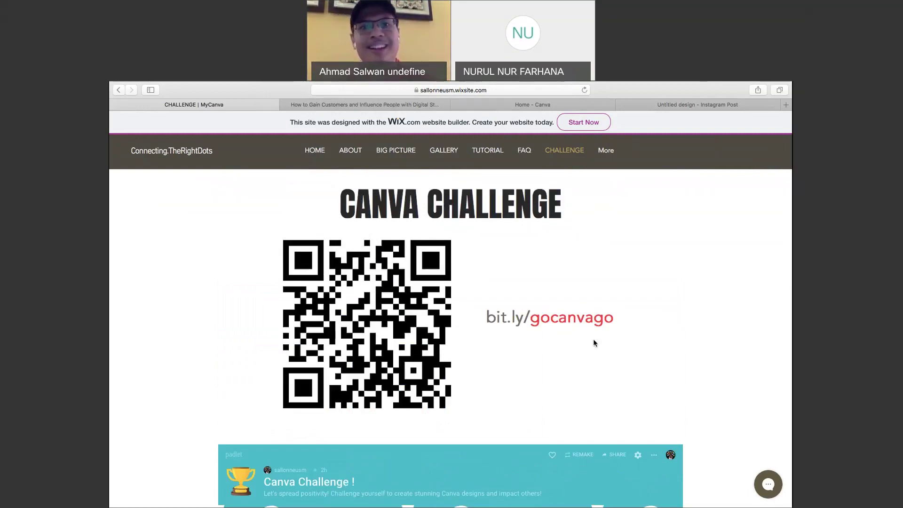
scroll(606, 360, "up", 1)
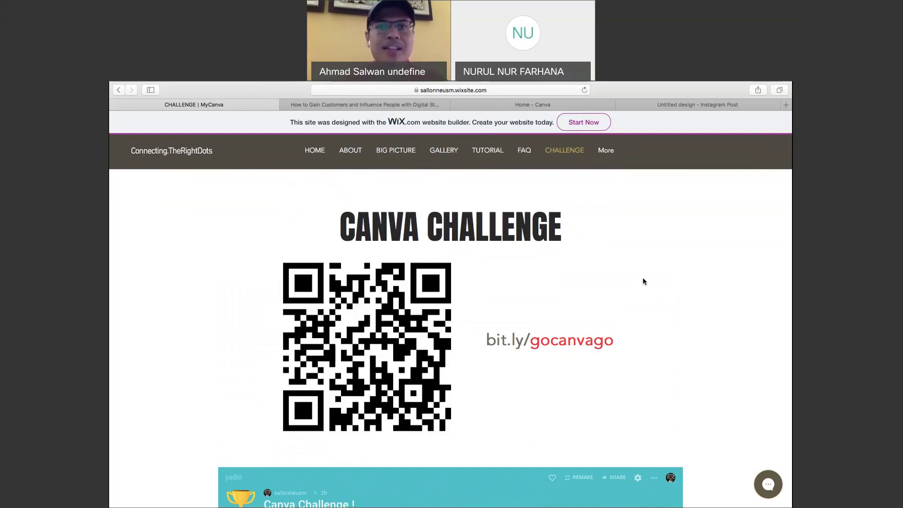
key("ctrl+Up")
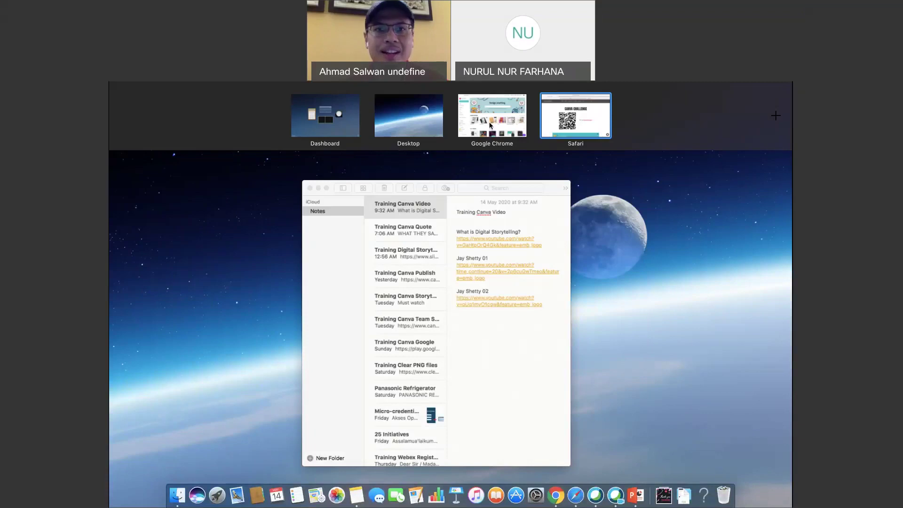
Switch to the Chrome space with Canva and bring up the Create a design list.
left_click(491, 125)
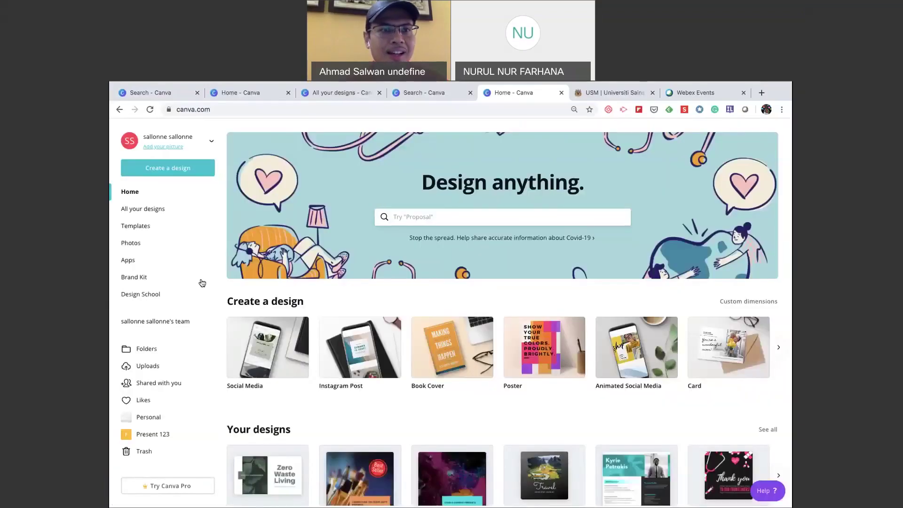
left_click(179, 170)
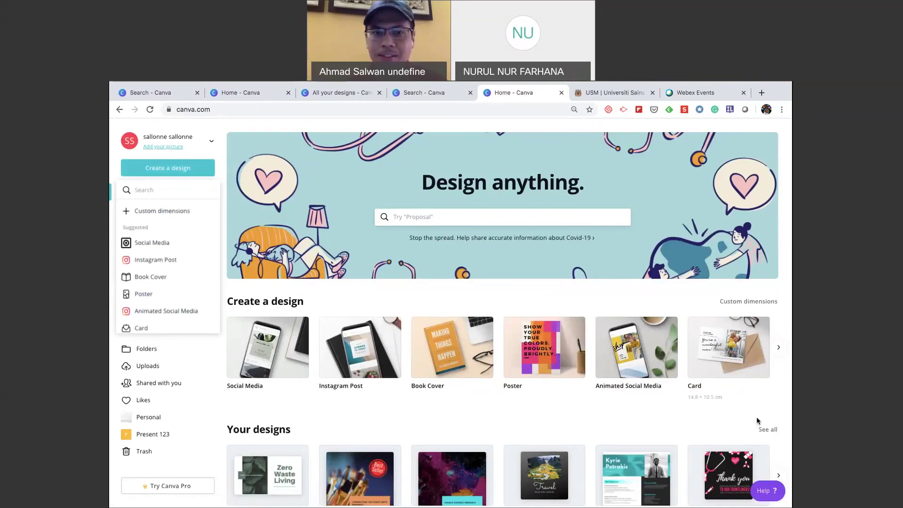
scroll(764, 422, "down", 1)
Search the design types for 'logo' and open the Logo 500 × 500 px templates.
scroll(765, 421, "down", 3)
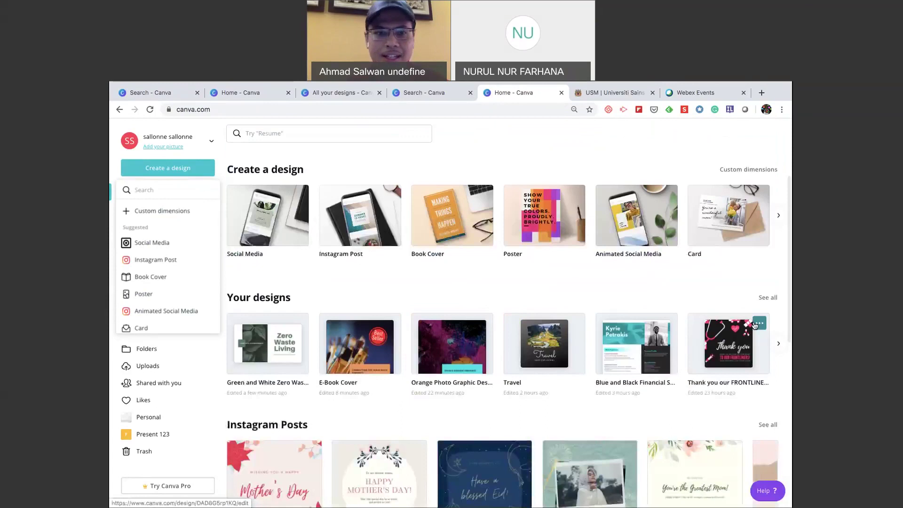
scroll(738, 272, "down", 3)
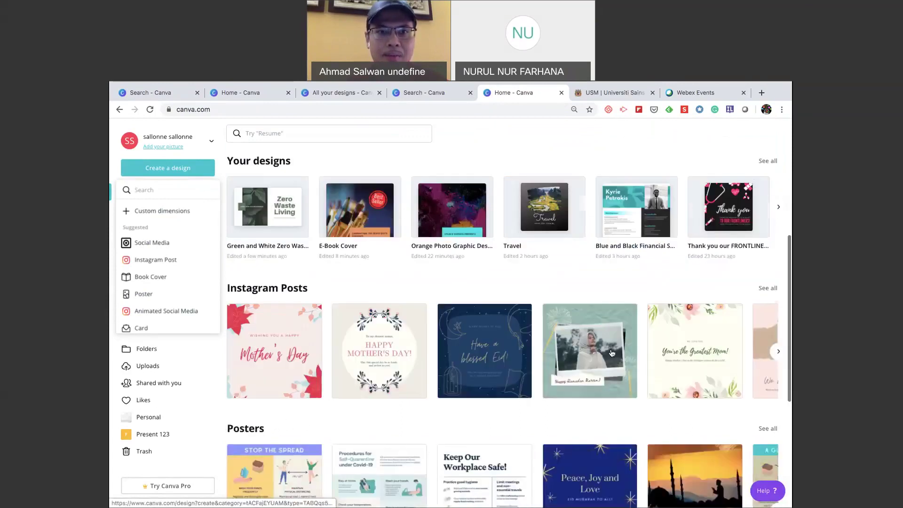
scroll(612, 353, "down", 1)
scroll(612, 353, "up", 7)
left_click(454, 217)
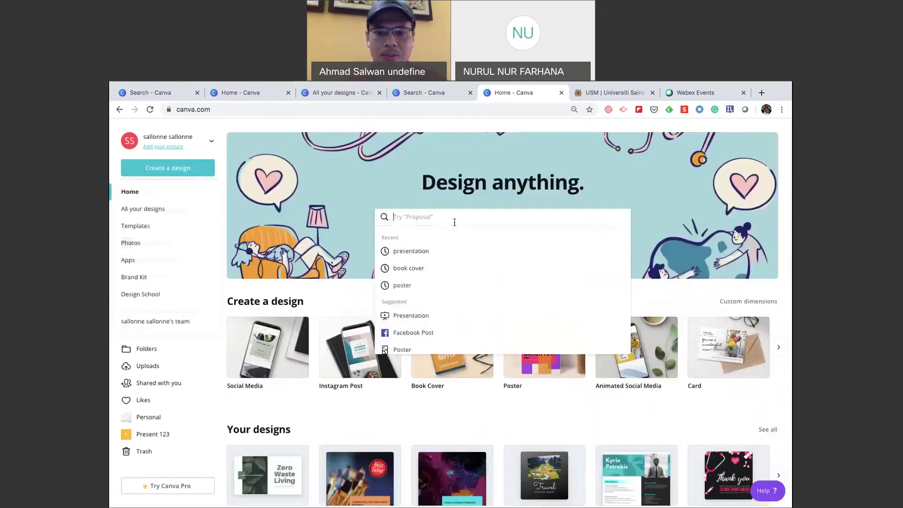
type("logo")
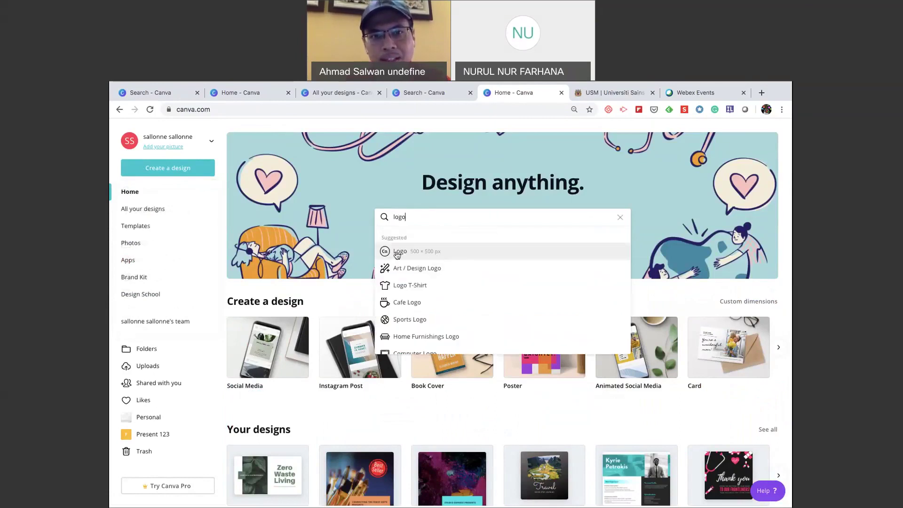
left_click(397, 252)
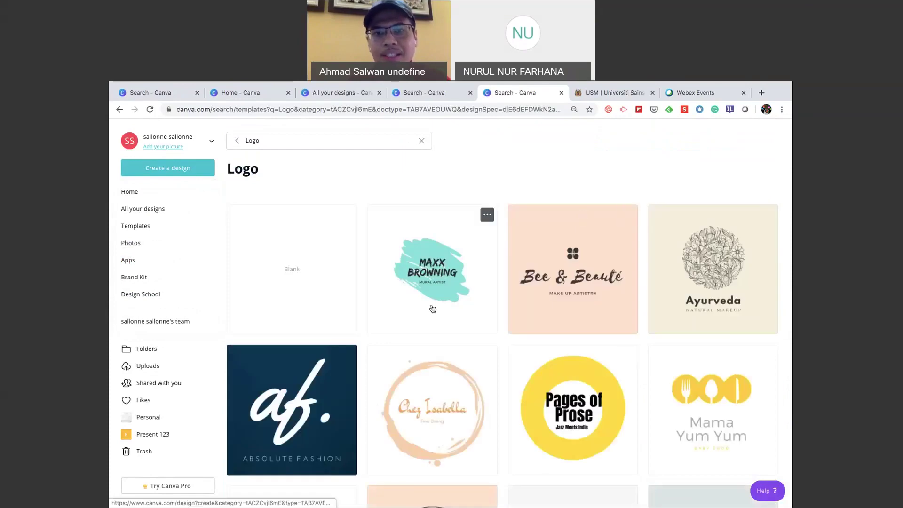
Browse down through the Logo templates, then switch to the Safari course site.
scroll(433, 309, "down", 6)
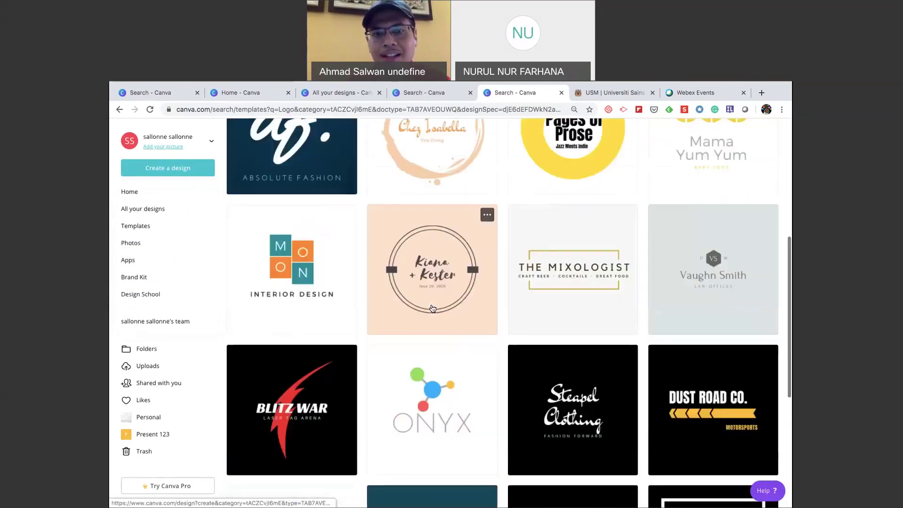
scroll(433, 309, "down", 4)
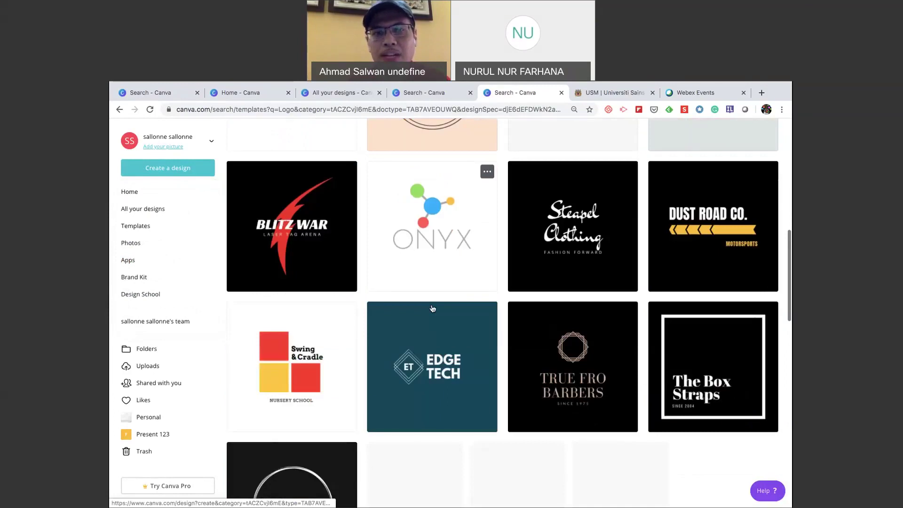
scroll(433, 309, "down", 3)
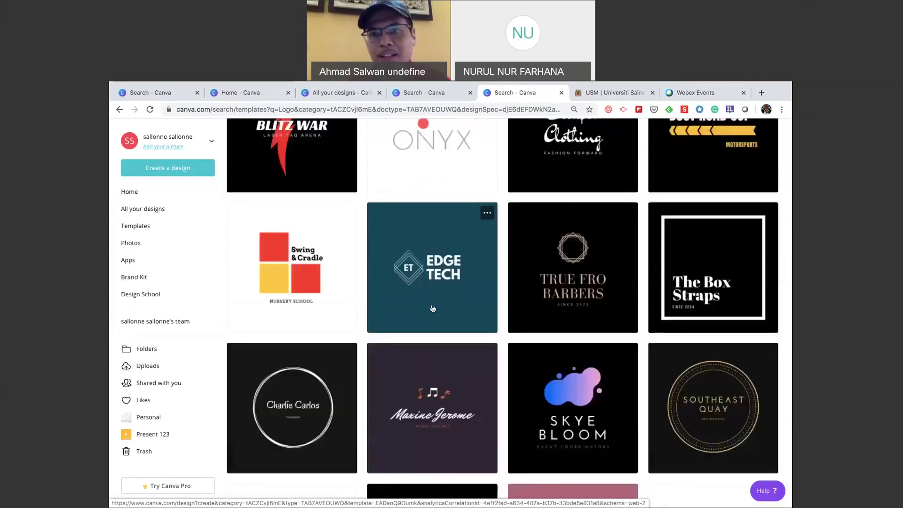
scroll(432, 309, "up", 15)
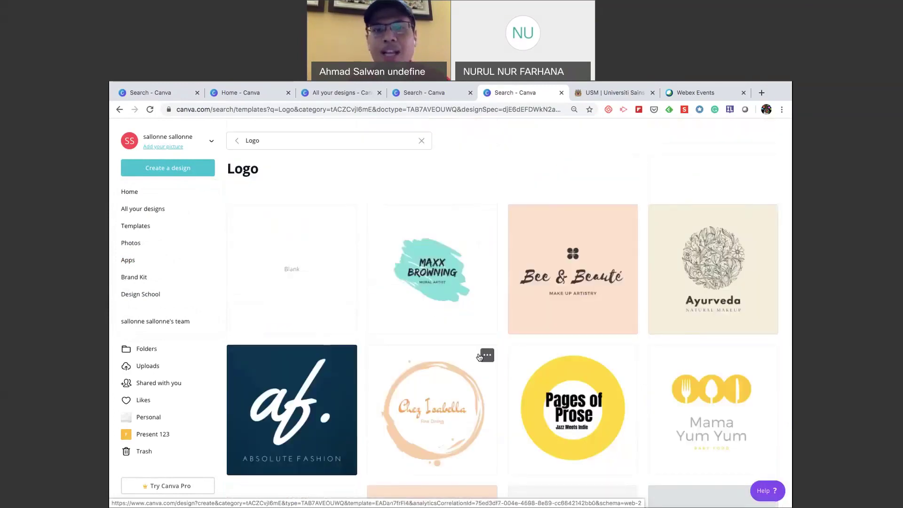
scroll(452, 361, "down", 3)
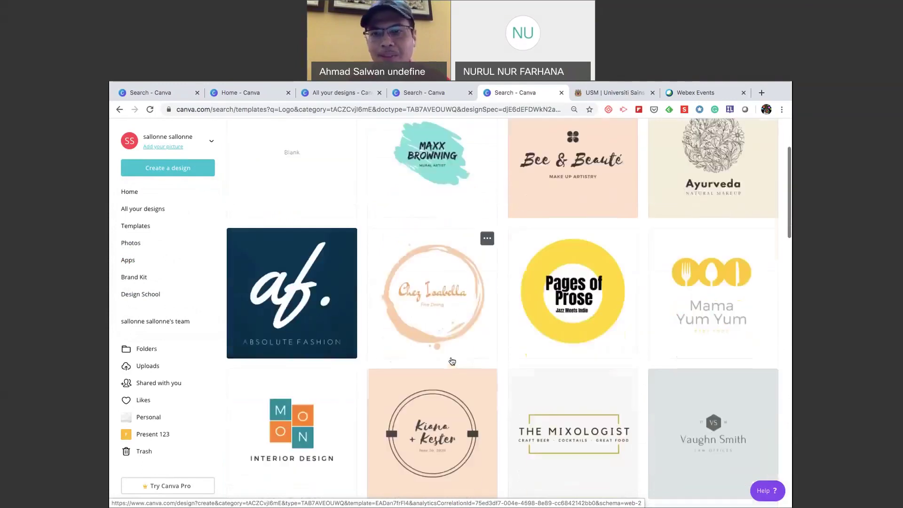
scroll(452, 359, "down", 3)
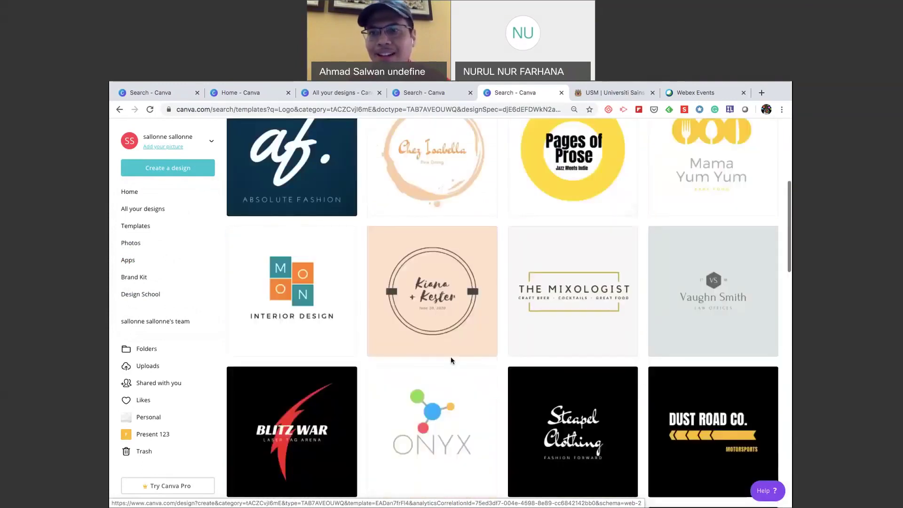
scroll(451, 360, "down", 3)
scroll(467, 405, "down", 3)
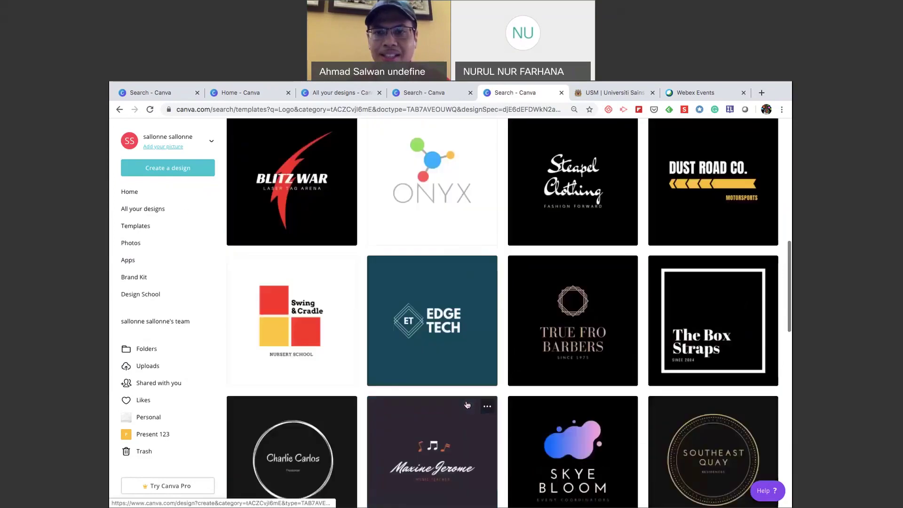
scroll(467, 399, "down", 2)
scroll(467, 397, "down", 2)
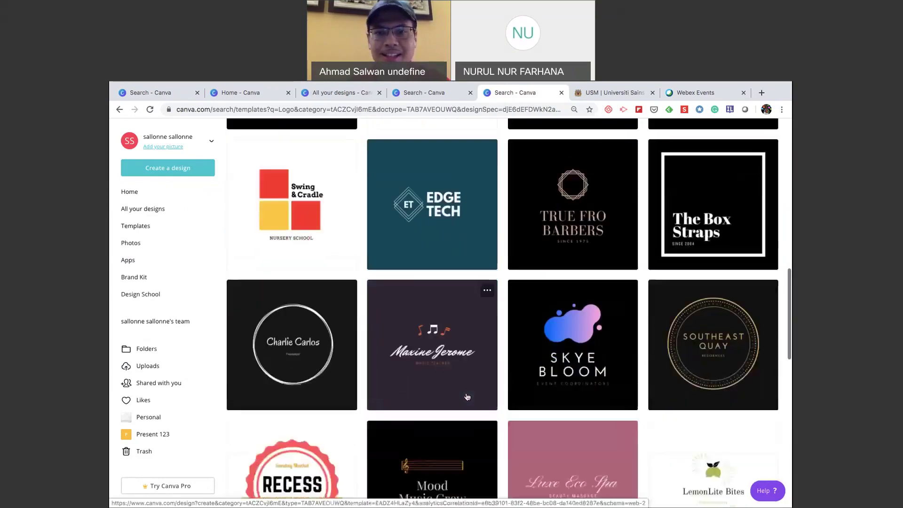
scroll(467, 397, "down", 2)
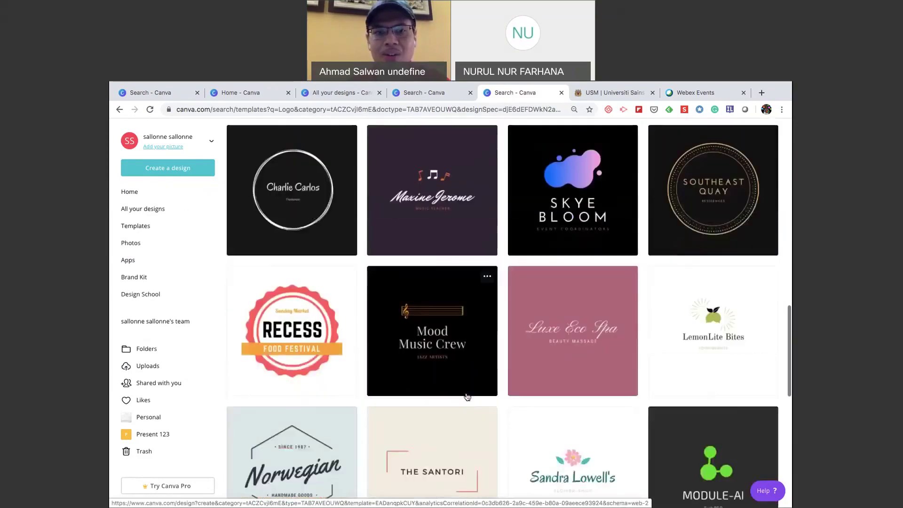
scroll(467, 398, "down", 3)
scroll(467, 397, "down", 1)
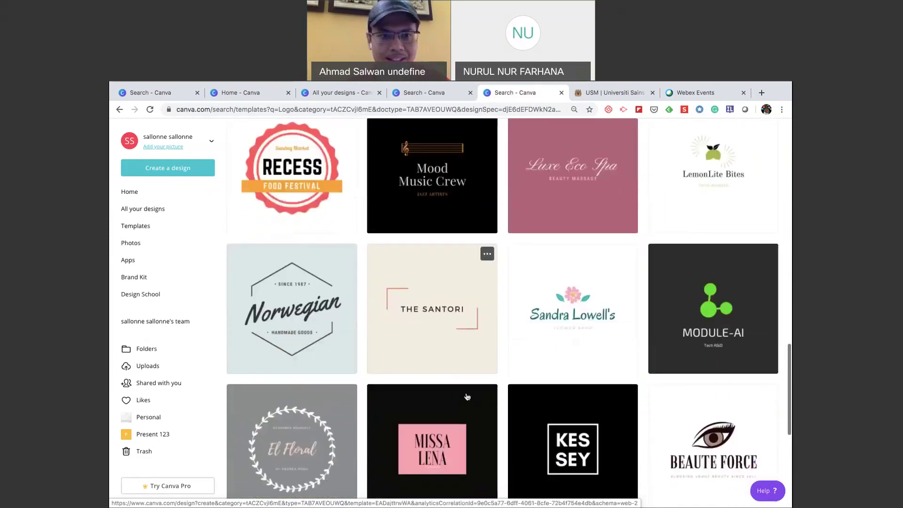
scroll(467, 397, "down", 1)
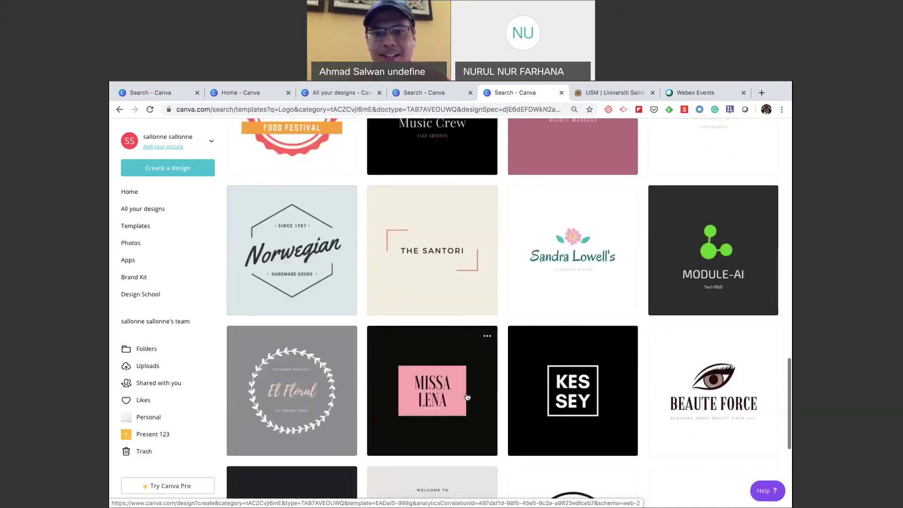
scroll(467, 396, "down", 2)
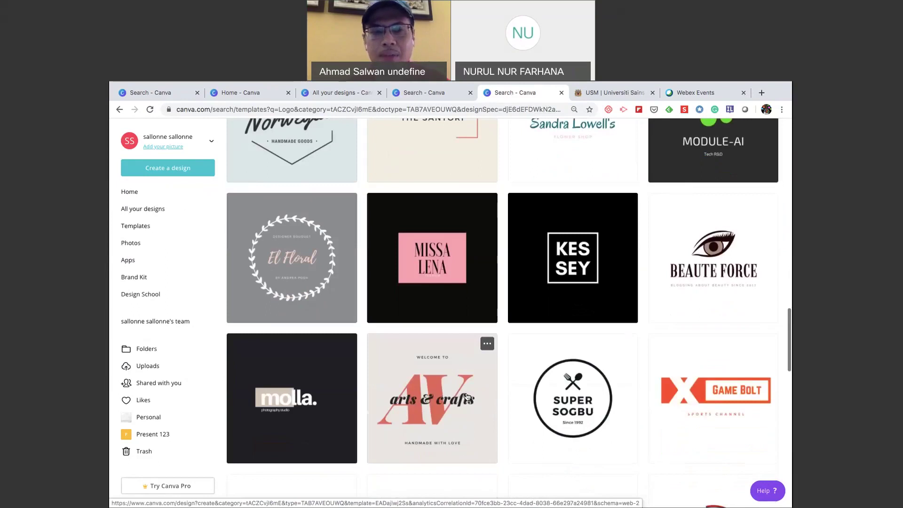
scroll(467, 396, "down", 1)
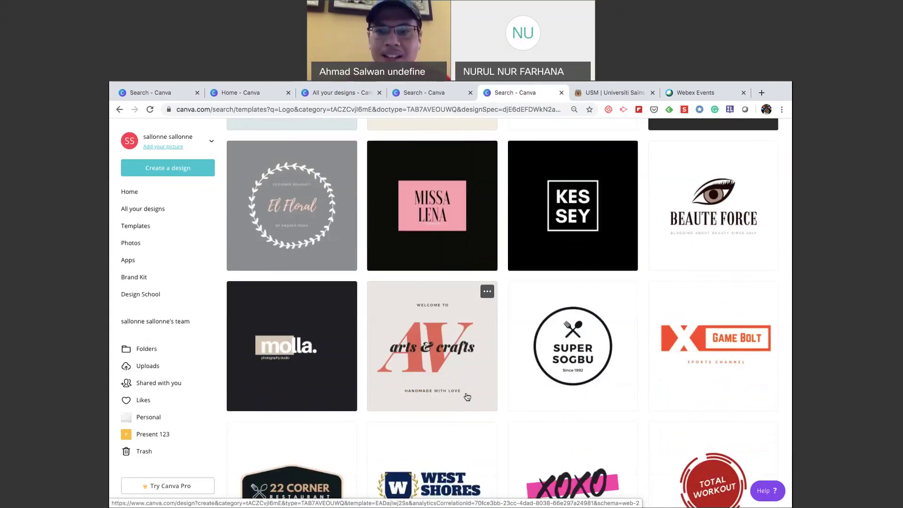
scroll(468, 396, "down", 3)
scroll(467, 396, "down", 1)
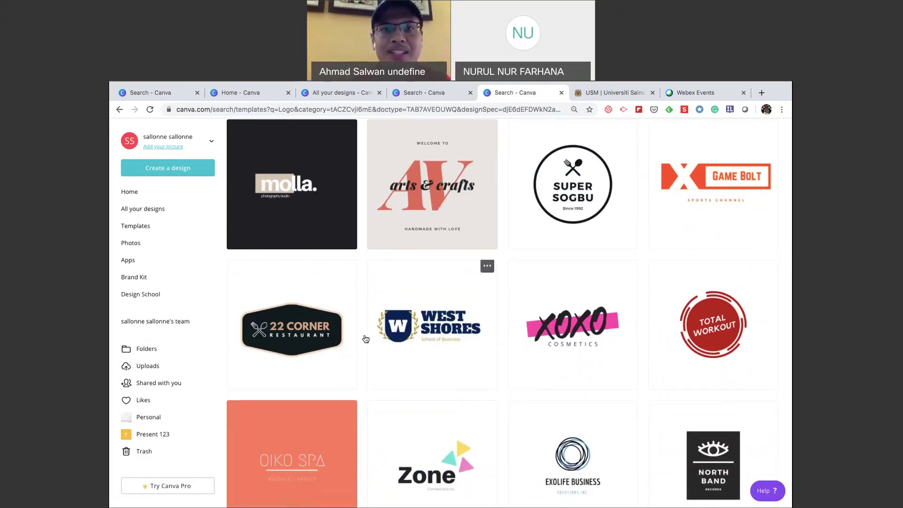
scroll(366, 339, "up", 15)
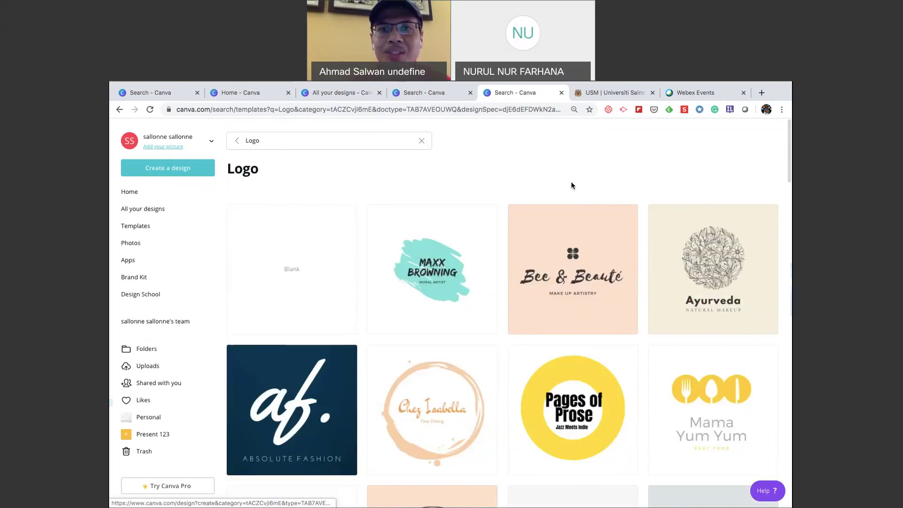
key("super+Tab")
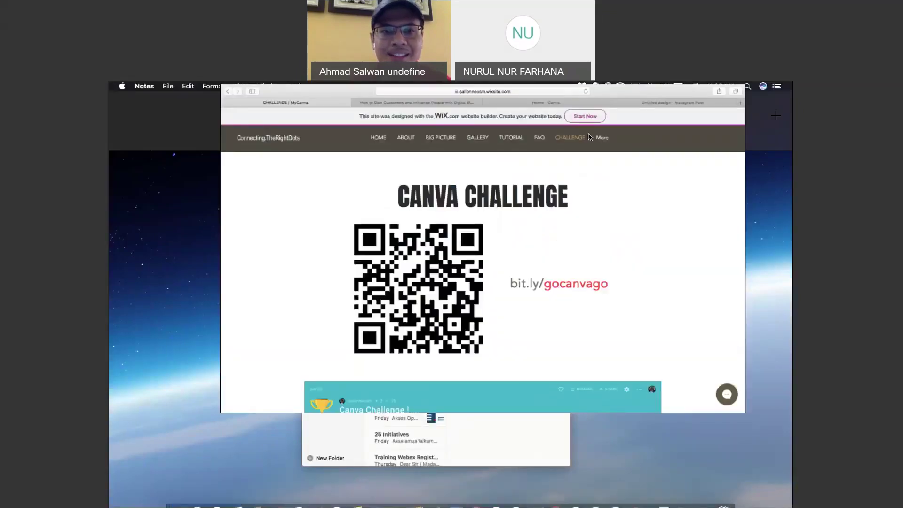
Reload the Wix Canva Challenge page, review it, then switch back to Canva in Chrome.
scroll(512, 323, "down", 5)
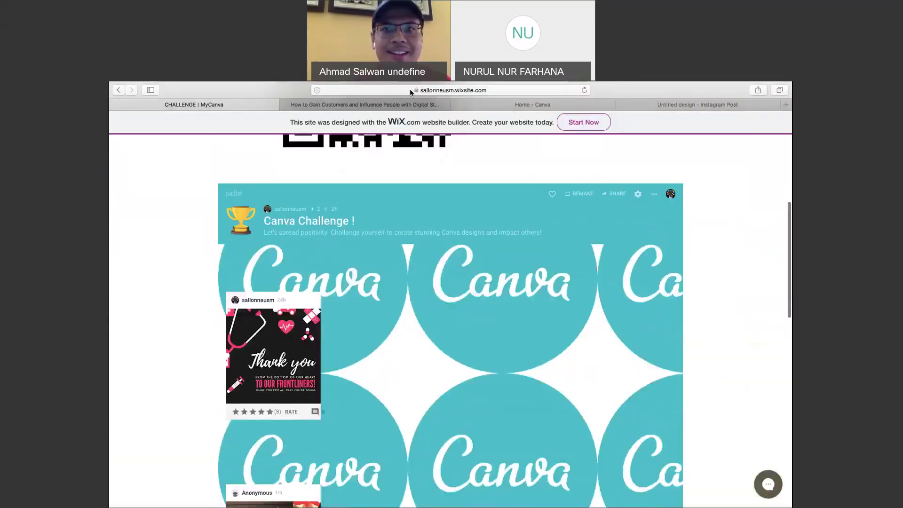
left_click(584, 89)
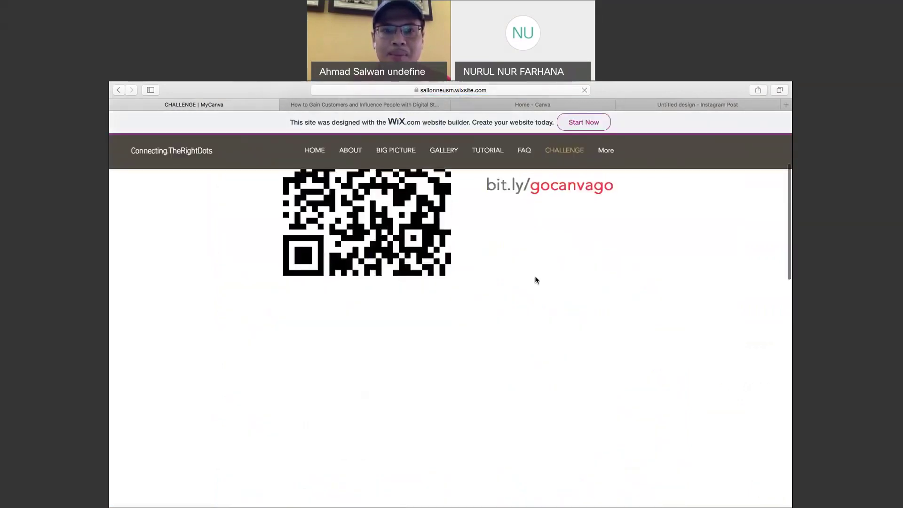
scroll(535, 278, "down", 1)
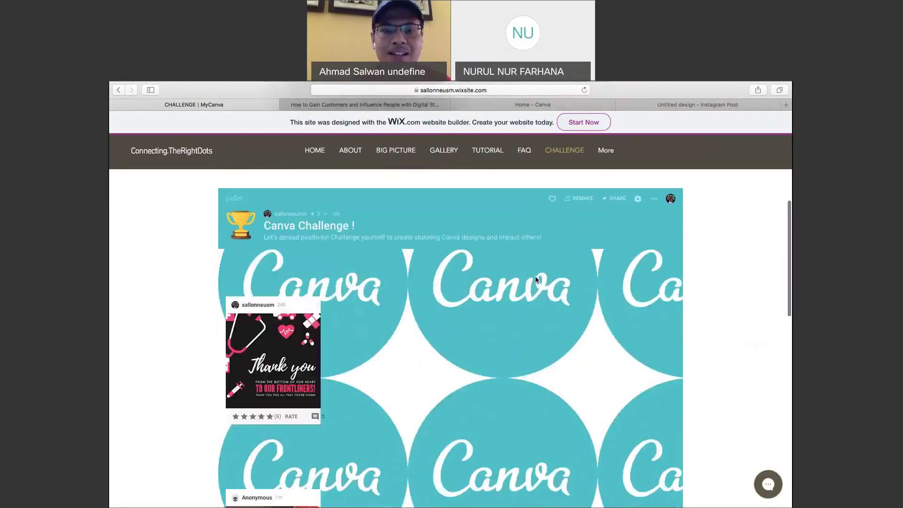
scroll(535, 279, "up", 1)
scroll(535, 279, "up", 1)
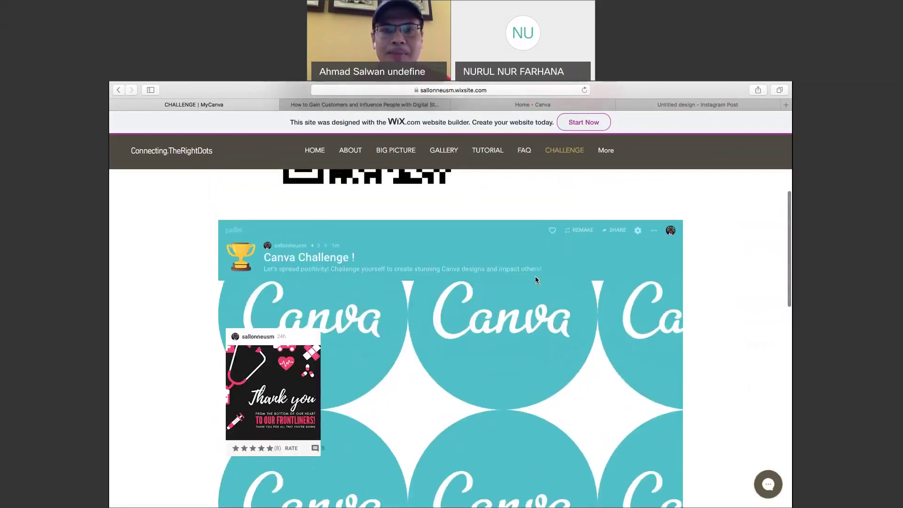
scroll(535, 280, "up", 2)
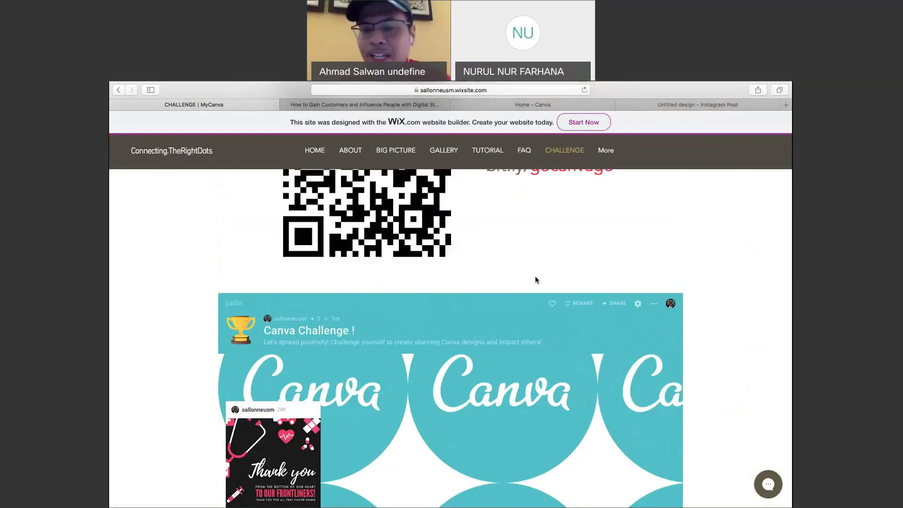
scroll(535, 279, "up", 1)
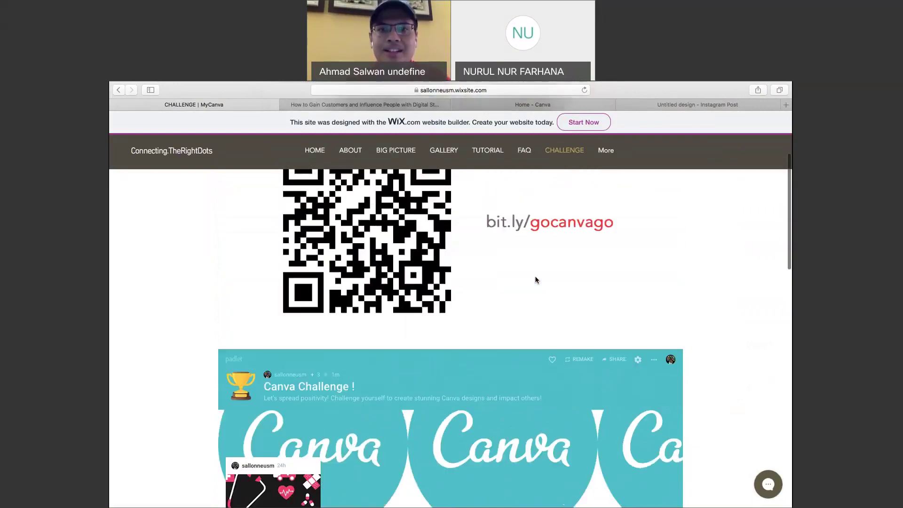
scroll(535, 280, "up", 2)
scroll(535, 279, "up", 1)
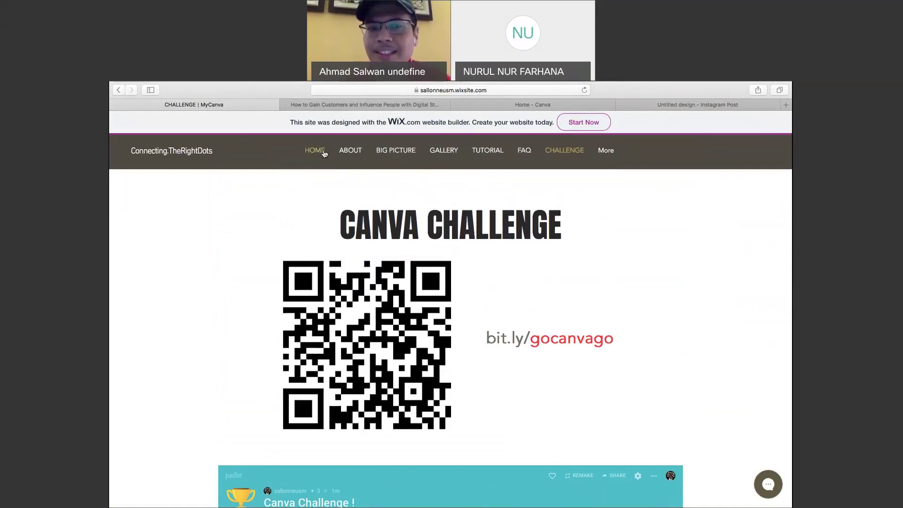
left_click(404, 153)
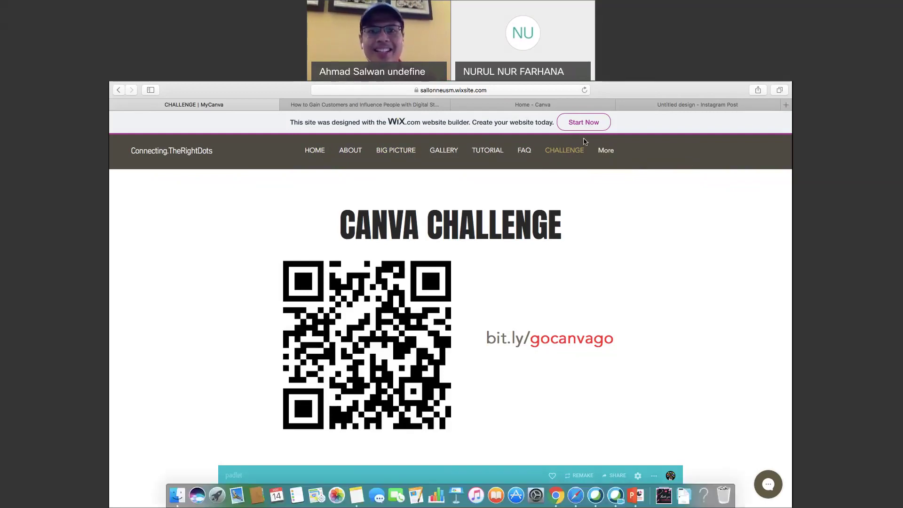
key("super+Tab")
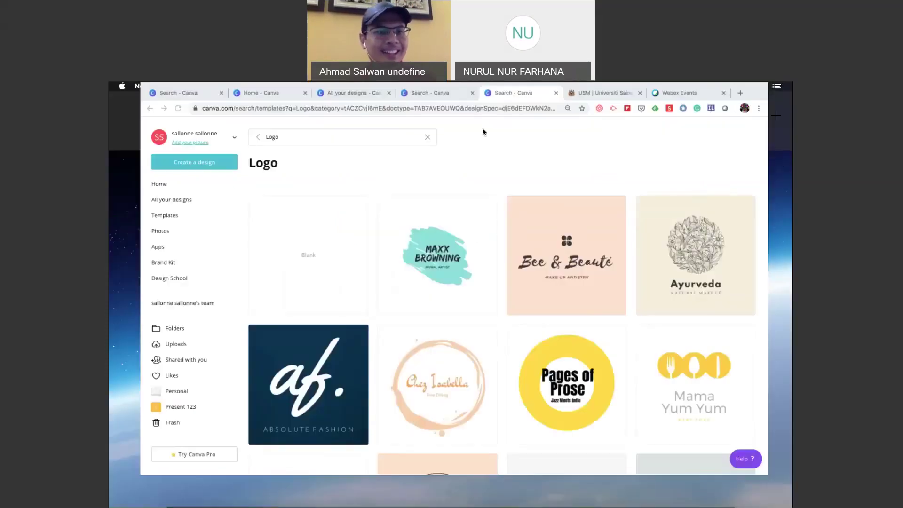
Start a new Poster design from the Create a design list.
left_click(162, 170)
scroll(174, 293, "down", 1)
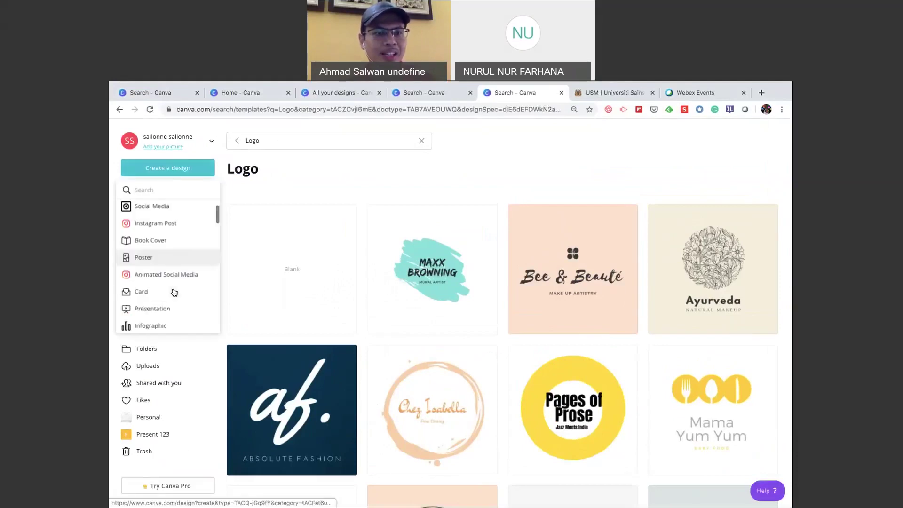
left_click(147, 248)
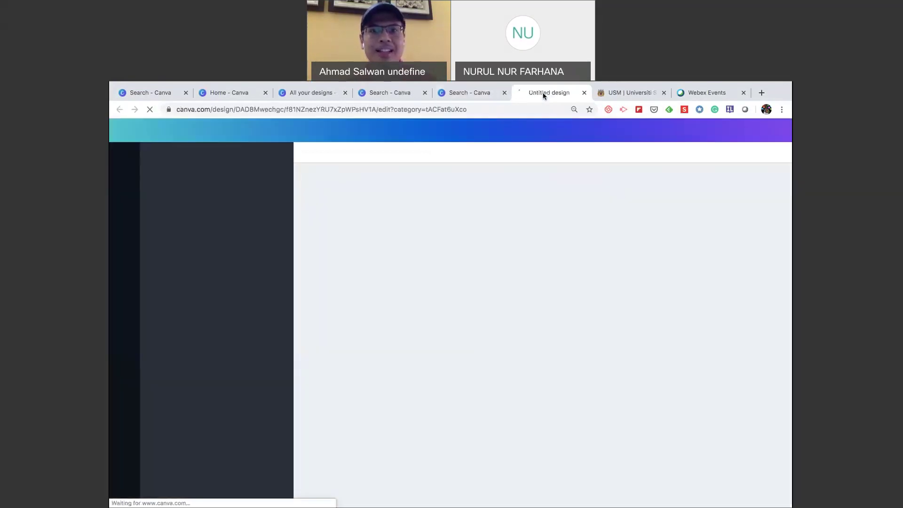
In the Logo search tab, clear the search and return to the Canva Home page.
left_click(472, 93)
scroll(177, 310, "down", 5)
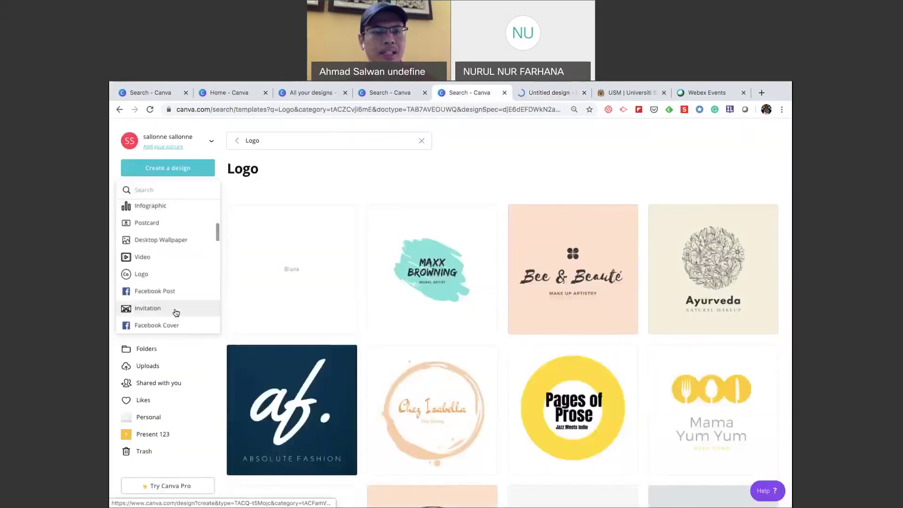
scroll(176, 313, "down", 2)
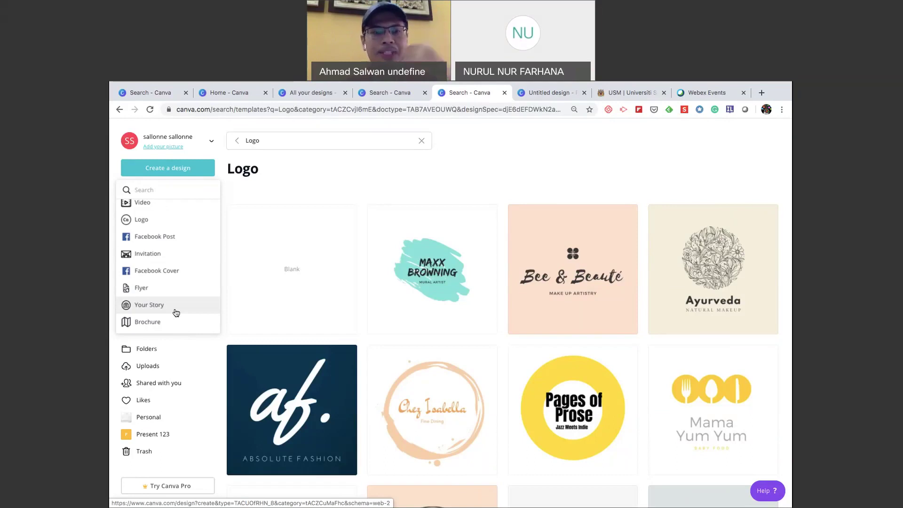
scroll(176, 313, "down", 1)
scroll(176, 313, "down", 5)
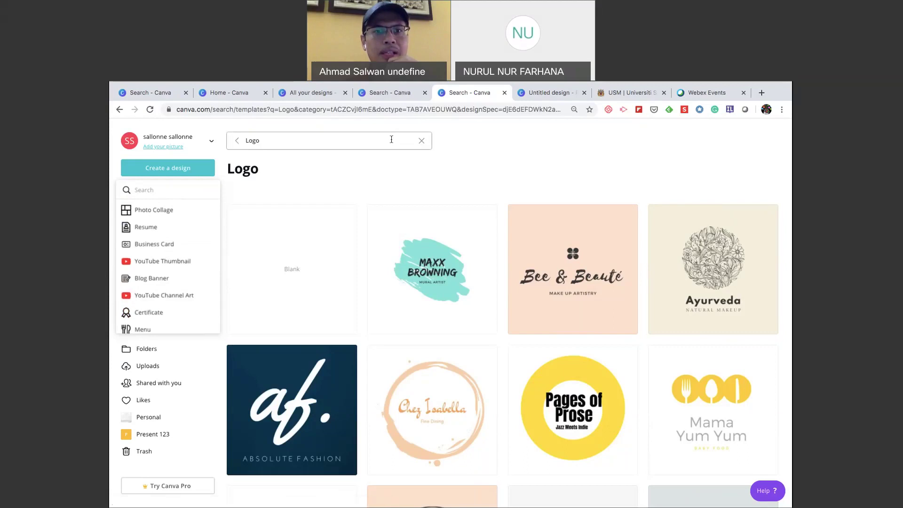
left_click(421, 140)
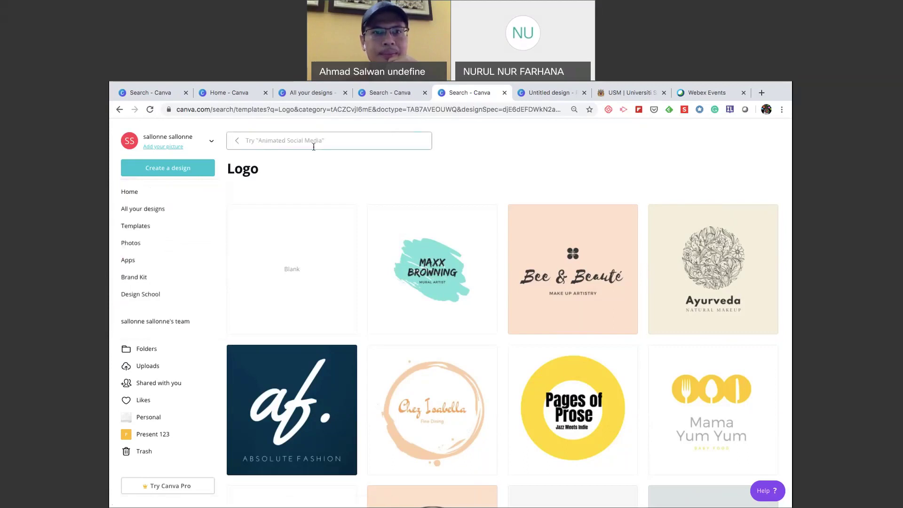
left_click(238, 141)
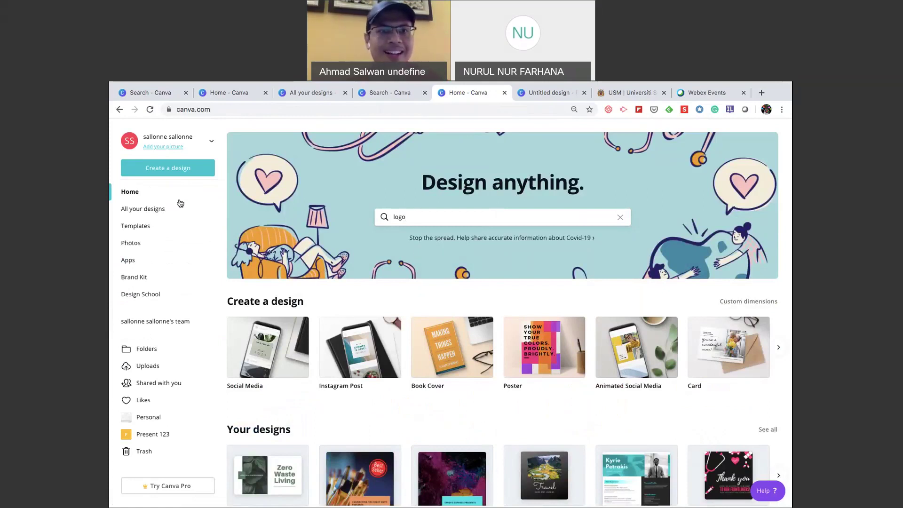
Start a new blank Poster design from the Create a design menu.
left_click(173, 171)
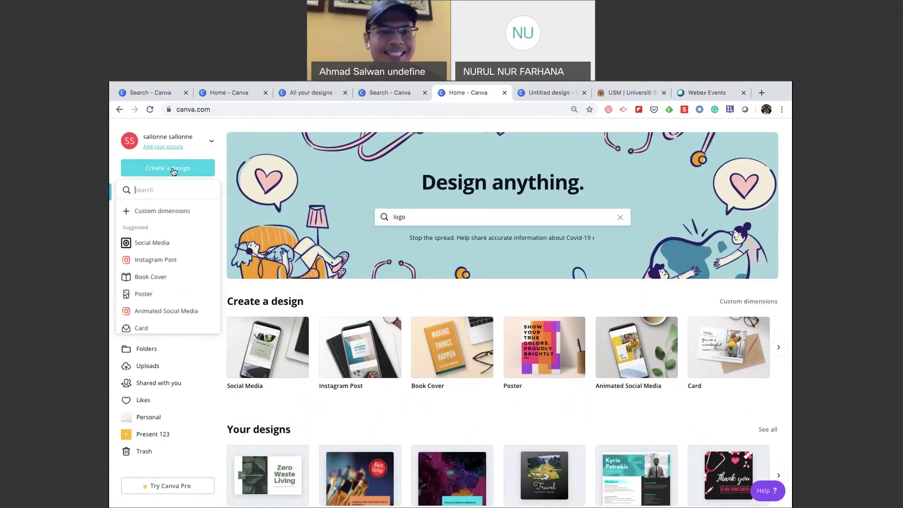
left_click(175, 171)
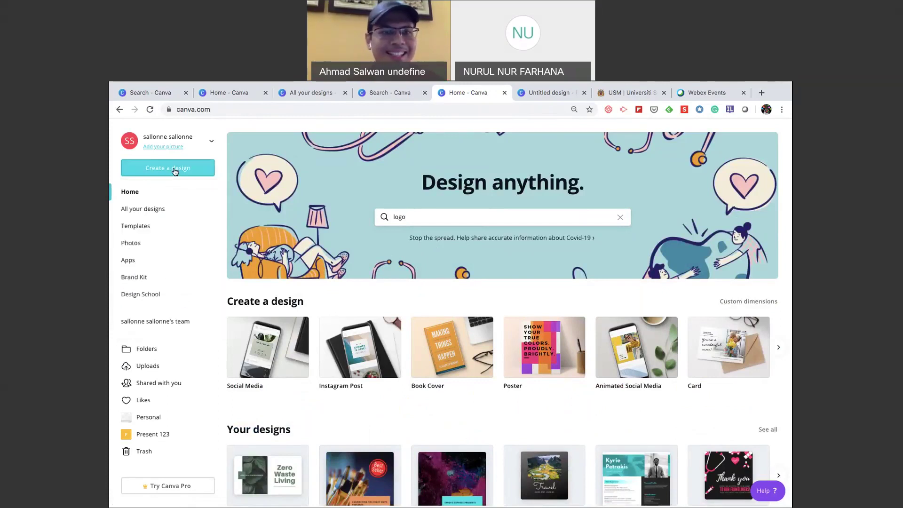
left_click(175, 171)
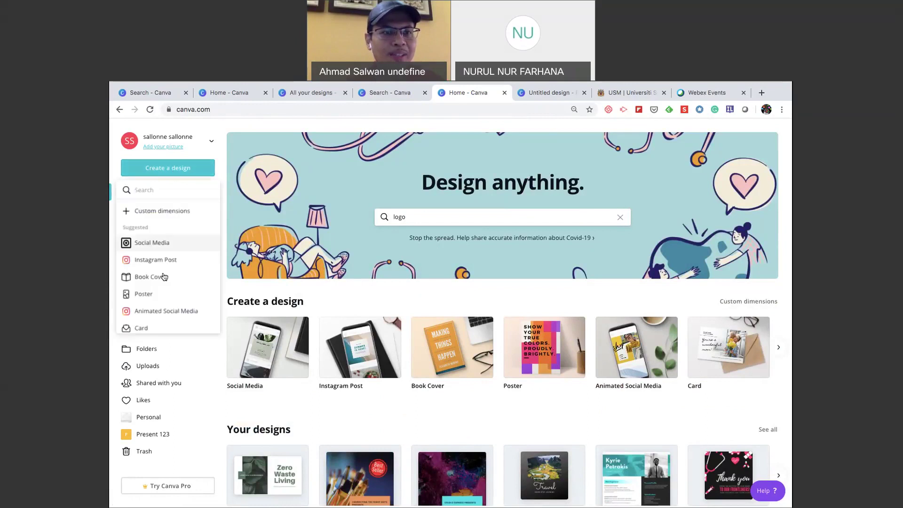
left_click(167, 297)
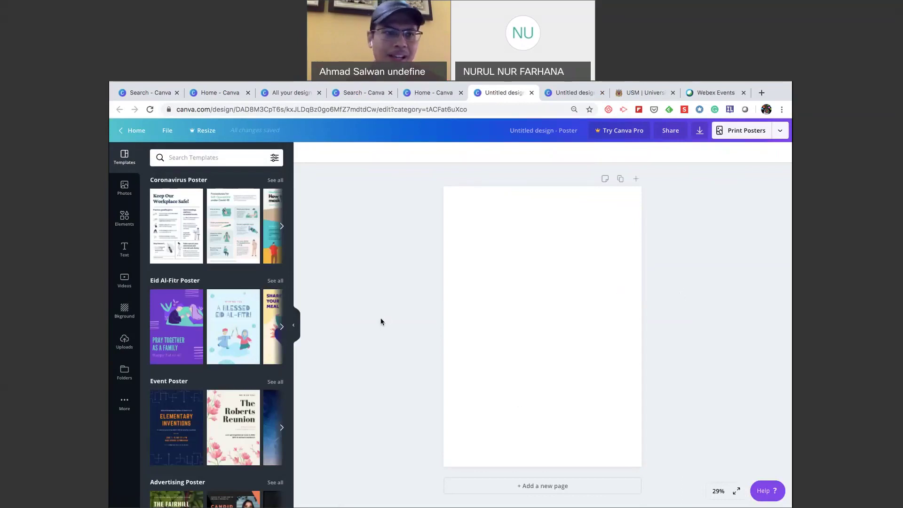
Search Elements for 'letter frame' and place the letter F frame on the poster.
left_click(125, 216)
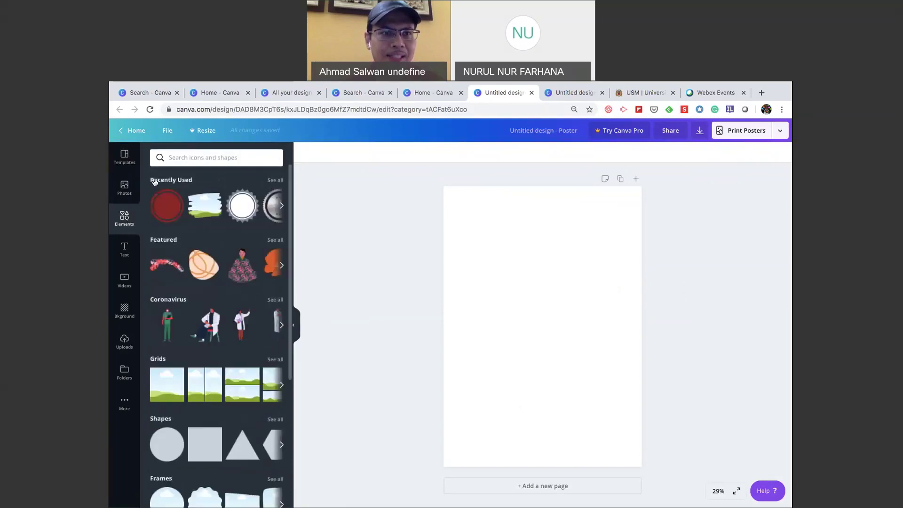
left_click(180, 157)
type("lette")
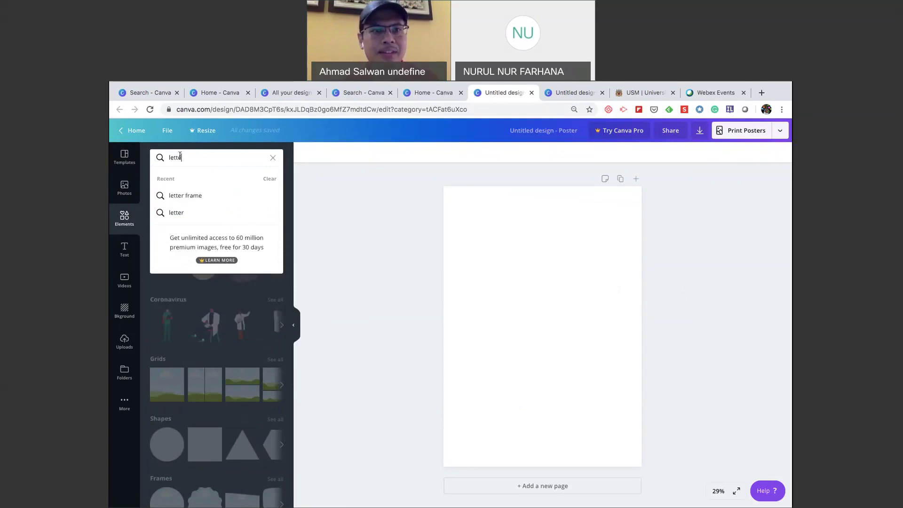
type("r frame")
key("Return")
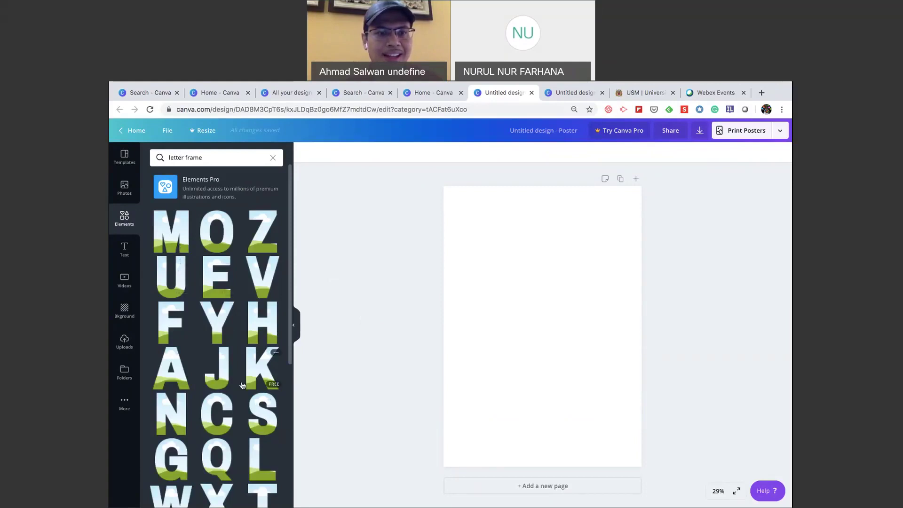
left_click_drag(171, 322, 517, 272)
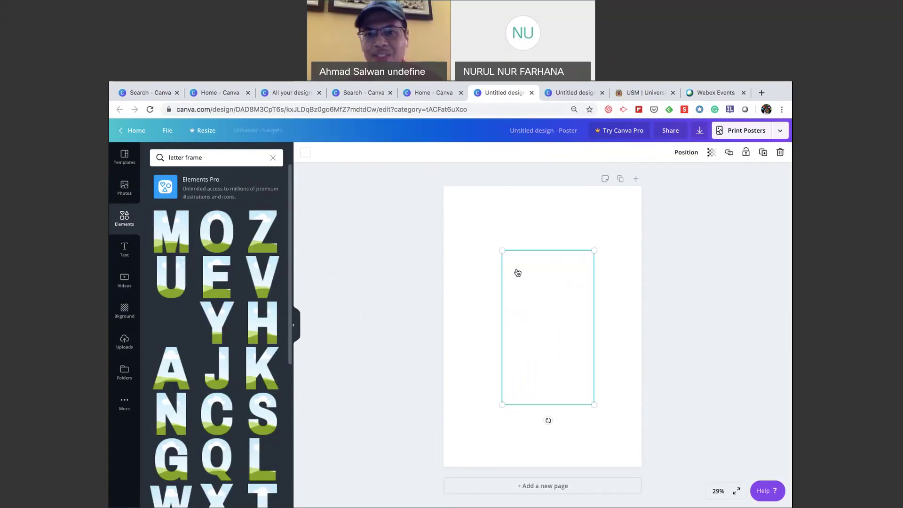
left_click(484, 336)
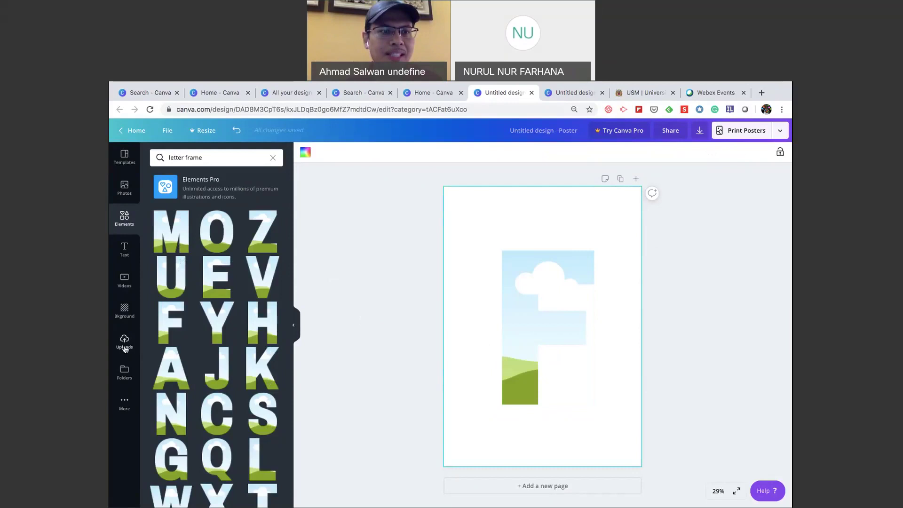
left_click(125, 403)
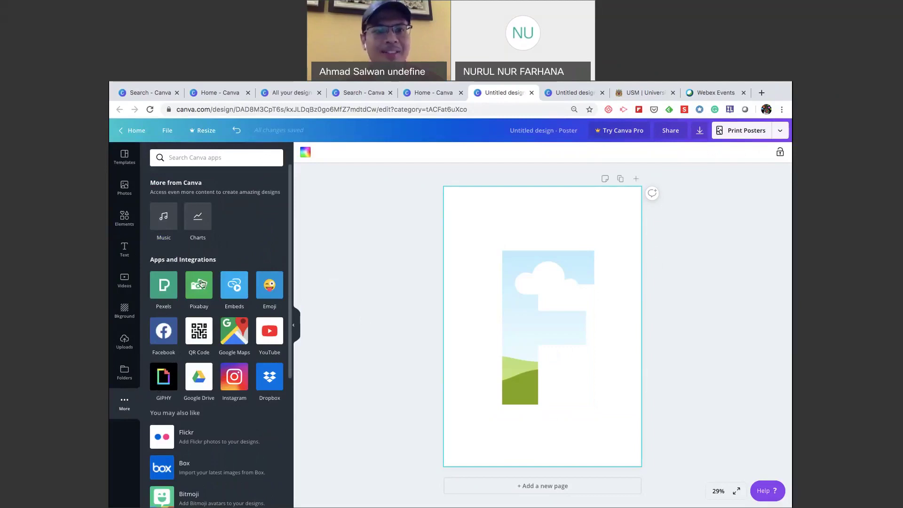
Fill the F frame with the Pixabay sunglasses photo found by searching 'man'.
left_click(202, 283)
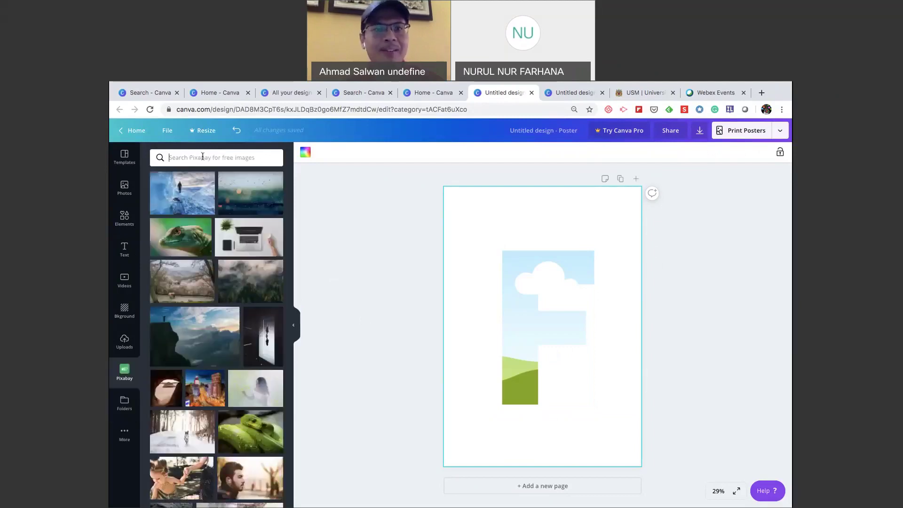
type("man")
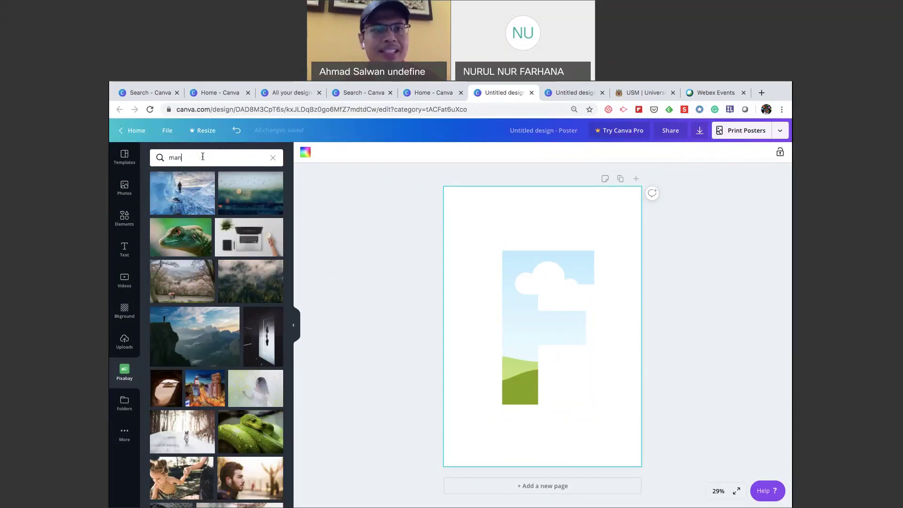
key("Return")
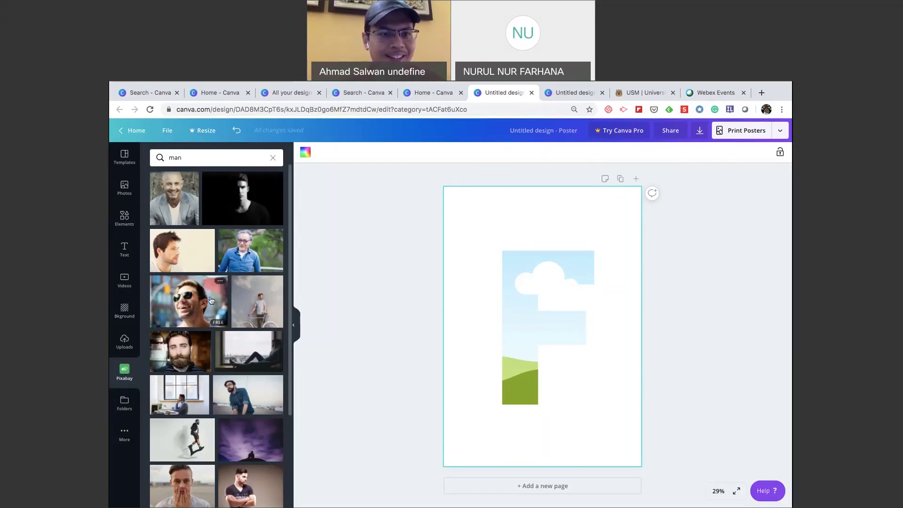
scroll(211, 300, "down", 3)
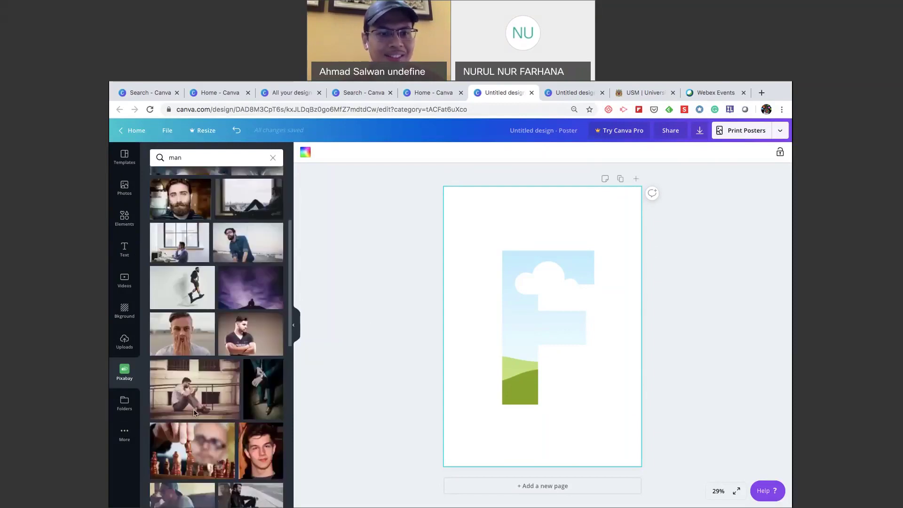
scroll(217, 414, "down", 1)
scroll(230, 421, "up", 4)
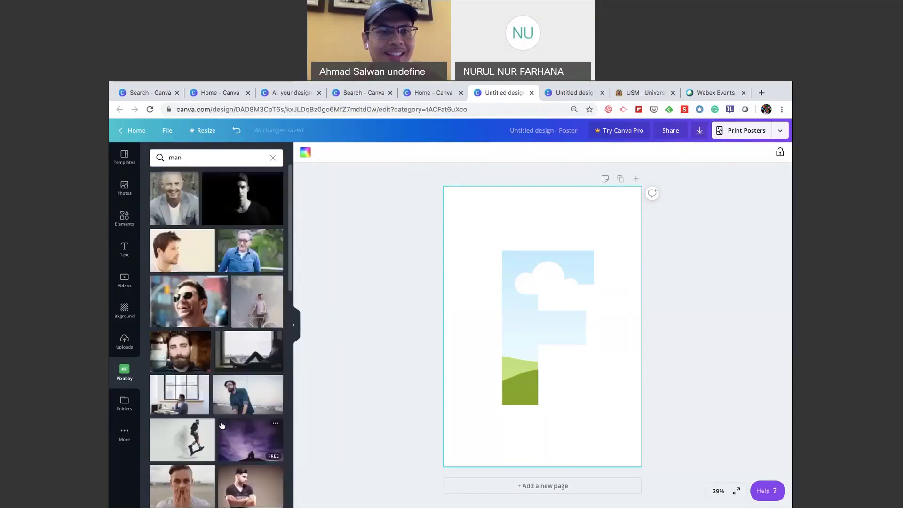
left_click_drag(194, 301, 508, 287)
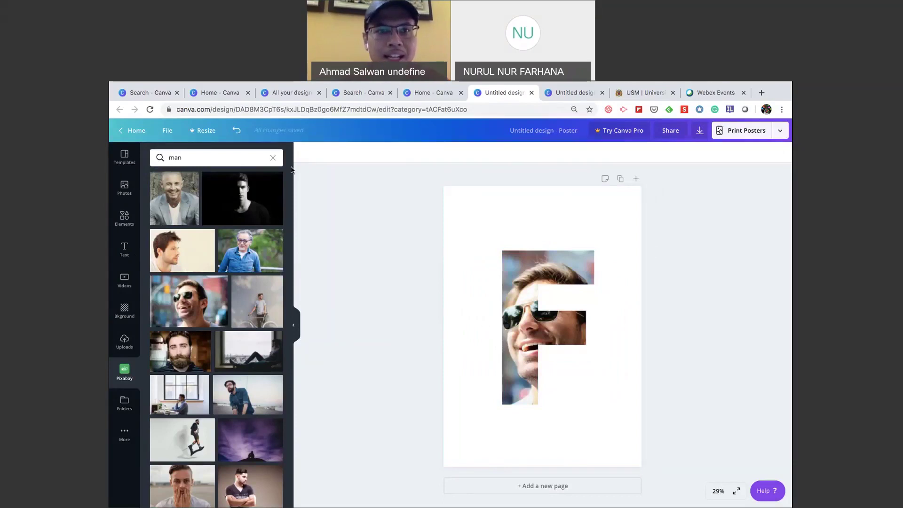
left_click(236, 130)
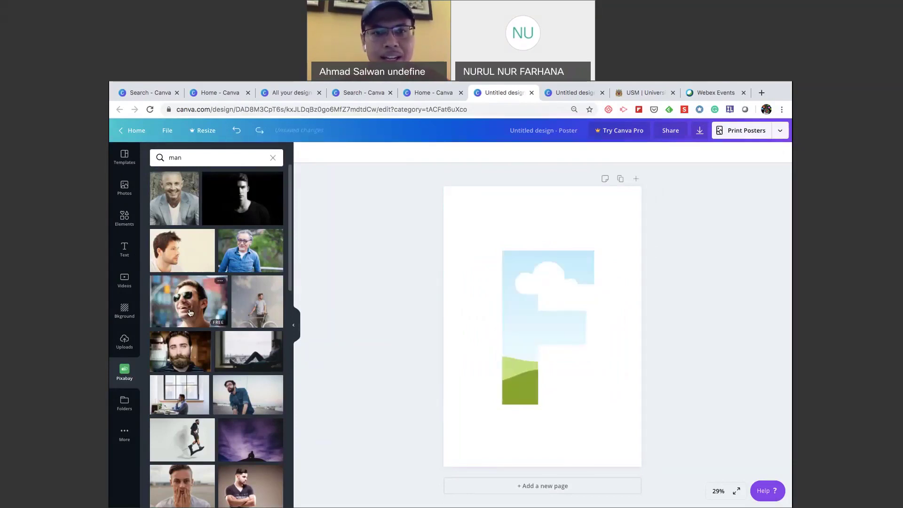
left_click_drag(190, 313, 516, 303)
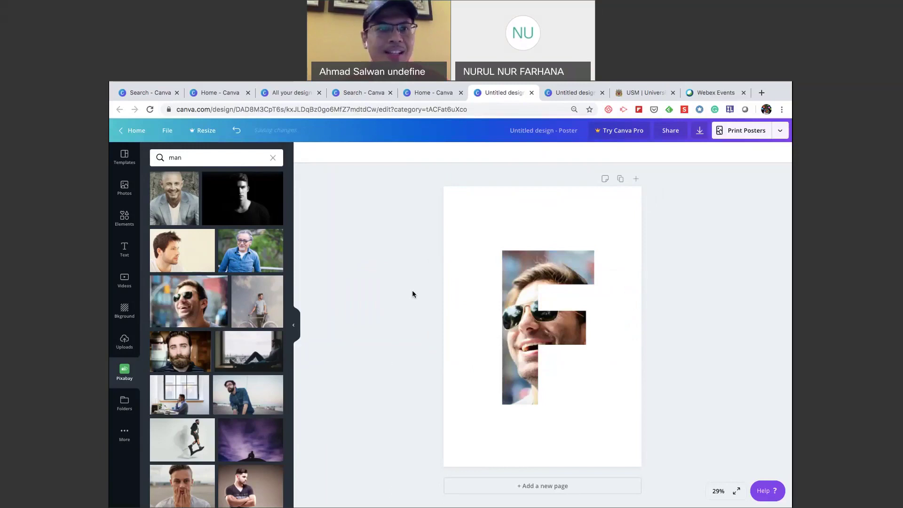
left_click(126, 250)
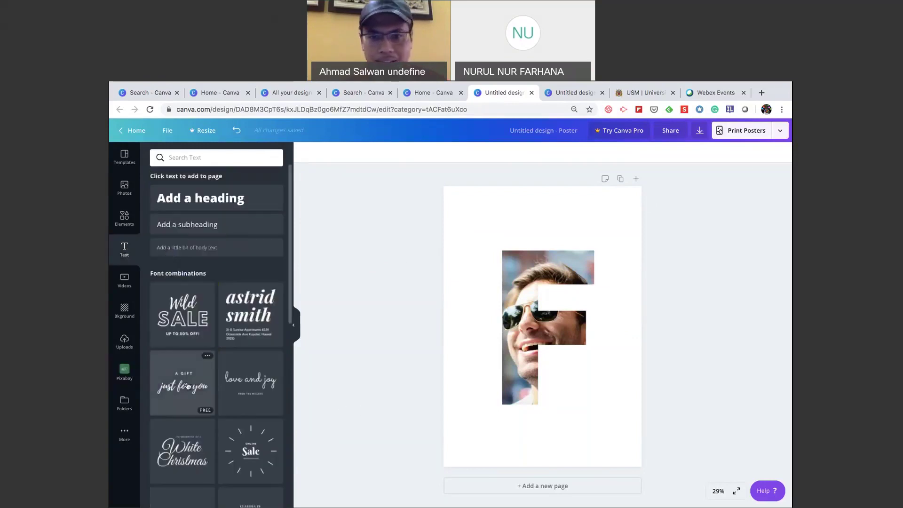
Add the 'A GIFT just for you' font combination below the F and nudge it up.
left_click_drag(187, 385, 524, 288)
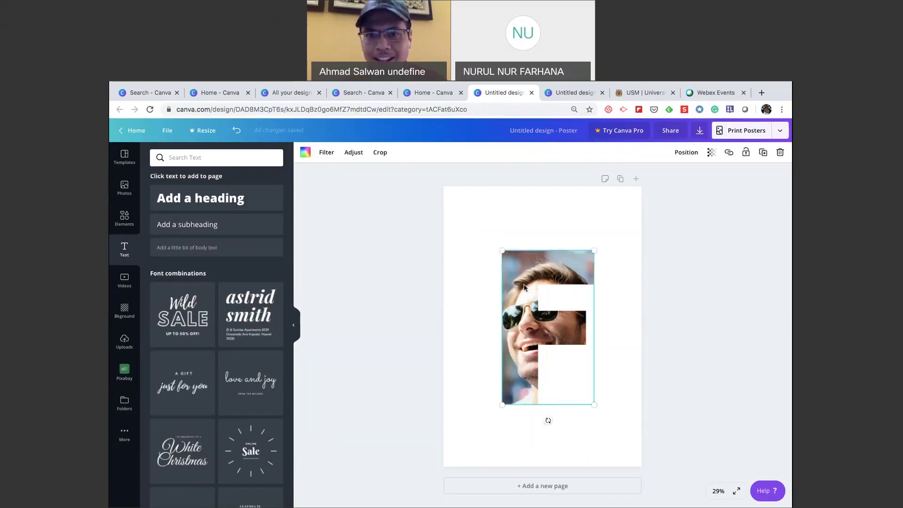
key("ctrl+z")
key("ctrl+z")
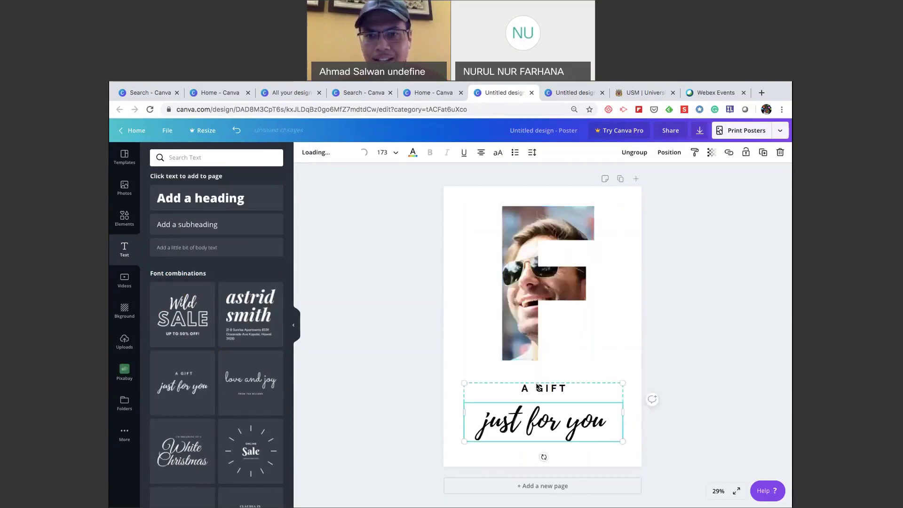
left_click(672, 363)
left_click_drag(567, 411, 562, 403)
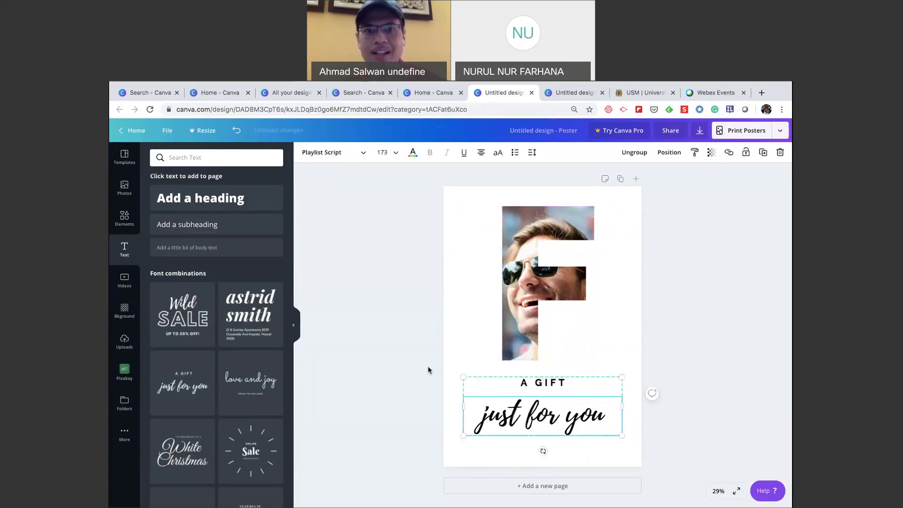
left_click(409, 300)
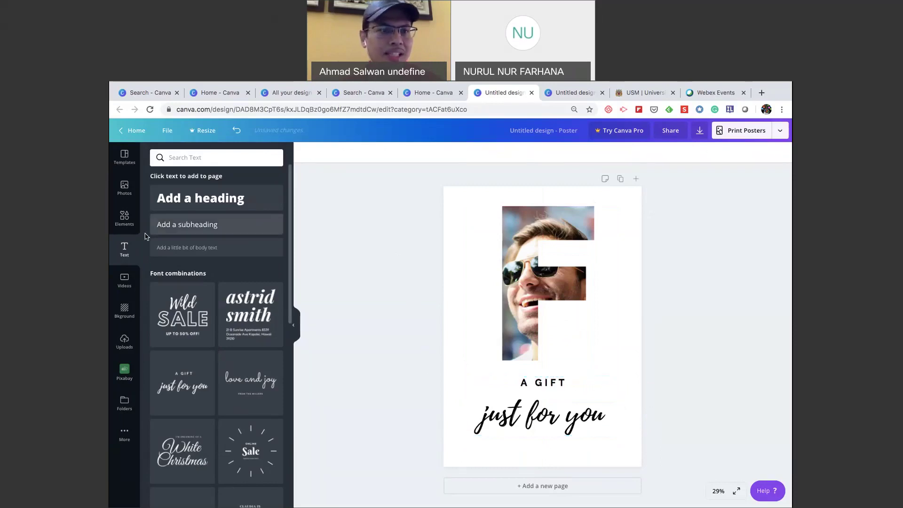
left_click(126, 309)
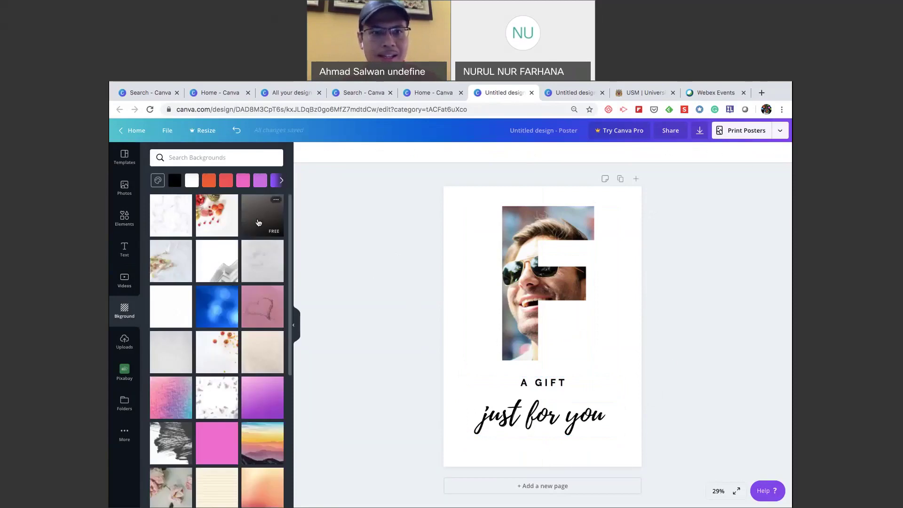
Apply the dark gradient background and make the 'just for you' text white.
left_click_drag(258, 222, 451, 251)
left_click_drag(451, 251, 477, 263)
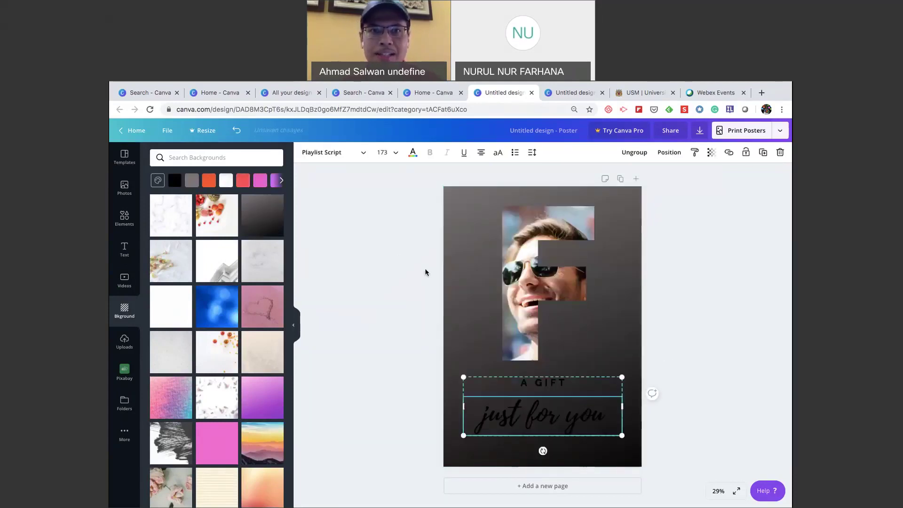
left_click(412, 152)
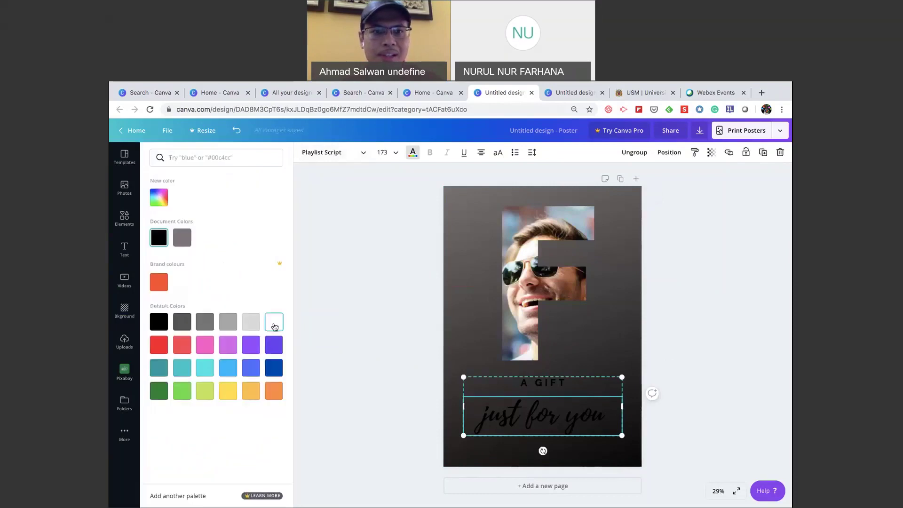
left_click(274, 324)
left_click(348, 315)
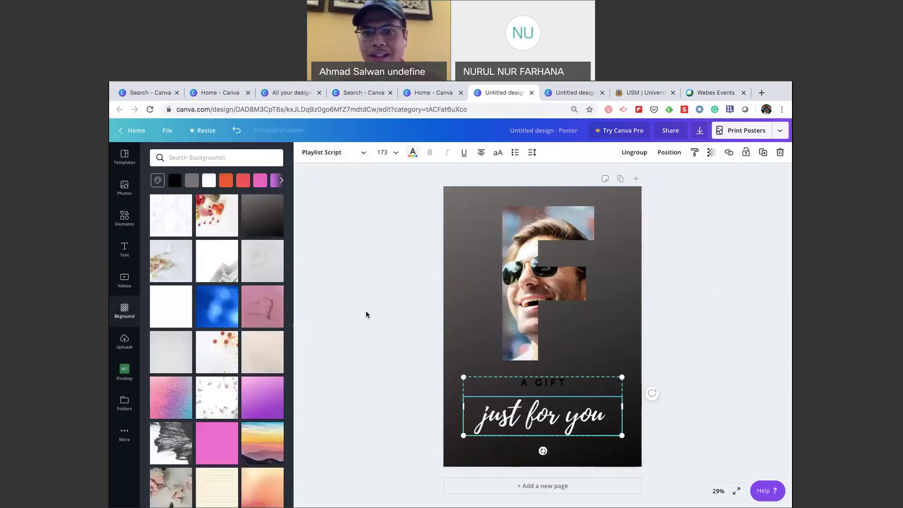
Shift the photo in the F and the text group slightly down, then select the 'just for you' text.
left_click(542, 277)
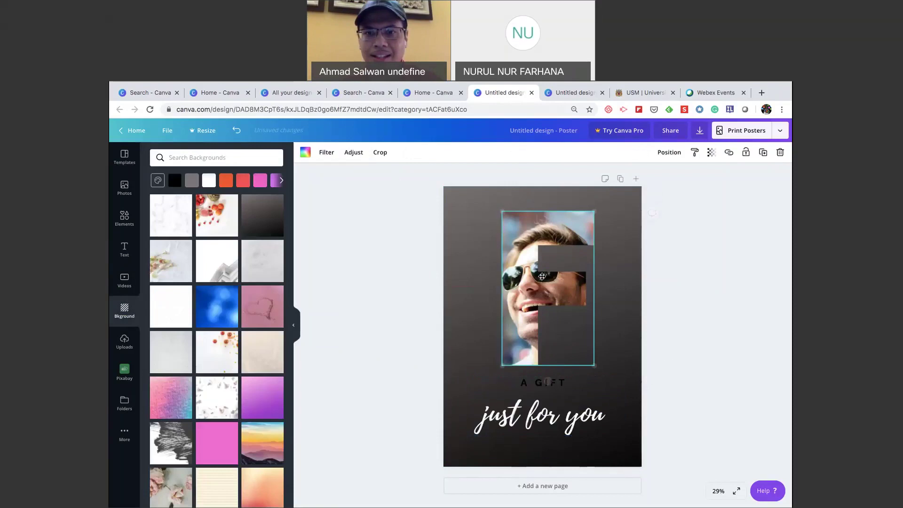
left_click_drag(542, 277, 541, 280)
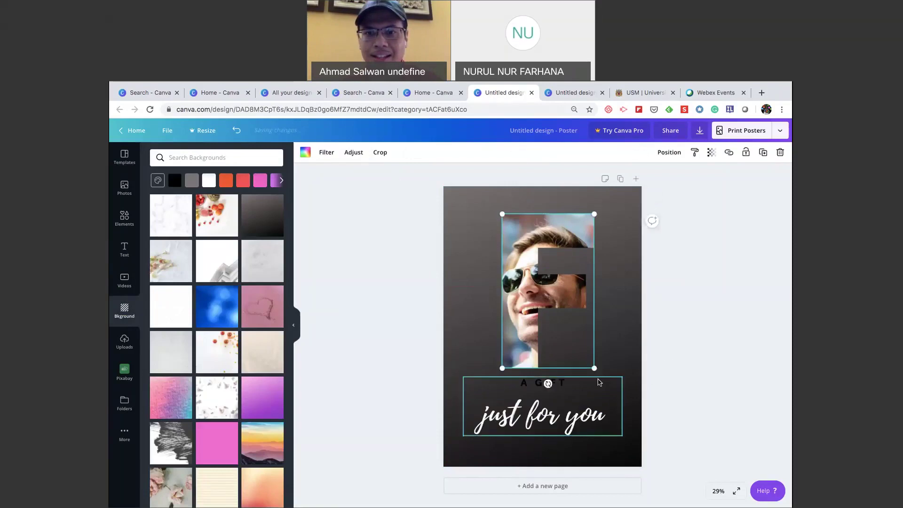
left_click_drag(593, 385, 594, 390)
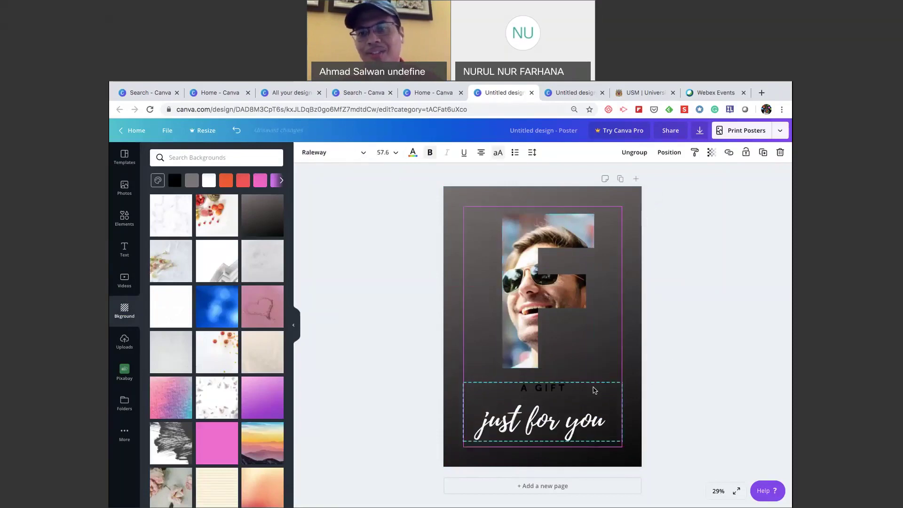
left_click(698, 369)
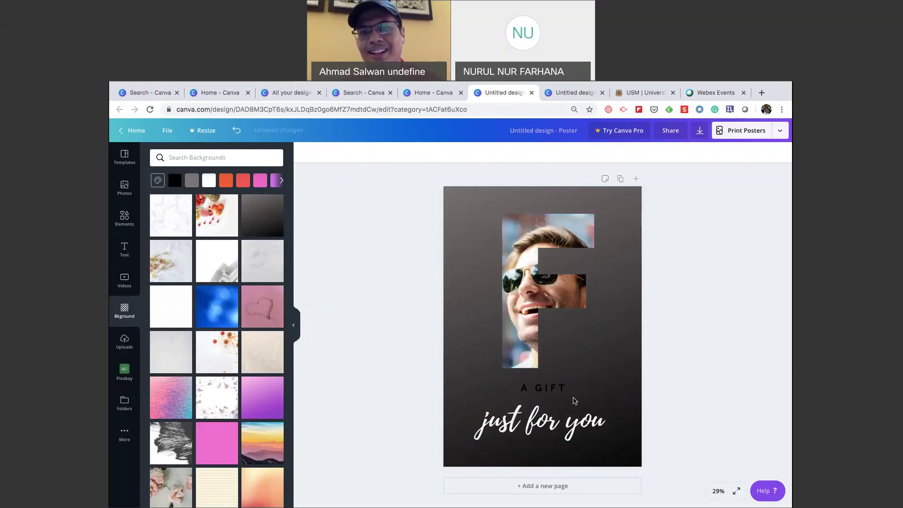
left_click(569, 414)
left_click(548, 424)
key("ctrl+a")
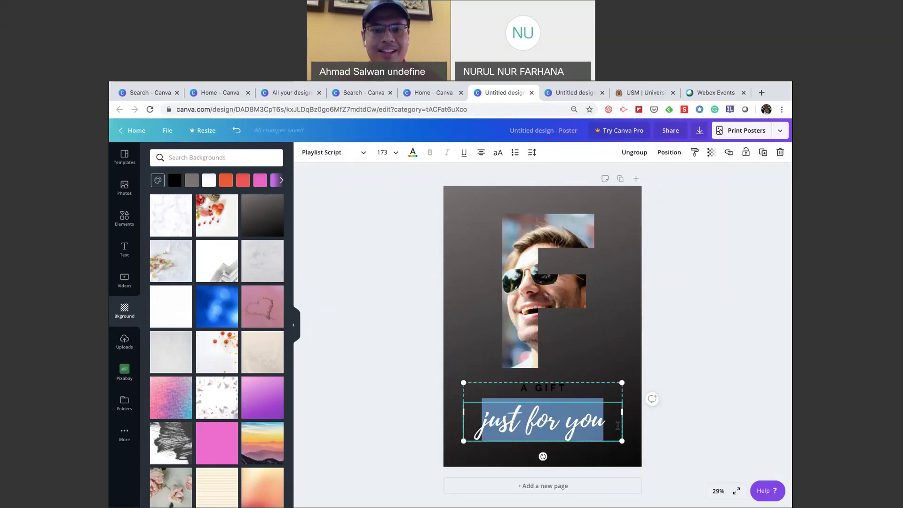
Replace 'just for you' with 'Thank you' and ungroup the text lines.
type("J")
type("hank you")
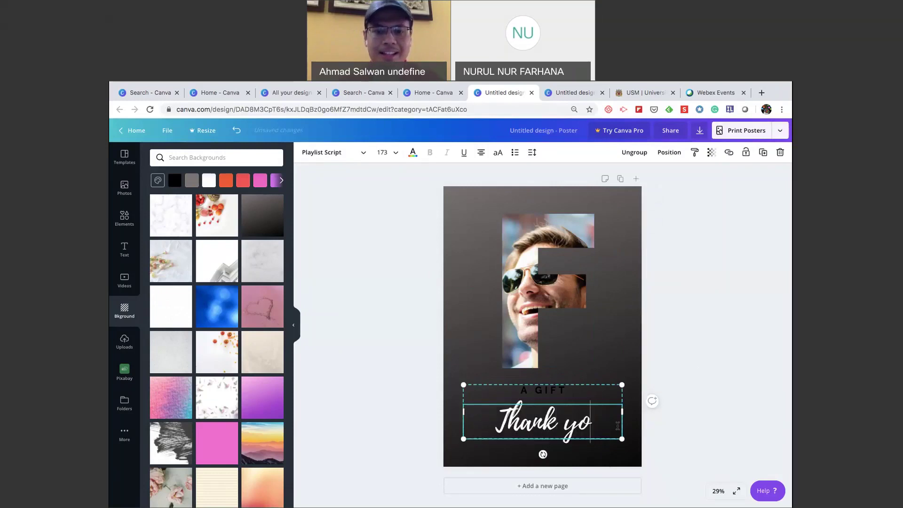
left_click(748, 387)
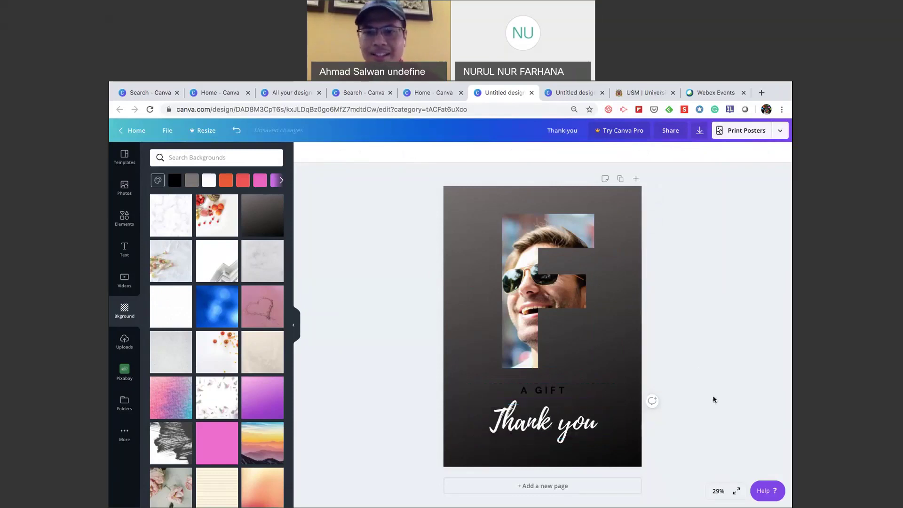
left_click(553, 397)
left_click(634, 152)
left_click(729, 302)
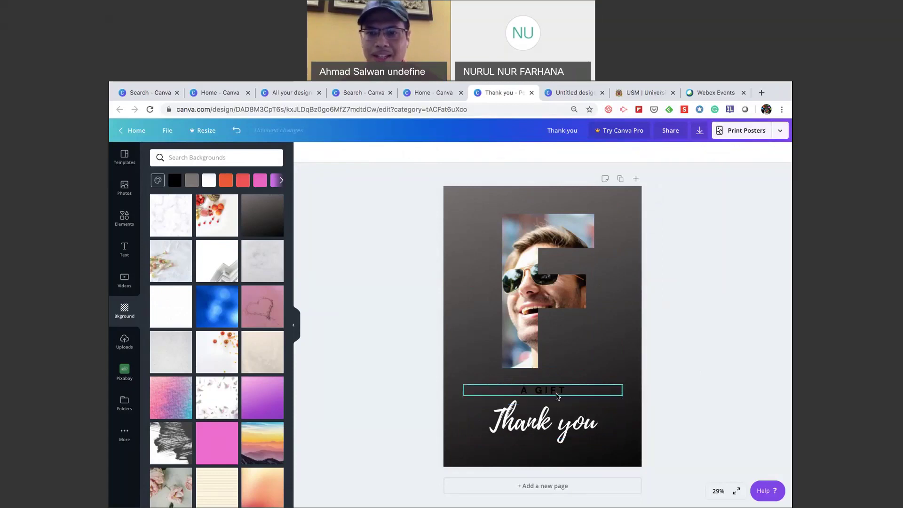
Delete the 'A GIFT' line and enlarge 'Thank you' to size 200, centred.
left_click(558, 395)
key("Delete")
left_click(527, 422)
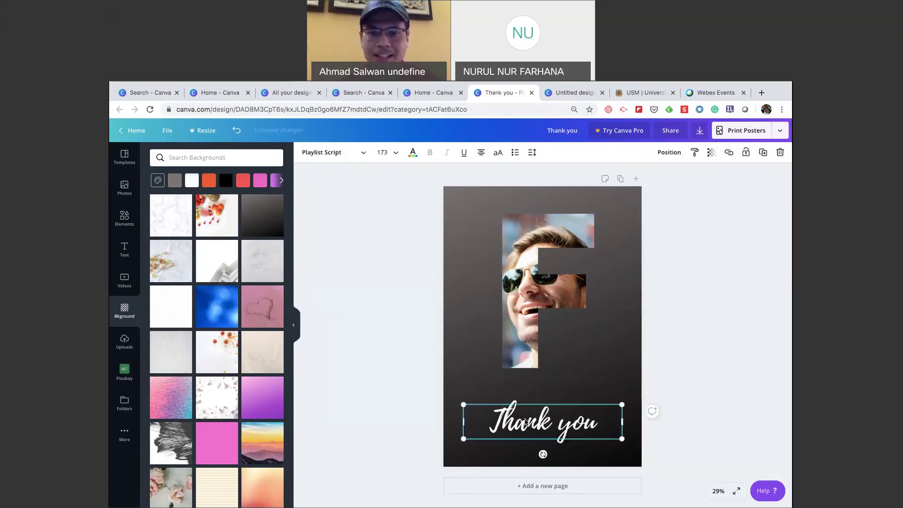
left_click_drag(463, 405, 477, 405)
left_click(676, 334)
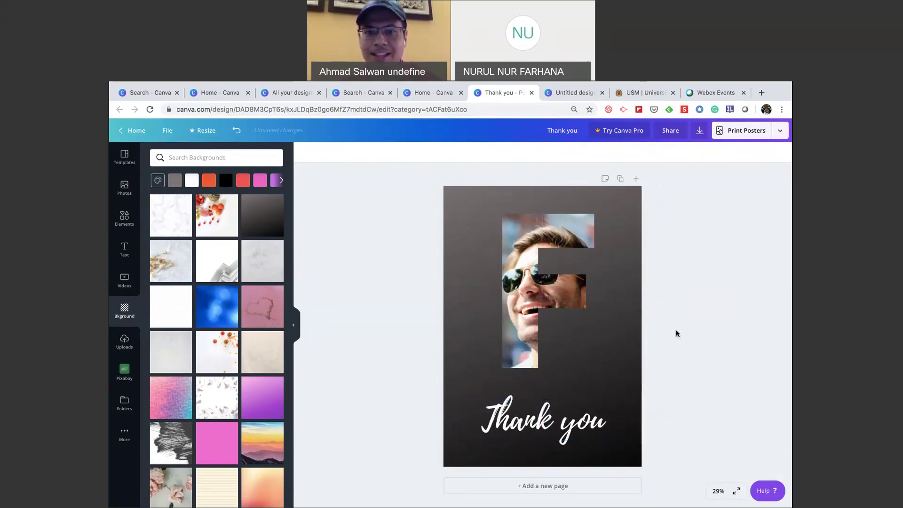
Move the photo frame slightly lower and add a blank second page.
left_click_drag(519, 300, 514, 313)
left_click(699, 312)
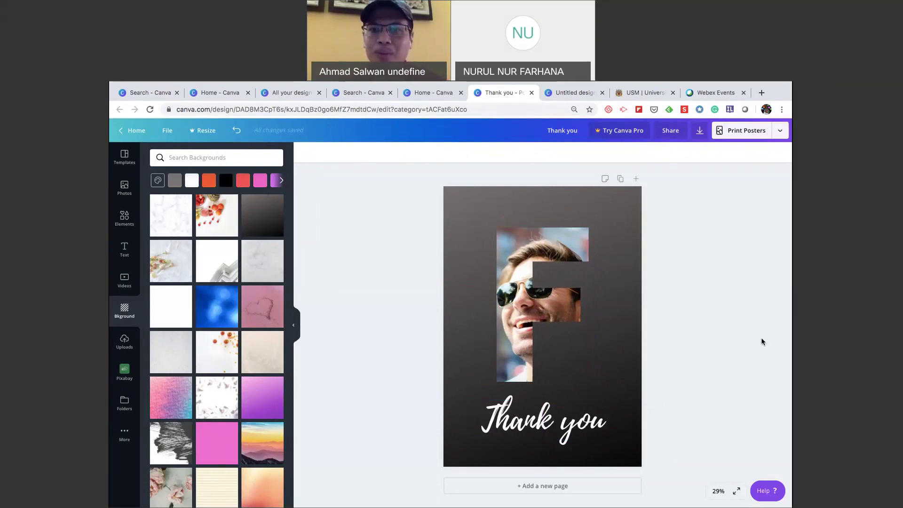
left_click(571, 486)
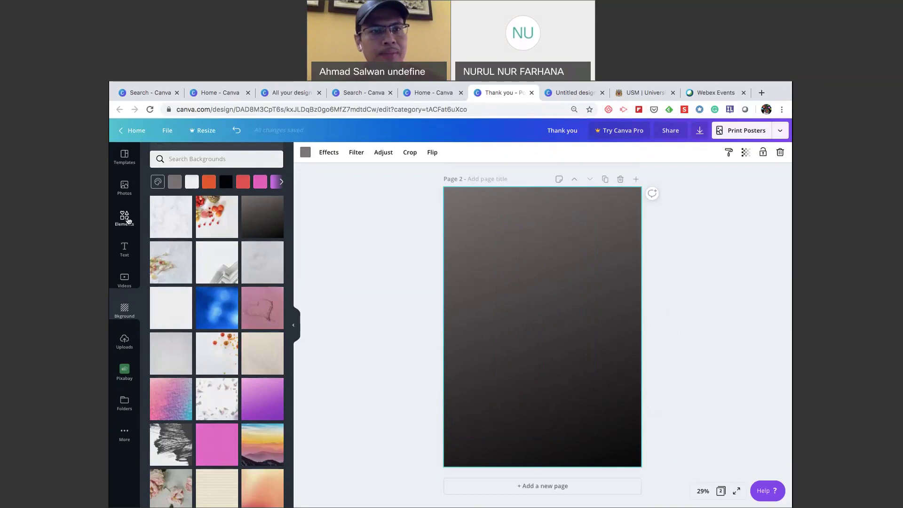
Search Elements for 'frames' and centre a brush-stroke frame on page 2.
left_click(128, 221)
left_click(197, 157)
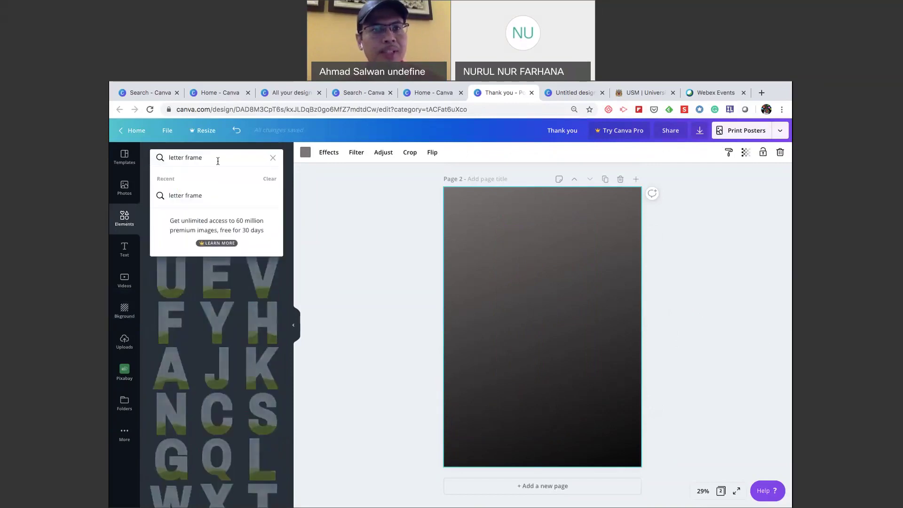
key("ctrl+a")
type("frames")
key("Return")
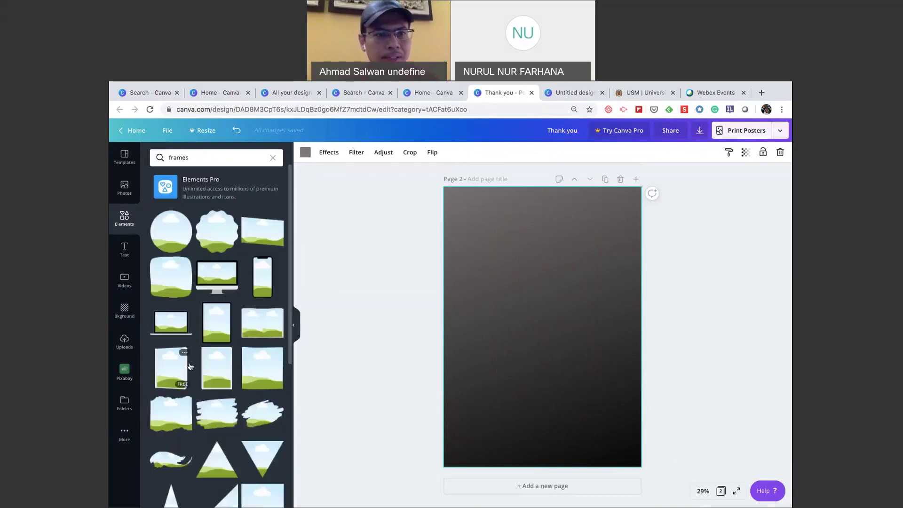
scroll(190, 366, "down", 3)
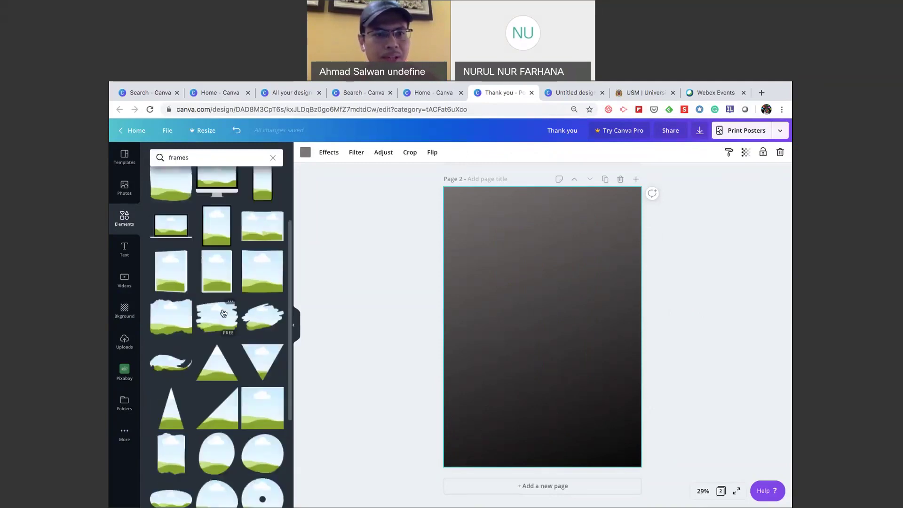
mouse_move(223, 314)
left_mouse_down()
mouse_move(510, 304)
mouse_move(439, 253)
left_mouse_up()
left_click_drag(529, 300, 546, 305)
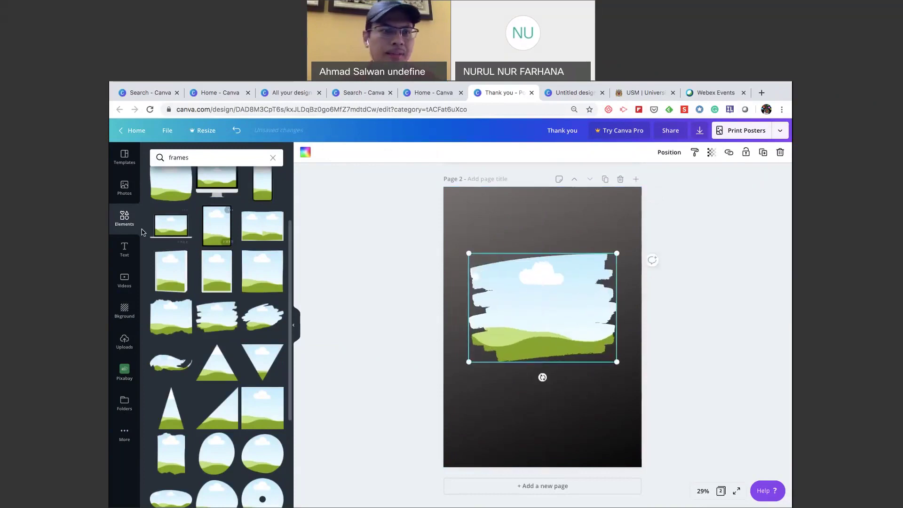
Fill the brush-stroke frame with the Pixabay photo of a man with a bicycle.
left_click(125, 249)
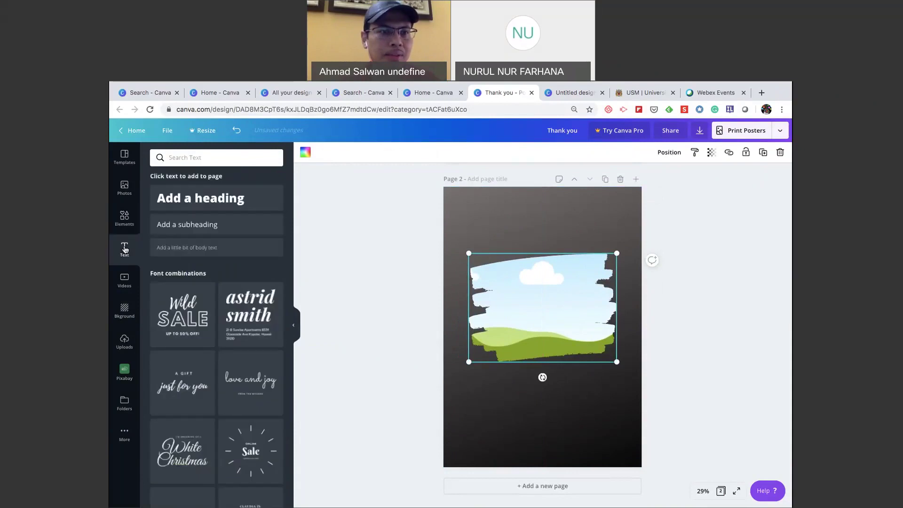
left_click(124, 371)
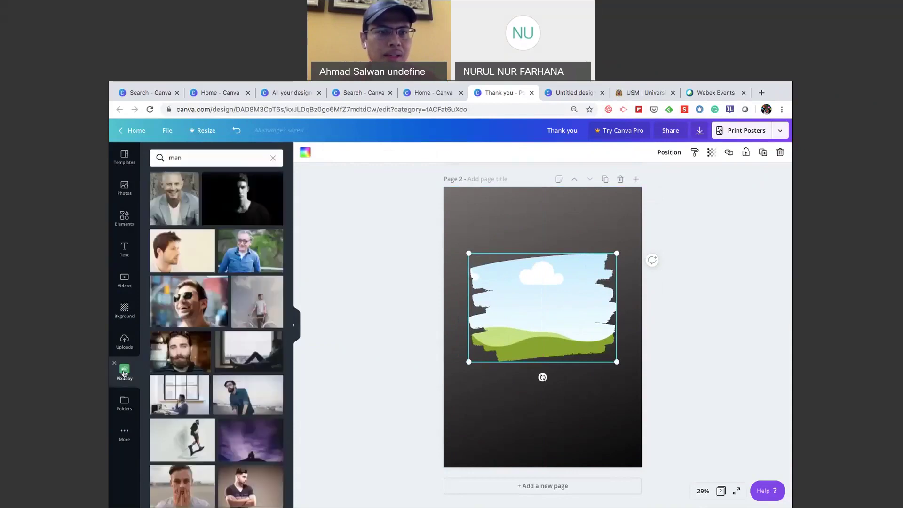
left_click_drag(260, 305, 492, 283)
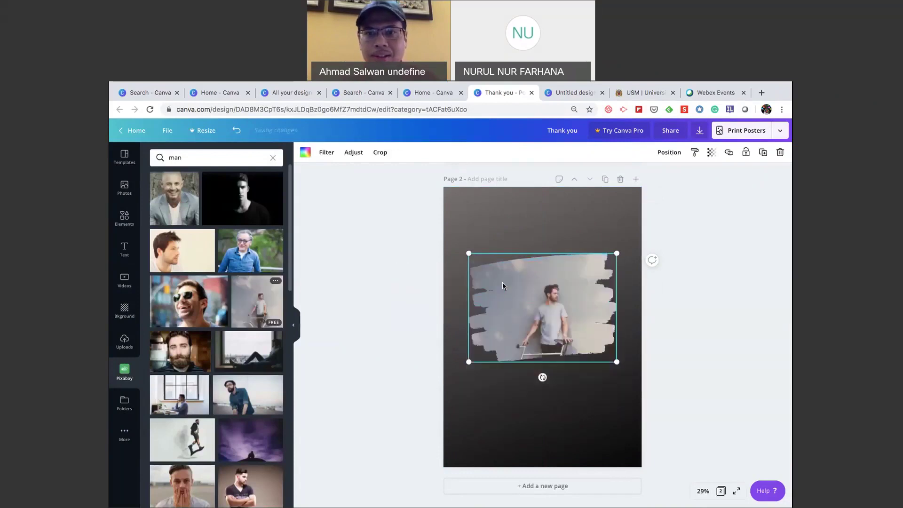
double_click(548, 300)
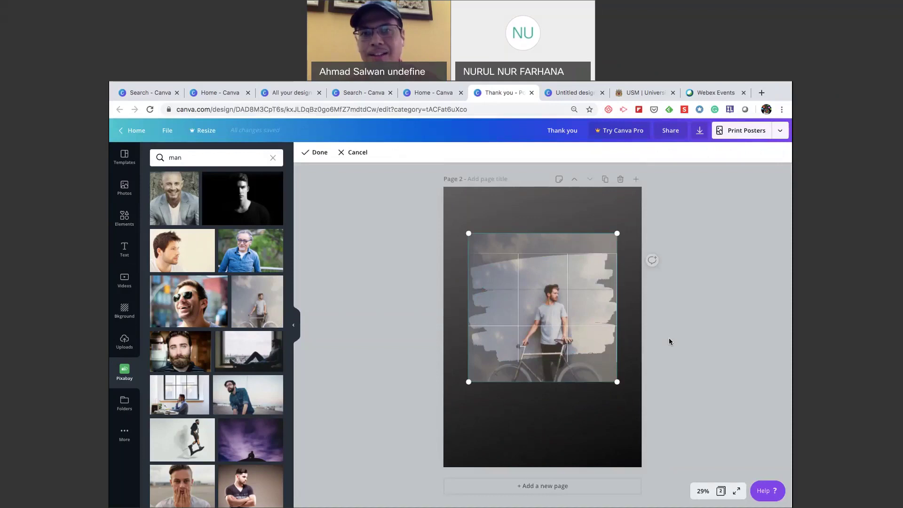
Leave the framed photo uncropped and switch to the Wix Canva Challenge page in Safari.
left_click(669, 337)
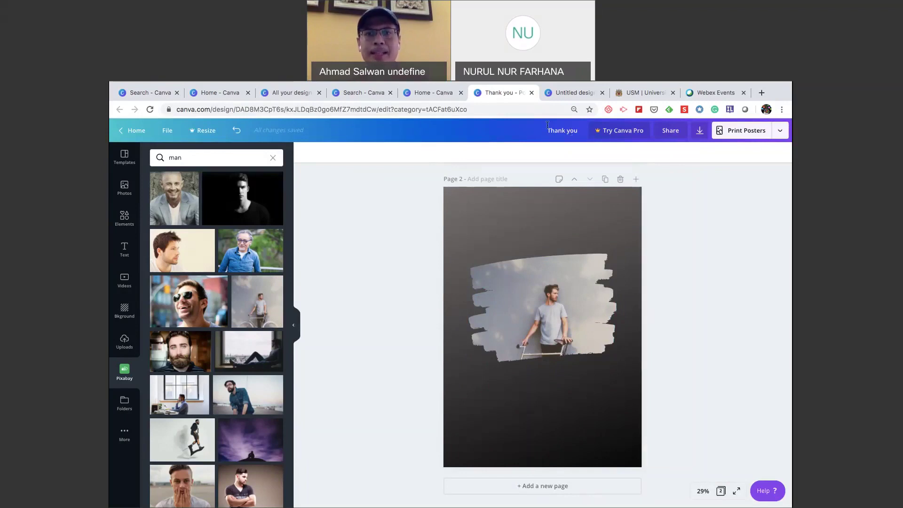
key("ctrl+Up")
key("ctrl+Right")
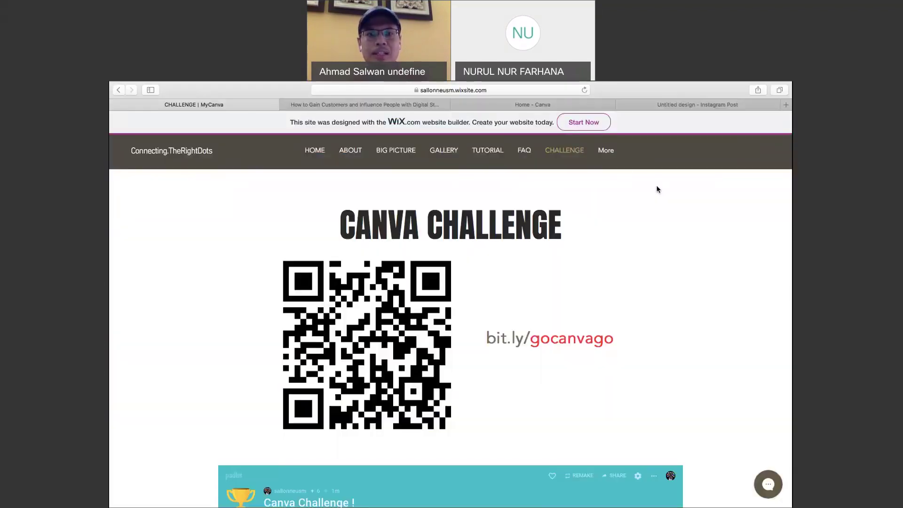
Scroll down to the Padlet posts and view the IMCC Announcement post in full.
scroll(674, 232, "down", 5)
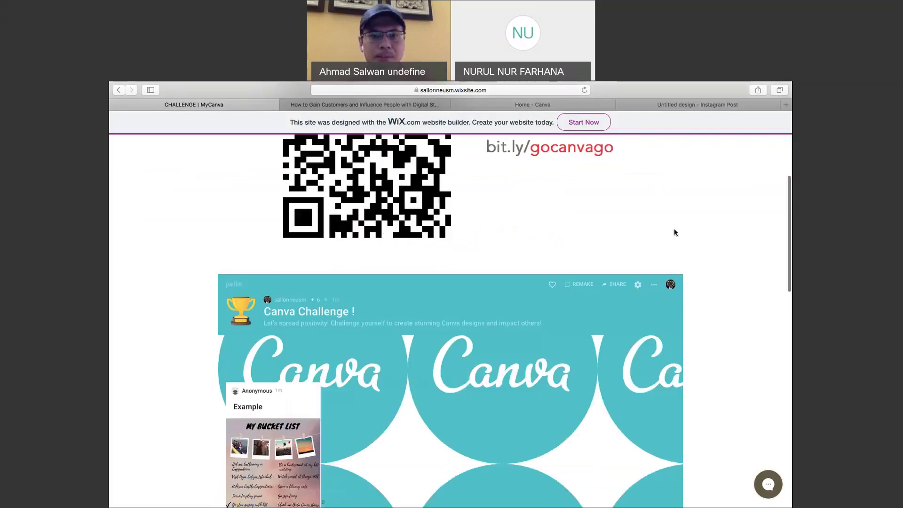
scroll(675, 232, "down", 6)
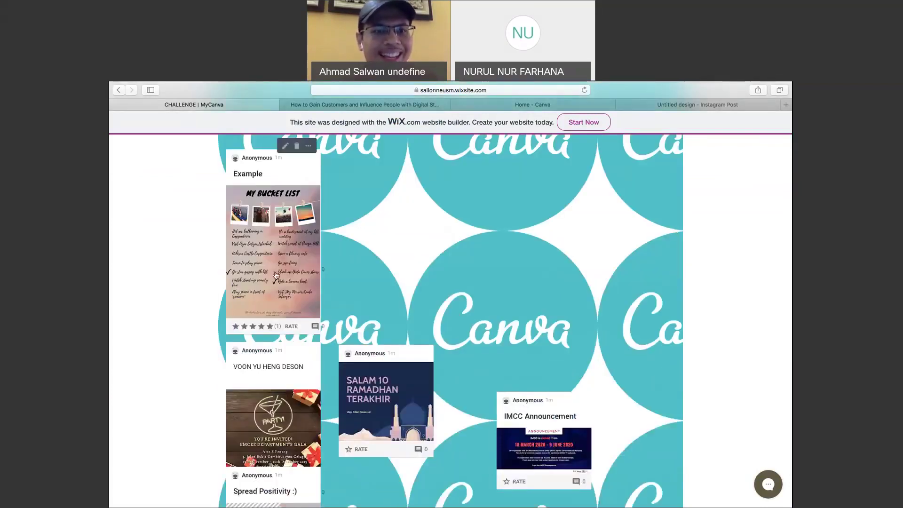
scroll(402, 298, "down", 1)
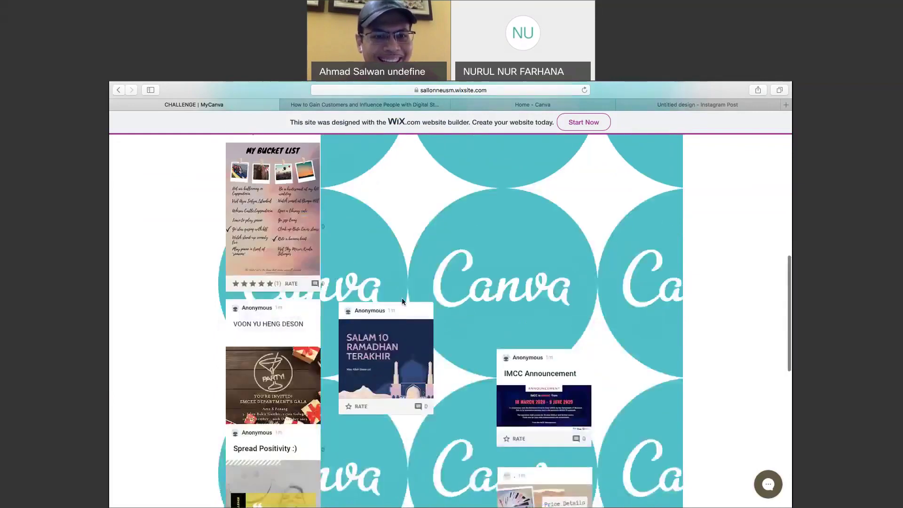
scroll(276, 393, "down", 1)
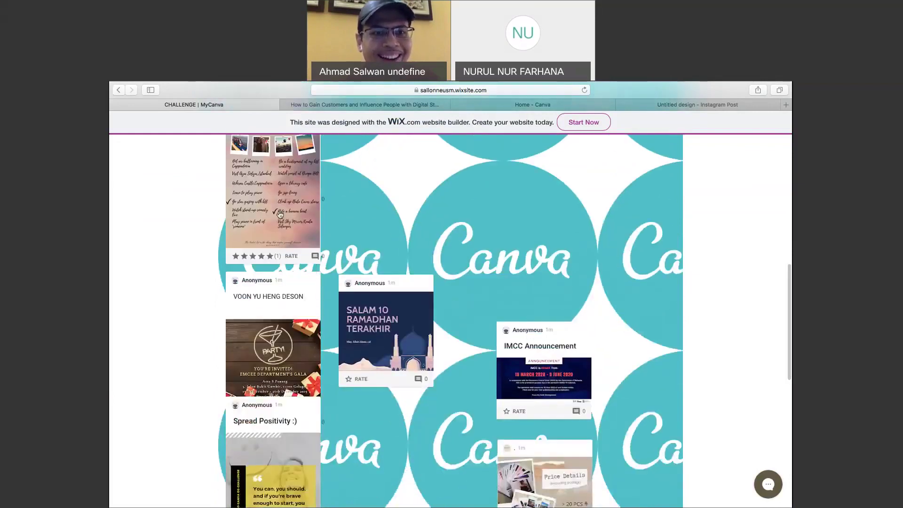
scroll(280, 214, "up", 2)
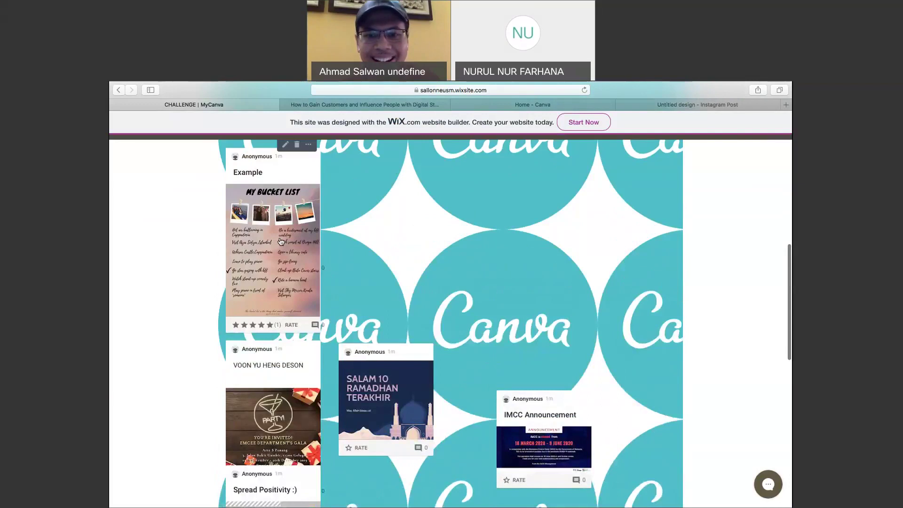
left_click(541, 451)
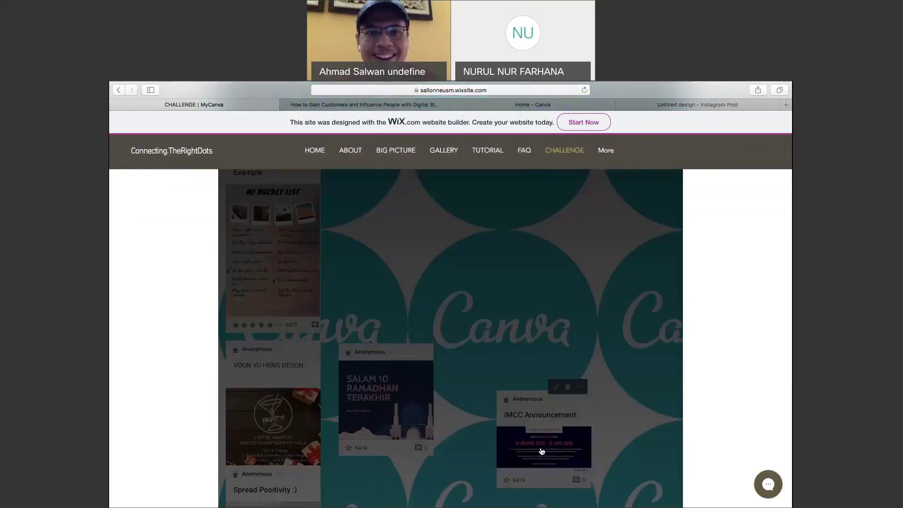
scroll(519, 316, "up", 3)
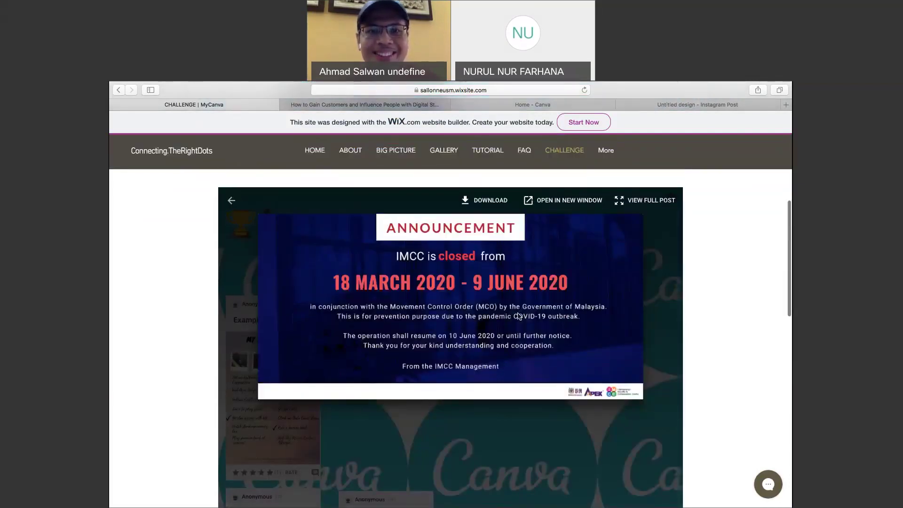
left_click(232, 201)
Browse the padlet wall's posted designs, such as SALAM 10 RAMADHAN.
scroll(165, 393, "down", 4)
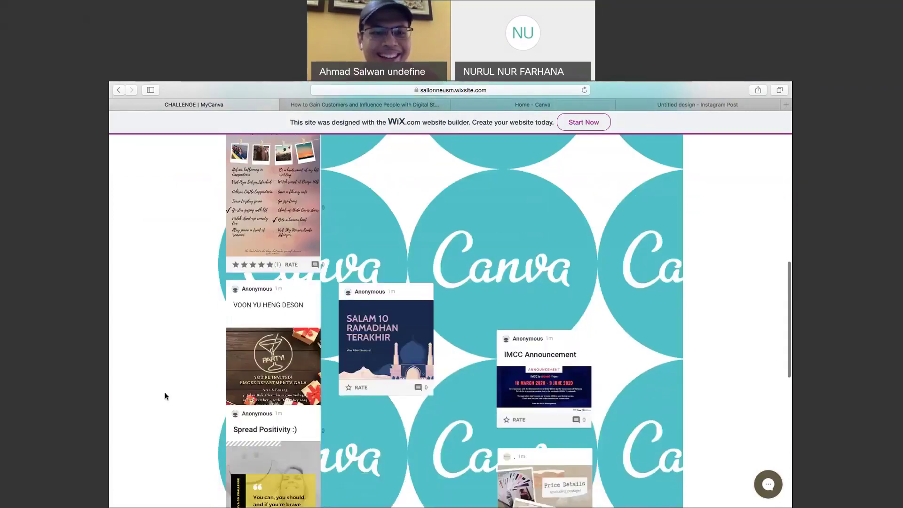
scroll(165, 393, "down", 3)
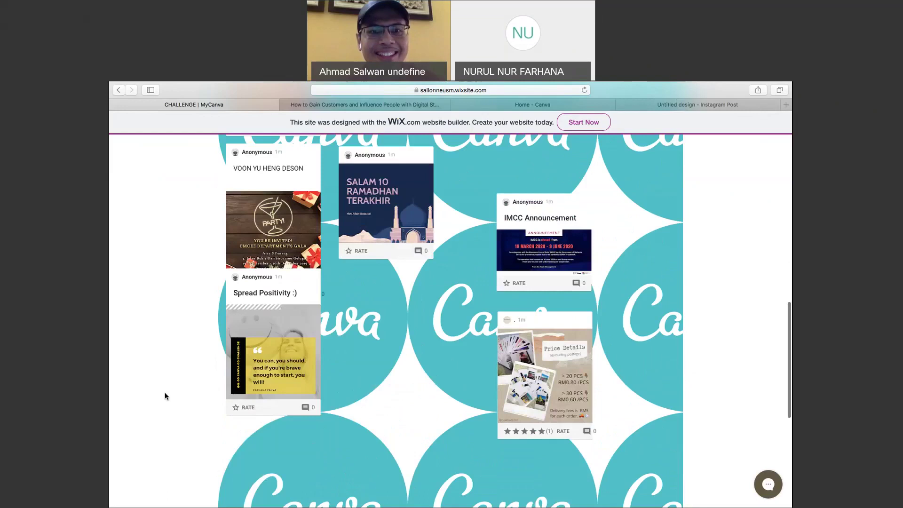
scroll(164, 392, "up", 2)
scroll(165, 393, "up", 1)
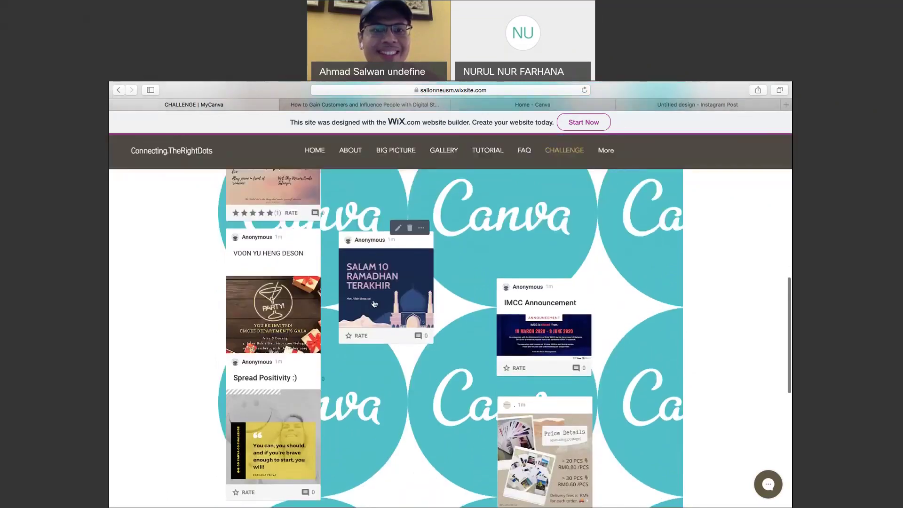
scroll(375, 303, "up", 2)
scroll(407, 272, "up", 1)
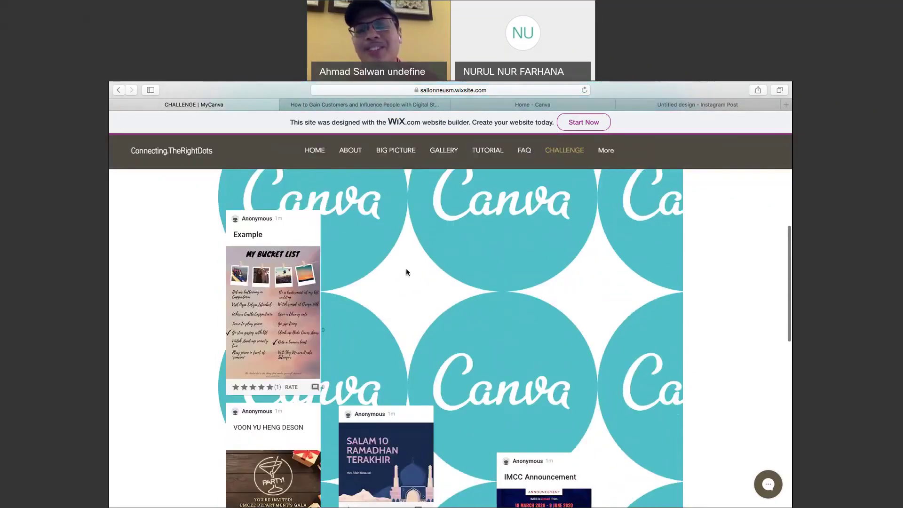
scroll(407, 272, "up", 1)
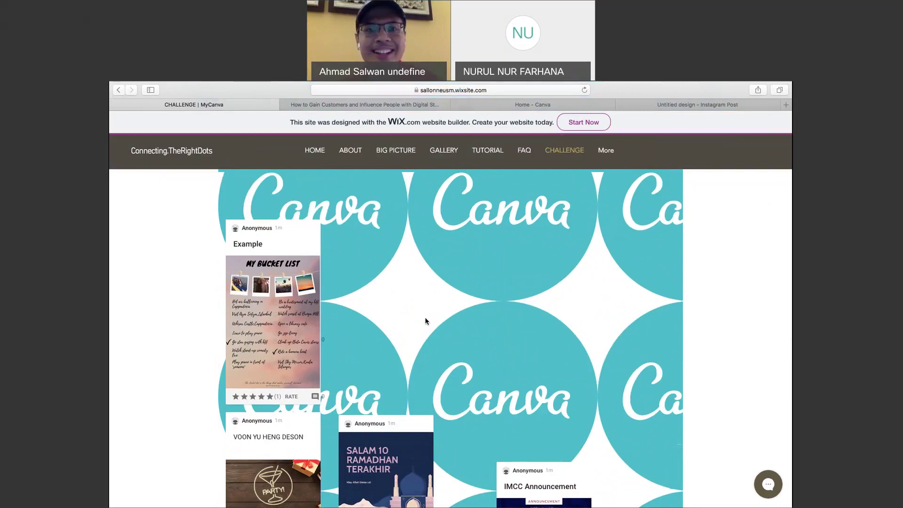
scroll(425, 321, "up", 3)
scroll(425, 321, "down", 2)
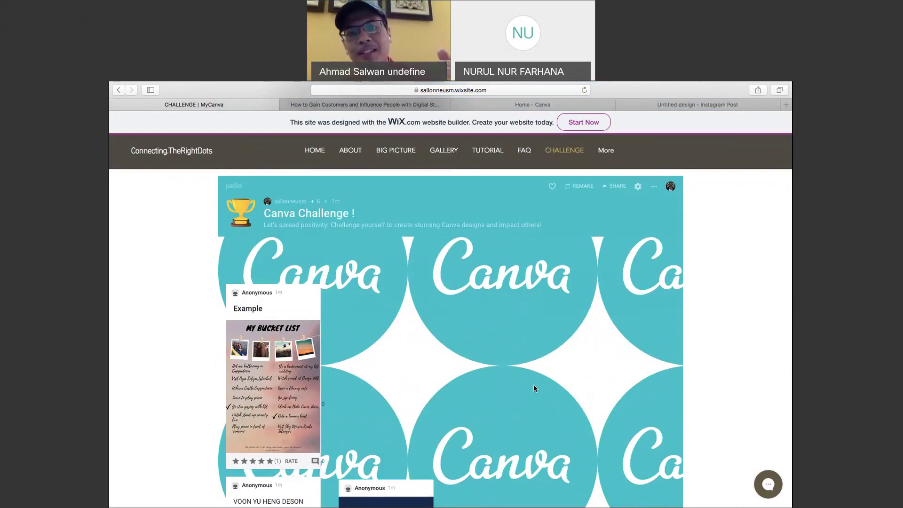
scroll(533, 389, "up", 2)
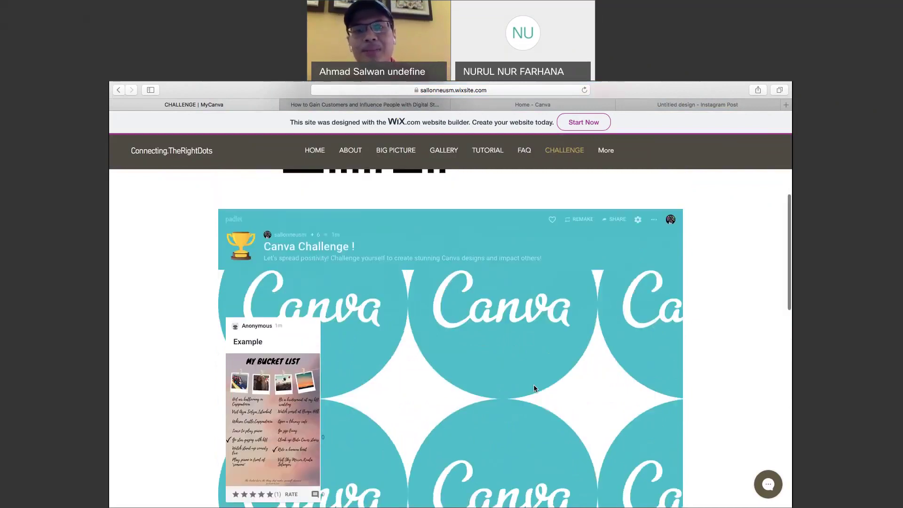
scroll(534, 388, "up", 1)
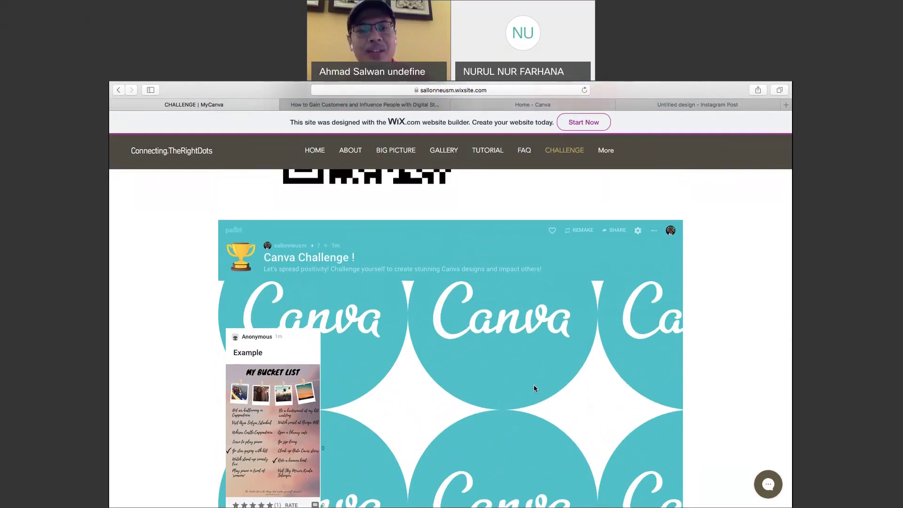
scroll(534, 388, "down", 3)
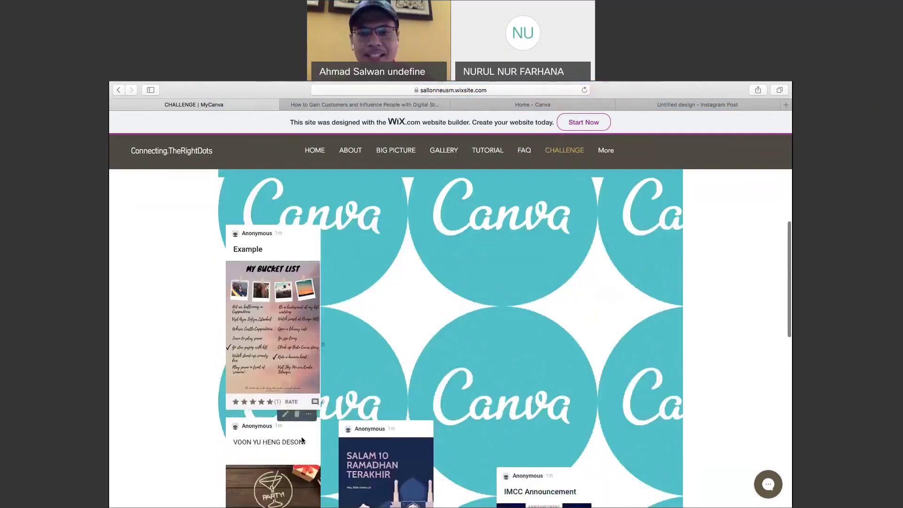
scroll(485, 433, "down", 4)
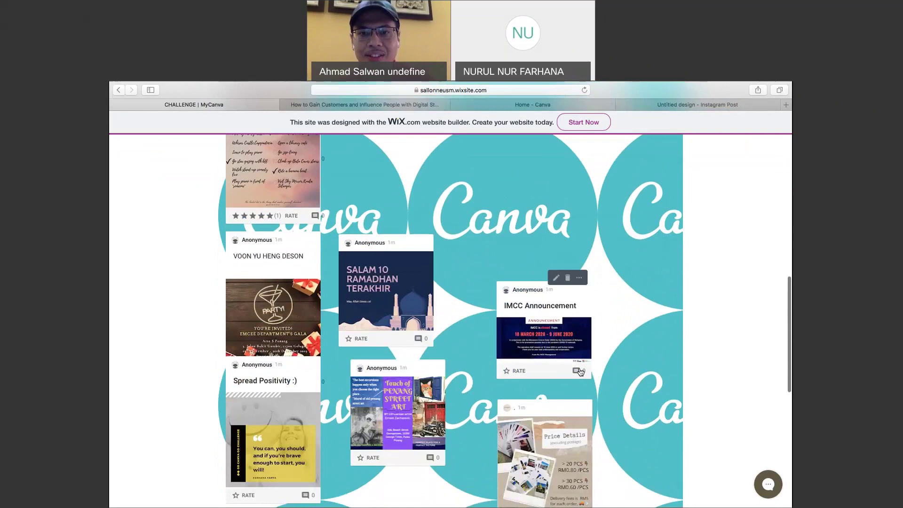
scroll(577, 369, "down", 10)
Comment 'Thanks for sharing !' on the IMCC Announcement post.
left_click(539, 317)
type("Thank")
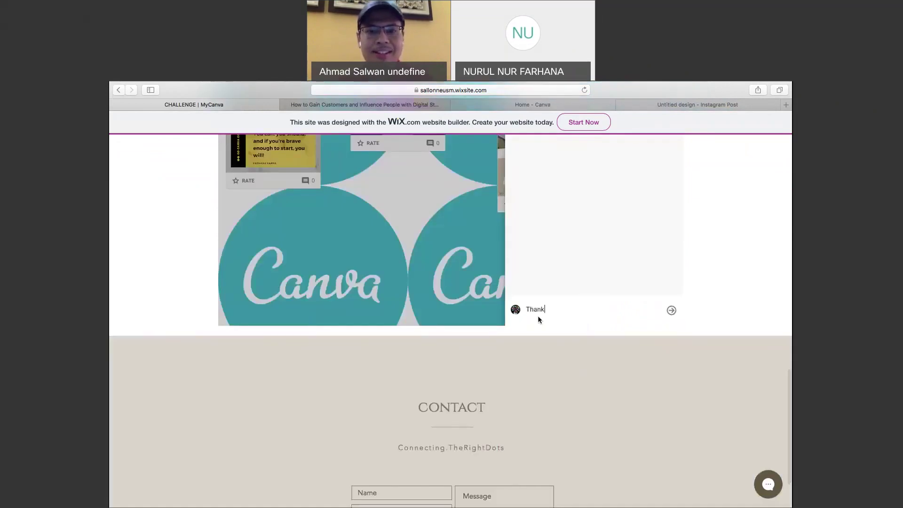
type("s for s")
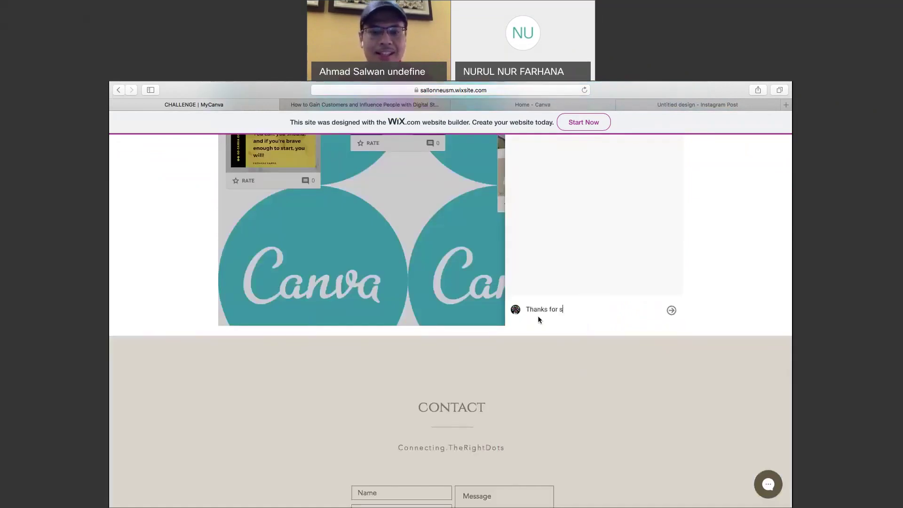
type("haring")
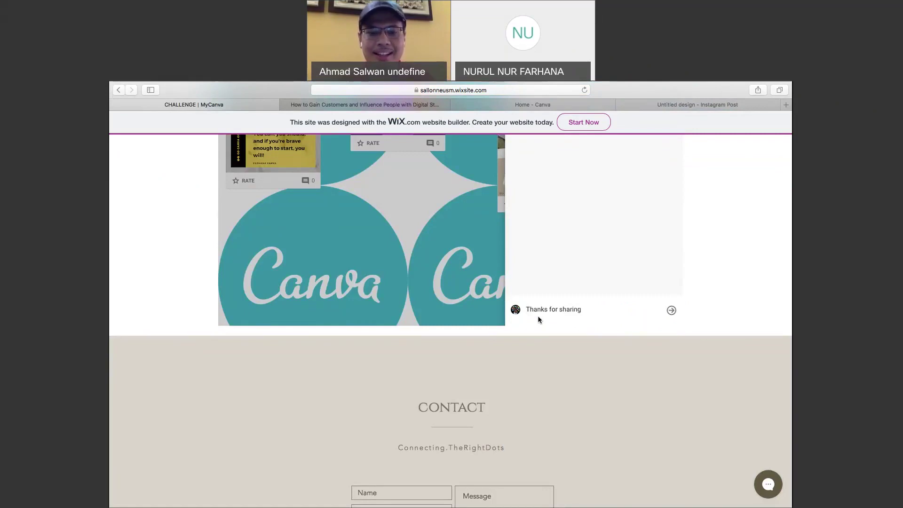
type(" !")
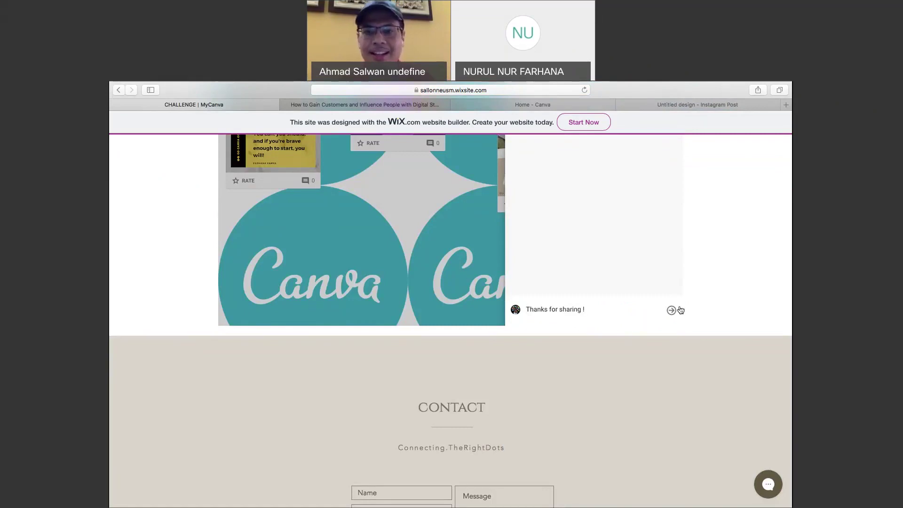
left_click(672, 311)
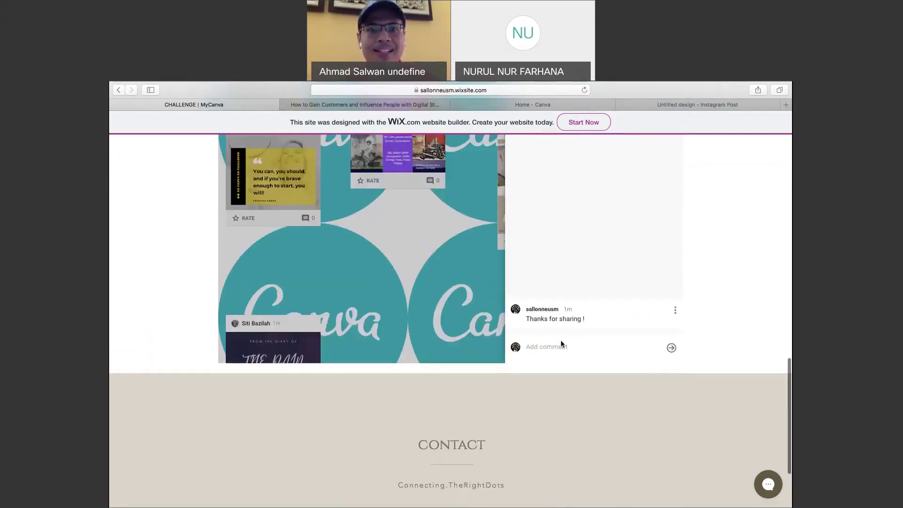
scroll(562, 344, "up", 5)
scroll(561, 344, "up", 5)
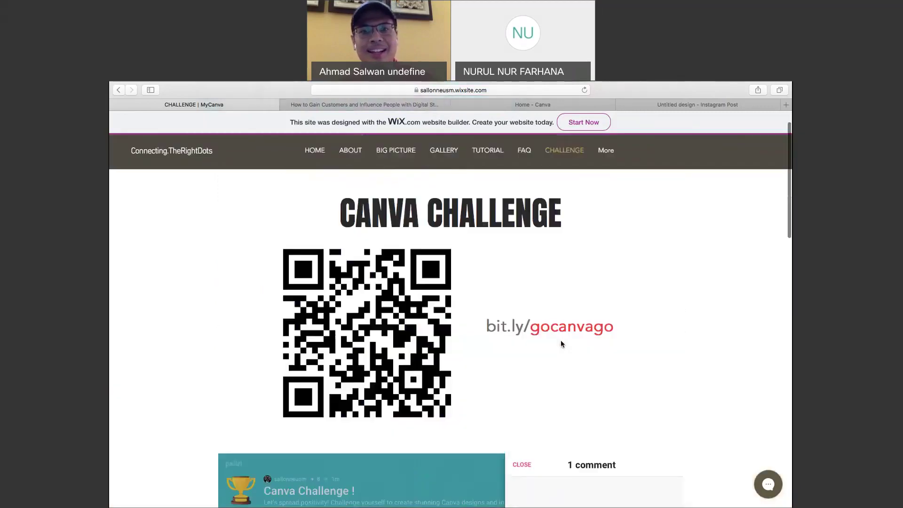
left_click(524, 465)
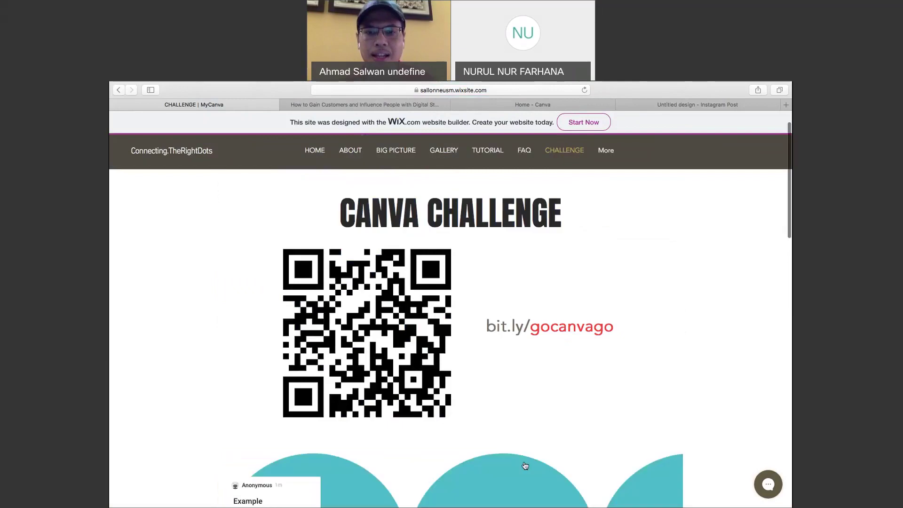
Give the Price Details post a five-star rating.
scroll(684, 318, "down", 1)
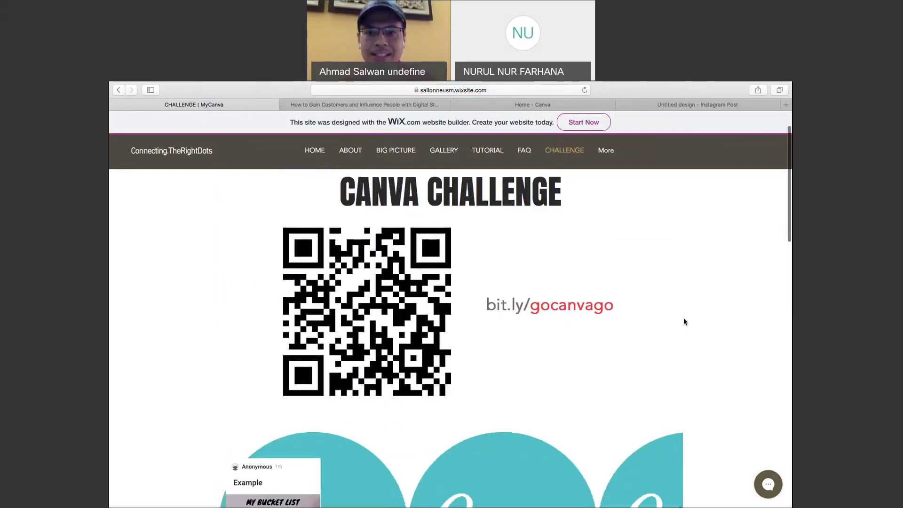
scroll(684, 318, "down", 10)
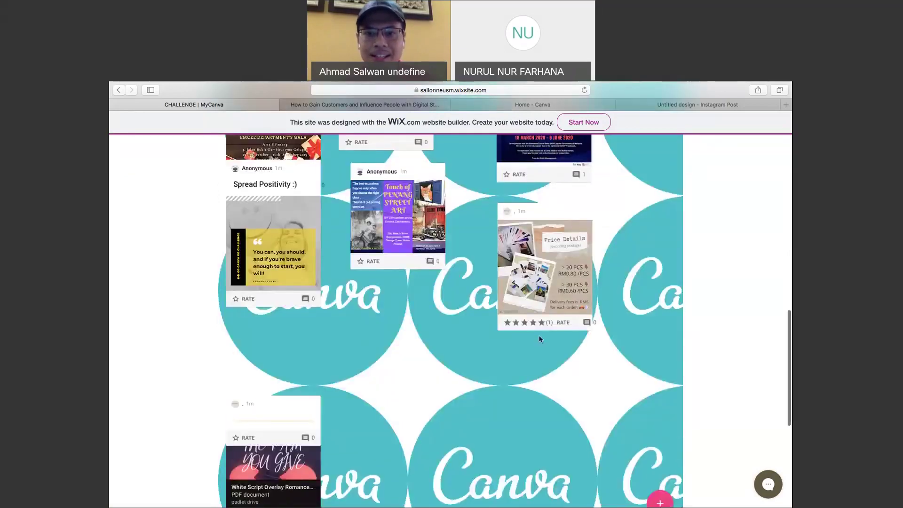
left_click(548, 324)
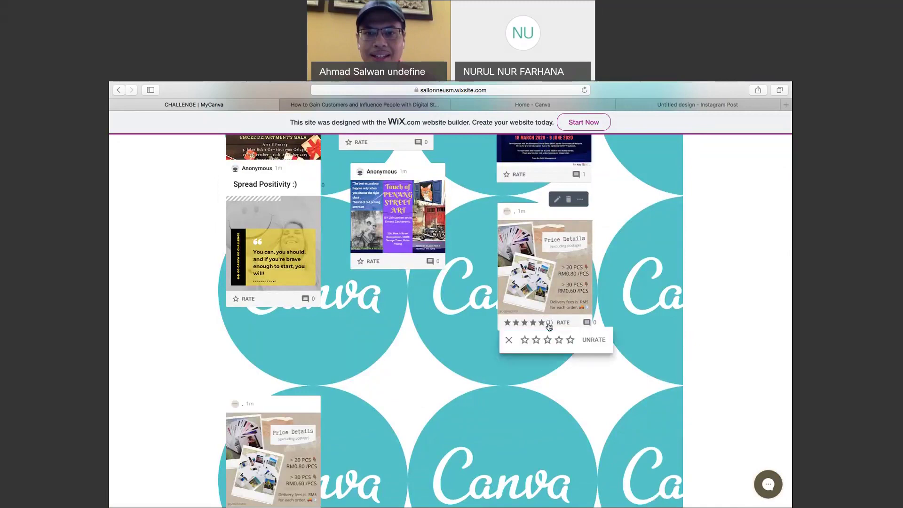
left_click(571, 340)
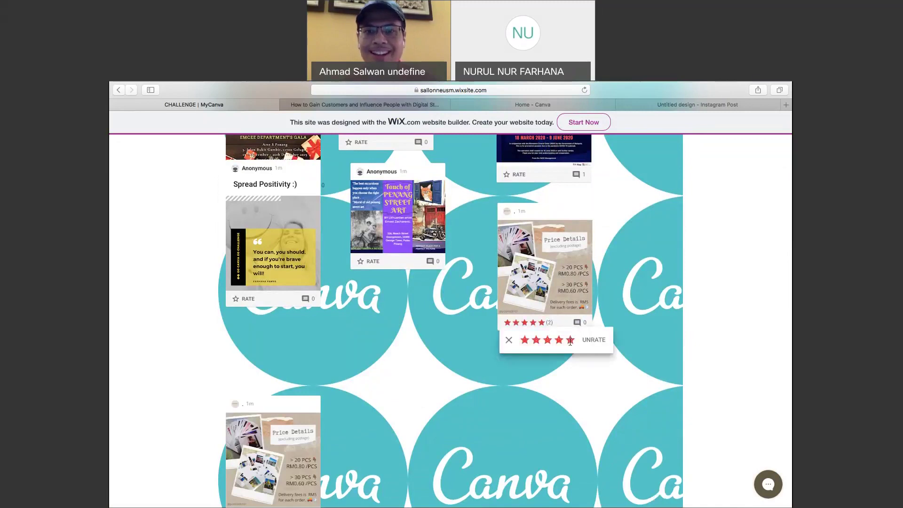
left_click(675, 328)
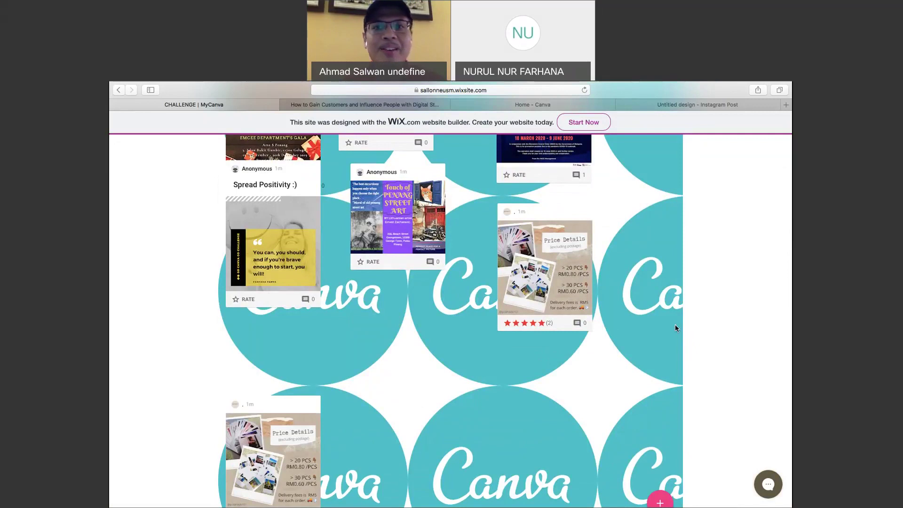
scroll(675, 324, "up", 3)
scroll(594, 158, "up", 10)
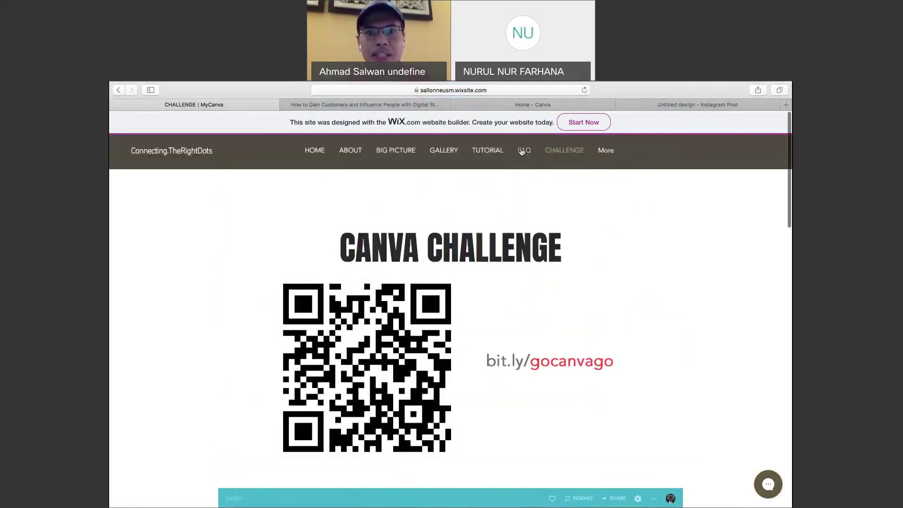
Go to the site's FAQ page and expand the 'More Canva tips and tricks' answer.
left_click(522, 150)
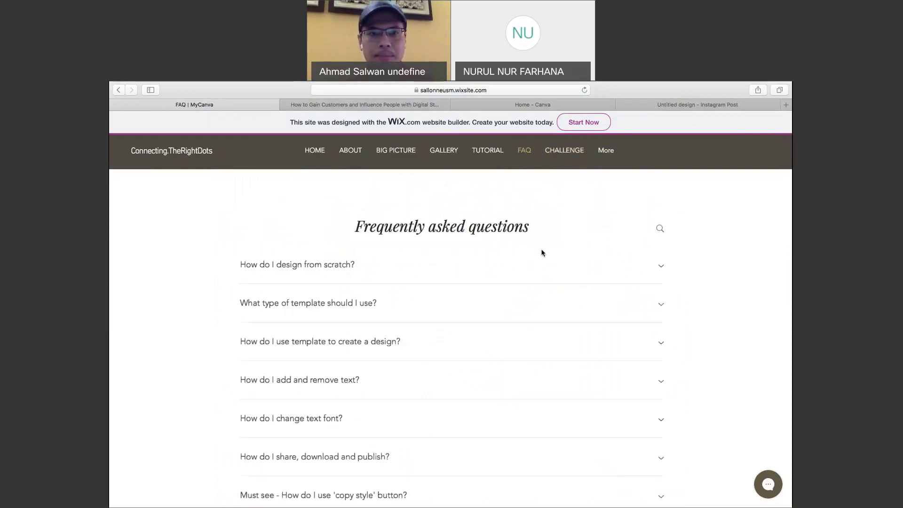
scroll(542, 253, "down", 4)
scroll(542, 254, "up", 4)
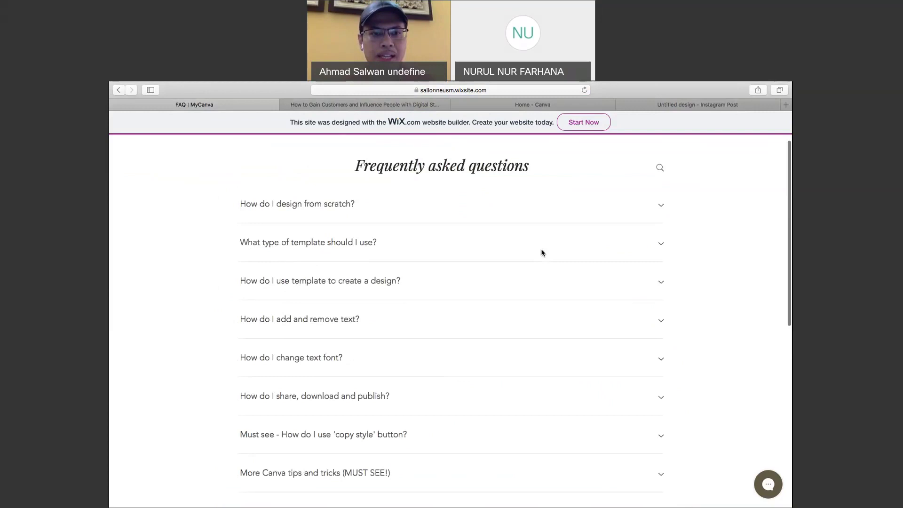
scroll(542, 253, "down", 4)
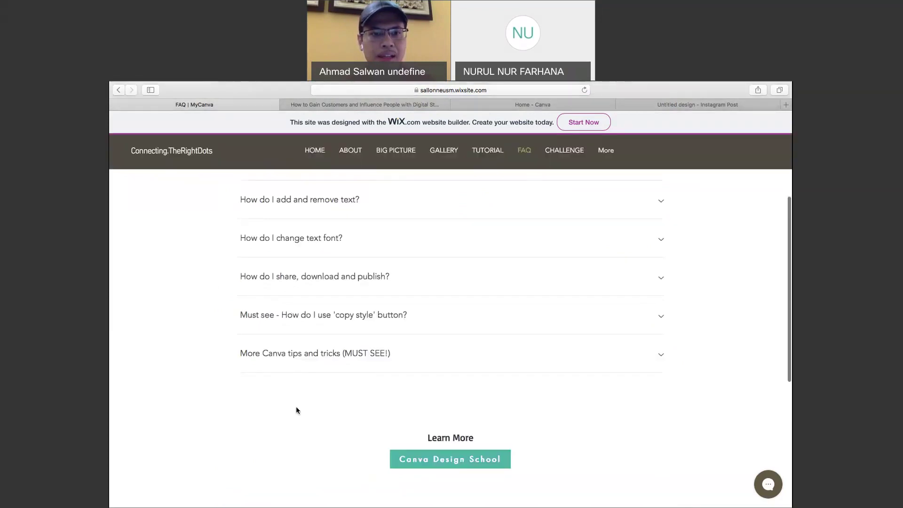
left_click(327, 362)
scroll(327, 361, "down", 1)
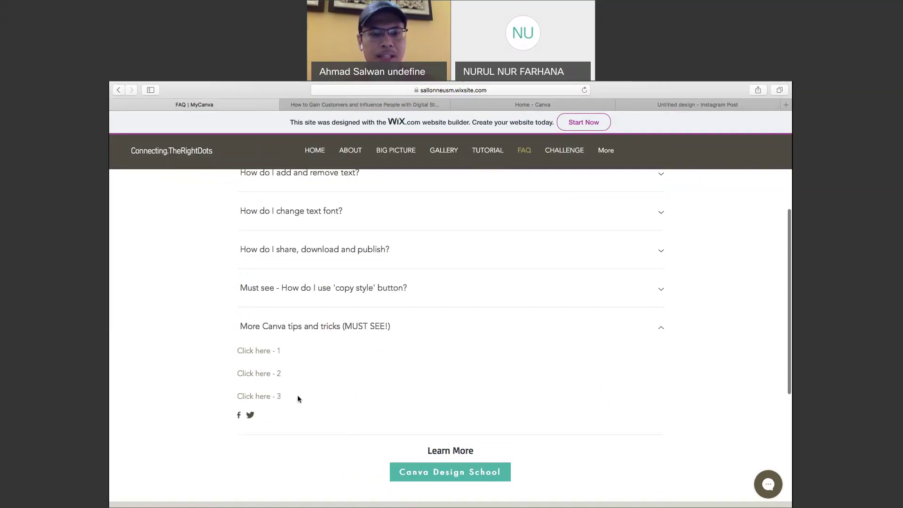
Open 'Click here - 2' and browse the Canva Free Tutorials YouTube playlist.
left_click(258, 376)
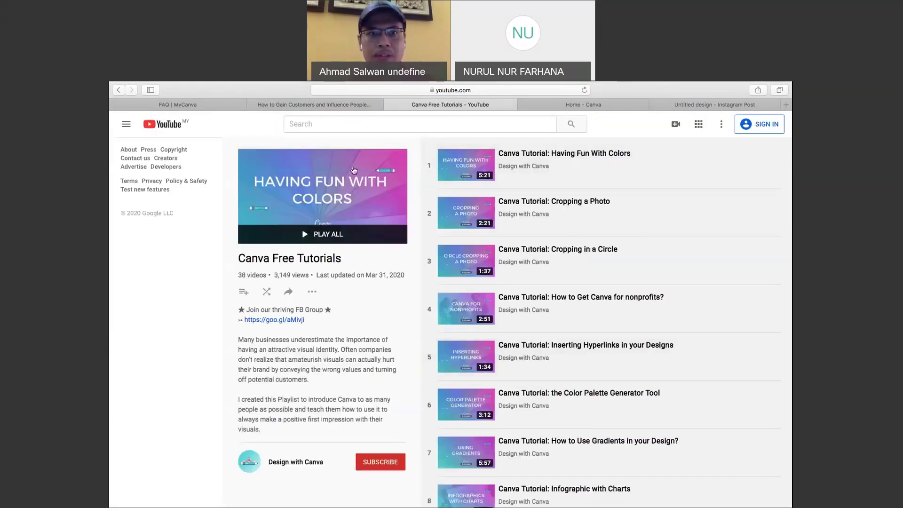
scroll(536, 362, "down", 3)
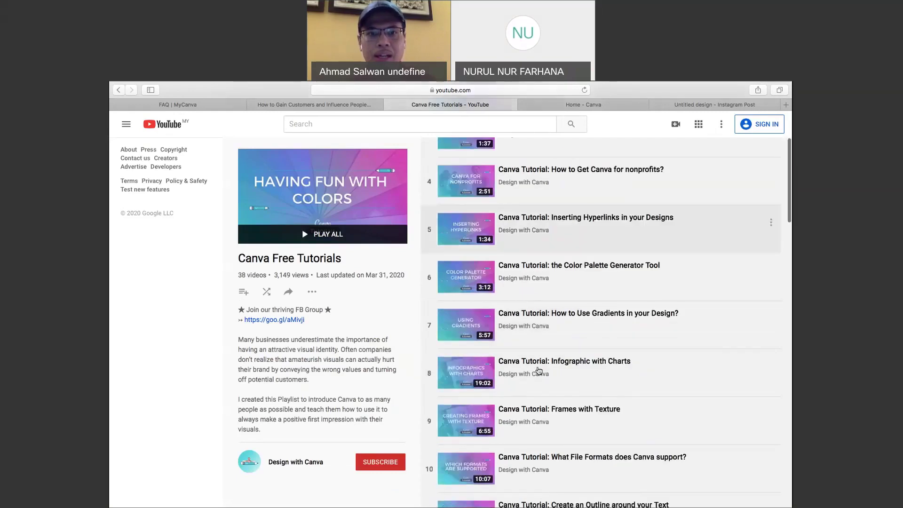
scroll(539, 370, "down", 5)
scroll(538, 371, "down", 3)
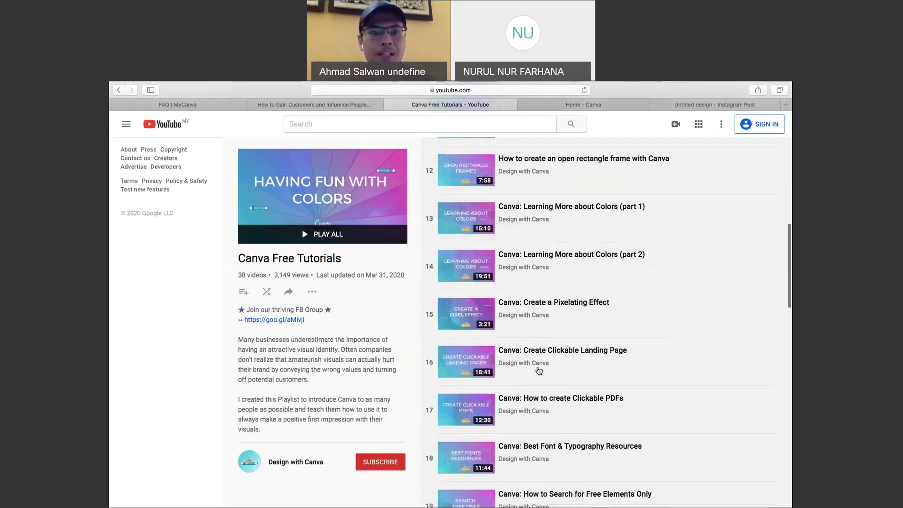
scroll(539, 371, "up", 10)
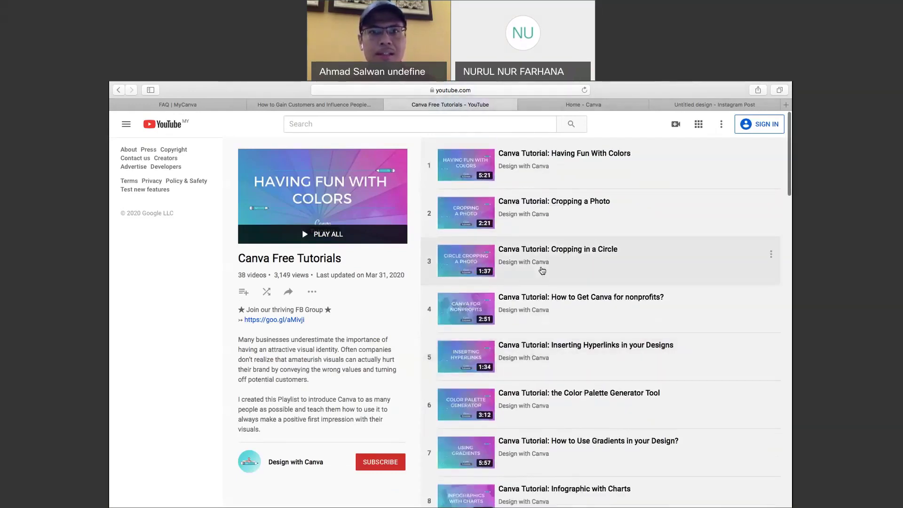
Back on the FAQ tab, open the third Canva tips link and look through it.
left_click(546, 106)
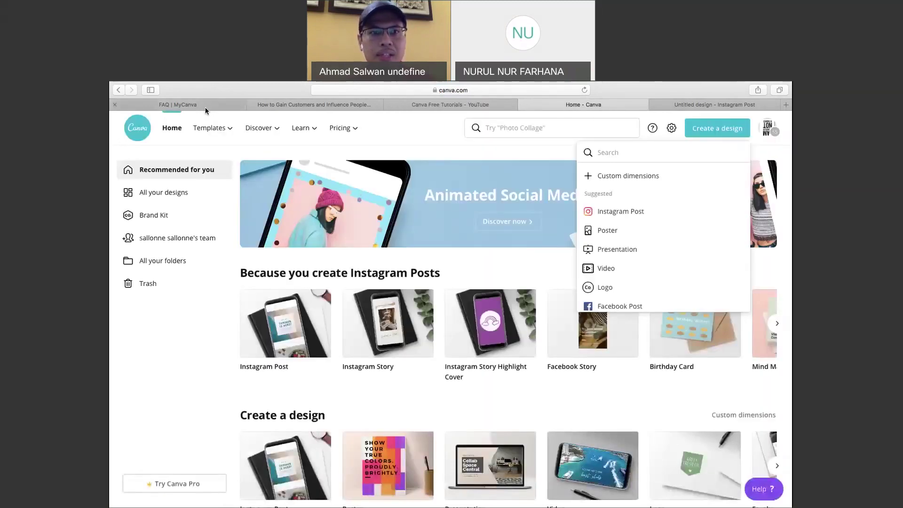
left_click(205, 107)
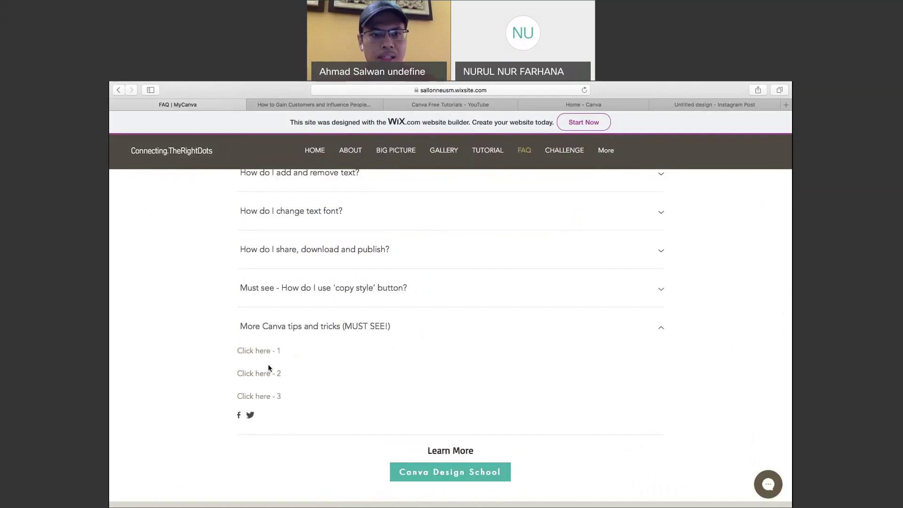
left_click(266, 397)
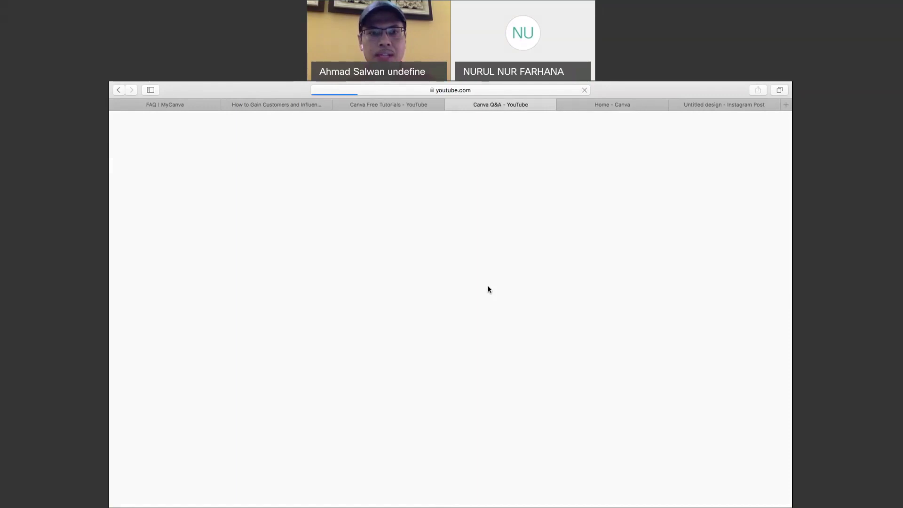
scroll(527, 351, "down", 2)
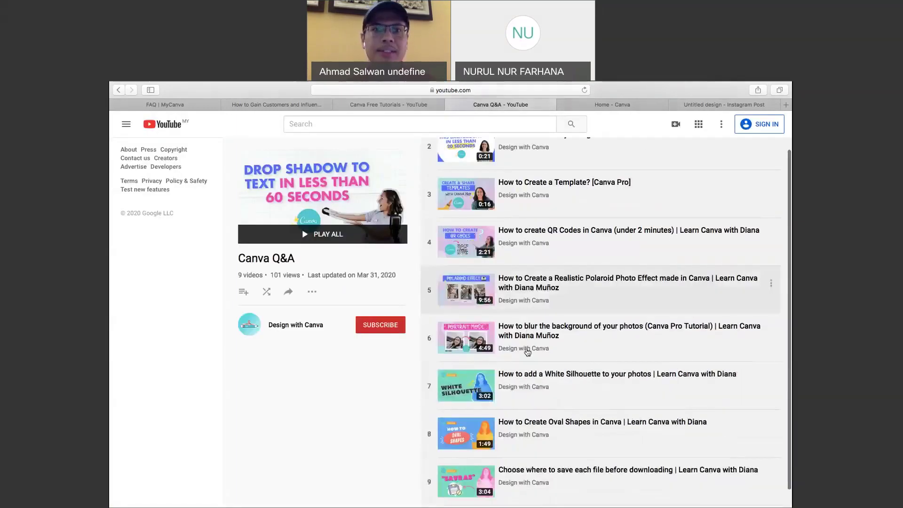
scroll(527, 351, "up", 2)
Open 'Click here - 1' for the Canva: Graphic Design for Beginners playlist, then return to FAQ.
left_click(196, 106)
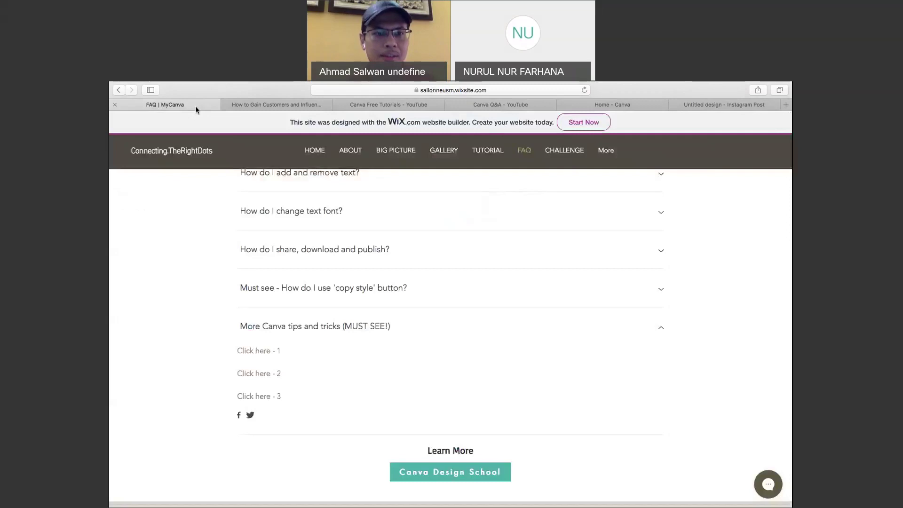
left_click(262, 356)
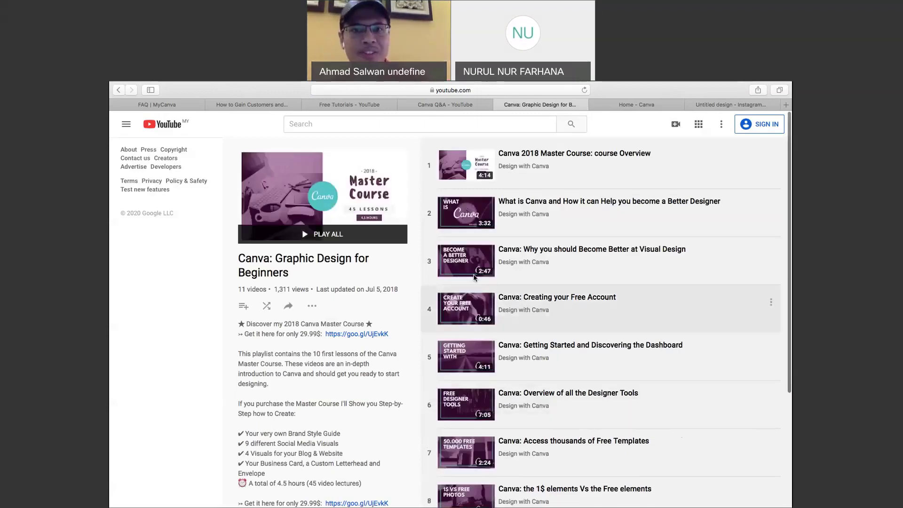
scroll(567, 349, "down", 3)
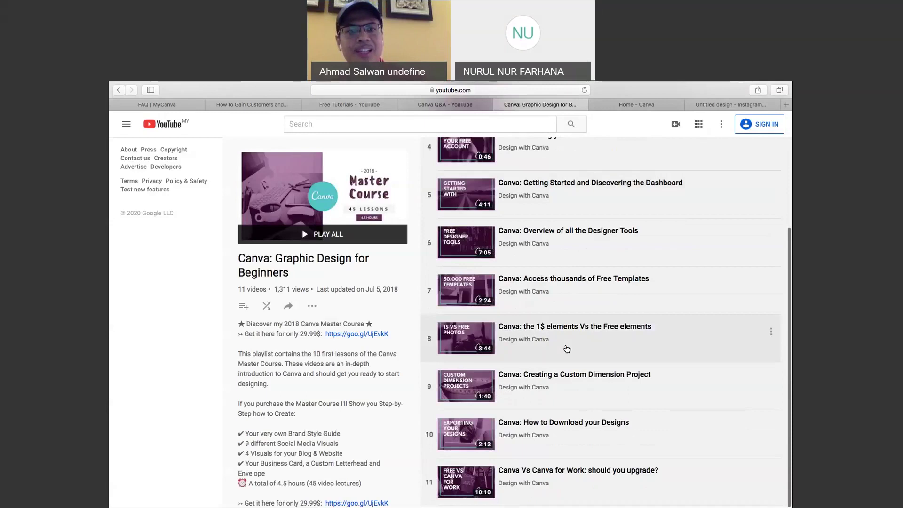
scroll(612, 348, "up", 3)
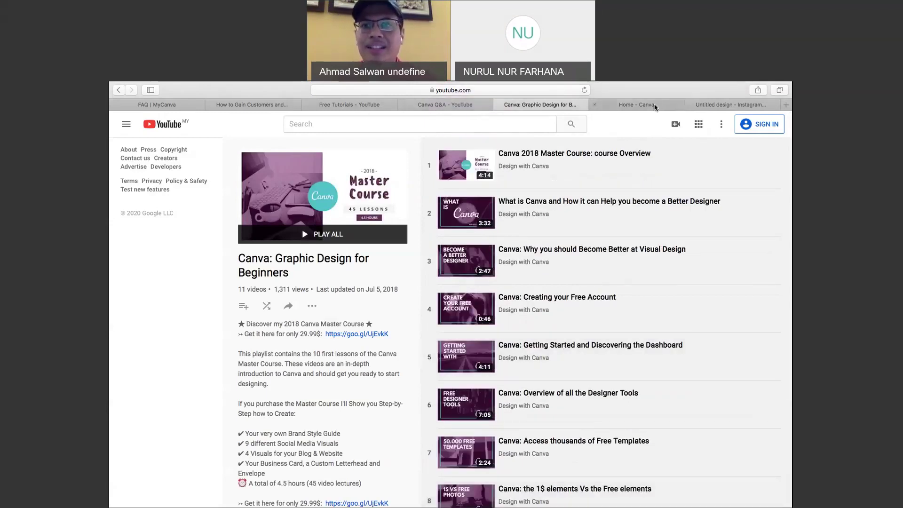
left_click(655, 107)
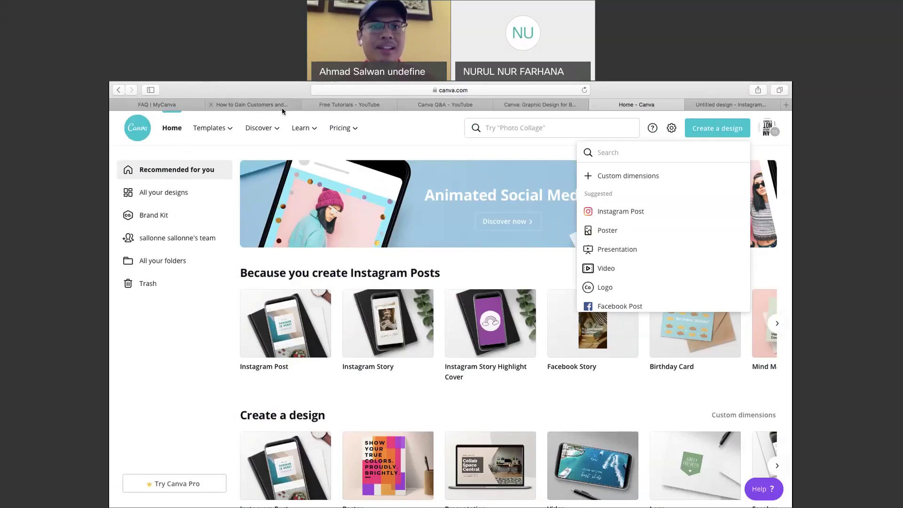
left_click(172, 105)
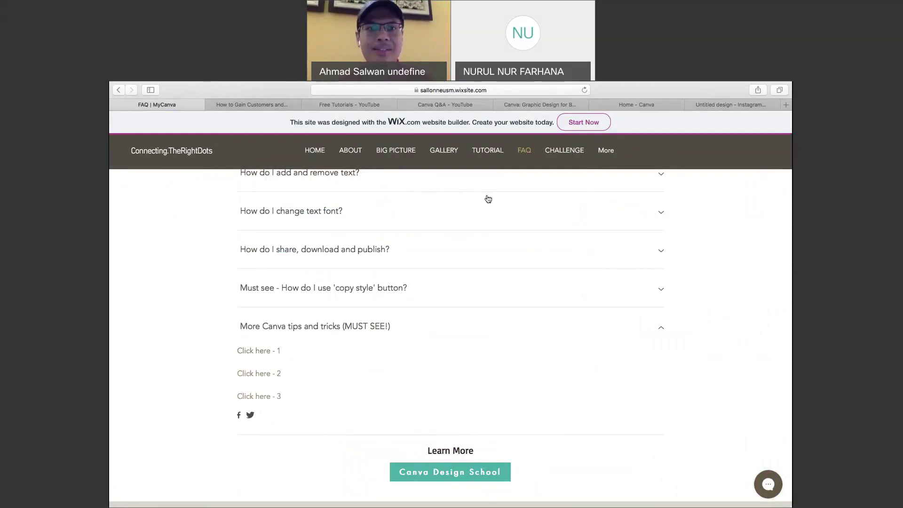
Go to the site's HOME page and scroll slightly to reveal 'No experience necessary!'.
left_click(323, 155)
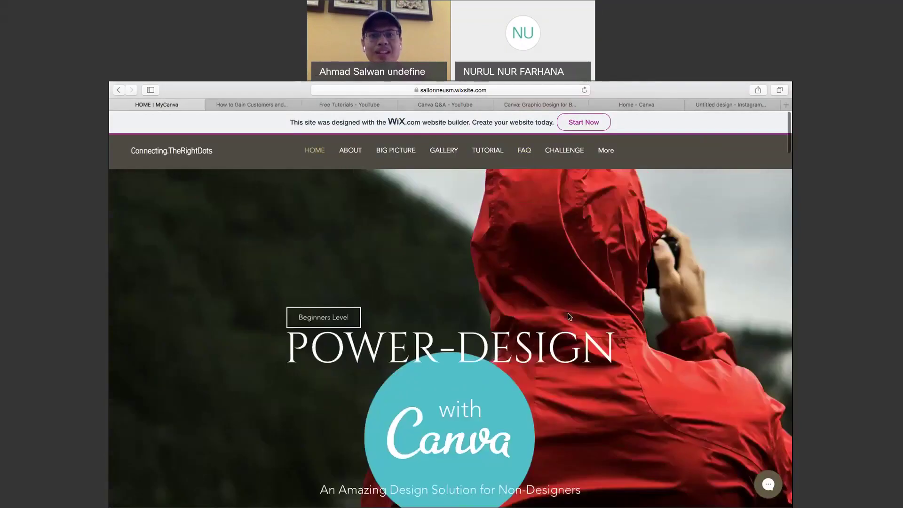
scroll(569, 317, "down", 3)
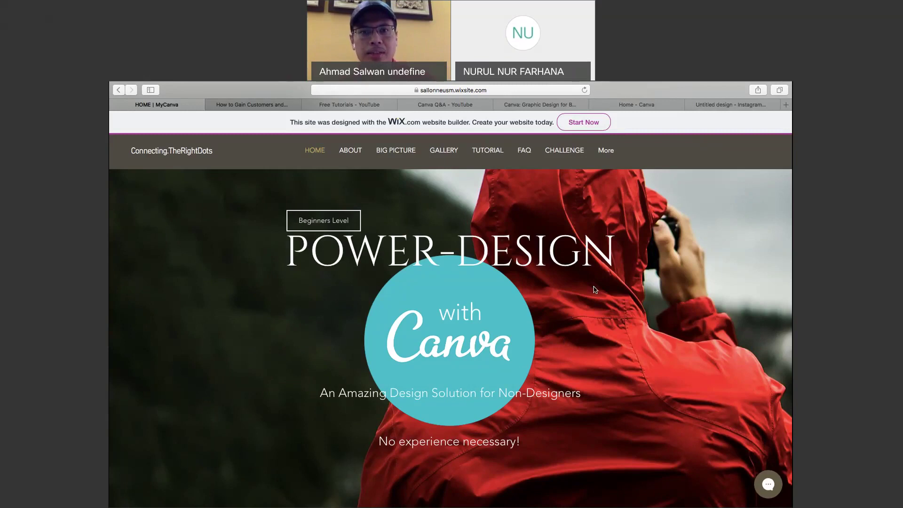
Create a new note in Notes containing the link bit.ly/letscanva.
key("F4")
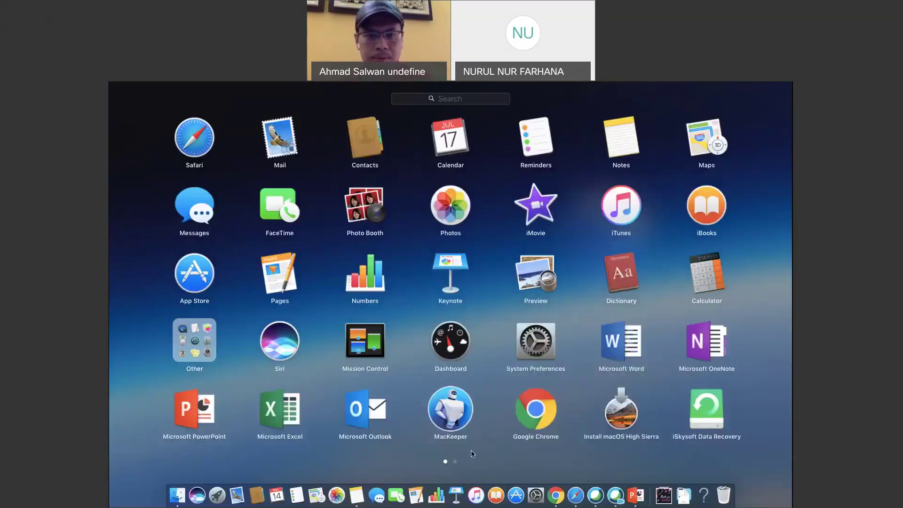
left_click(357, 497)
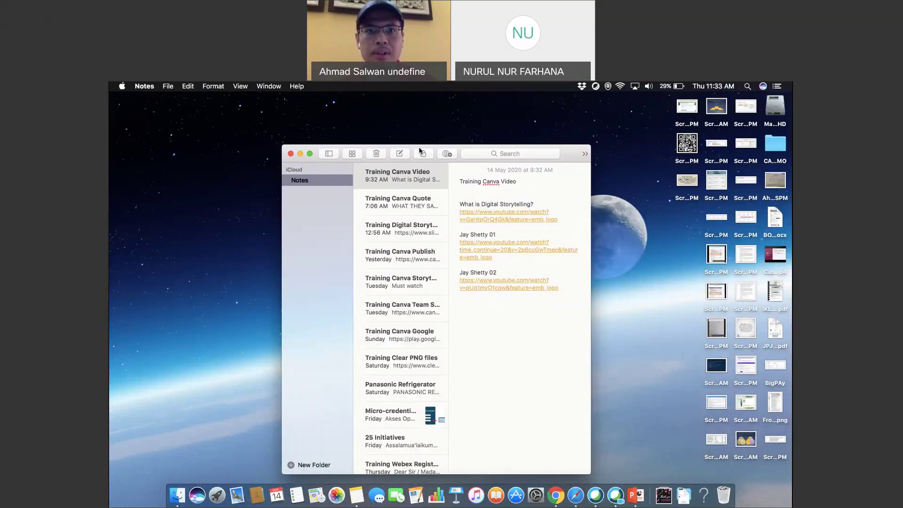
left_click(399, 153)
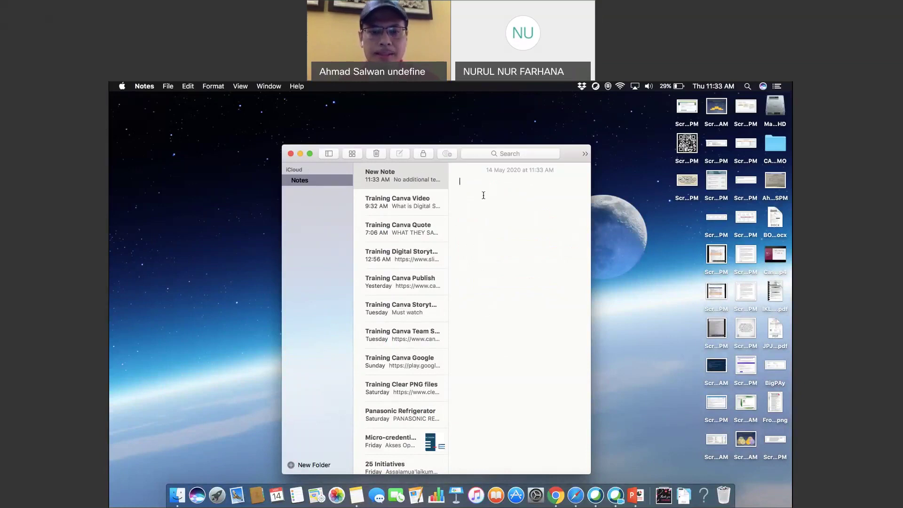
type("bit.ly/")
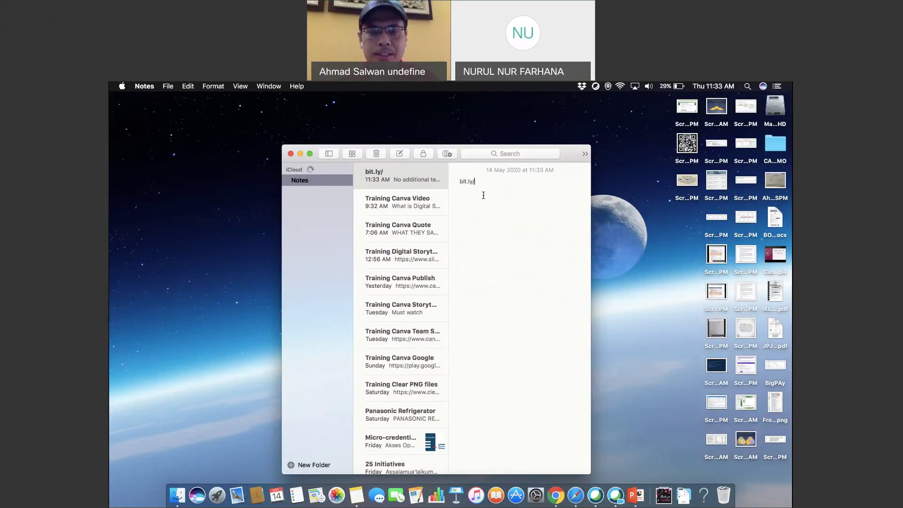
type("letscanva")
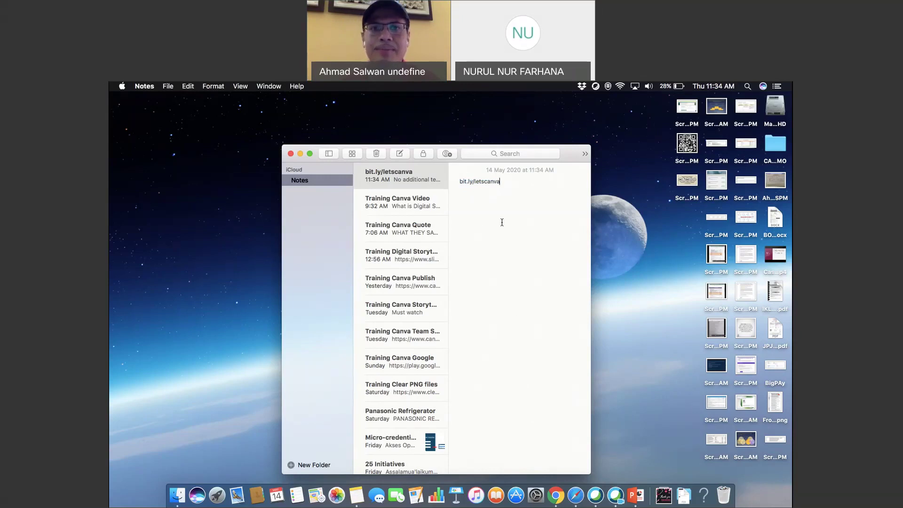
key("ctrl+Up")
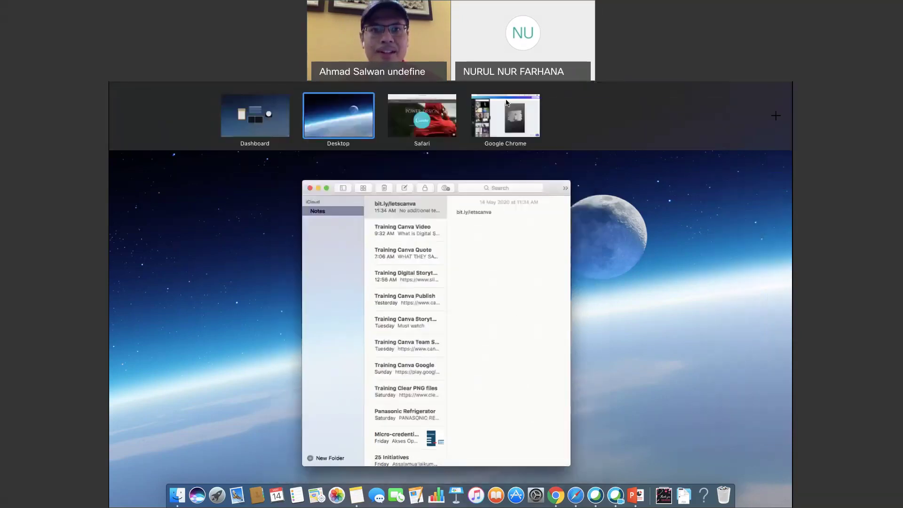
Raise the brush-framed photo and add a subheading reading bit.ly/letscanva.
left_click(507, 103)
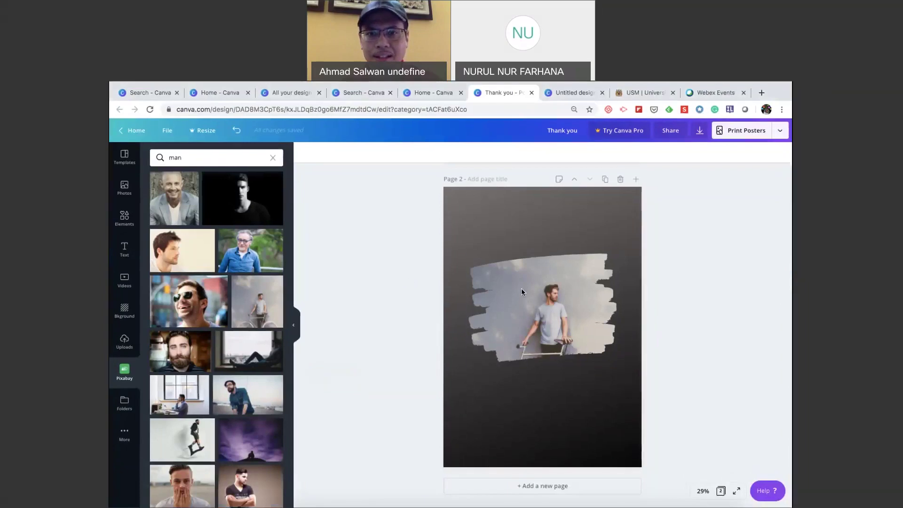
left_click_drag(551, 297, 551, 240)
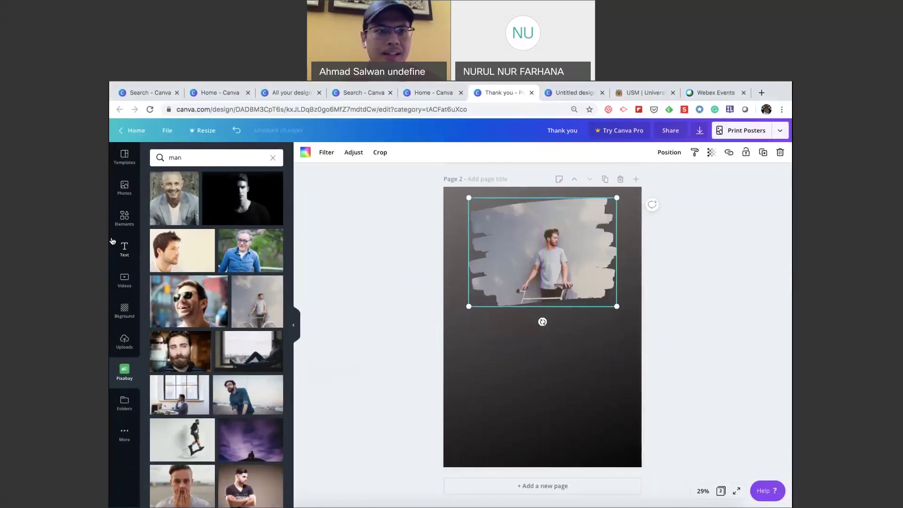
left_click(125, 254)
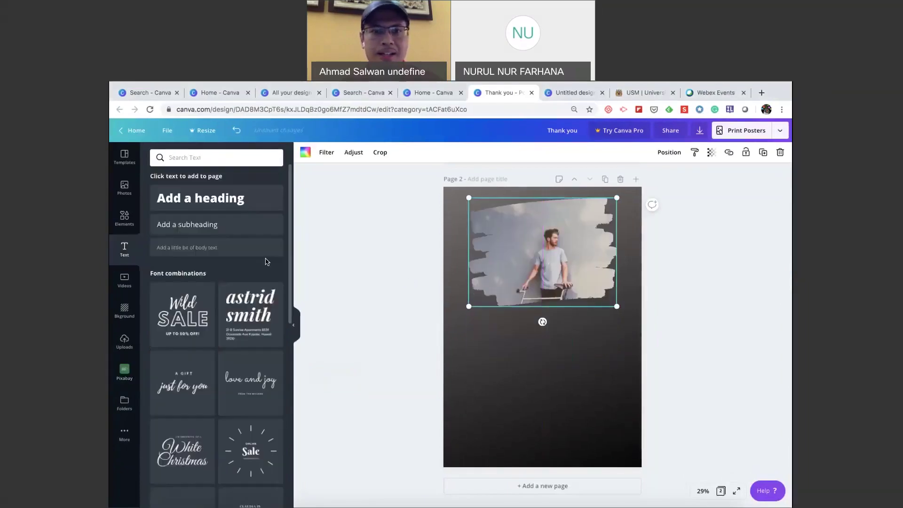
left_click(209, 224)
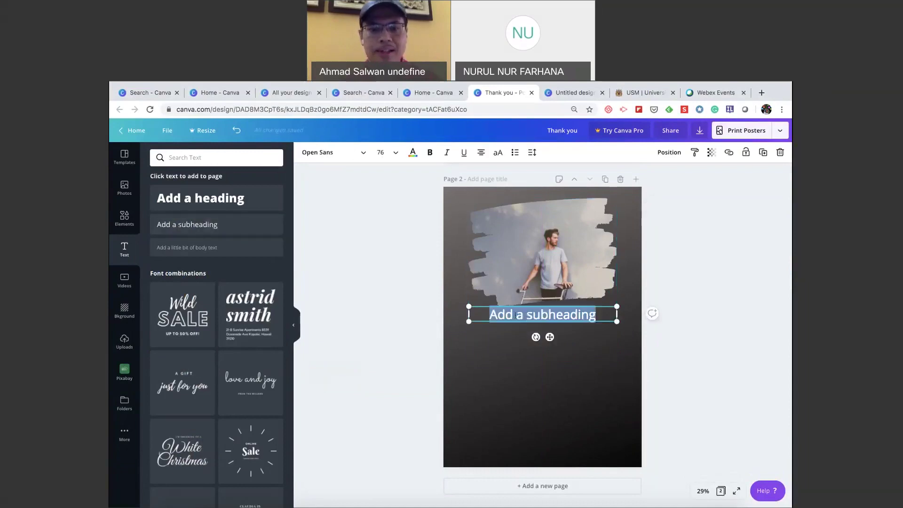
type("bi")
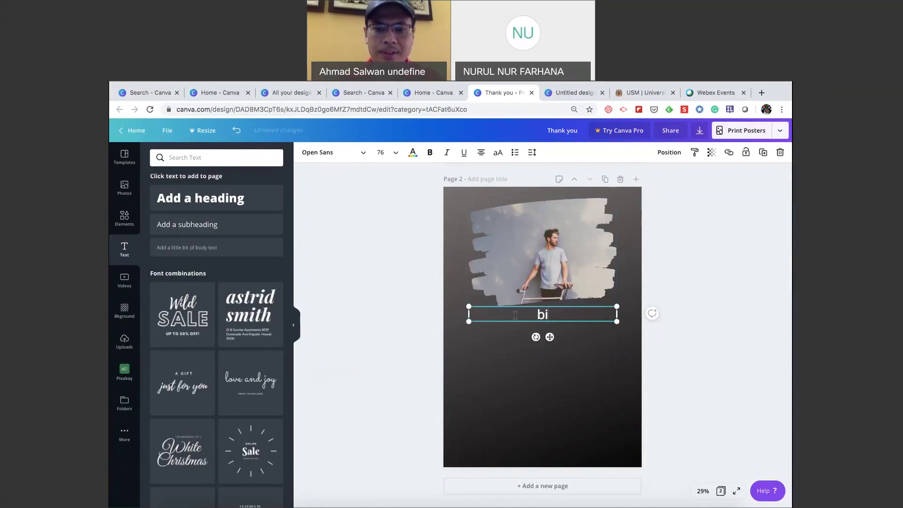
type("t.ly/letscanva")
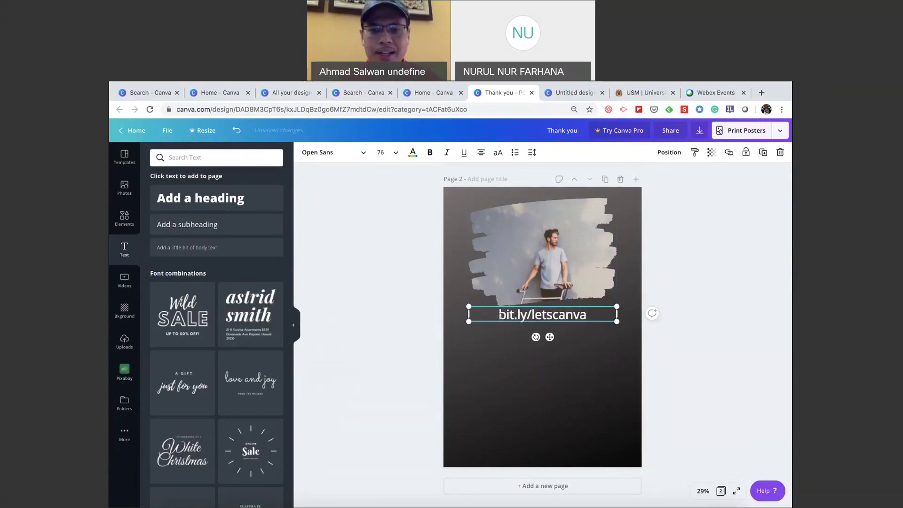
left_click(499, 314)
type("h")
key("BackSpace")
Reposition the link text and photo so bit.ly/letscanva sits centred just beneath the photo.
left_click(538, 371)
left_click_drag(552, 317, 555, 386)
left_click(559, 269)
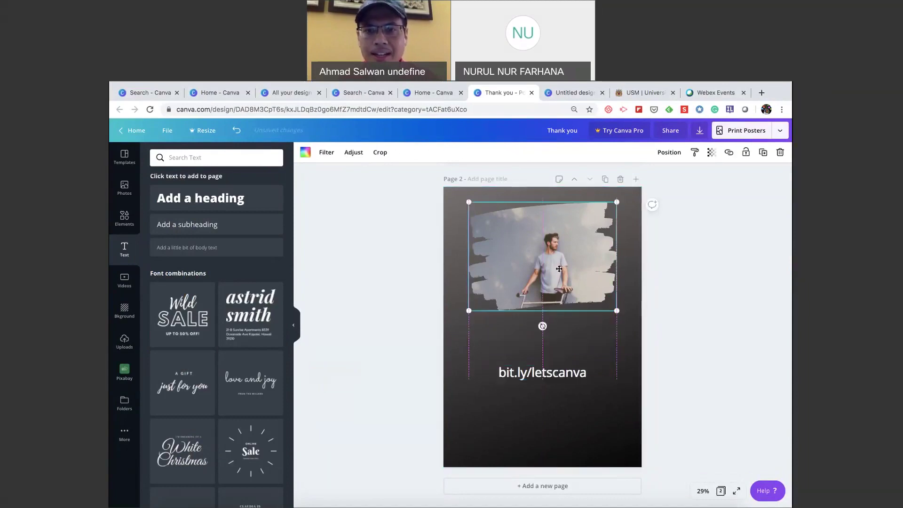
left_click_drag(558, 269, 558, 309)
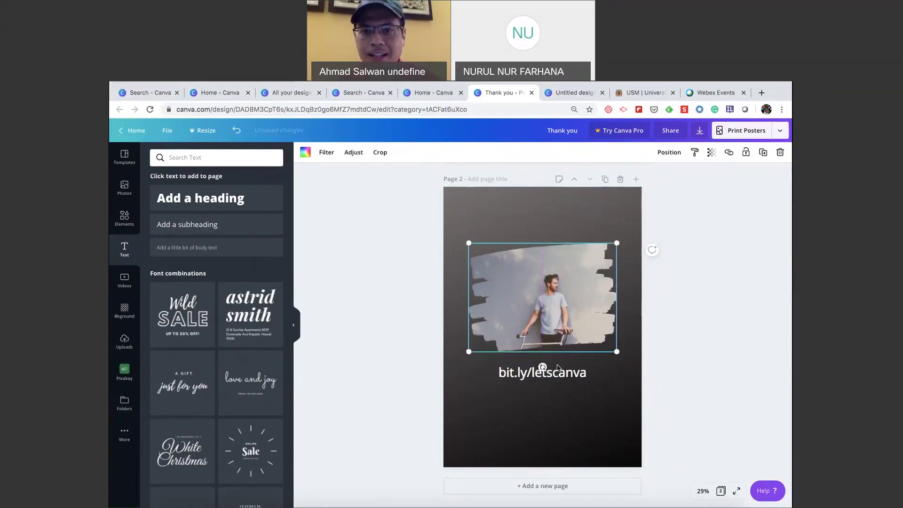
left_click(567, 419)
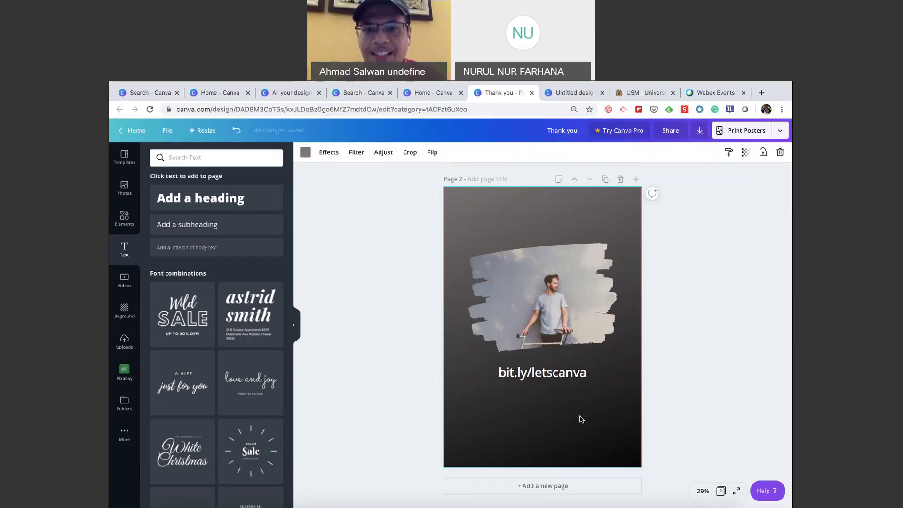
left_click(587, 374)
left_click_drag(588, 374, 531, 374)
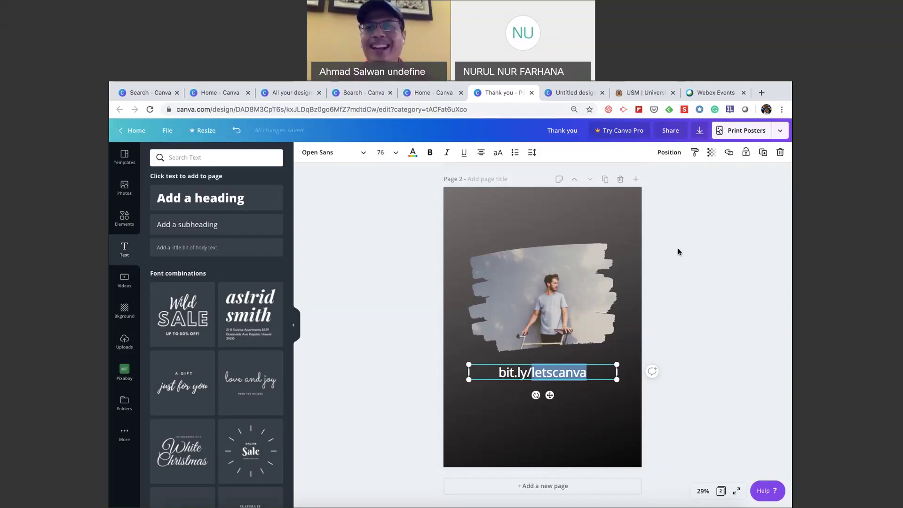
left_click(689, 266)
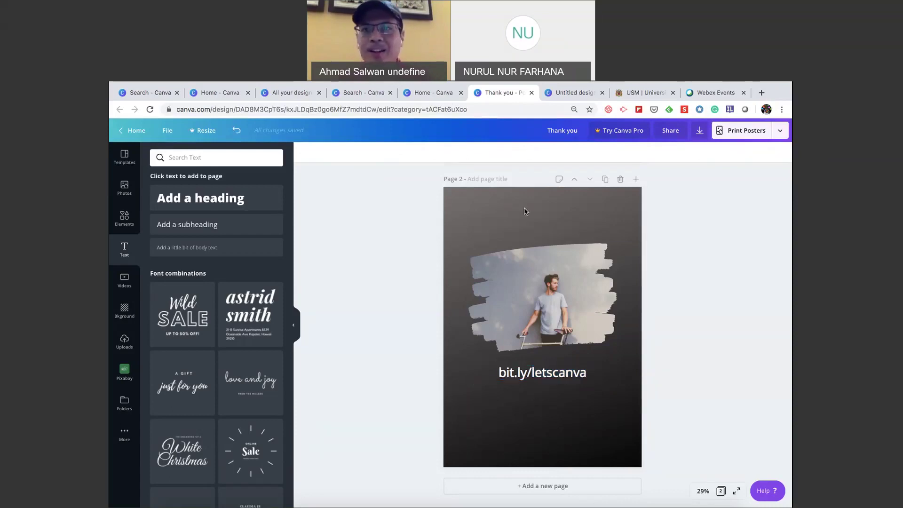
Look over the poster's publishing options, then return to the Canva home page.
left_click(780, 131)
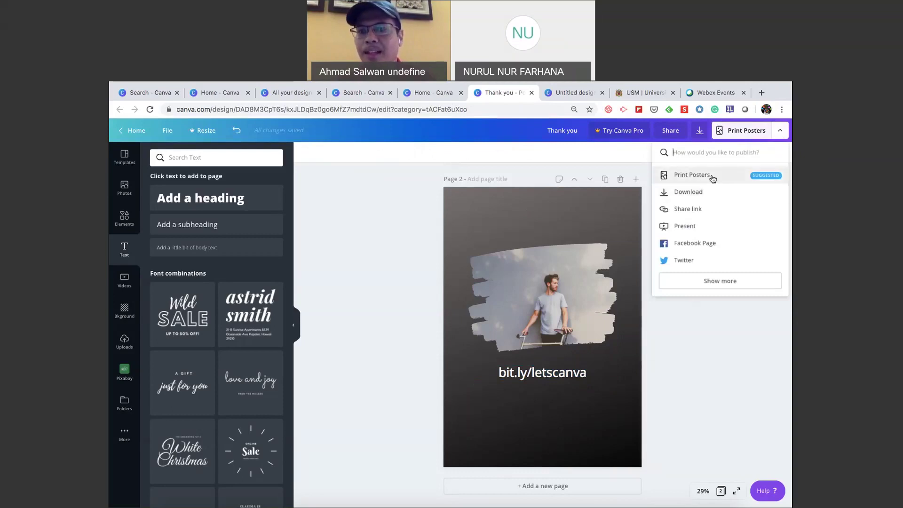
left_click(709, 393)
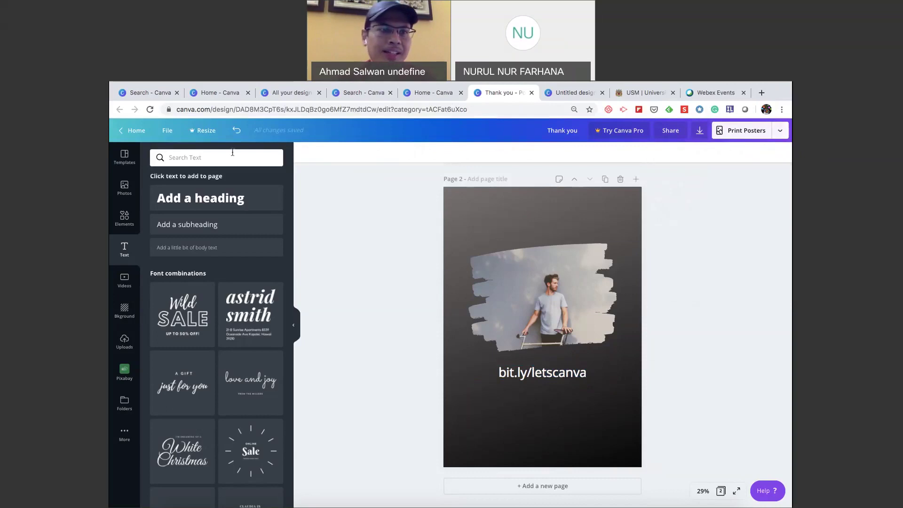
left_click(137, 130)
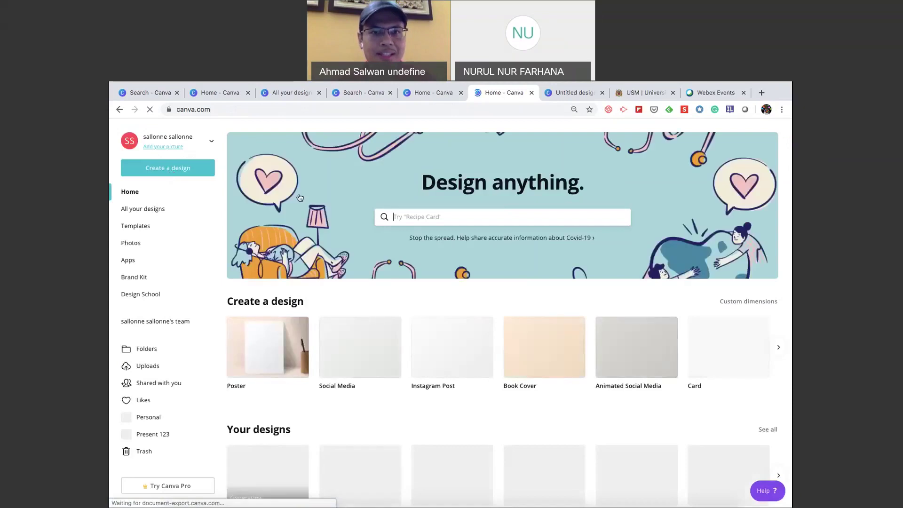
Search templates for 'logo' and open the Maxx Browning aqua brush-stroke logo.
left_click(399, 215)
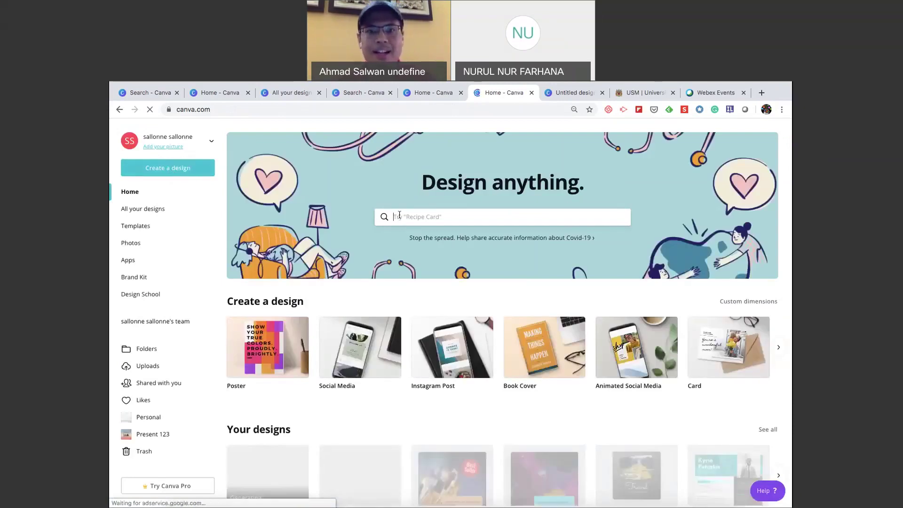
type("logo")
key("Return")
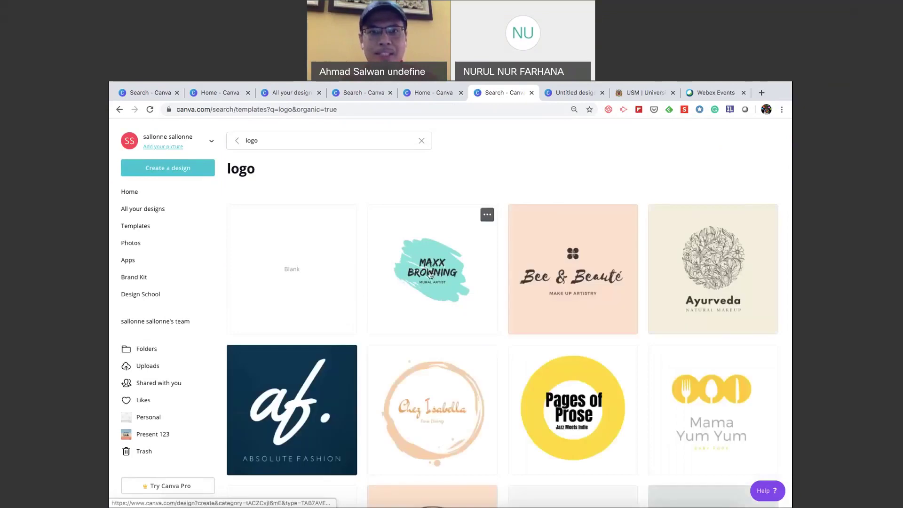
left_click(430, 275)
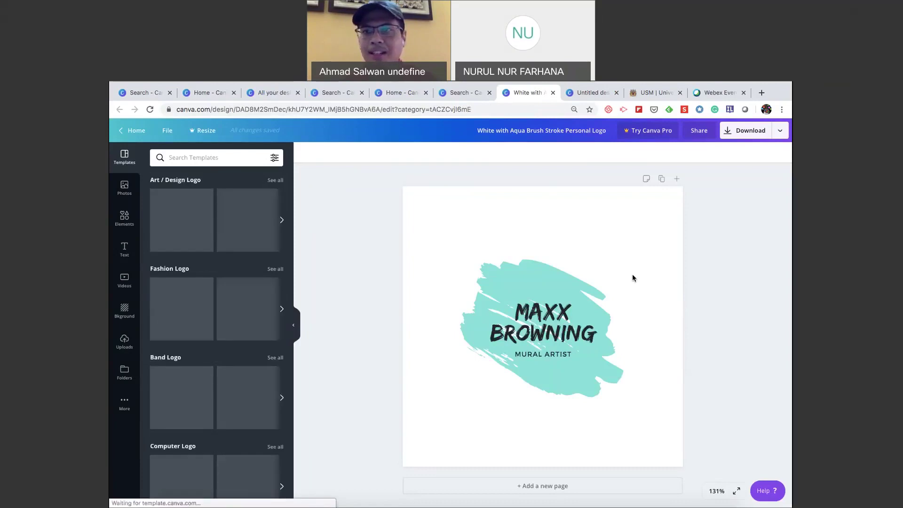
Set the logo's download file type to PDF Print, close the panel without downloading, and return Home.
left_click(781, 133)
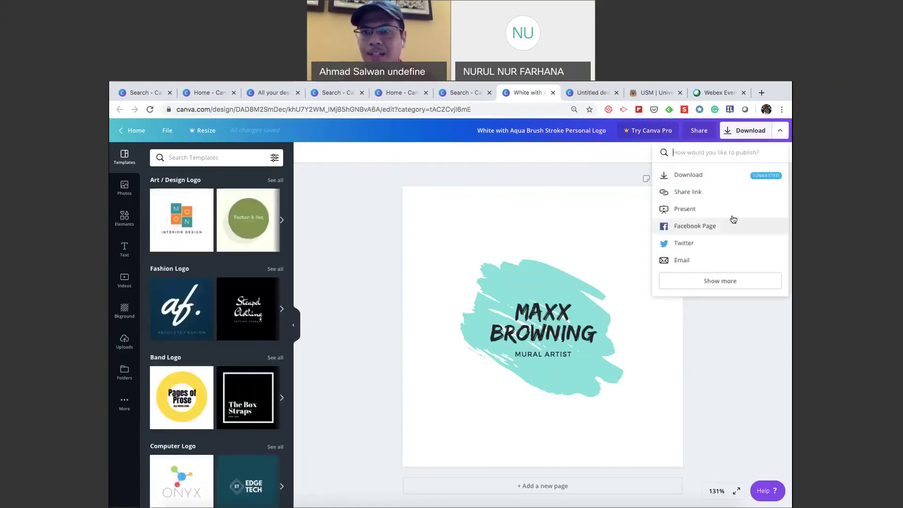
left_click(737, 133)
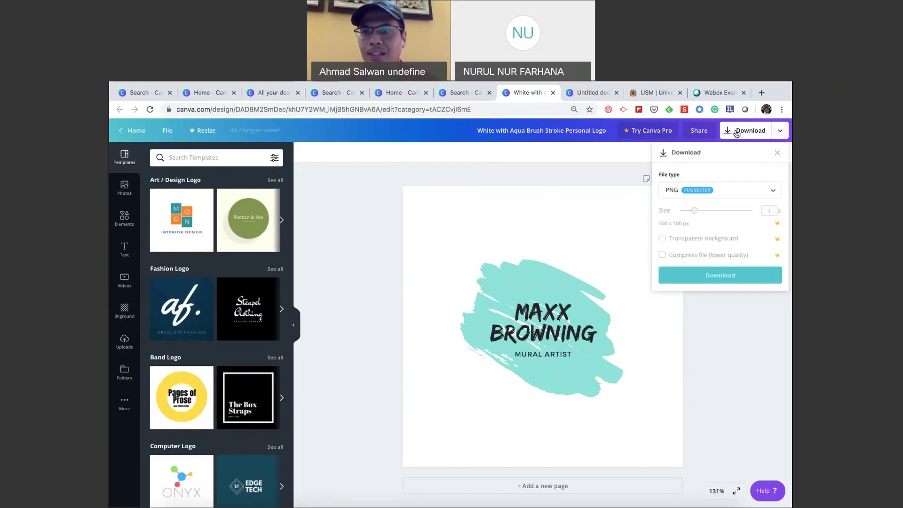
left_click(771, 193)
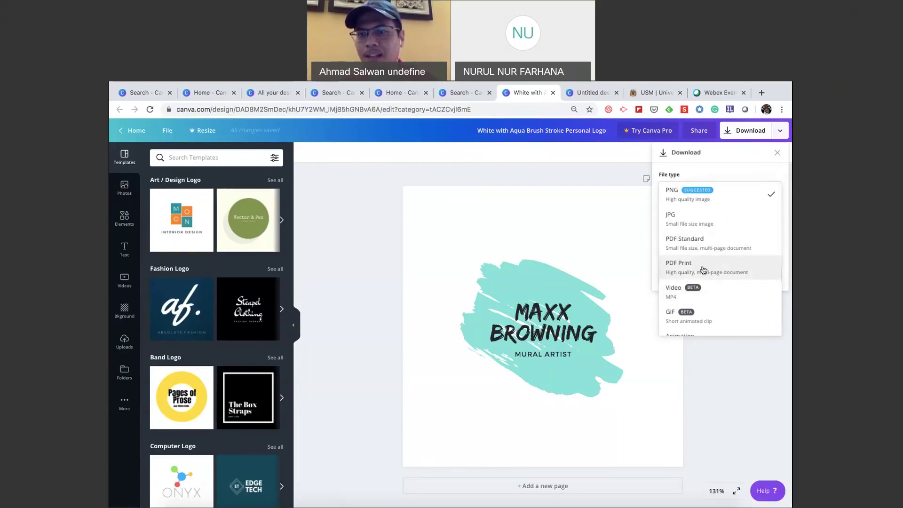
scroll(703, 269, "down", 1)
left_click(701, 251)
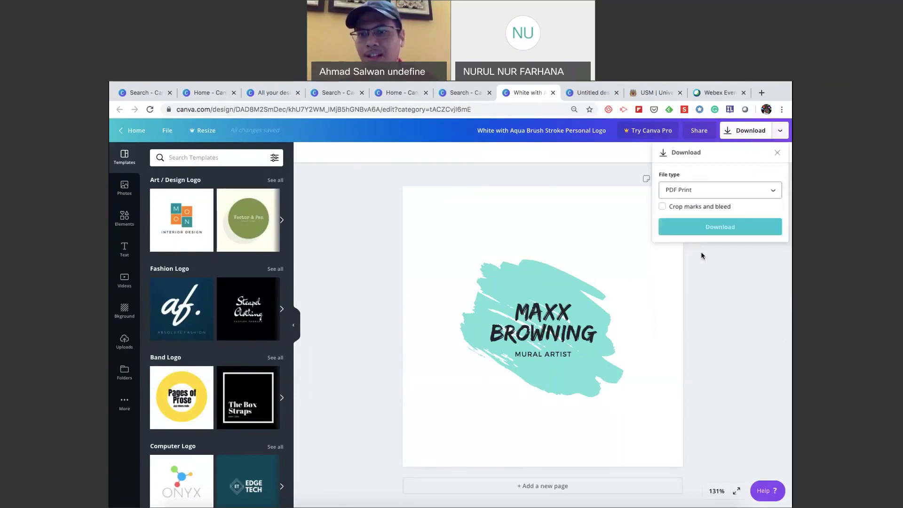
left_click(777, 153)
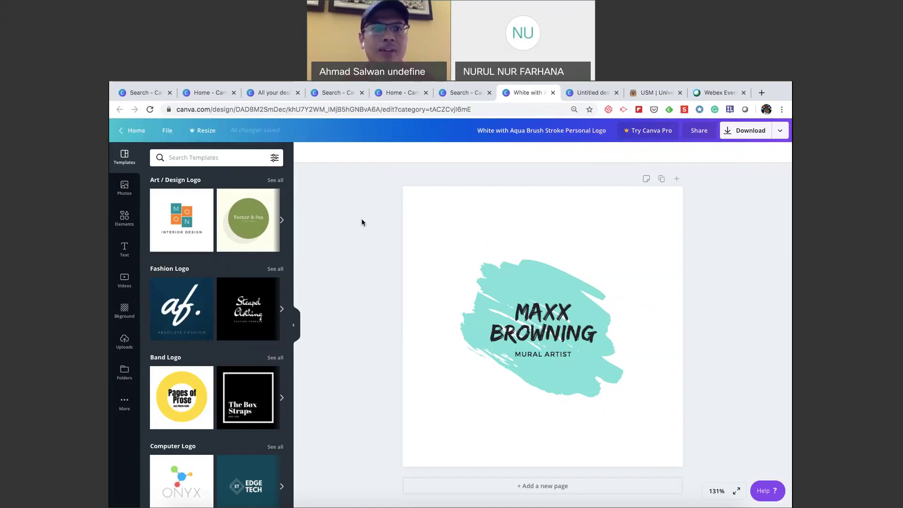
left_click(132, 138)
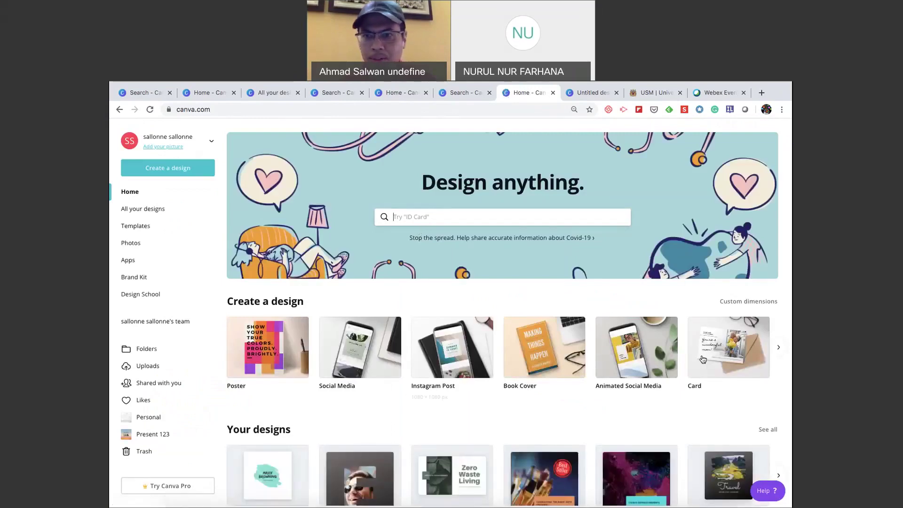
Search templates for 'document' and open the First Quarter Report template.
left_click(779, 347)
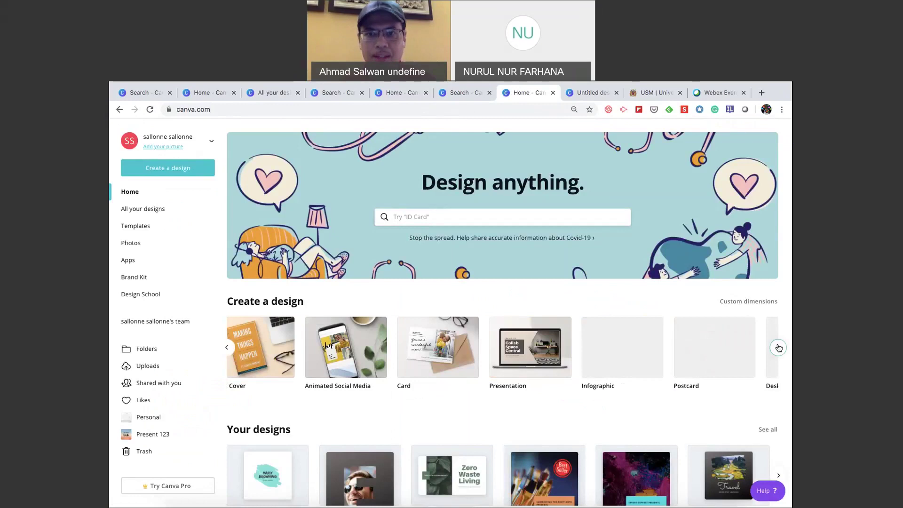
left_click(435, 218)
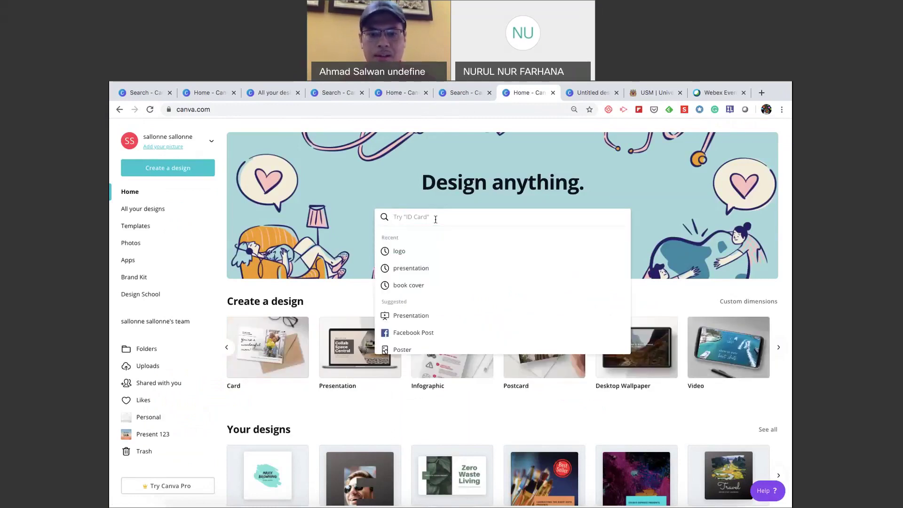
type("document")
key("Return")
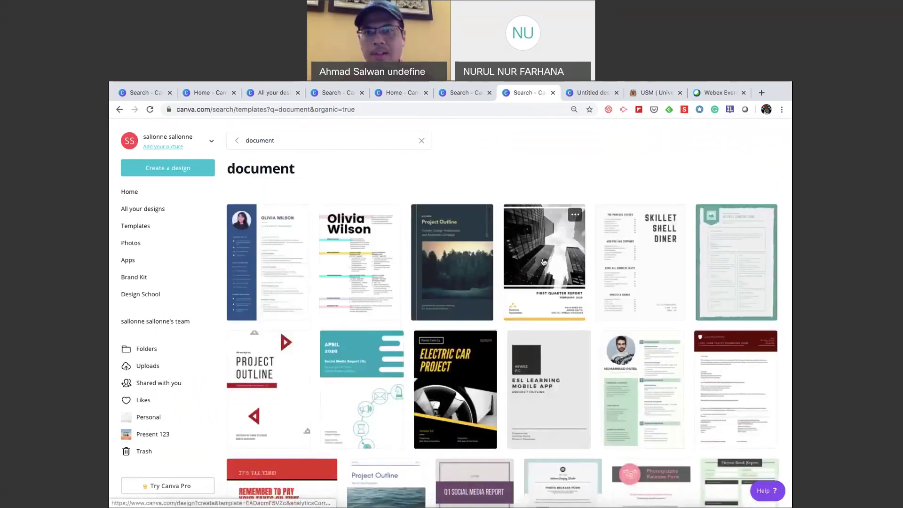
left_click(674, 211)
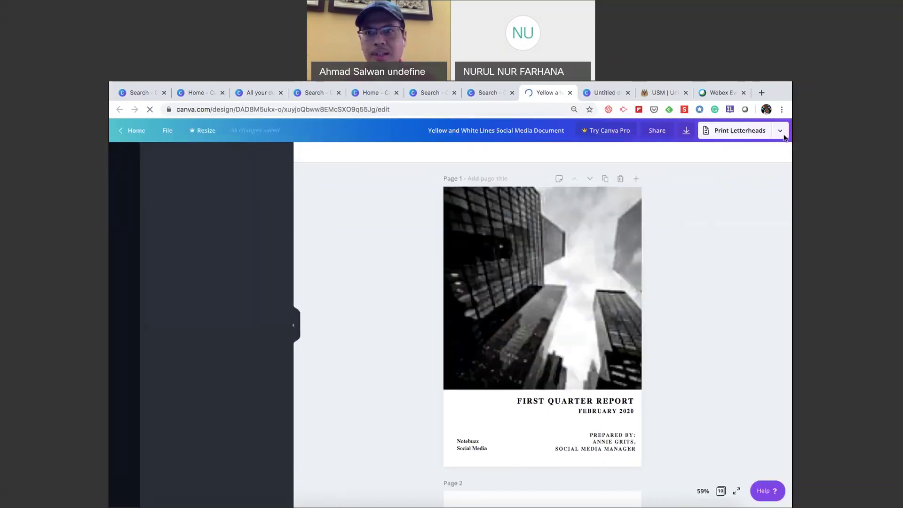
Expand the design's full list of publishing options and scroll through it.
left_click(779, 133)
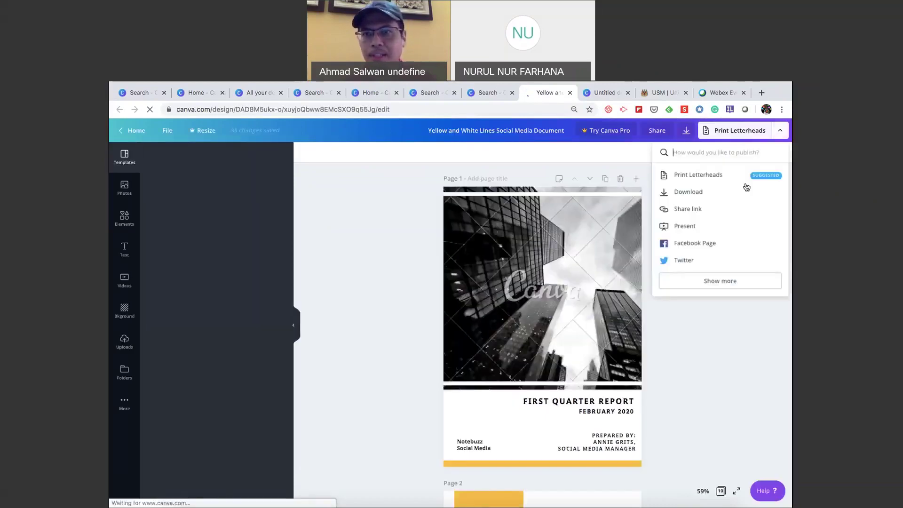
left_click(732, 282)
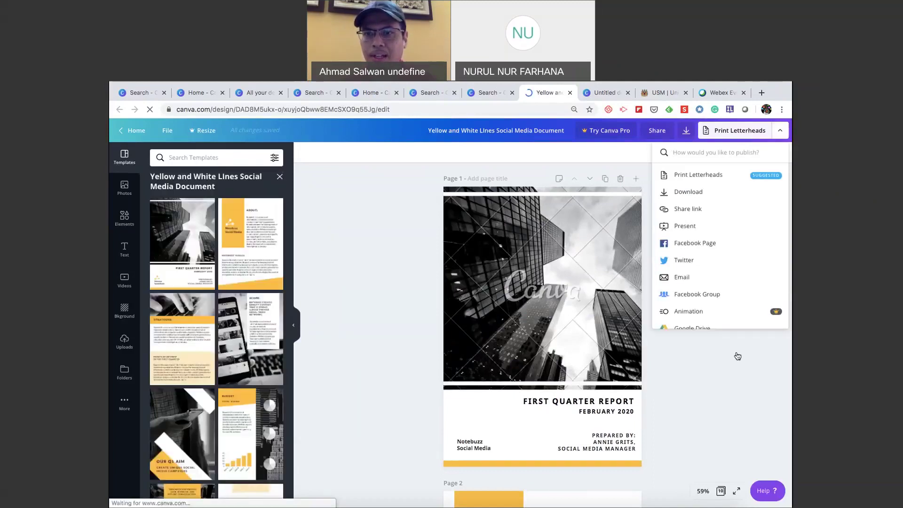
scroll(730, 292, "down", 5)
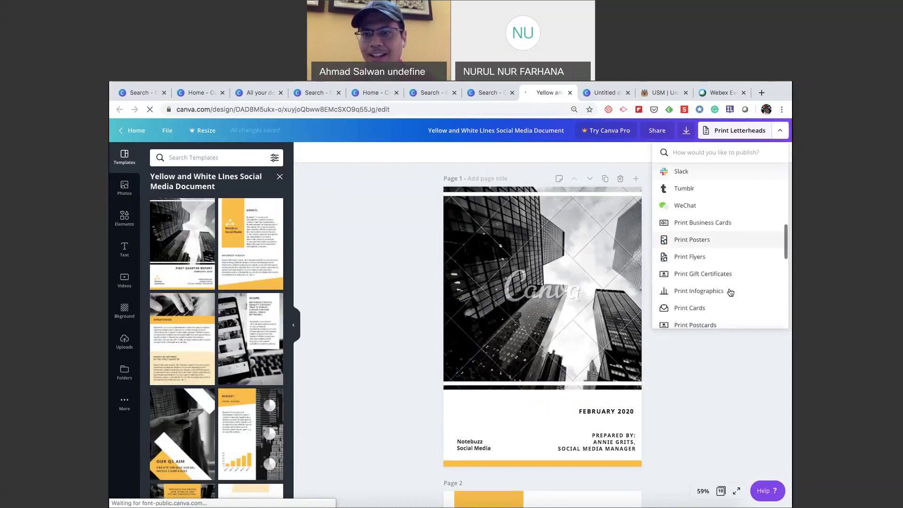
scroll(730, 293, "down", 5)
scroll(731, 292, "up", 10)
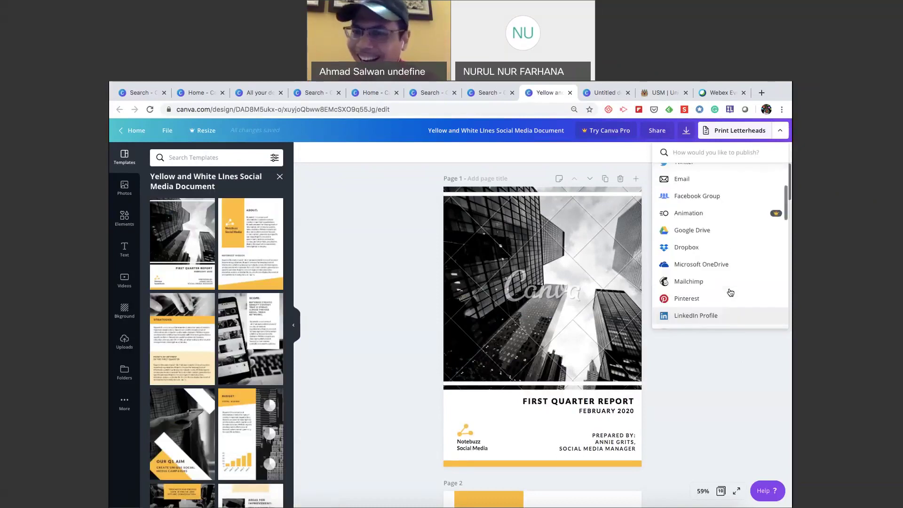
scroll(731, 293, "up", 3)
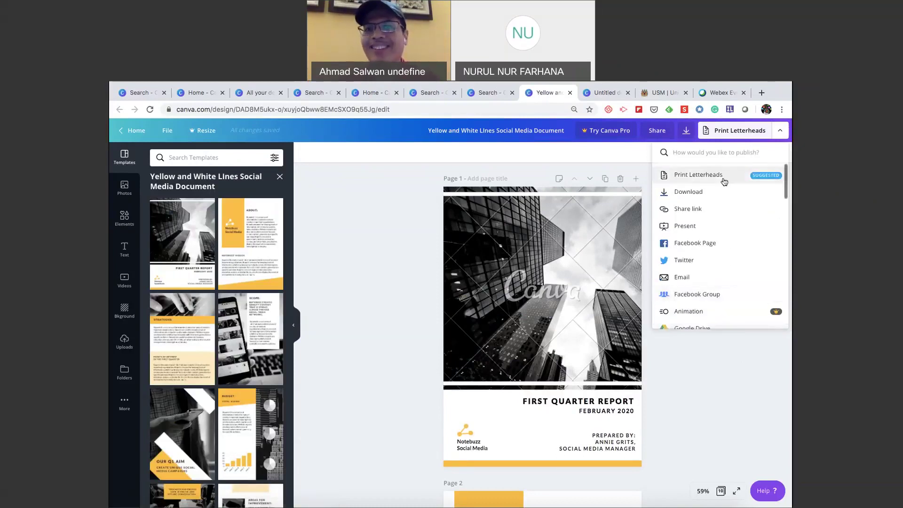
Choose Print Letterheads and review its print-order options.
left_click(668, 176)
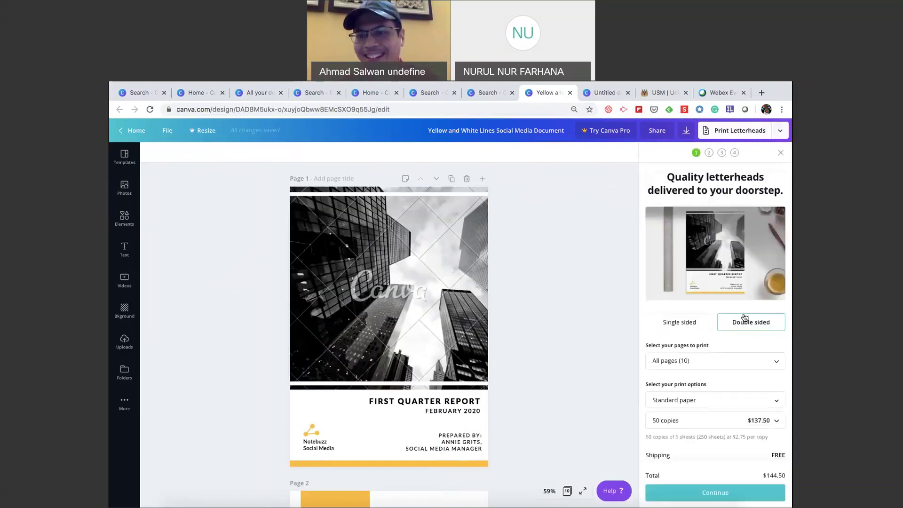
scroll(748, 389, "down", 1)
scroll(748, 388, "down", 1)
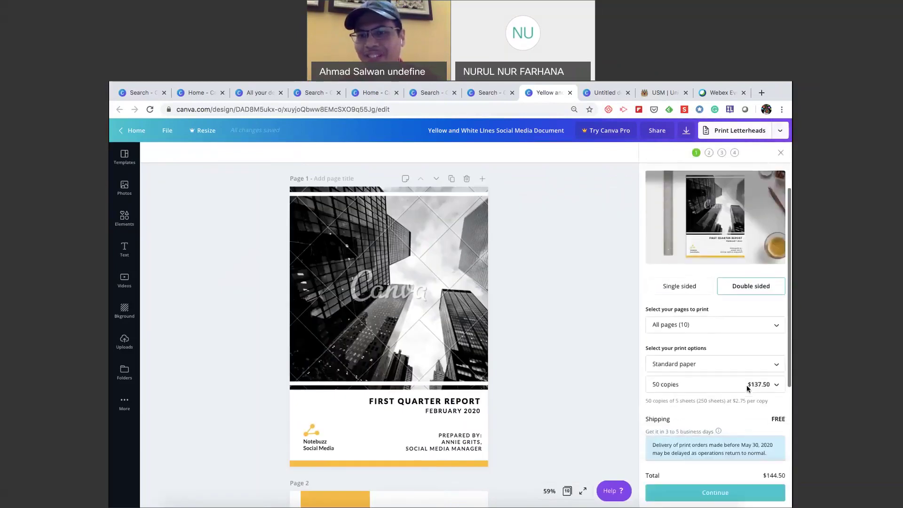
scroll(748, 389, "down", 2)
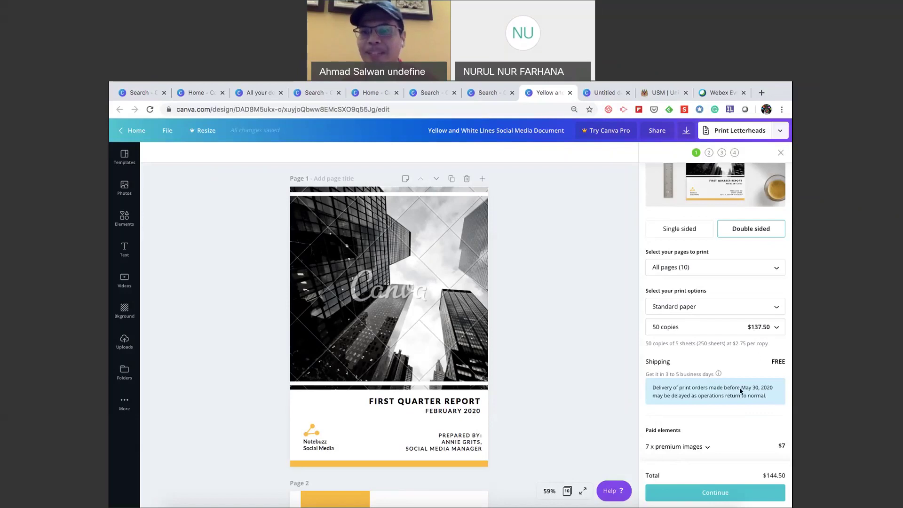
scroll(740, 390, "down", 2)
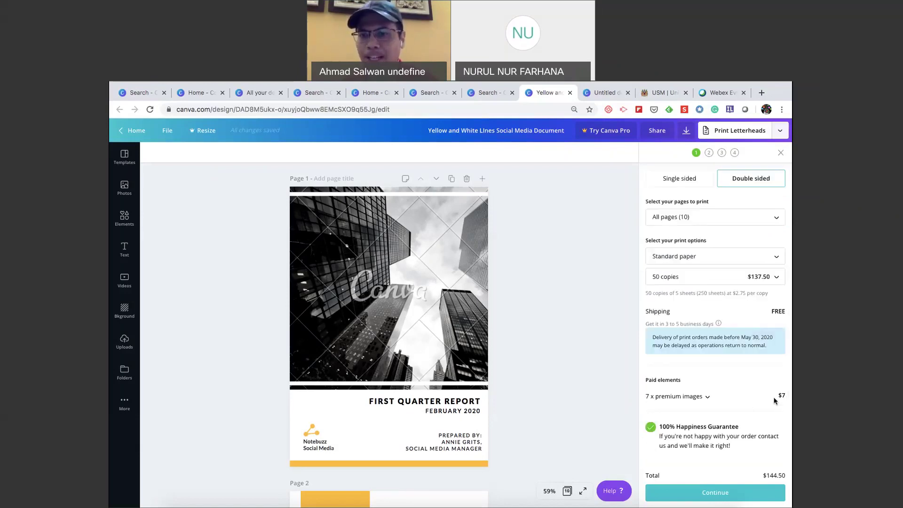
scroll(760, 414, "up", 1)
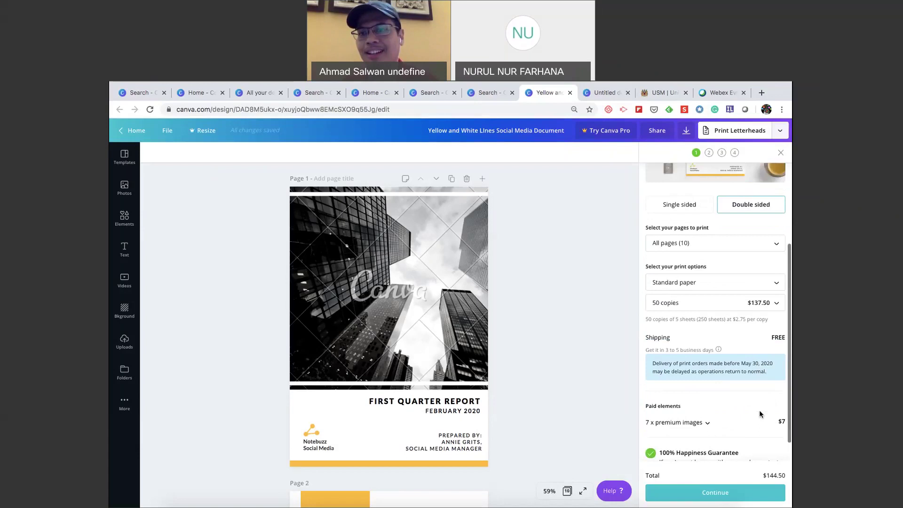
scroll(761, 414, "up", 4)
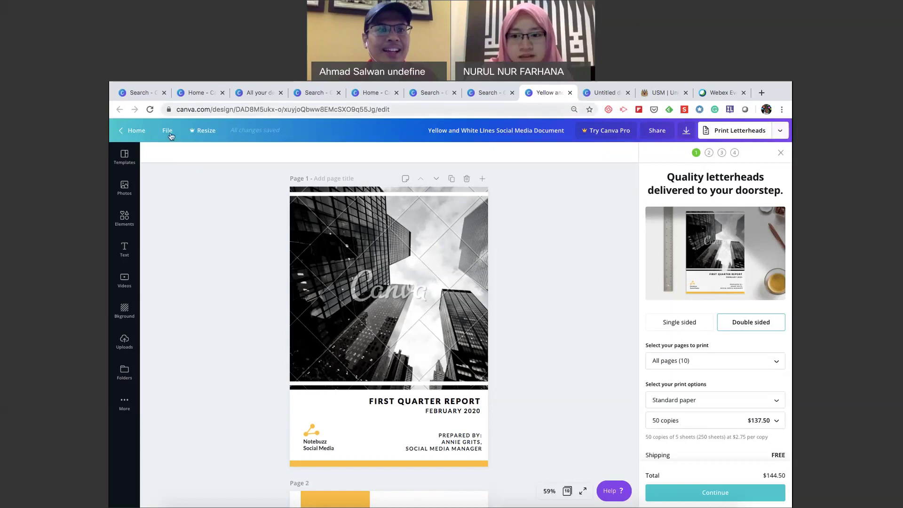
Return to the Canva home page, then bring the Power-Design course site in Safari forward.
left_click(135, 130)
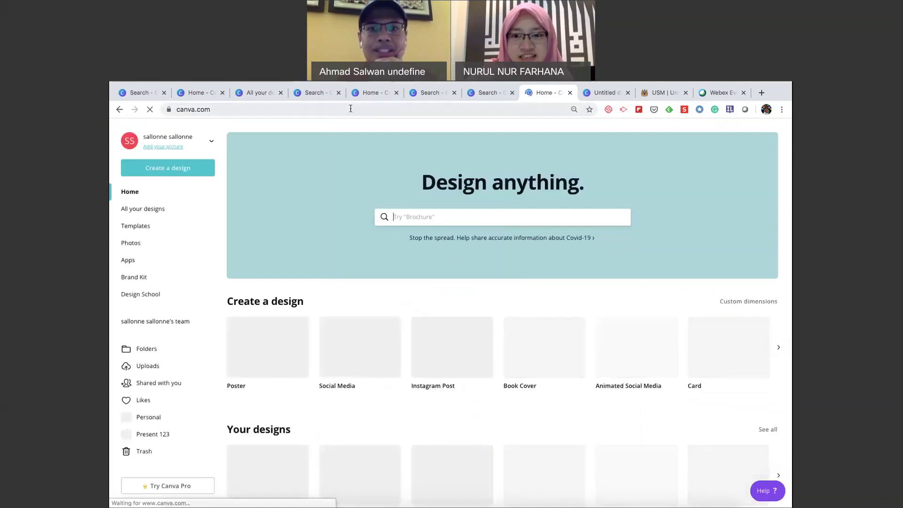
key("ctrl+Up")
left_click(517, 109)
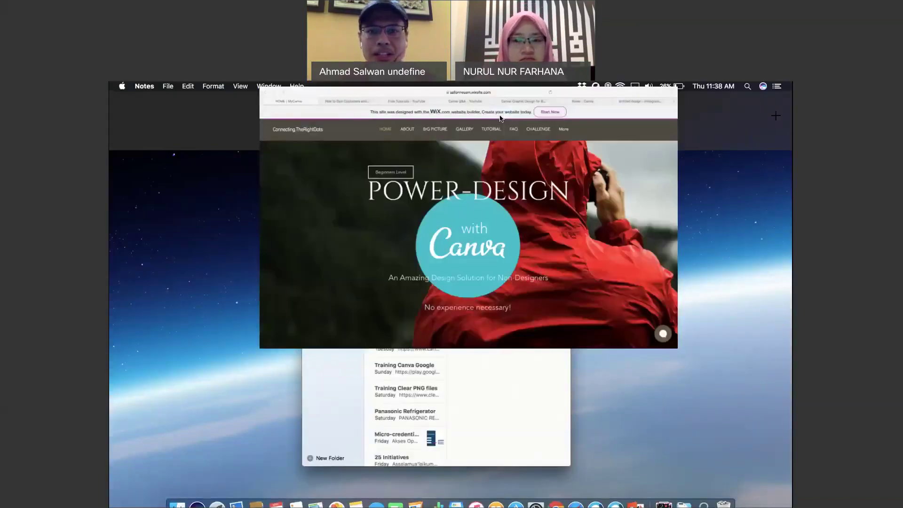